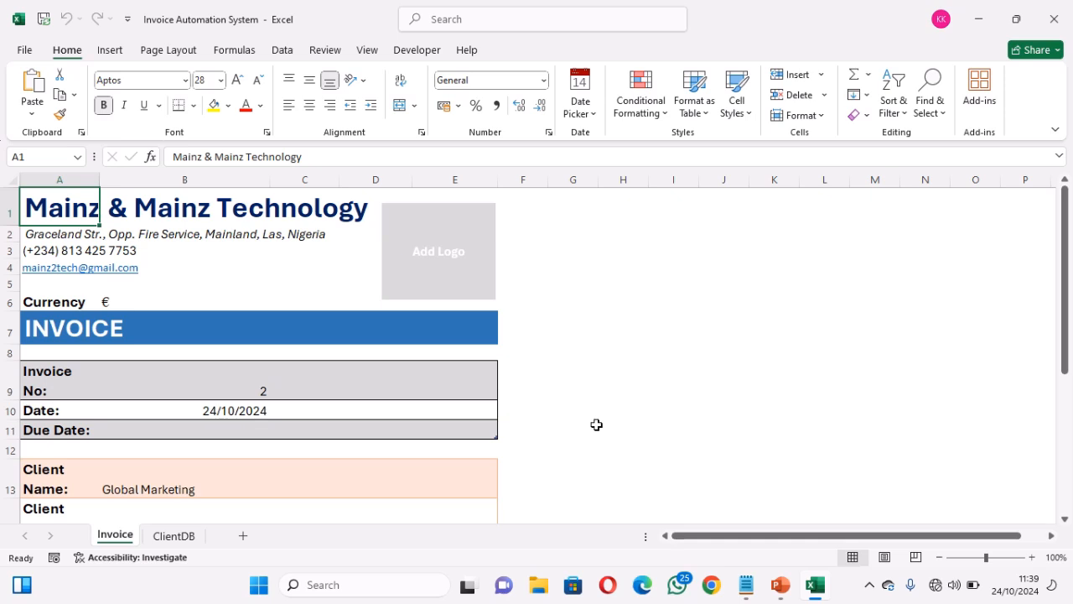
Create a new blank workbook, then return to the Invoice Automation System workbook
{"action": "key", "text": "ctrl+n"}
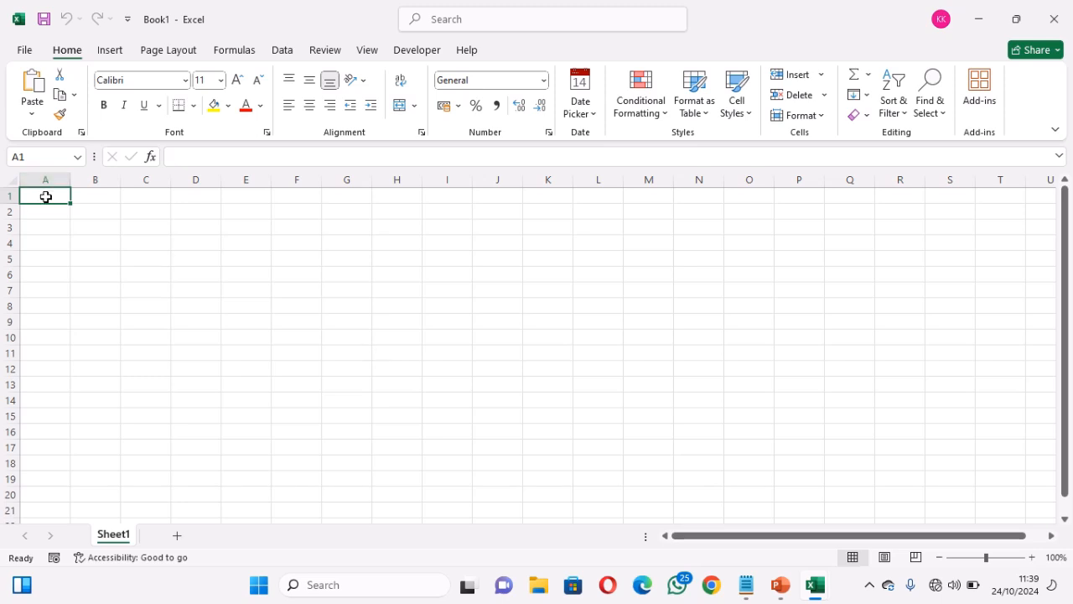
{"action": "left_click", "coordinate": [816, 587]}
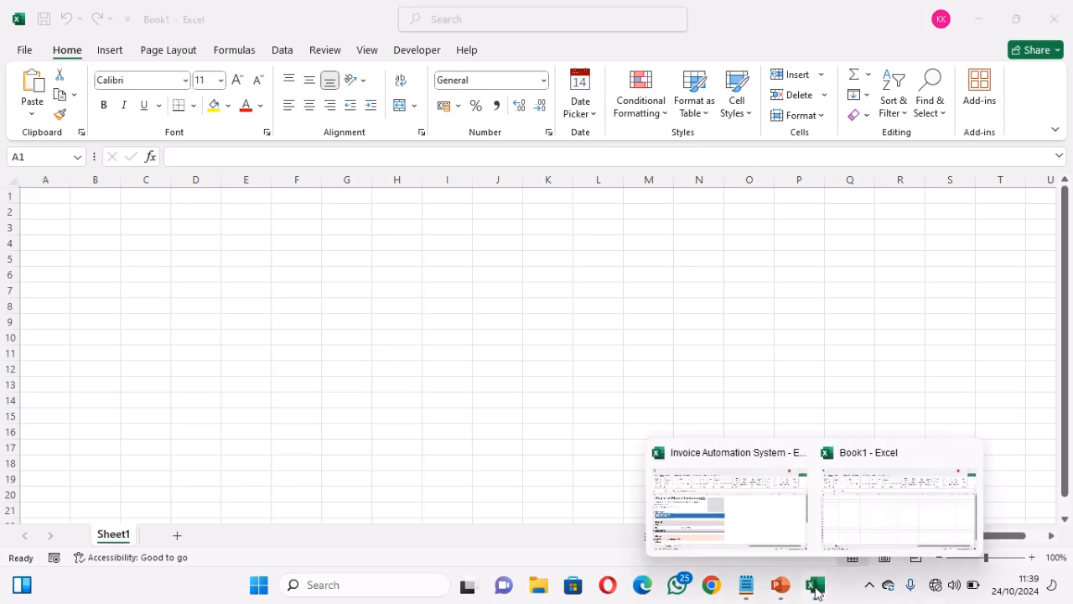
{"action": "left_click", "coordinate": [750, 547]}
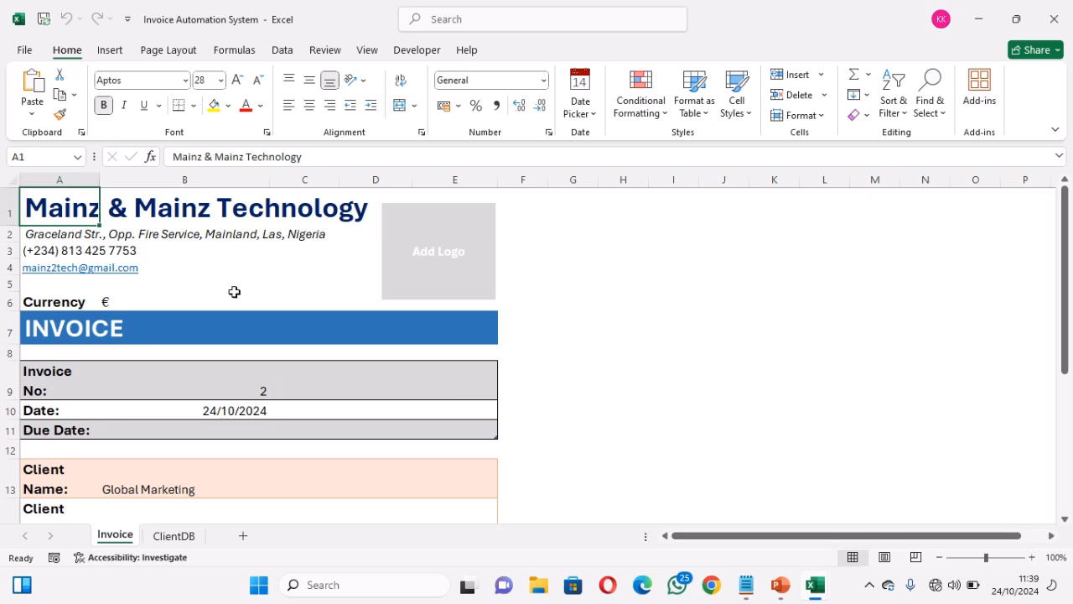
Copy the invoice label column A1:A21, from the company name down to row 21
{"action": "key", "text": "ctrl+c"}
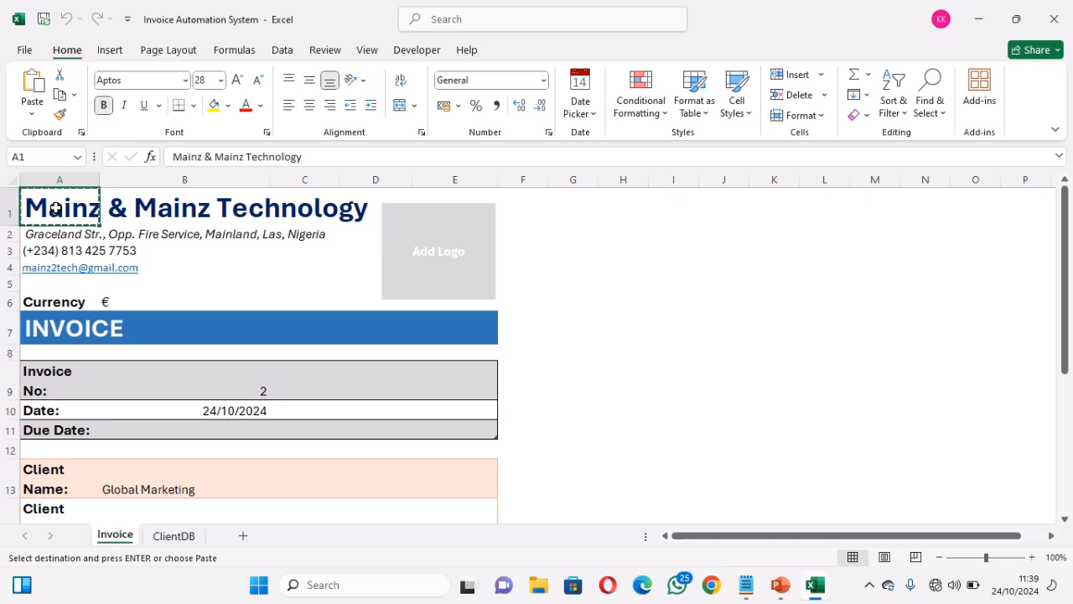
{"action": "left_click_drag", "start_coordinate": [54, 227], "coordinate": [75, 266]}
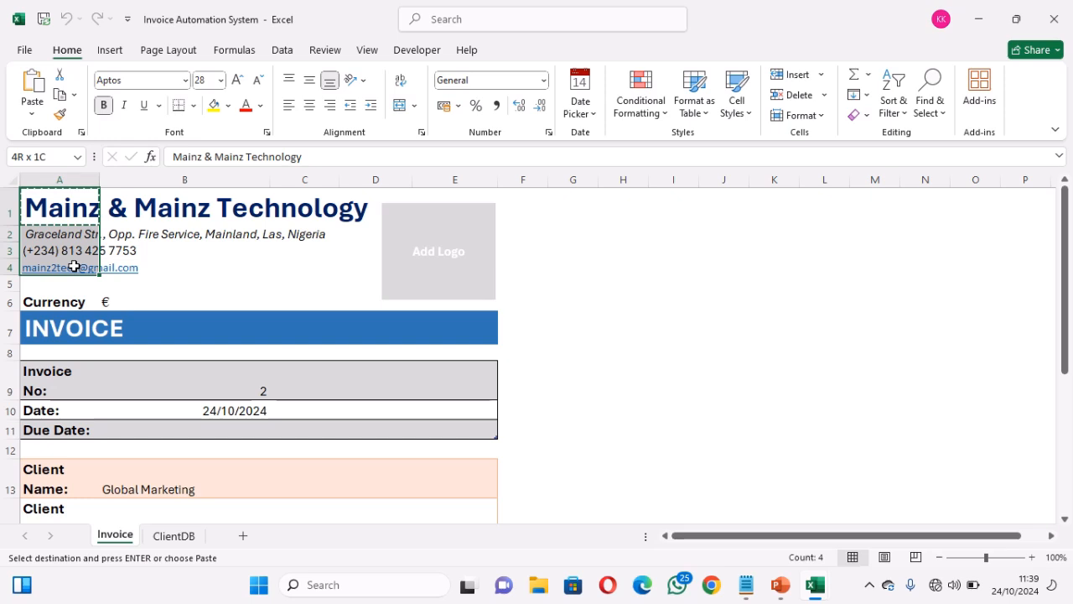
{"action": "left_click_drag", "start_coordinate": [75, 266], "coordinate": [63, 511]}
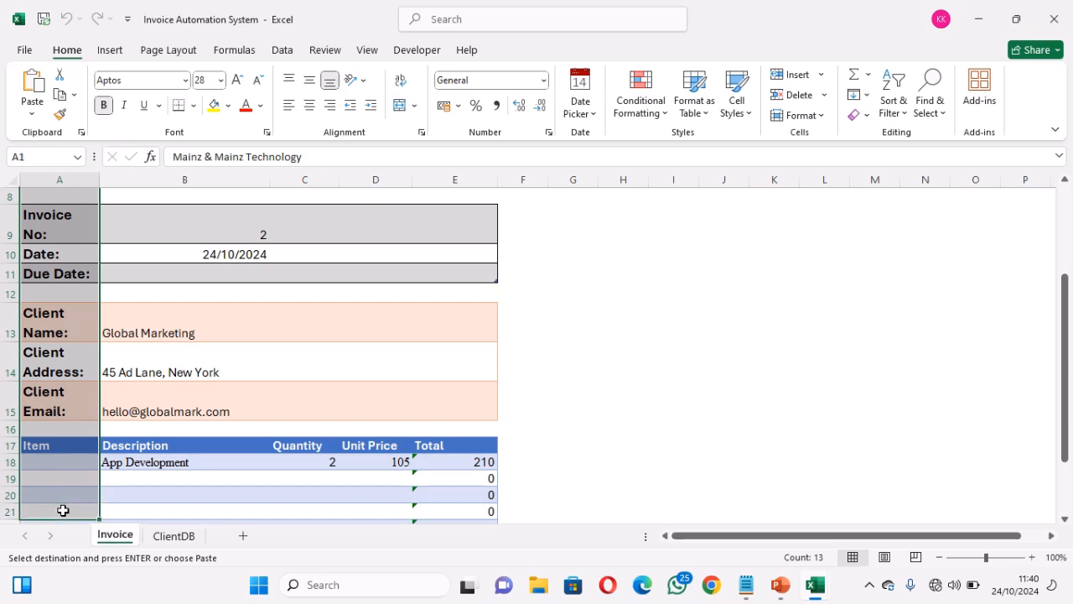
{"action": "key", "text": "ctrl+c"}
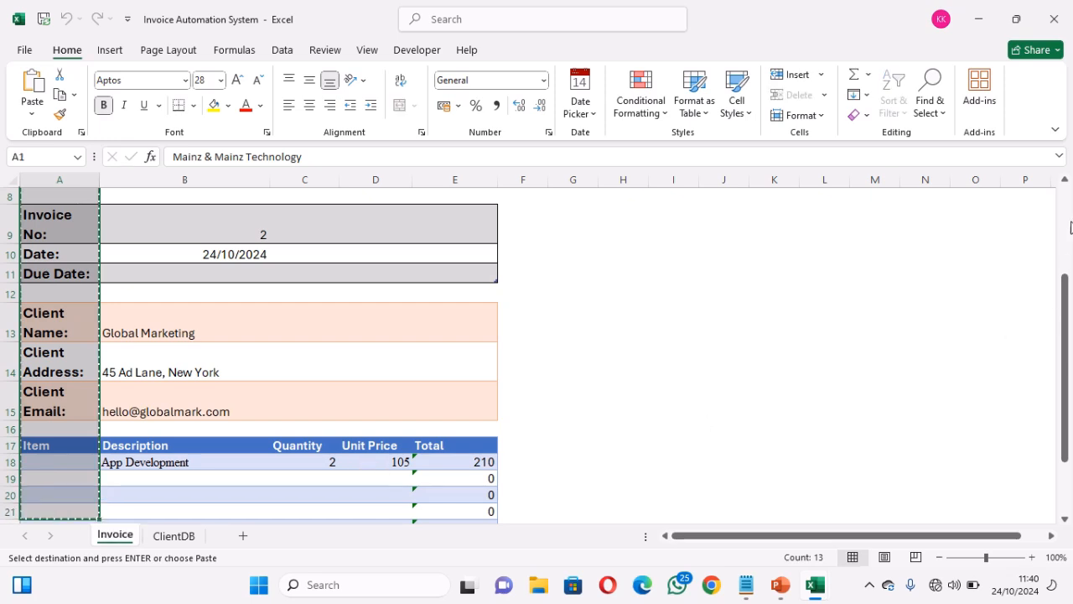
{"action": "left_click", "coordinate": [1067, 220]}
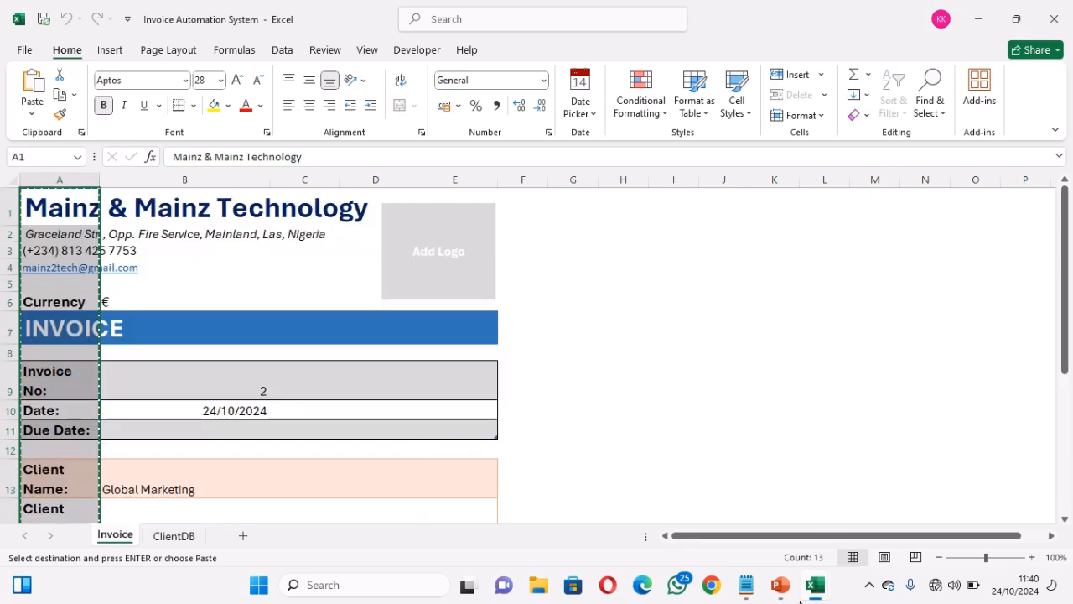
Paste the copied invoice labels into column A of Book1 and widen the column slightly
{"action": "mouse_move", "coordinate": [819, 588]}
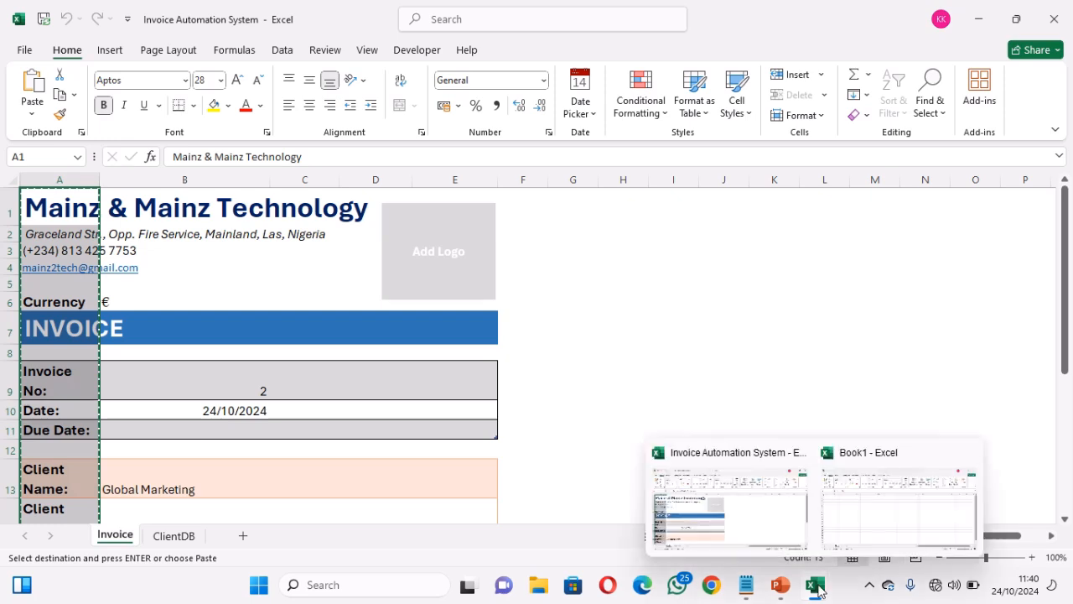
{"action": "left_click", "coordinate": [850, 532]}
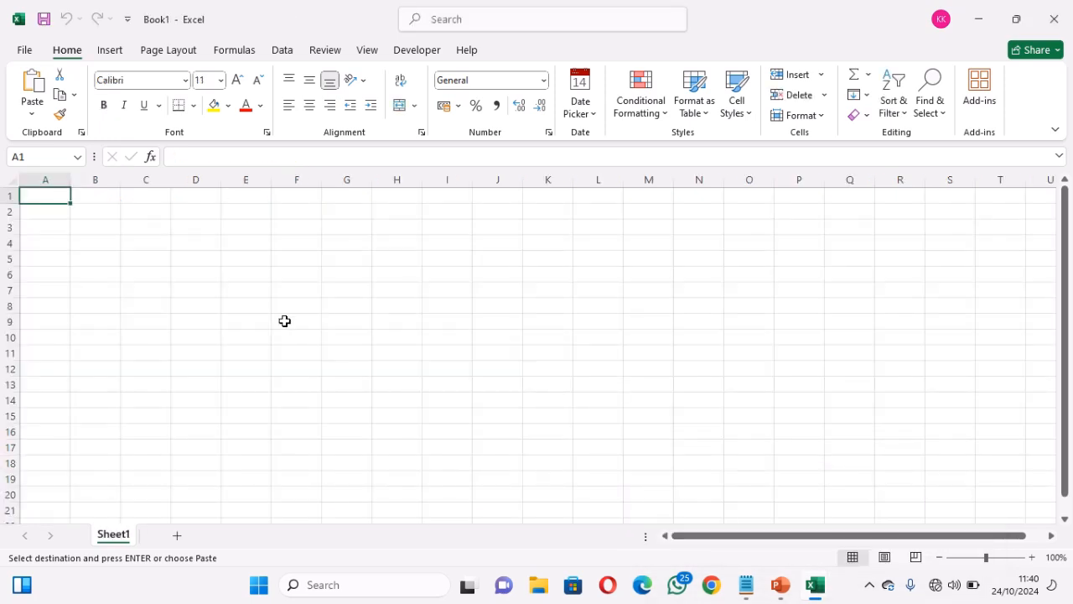
{"action": "key", "text": "ctrl+v"}
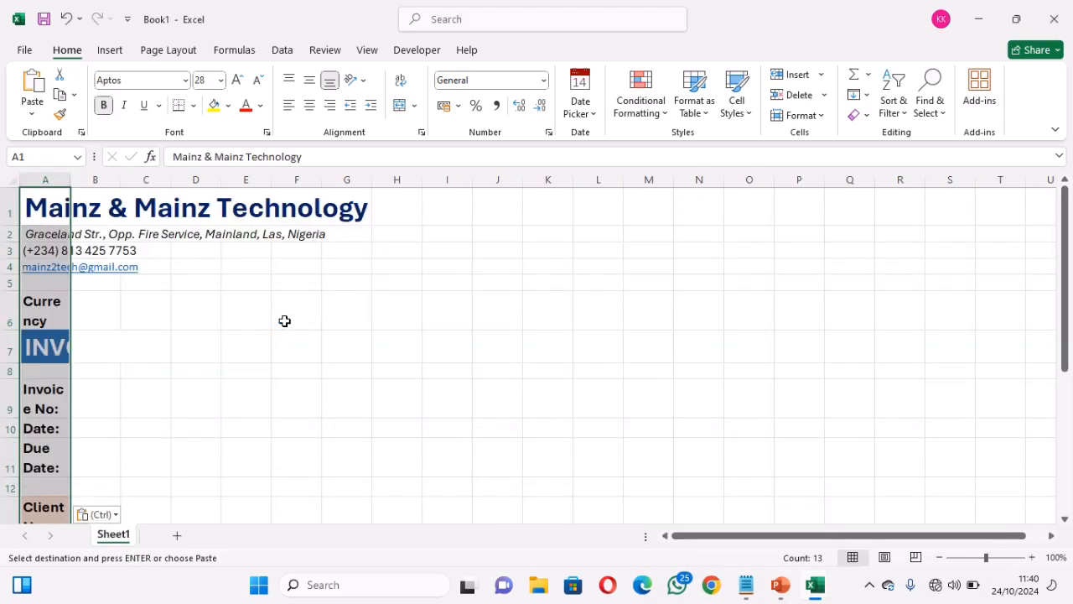
{"action": "left_click", "coordinate": [42, 206]}
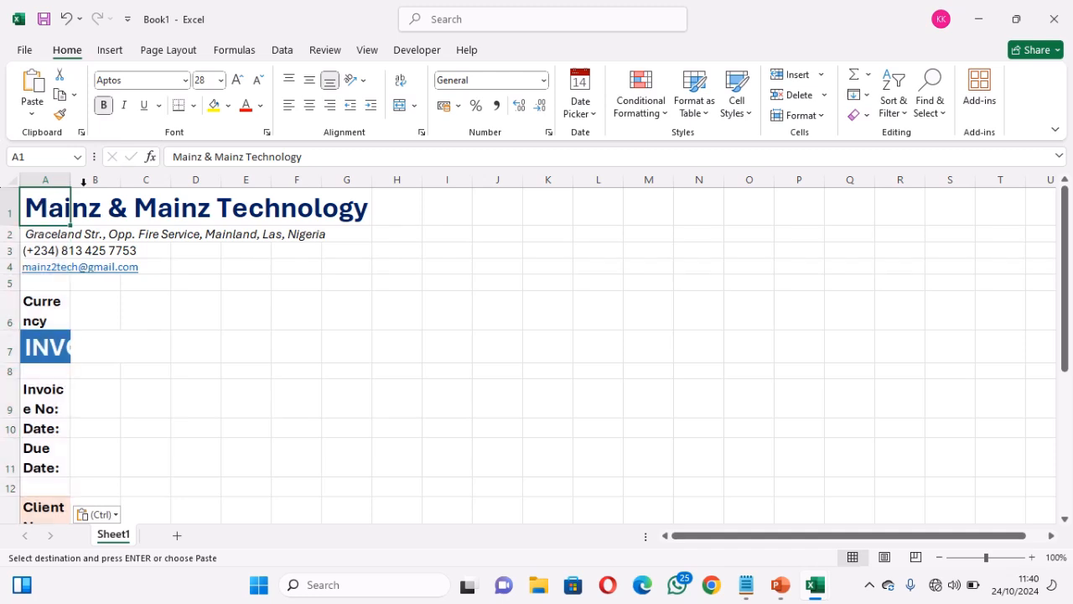
{"action": "left_click_drag", "start_coordinate": [69, 182], "coordinate": [83, 182]}
Widen column A further so the Currency and Due Date labels fit on one line
{"action": "left_click", "coordinate": [51, 233]}
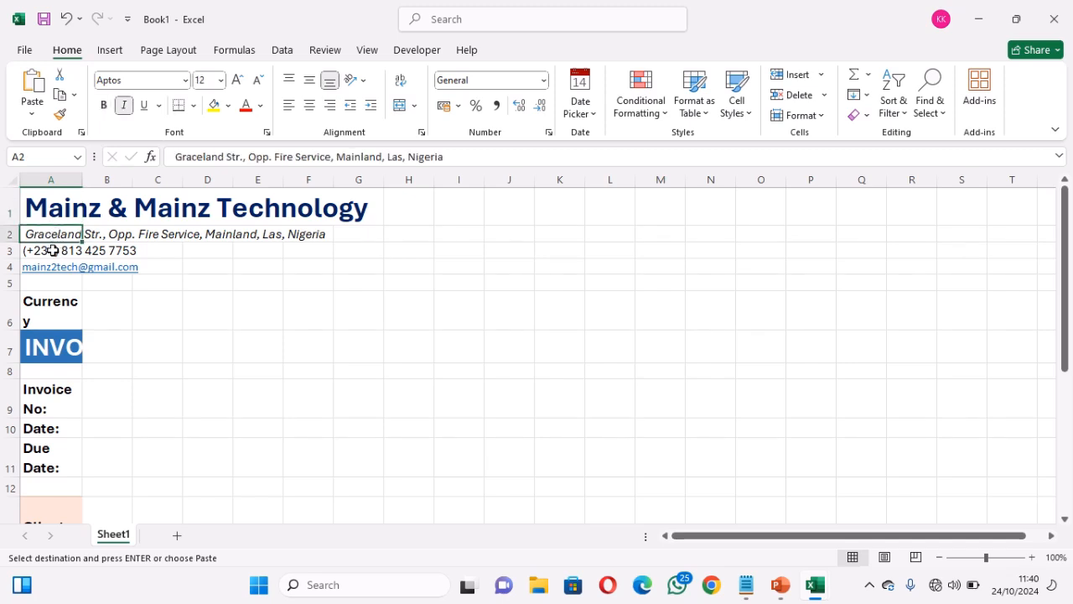
{"action": "left_click", "coordinate": [51, 250]}
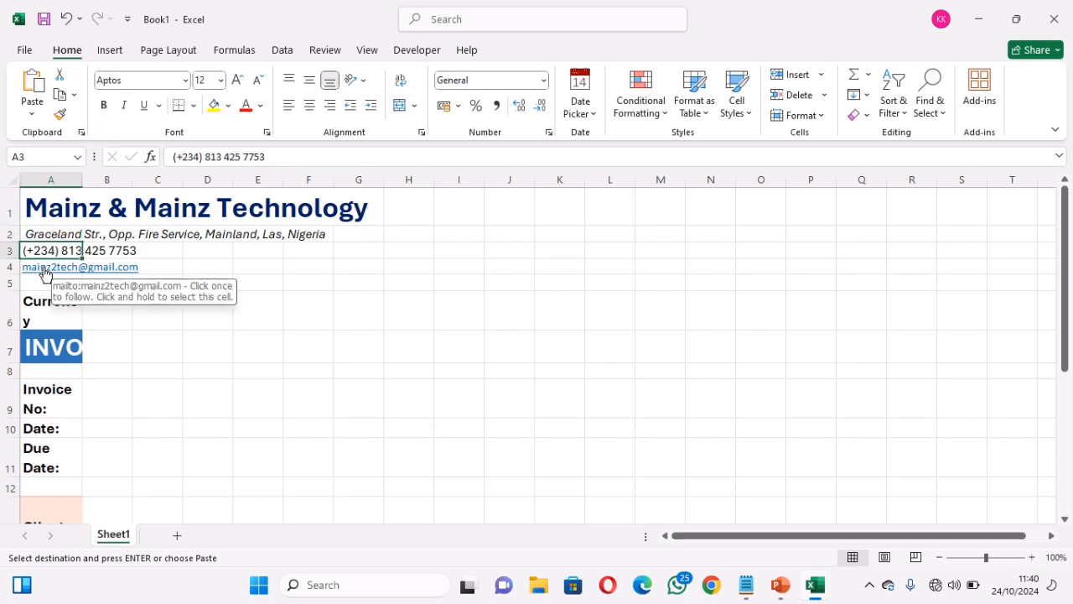
{"action": "left_click", "coordinate": [39, 277]}
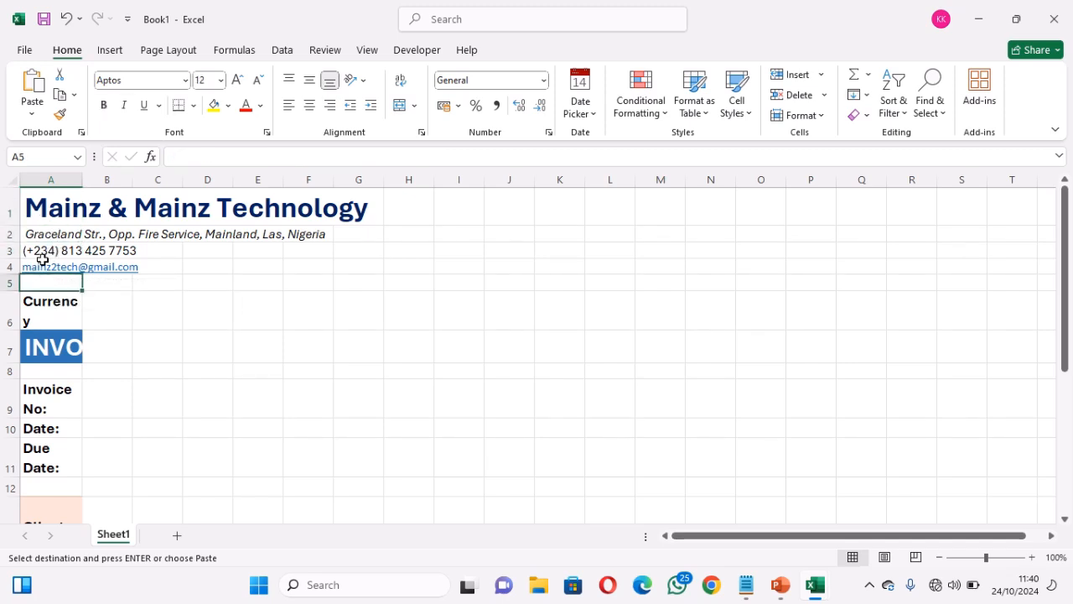
{"action": "left_click", "coordinate": [44, 265]}
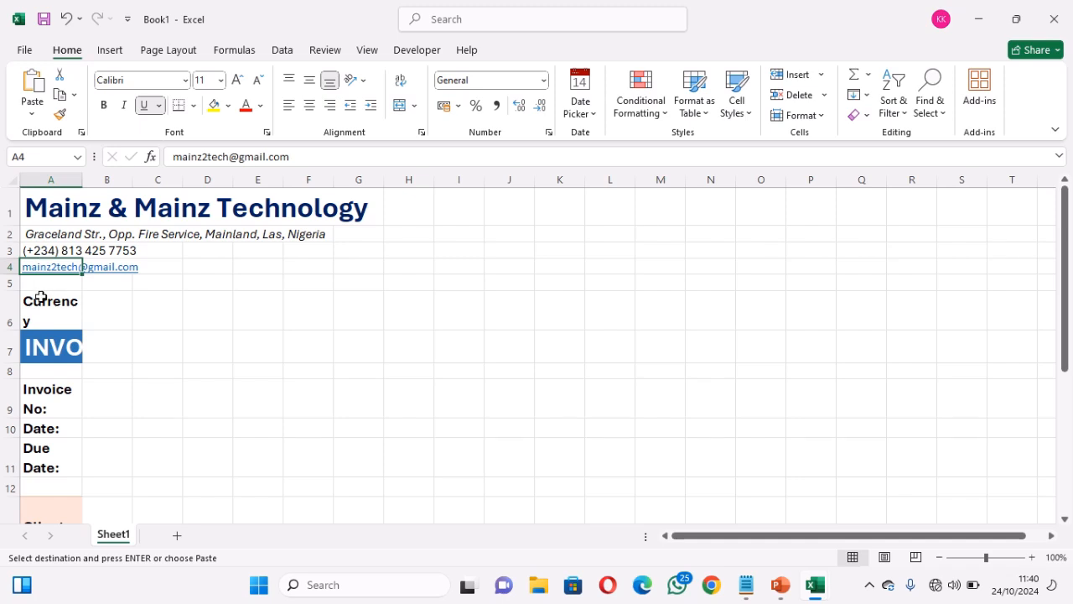
{"action": "left_click", "coordinate": [40, 297]}
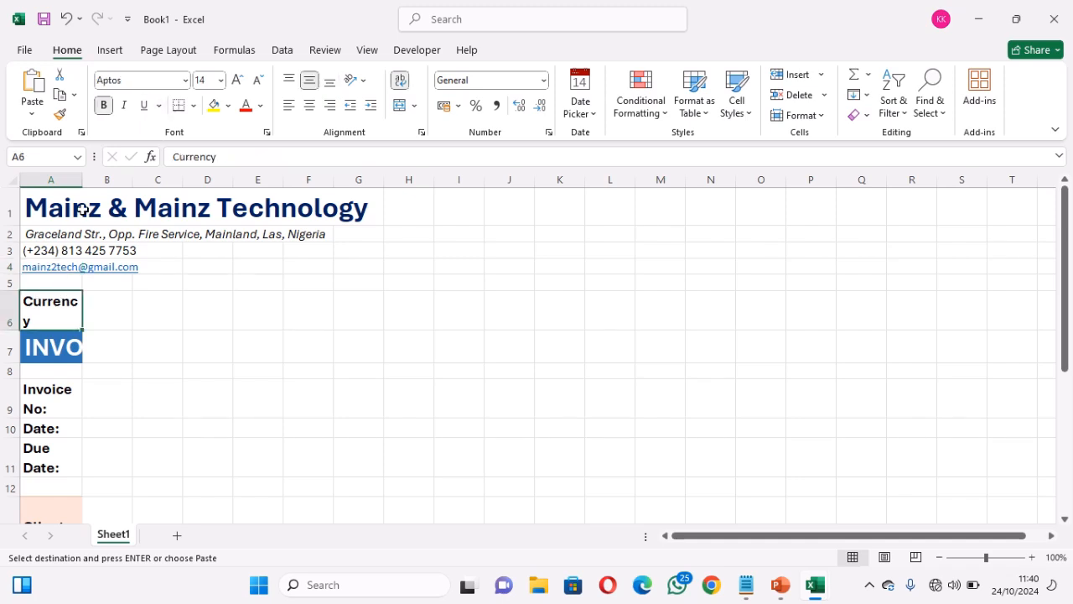
{"action": "left_click_drag", "start_coordinate": [81, 180], "coordinate": [93, 182]}
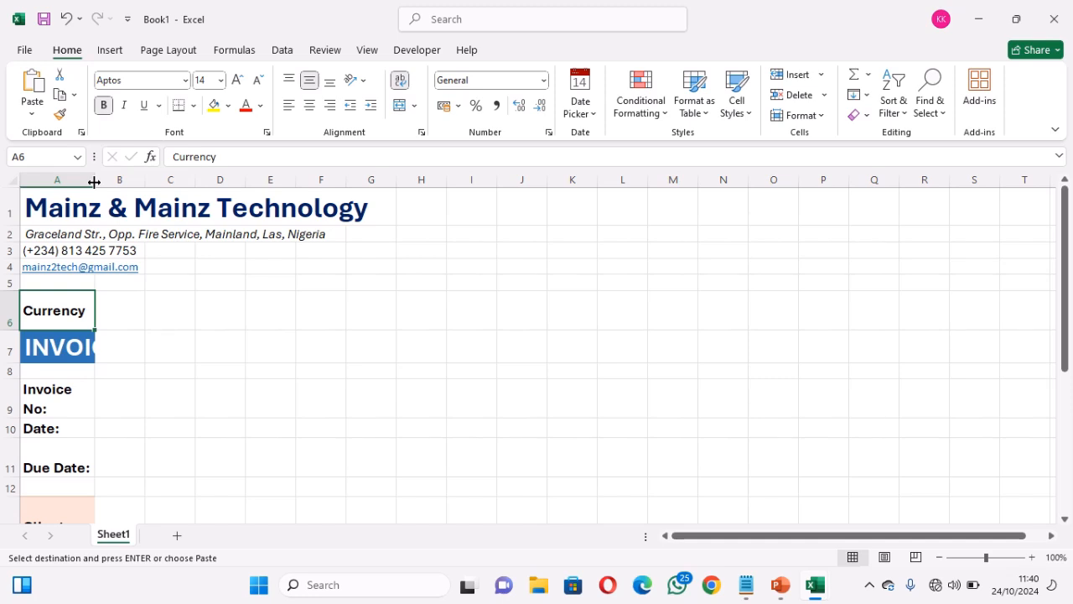
{"action": "left_click", "coordinate": [70, 350]}
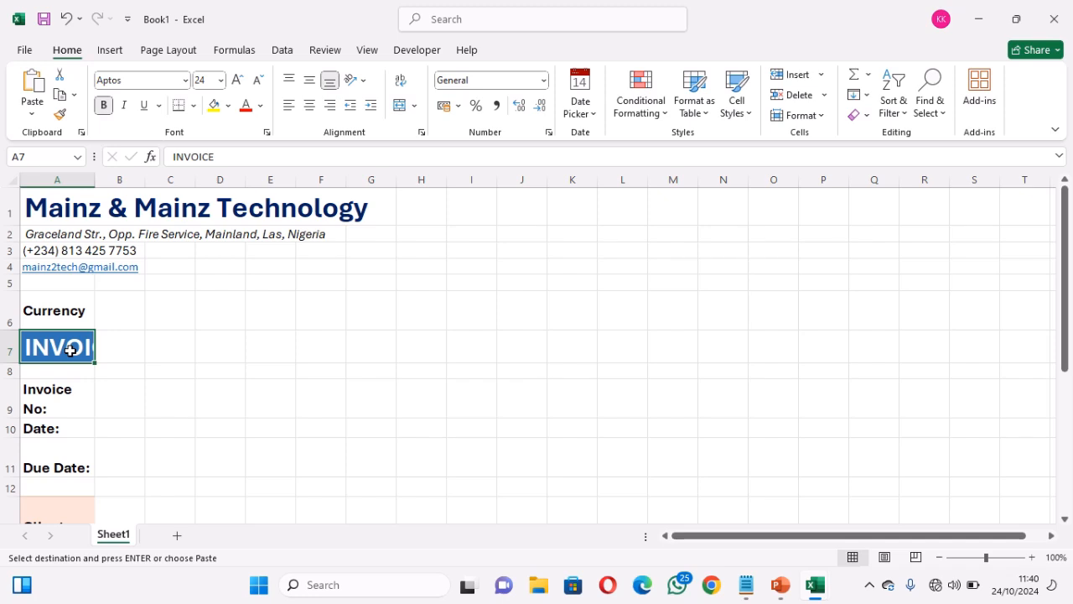
Clear the blue banner formatting from INVOICE in A7 and make row 7 taller (about 29.25)
{"action": "left_click", "coordinate": [864, 116]}
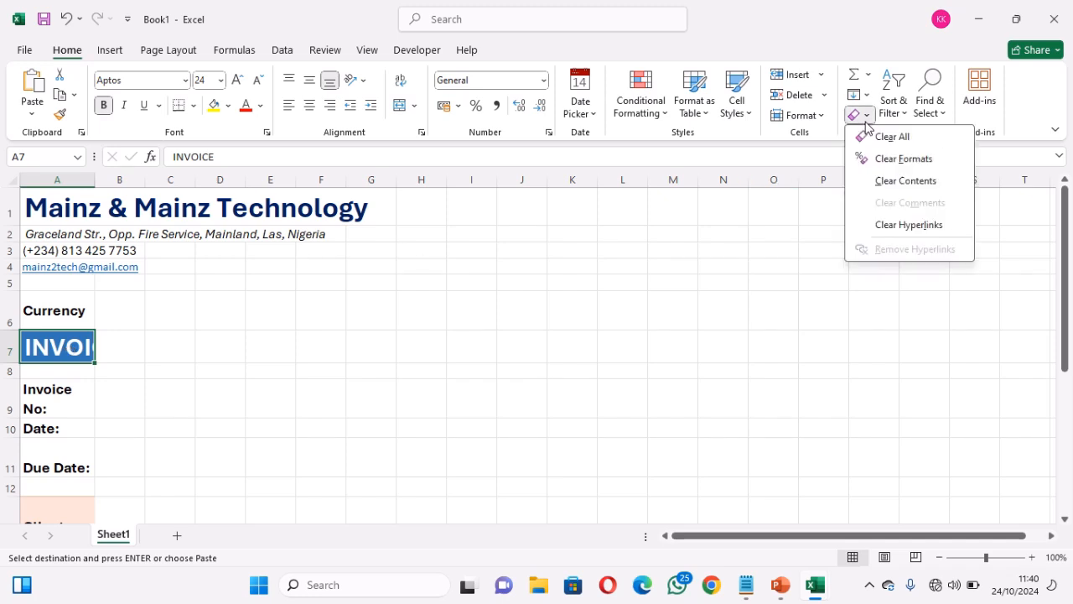
{"action": "left_click", "coordinate": [899, 160]}
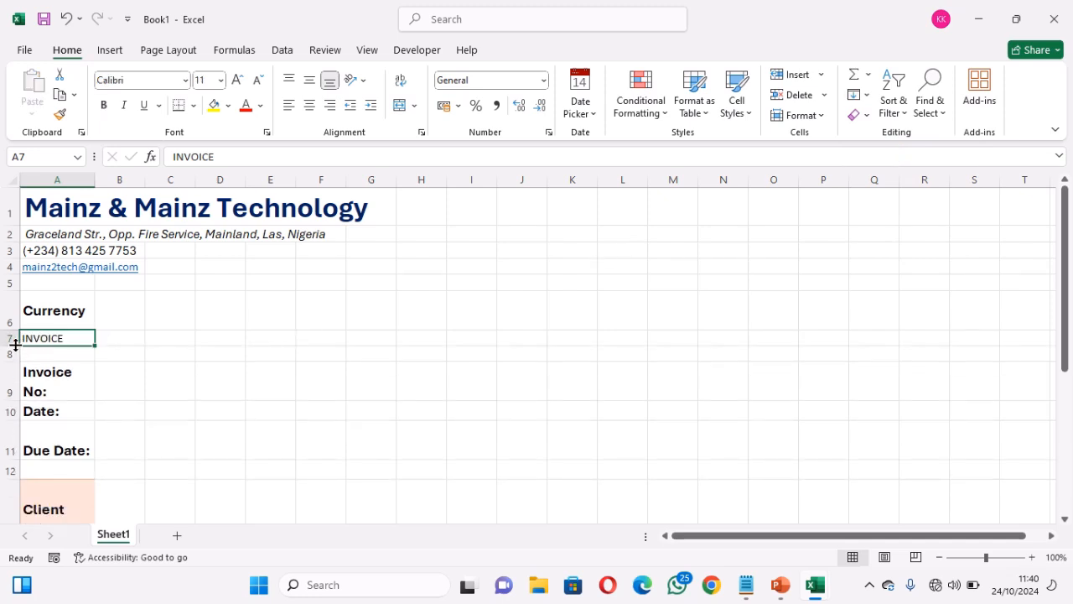
{"action": "left_click_drag", "start_coordinate": [14, 344], "coordinate": [12, 361]}
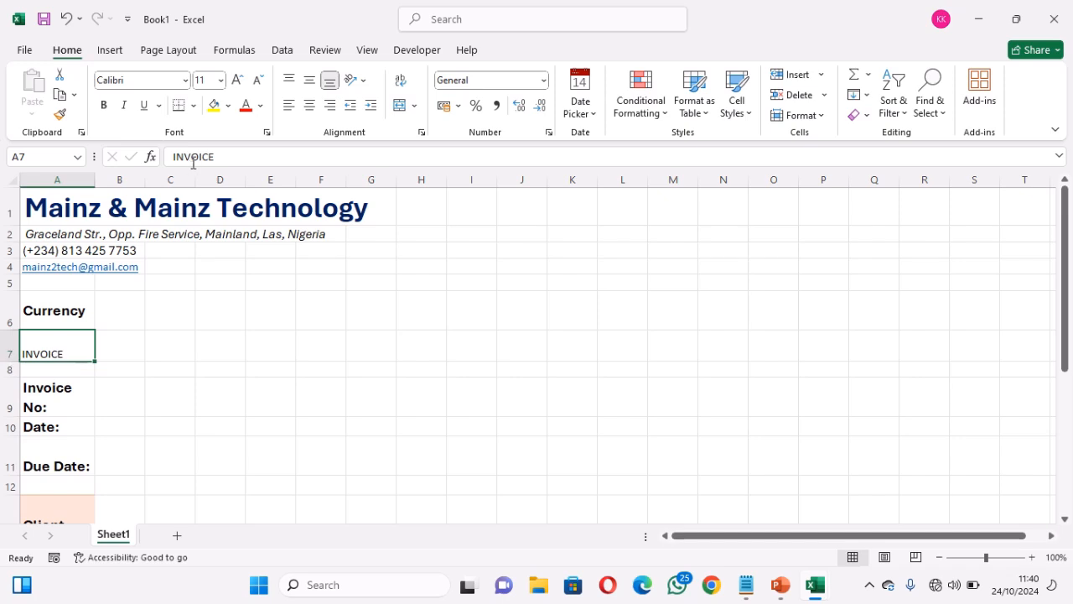
Set the INVOICE heading to bold 24-point Aptos
{"action": "left_click", "coordinate": [161, 82]}
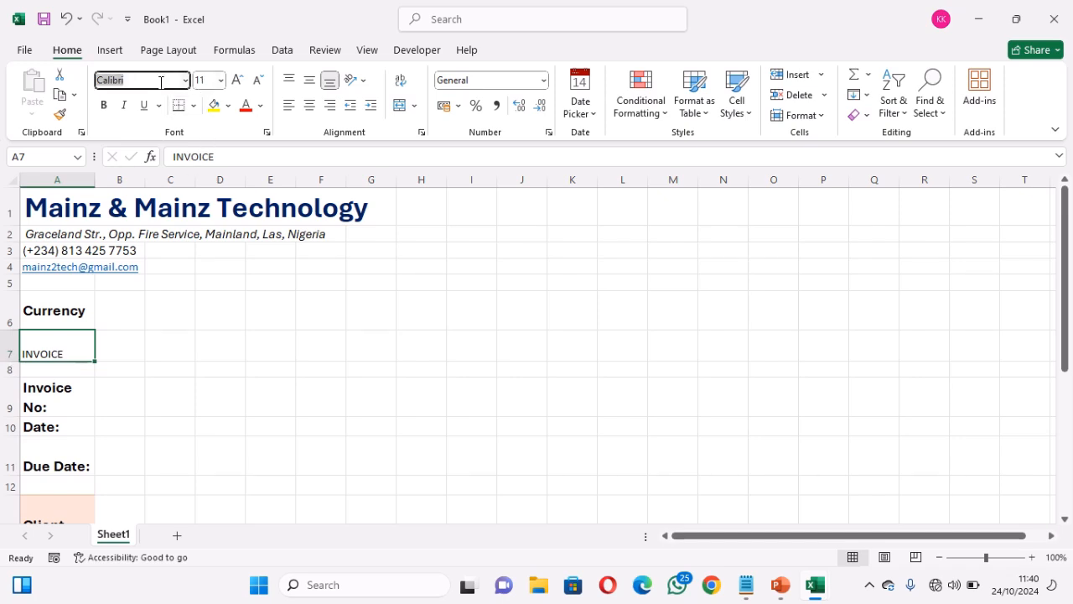
{"action": "type", "text": "Aptos"}
{"action": "key", "text": "Tab"}
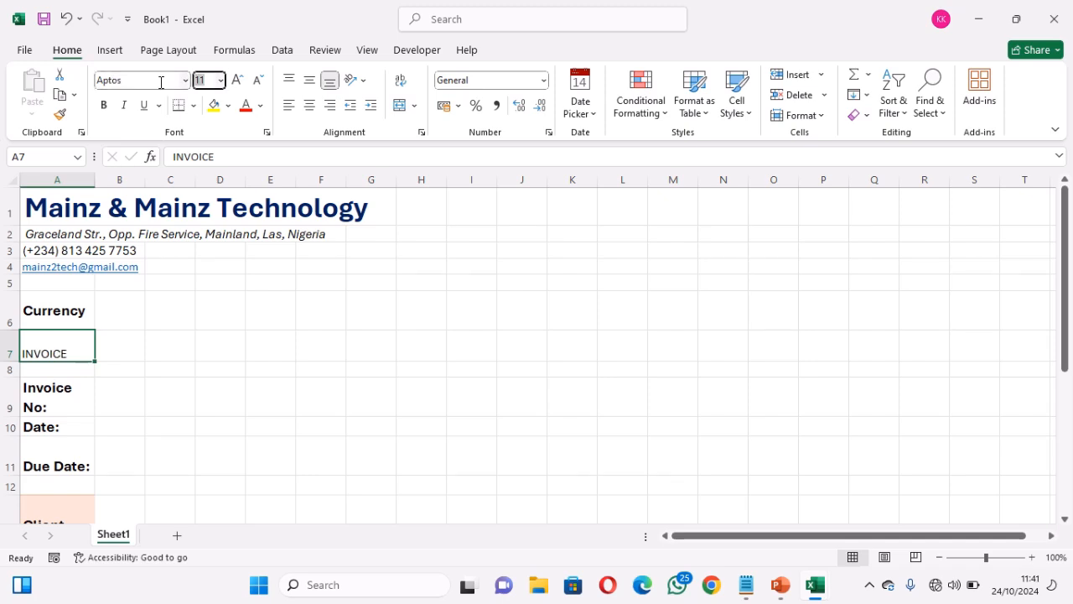
{"action": "key", "text": "Return"}
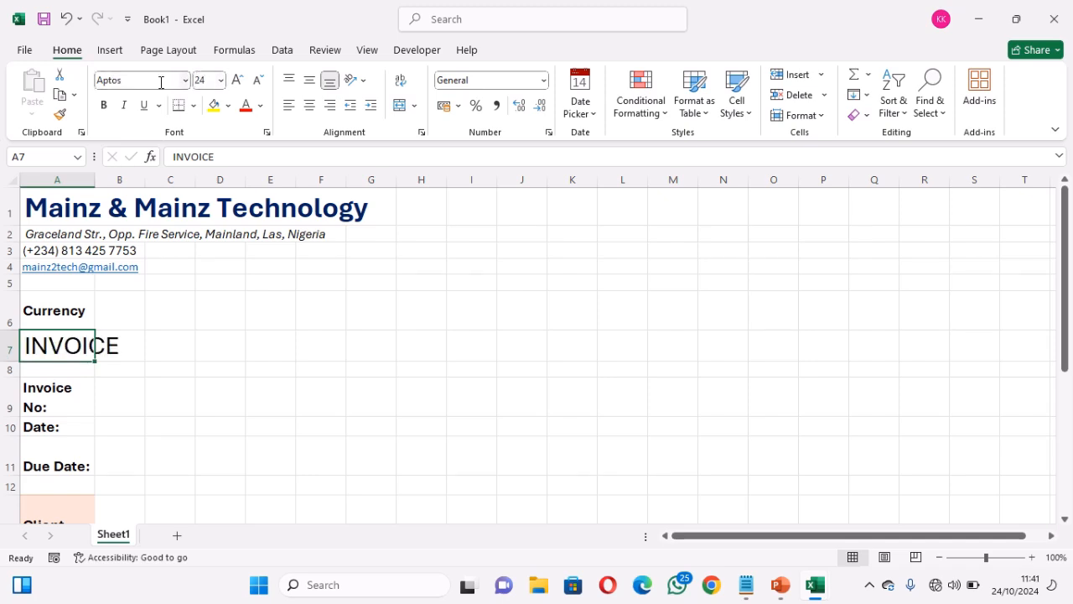
{"action": "left_click", "coordinate": [104, 106]}
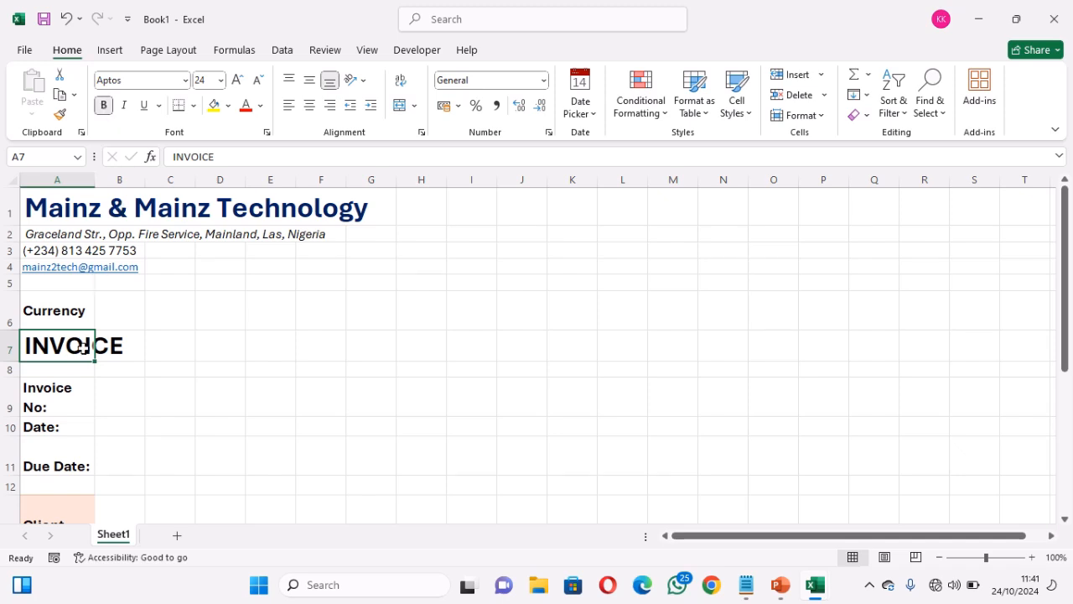
Make row 10 taller and shorten the Due Date row 11 to fit its label
{"action": "left_click", "coordinate": [61, 391]}
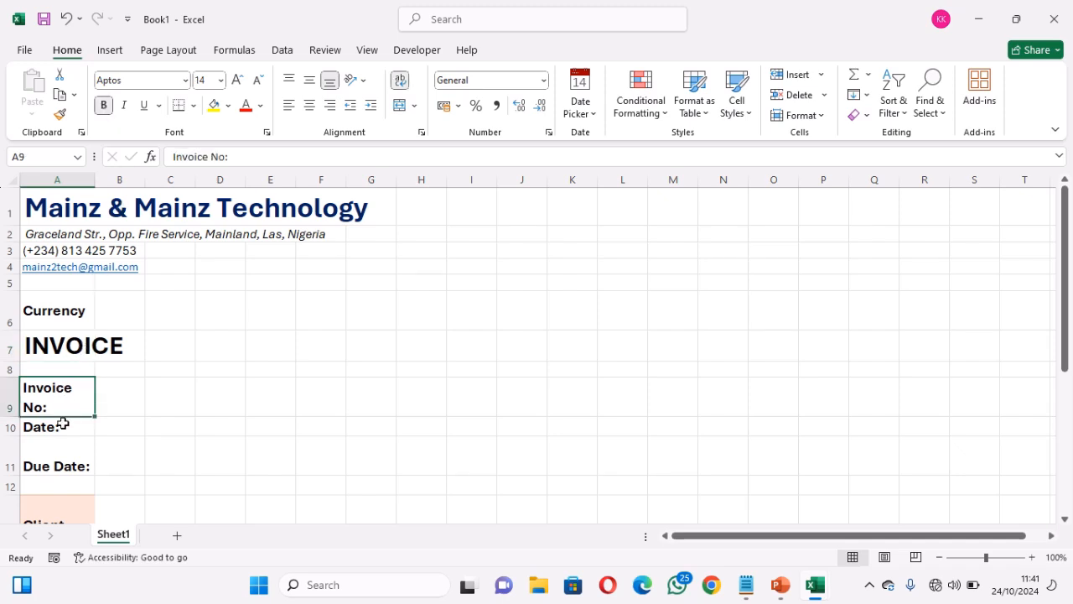
{"action": "left_click", "coordinate": [63, 428]}
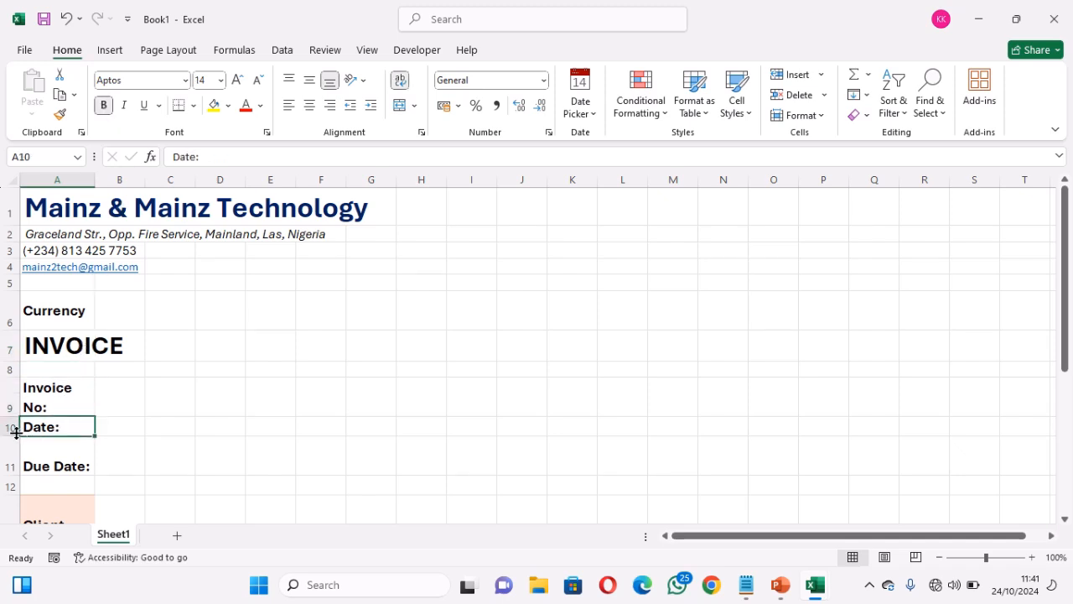
{"action": "left_click_drag", "start_coordinate": [16, 432], "coordinate": [16, 441]}
{"action": "left_click", "coordinate": [49, 468]}
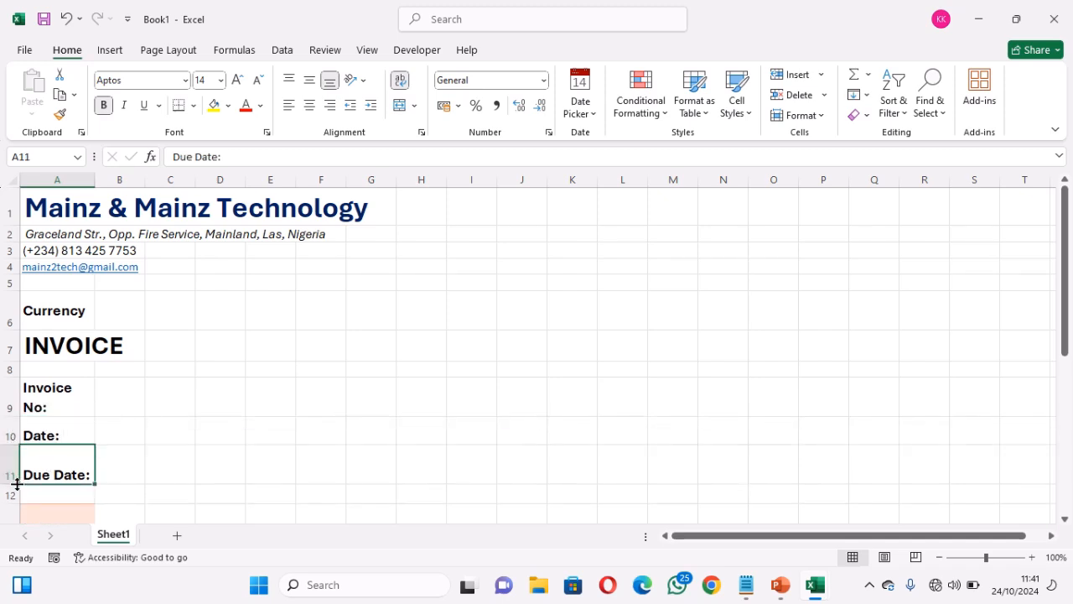
{"action": "left_click_drag", "start_coordinate": [16, 484], "coordinate": [18, 473]}
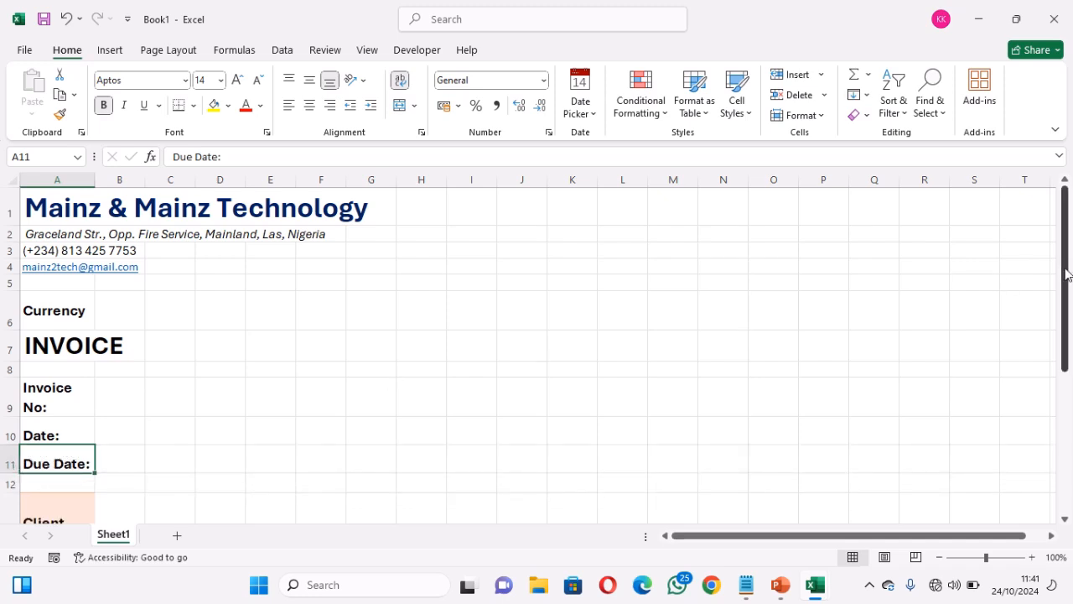
Select the Client Name, Address and Email label cells A13:A15
{"action": "left_click_drag", "start_coordinate": [1066, 275], "coordinate": [1068, 386]}
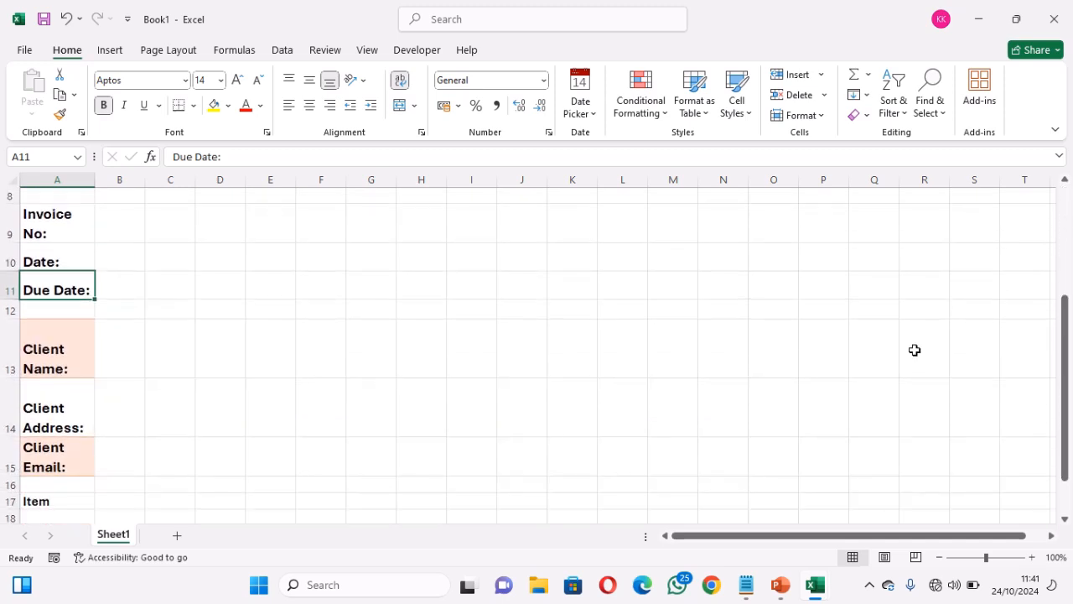
{"action": "left_click", "coordinate": [45, 350]}
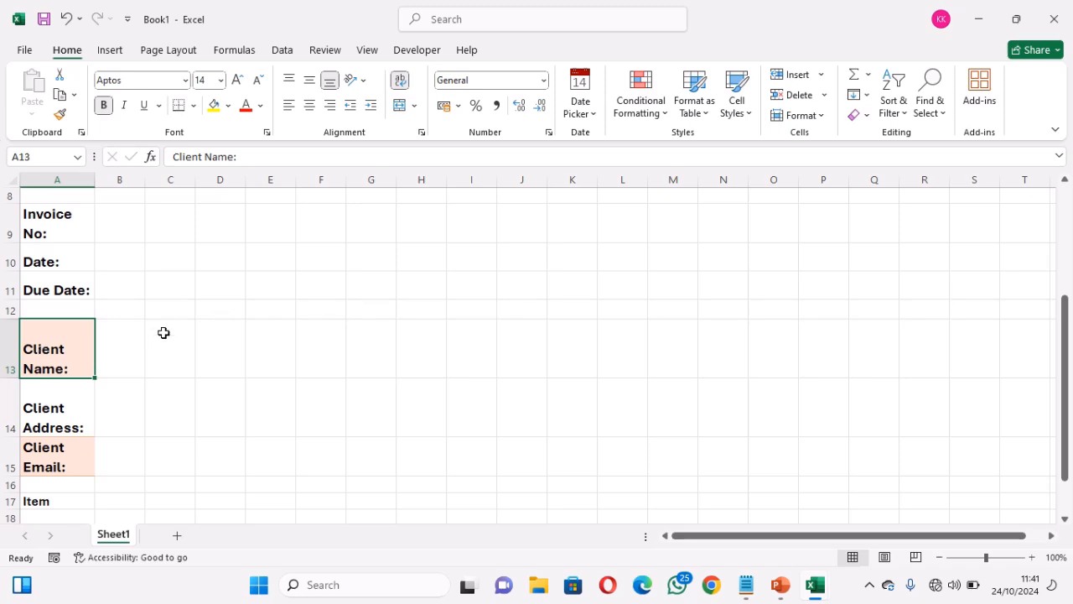
{"action": "left_click_drag", "start_coordinate": [56, 350], "coordinate": [40, 381]}
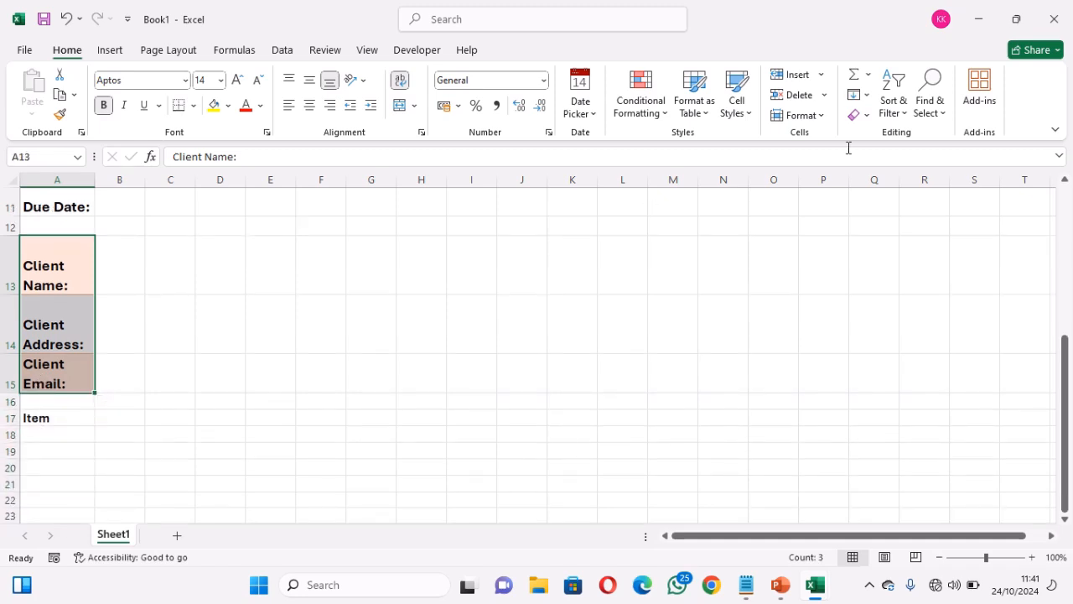
Clear all formatting, including coloured fills, from the client labels in A13:A15
{"action": "left_click", "coordinate": [866, 117]}
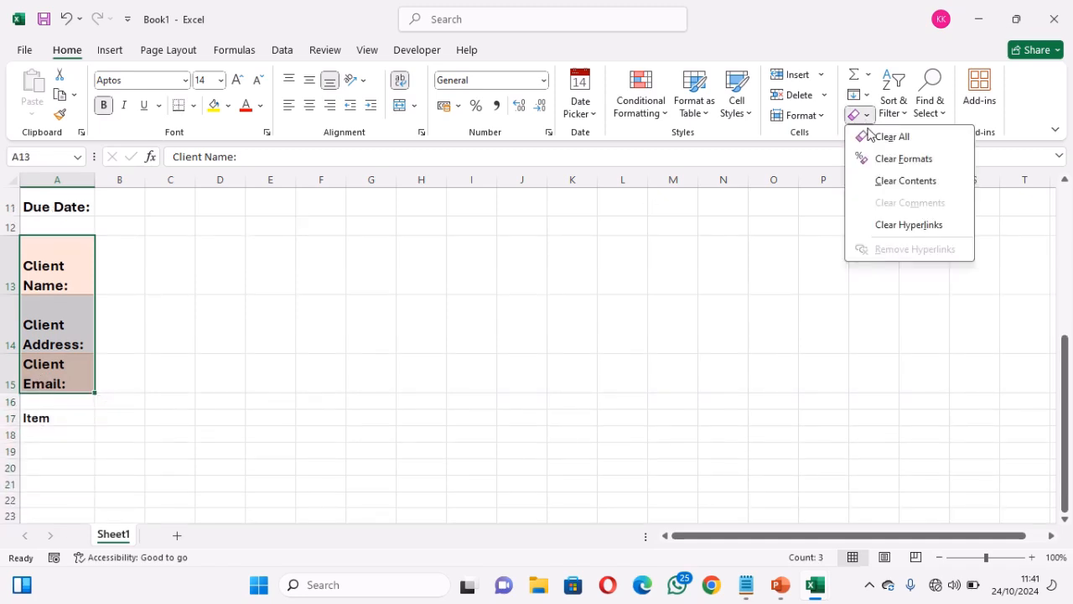
{"action": "left_click", "coordinate": [917, 166]}
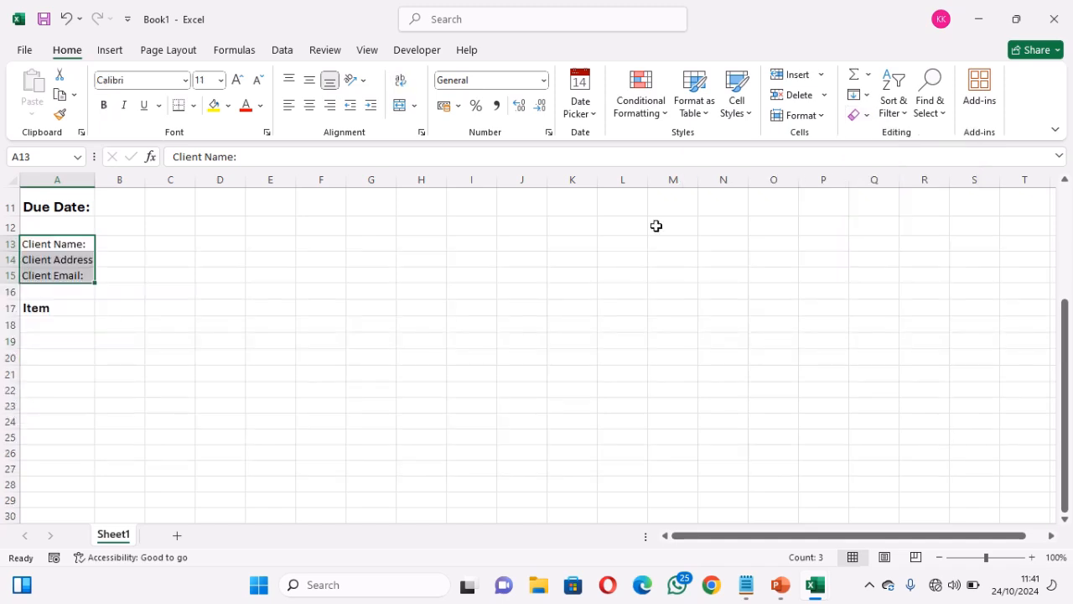
{"action": "left_click", "coordinate": [45, 244]}
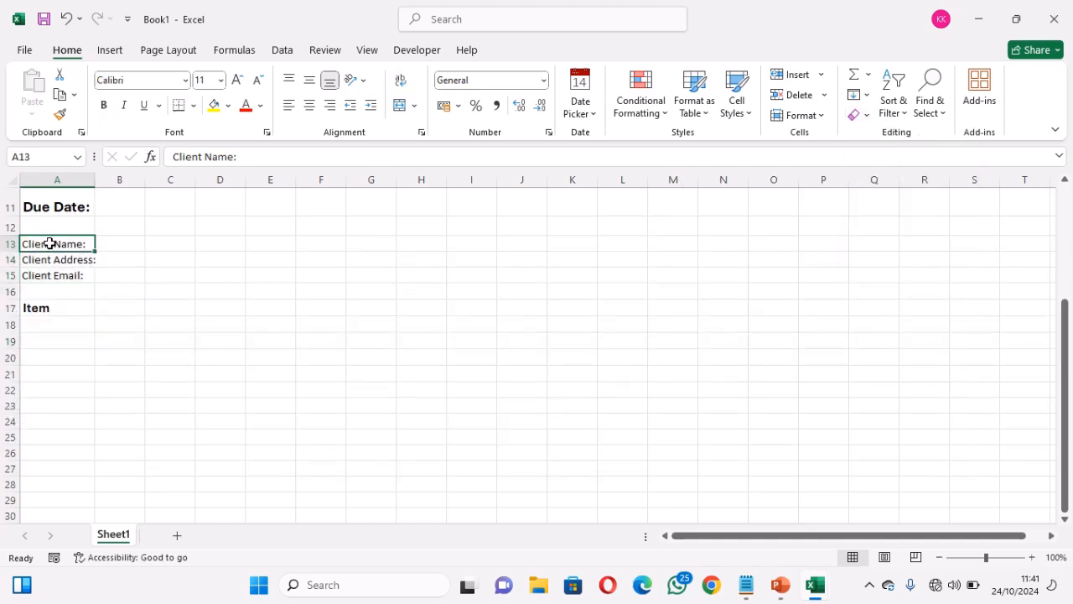
{"action": "left_click_drag", "start_coordinate": [50, 243], "coordinate": [52, 271]}
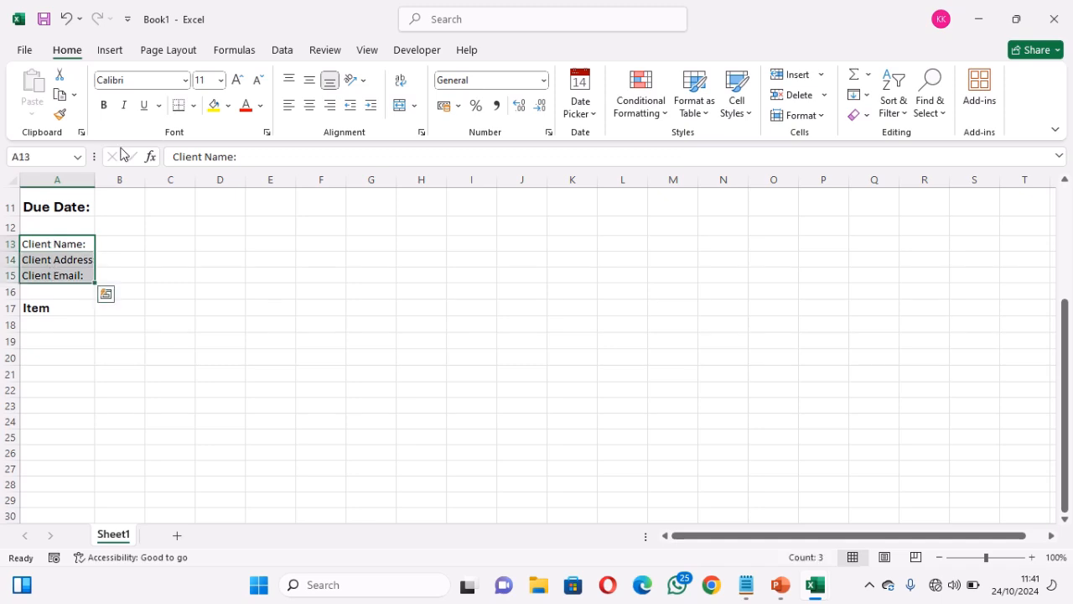
Format the Client Name, Address and Email labels as bold, wrapped 14-point Aptos
{"action": "left_click", "coordinate": [141, 81]}
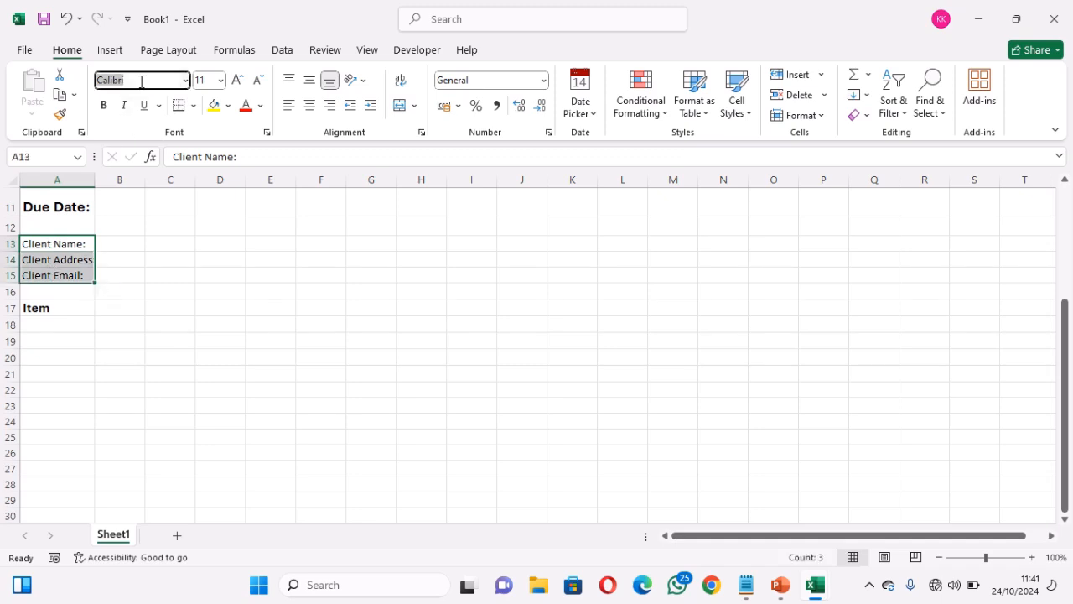
{"action": "type", "text": "Aptos"}
{"action": "key", "text": "Tab"}
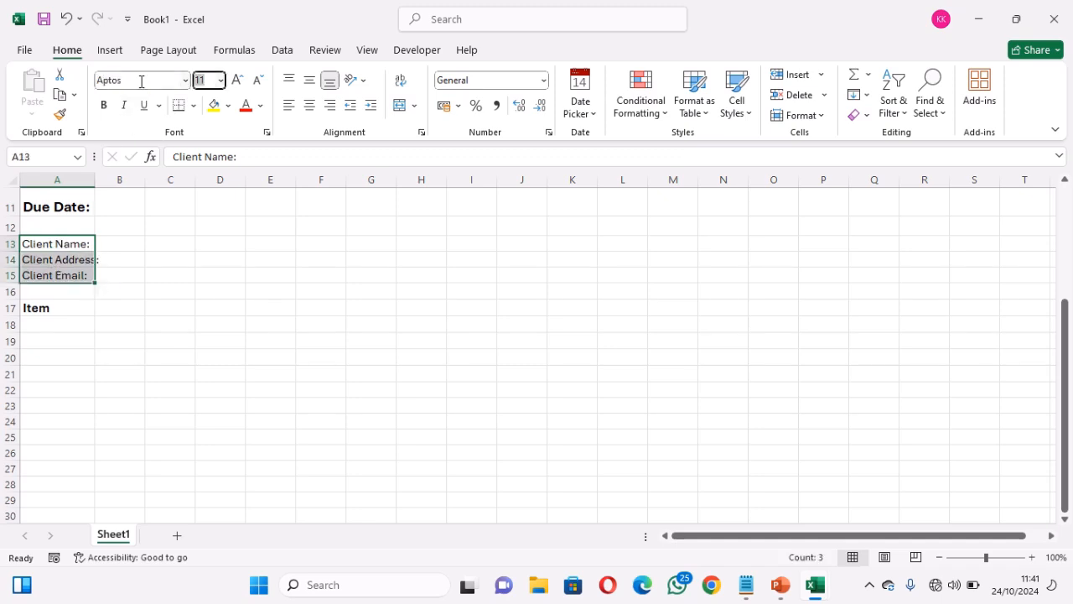
{"action": "key", "text": "Return"}
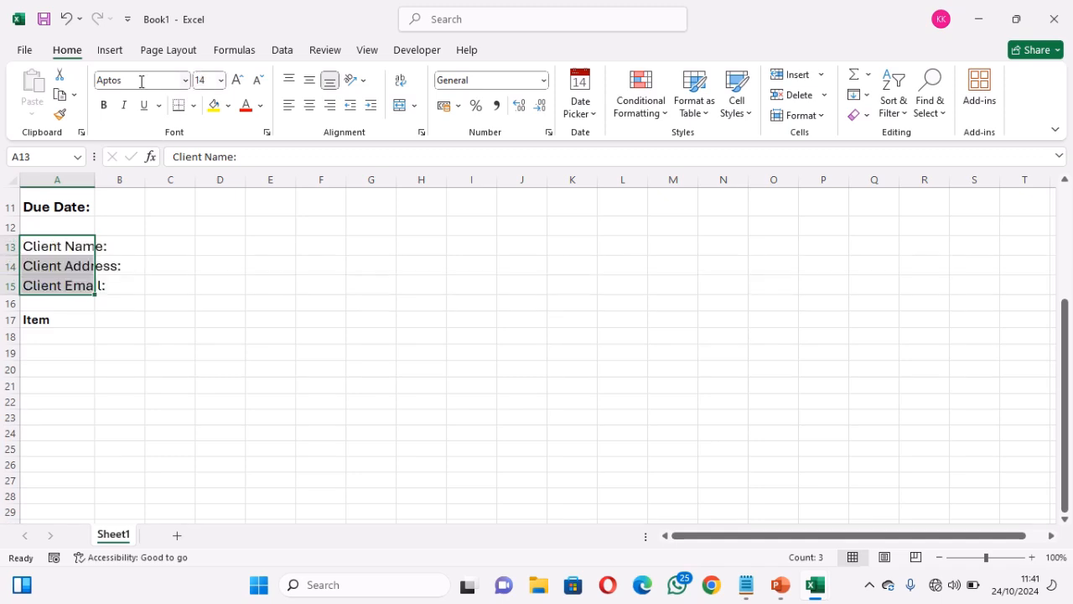
{"action": "left_click", "coordinate": [104, 106]}
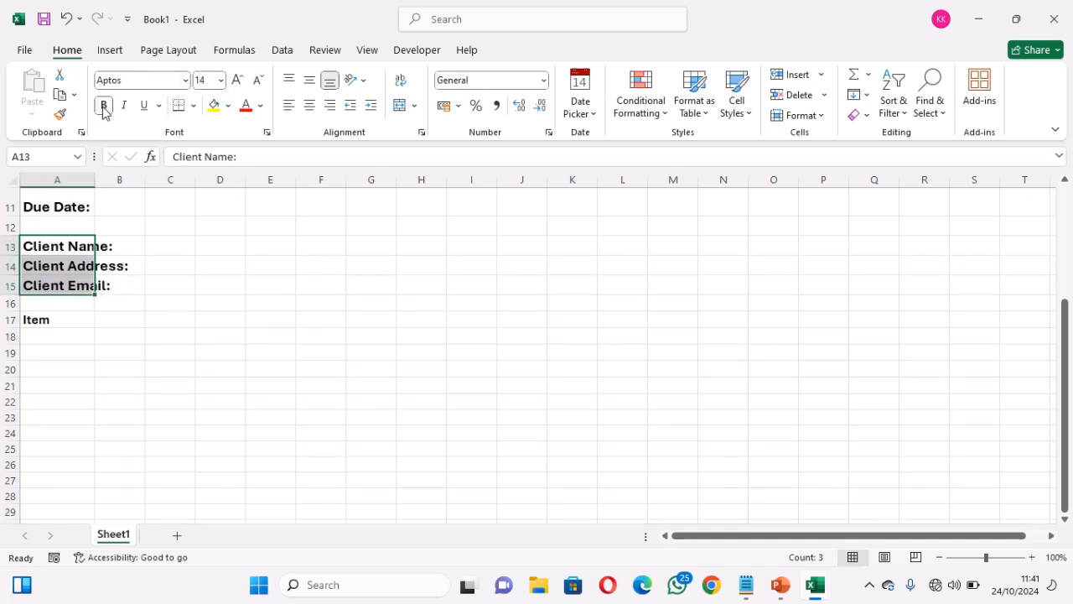
{"action": "left_click", "coordinate": [401, 82]}
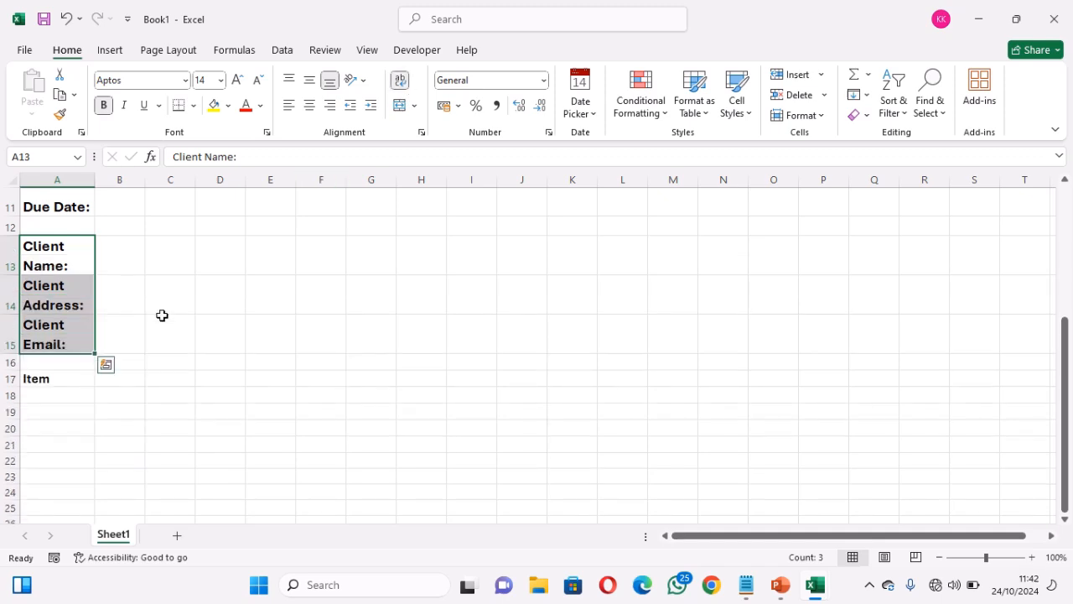
{"action": "left_click", "coordinate": [48, 379]}
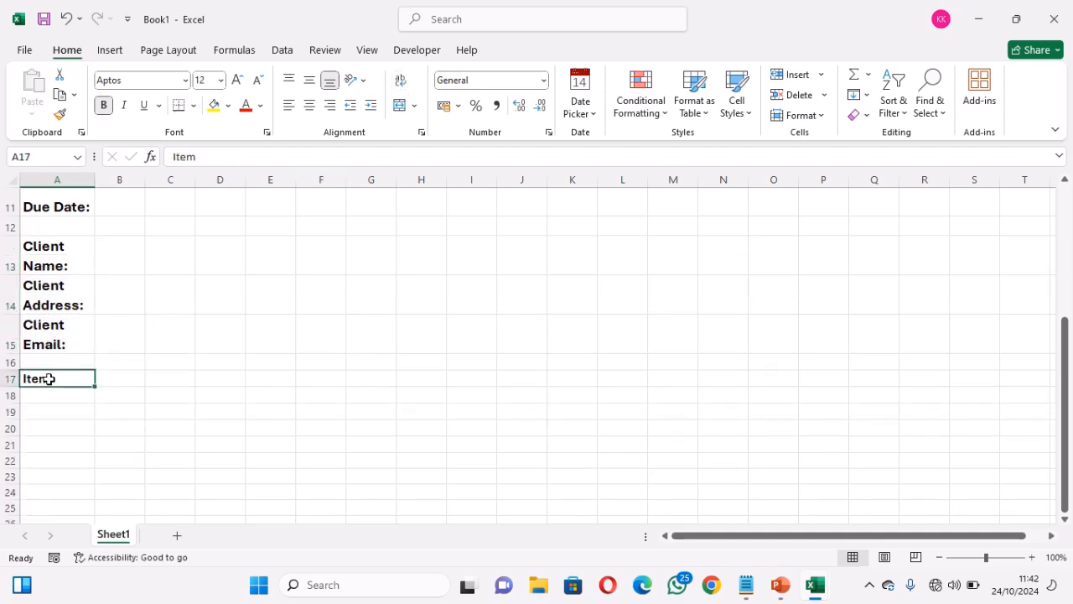
Switch to the Invoice Automation System workbook and inspect the client name VLOOKUP formula
{"action": "mouse_move", "coordinate": [815, 585]}
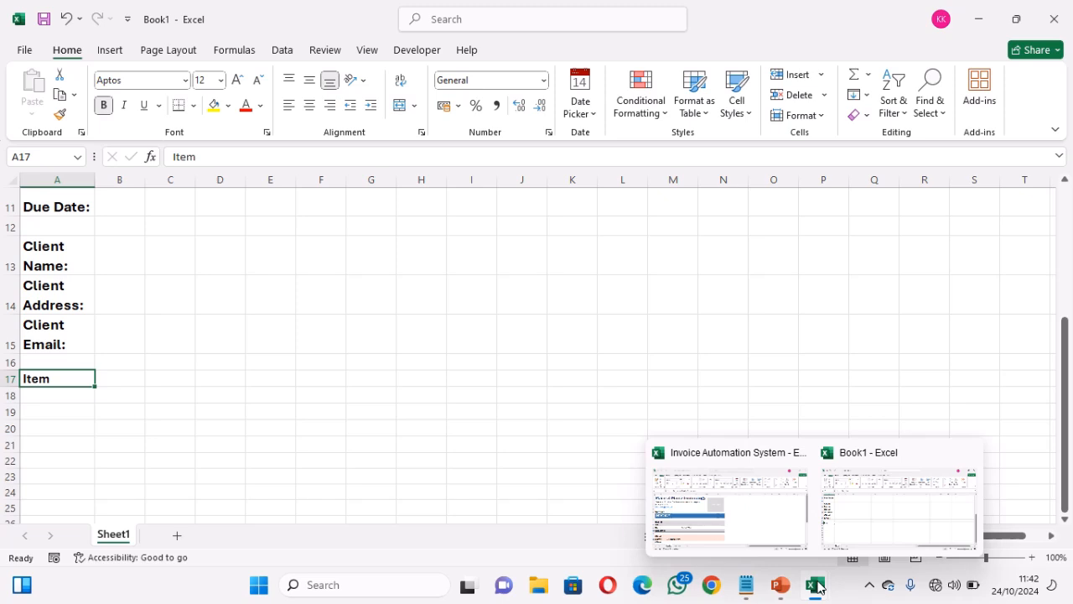
{"action": "left_click", "coordinate": [707, 525]}
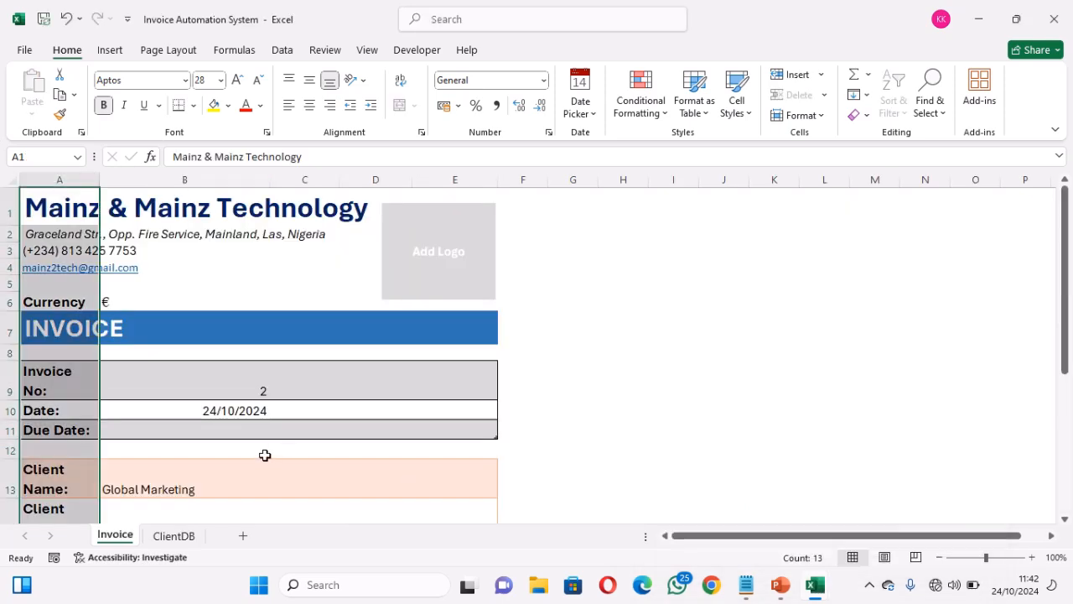
{"action": "left_click", "coordinate": [204, 478]}
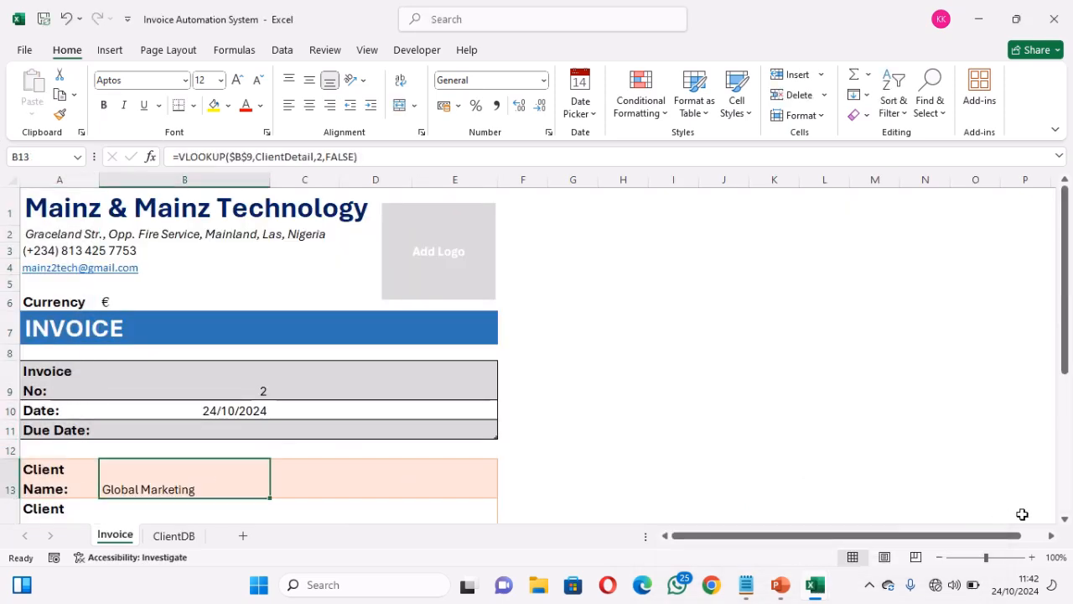
{"action": "left_click", "coordinate": [1065, 519]}
{"action": "left_click", "coordinate": [1065, 520]}
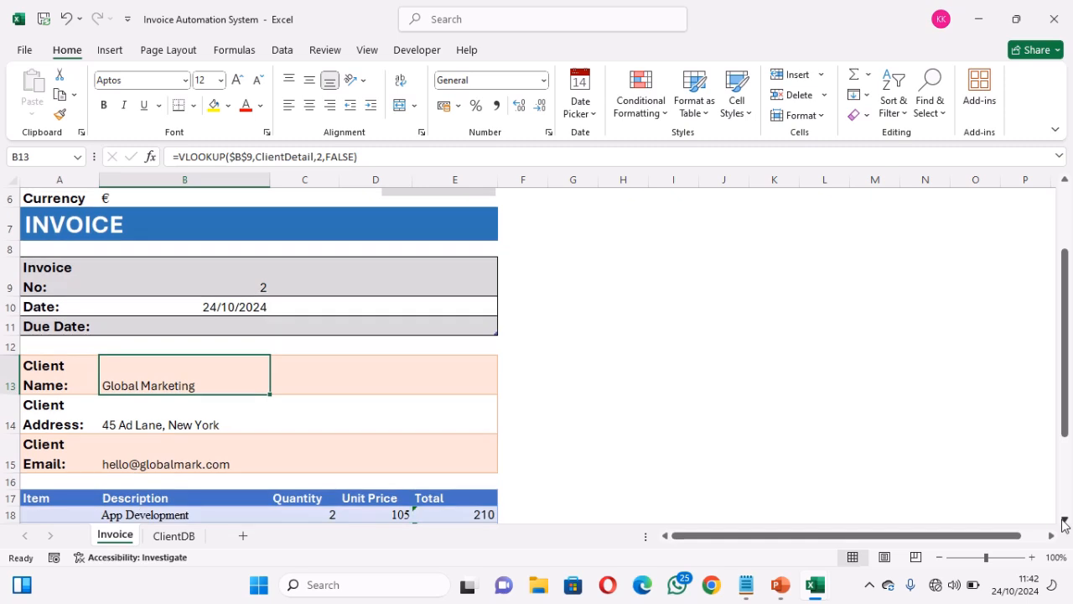
{"action": "left_click", "coordinate": [1065, 520]}
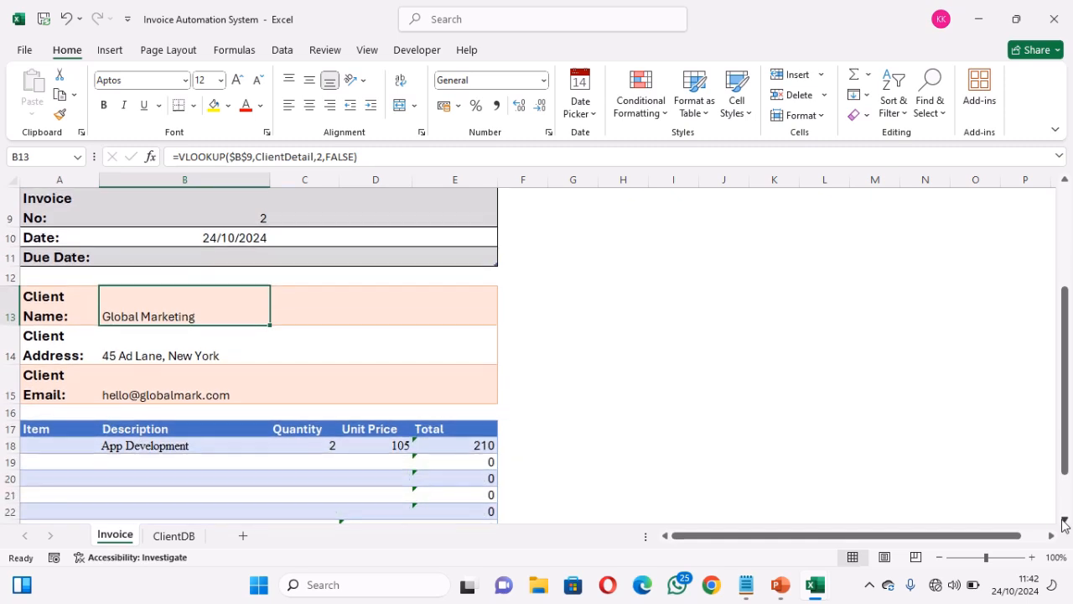
Copy the Item-to-Total header row A17:E17 and go back to Book1
{"action": "left_click", "coordinate": [44, 428]}
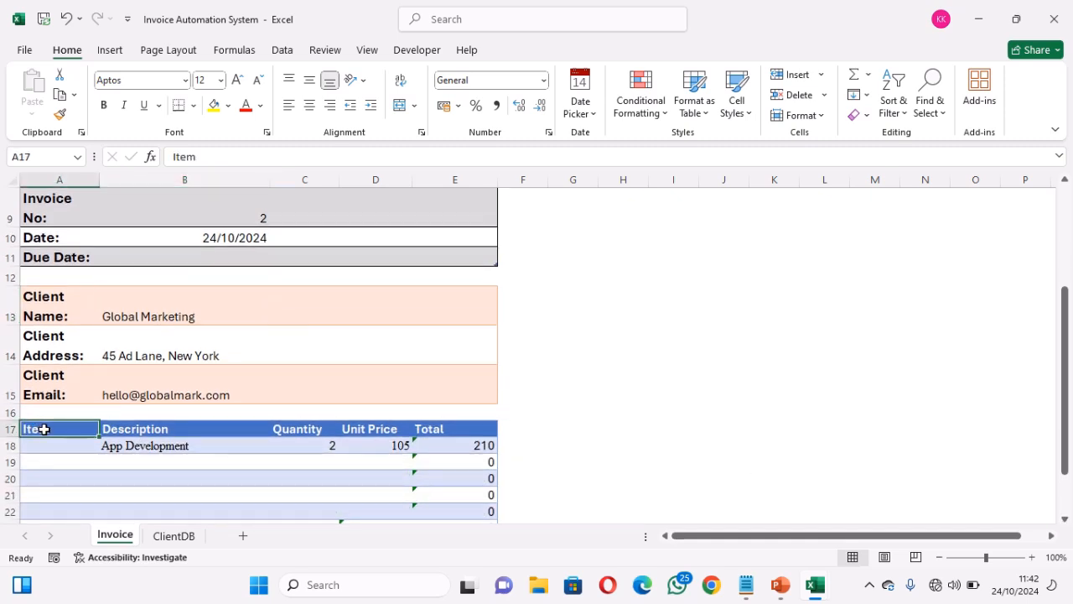
{"action": "left_click_drag", "start_coordinate": [44, 429], "coordinate": [238, 430]}
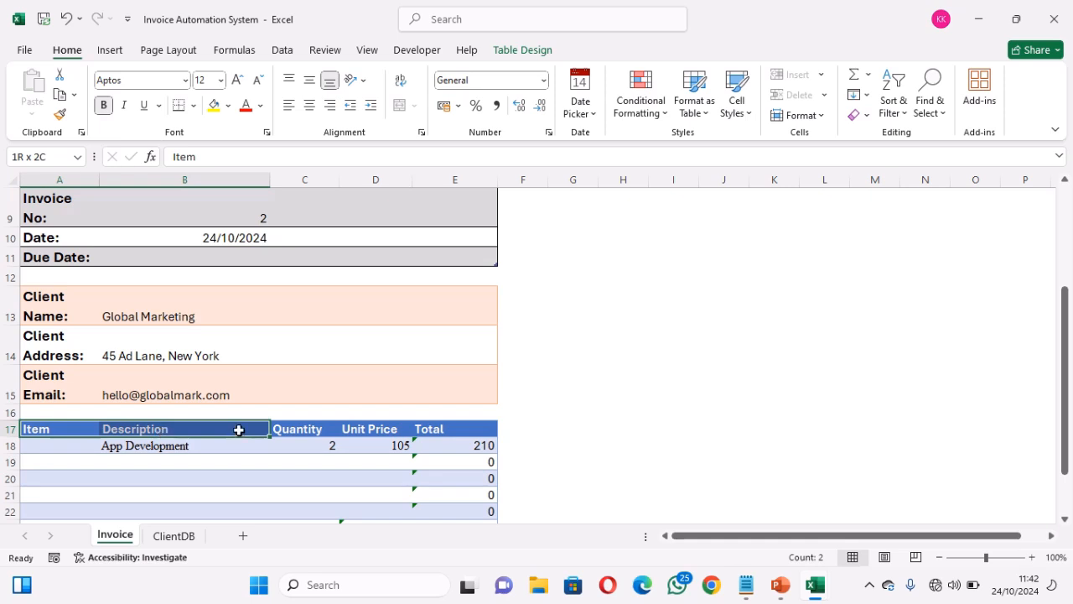
{"action": "left_click_drag", "start_coordinate": [238, 429], "coordinate": [443, 427]}
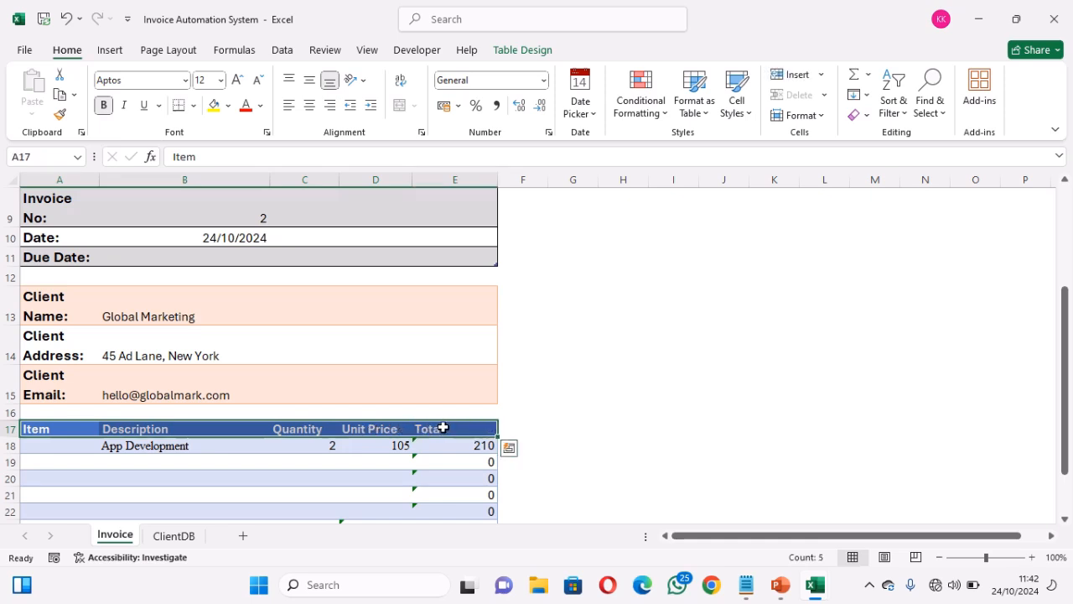
{"action": "key", "text": "ctrl+c"}
{"action": "mouse_move", "coordinate": [796, 589]}
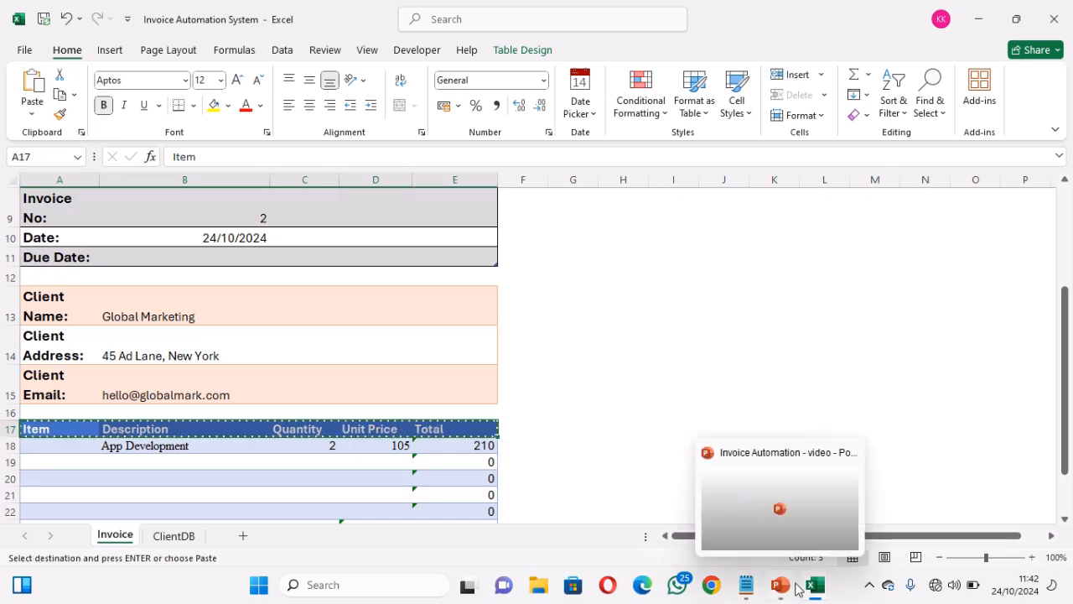
{"action": "left_click", "coordinate": [878, 515]}
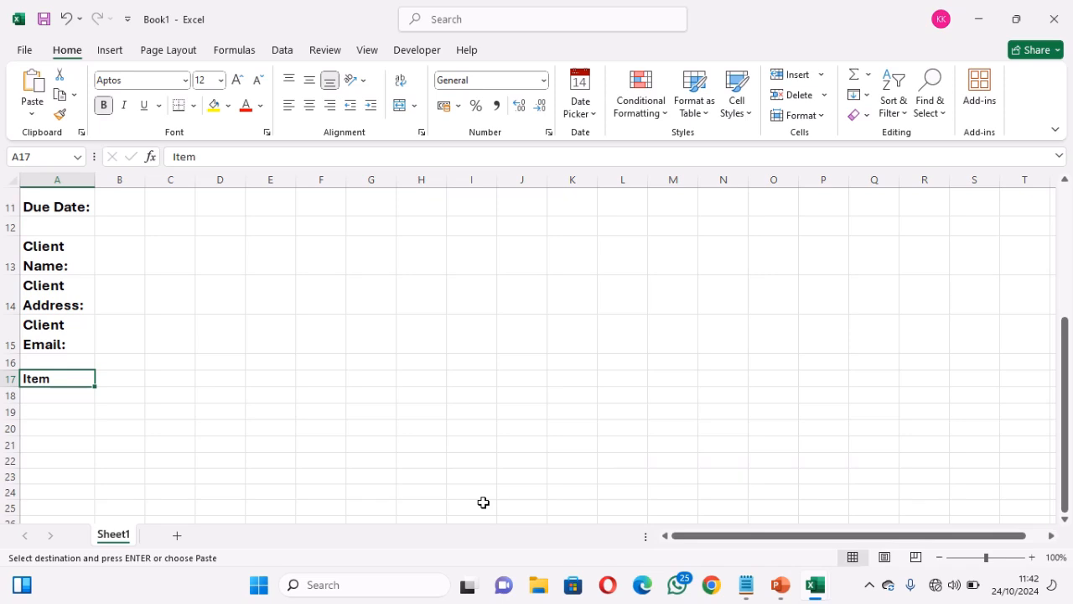
Paste the Item, Description, Quantity, Unit Price and Total headers into row 17 and clear their formatting
{"action": "key", "text": "ctrl+v"}
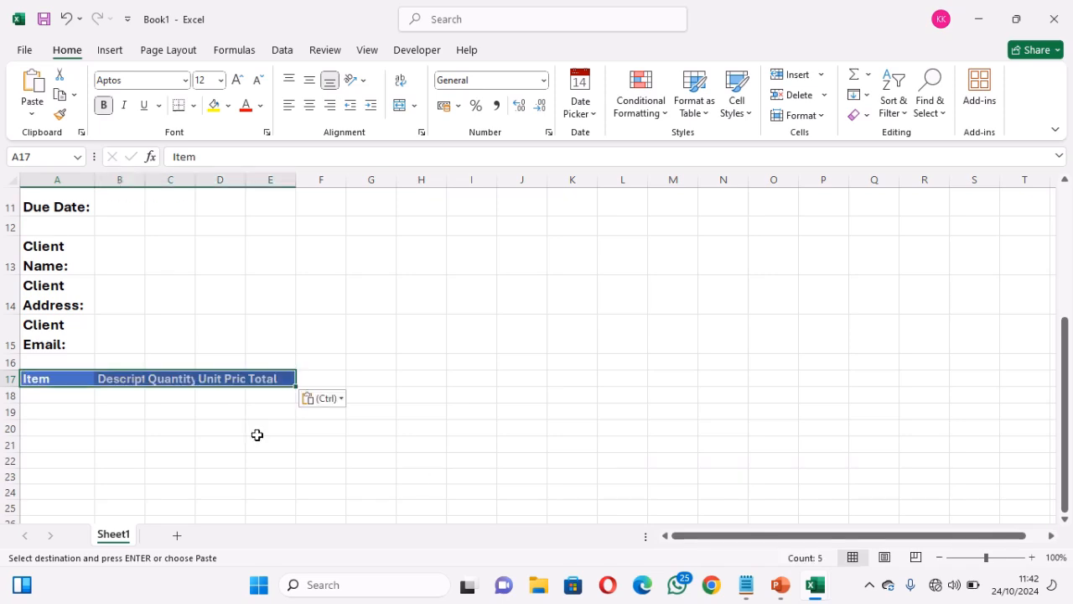
{"action": "left_click", "coordinate": [864, 116]}
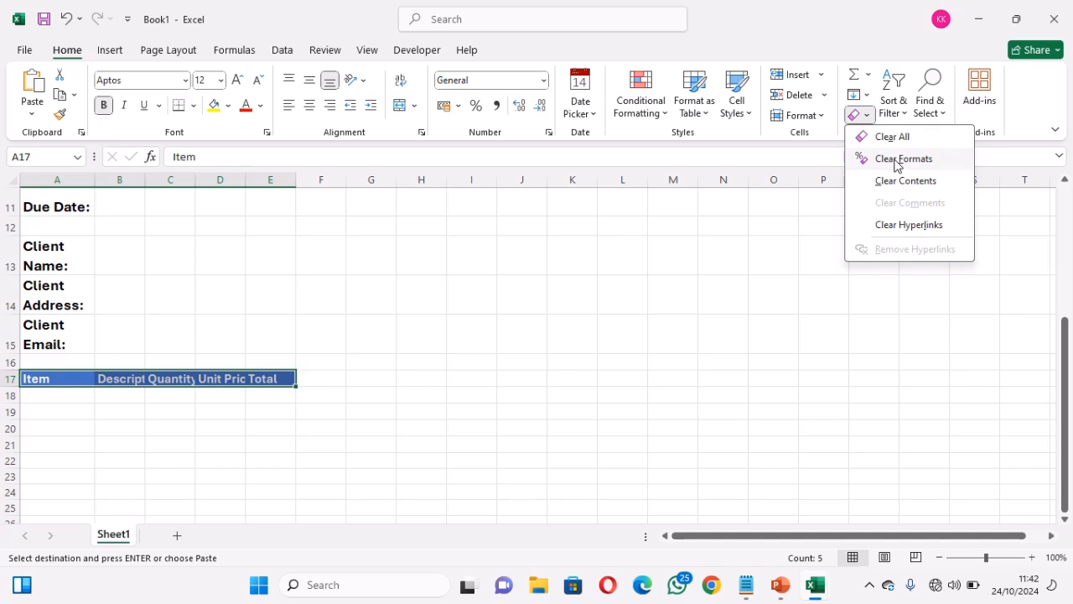
{"action": "left_click", "coordinate": [898, 160]}
{"action": "left_click", "coordinate": [54, 380]}
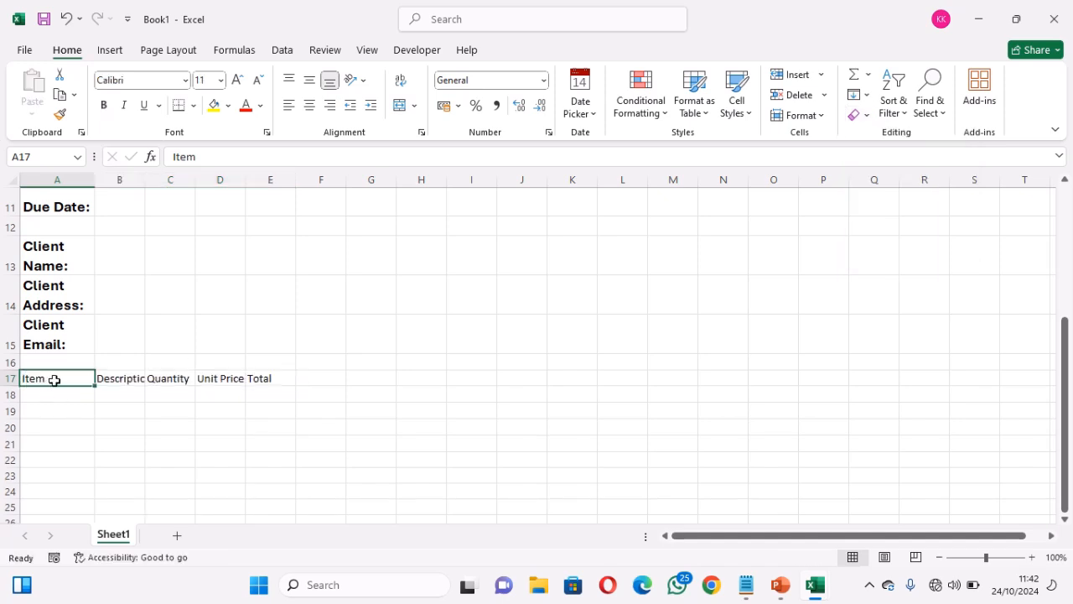
{"action": "key", "text": "Right"}
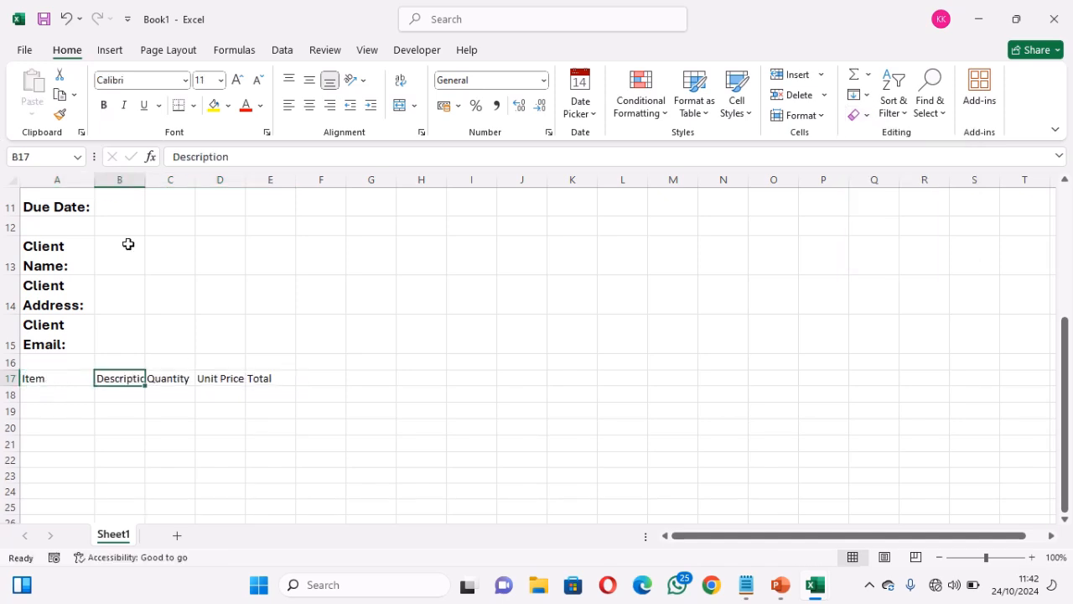
Widen column B and rename B17:D17 to Detail, Hours and Hourly Rate
{"action": "left_click_drag", "start_coordinate": [146, 183], "coordinate": [245, 192]}
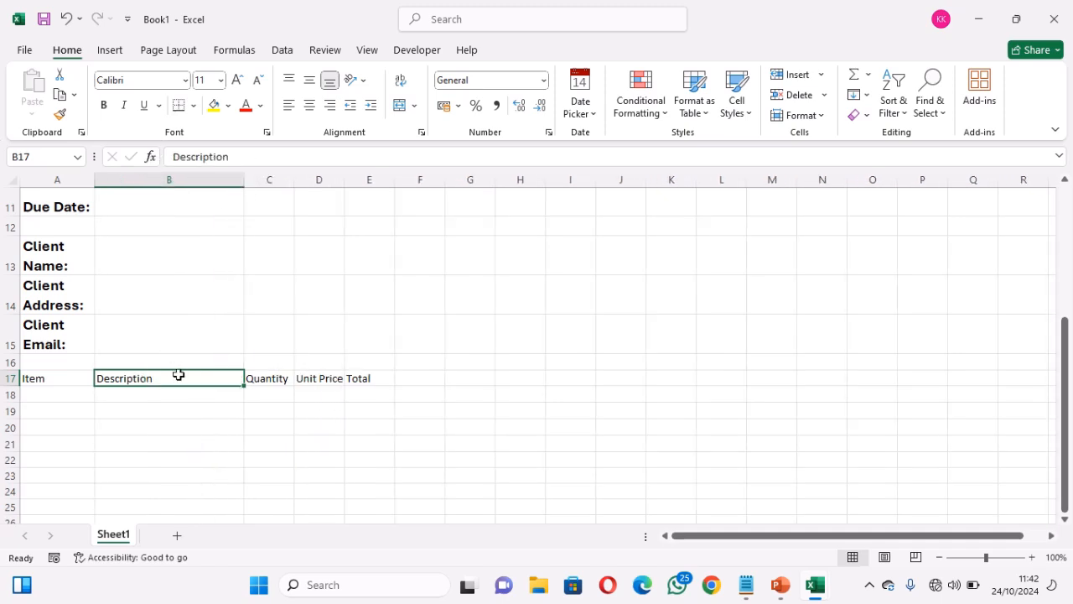
{"action": "type", "text": "Detail"}
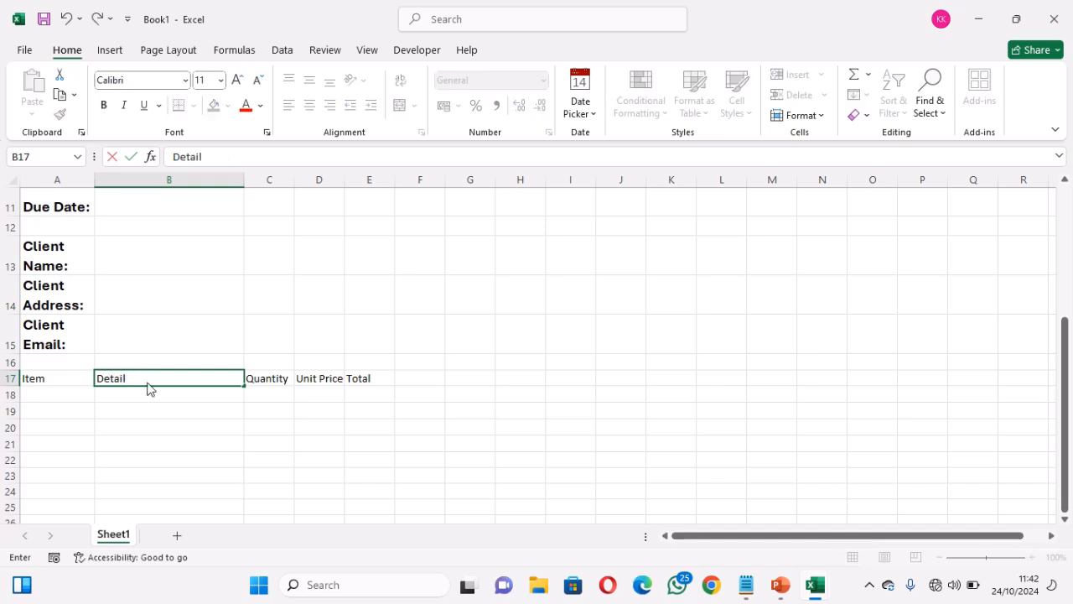
{"action": "key", "text": "Tab"}
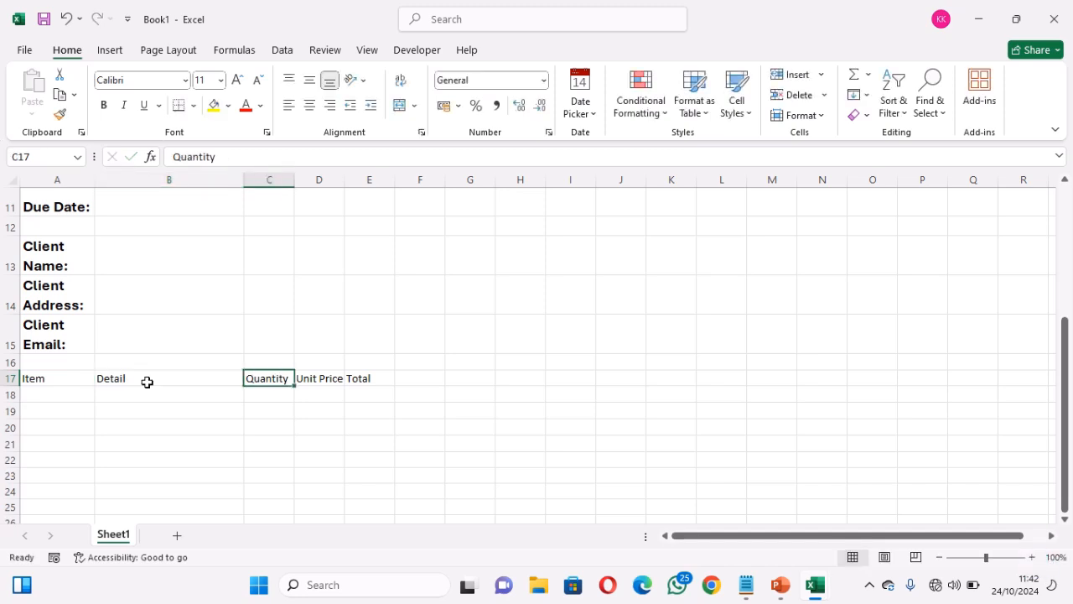
{"action": "type", "text": "Hours"}
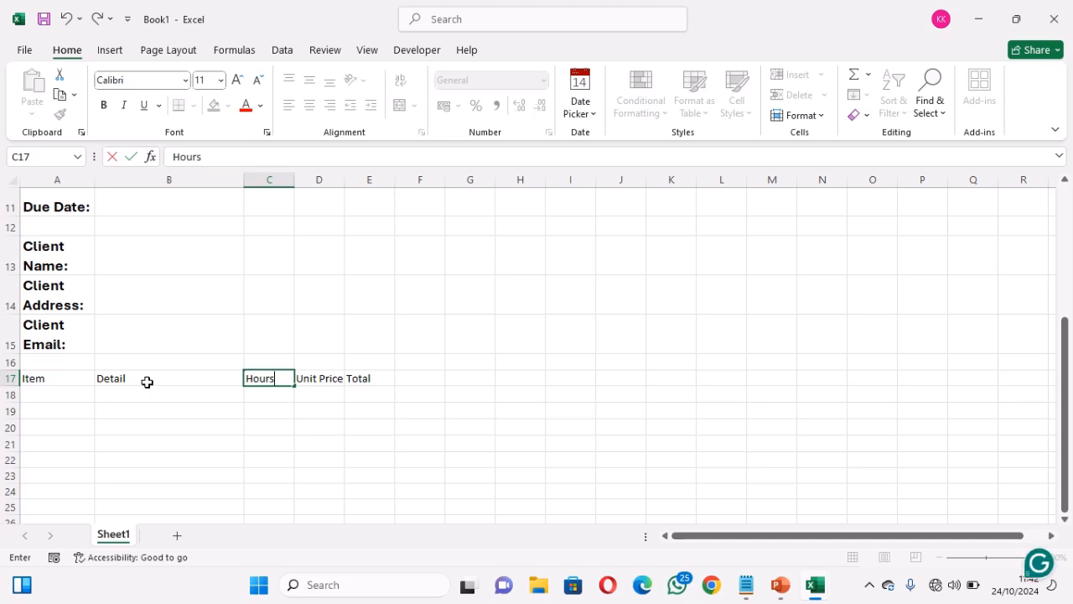
{"action": "key", "text": "Tab"}
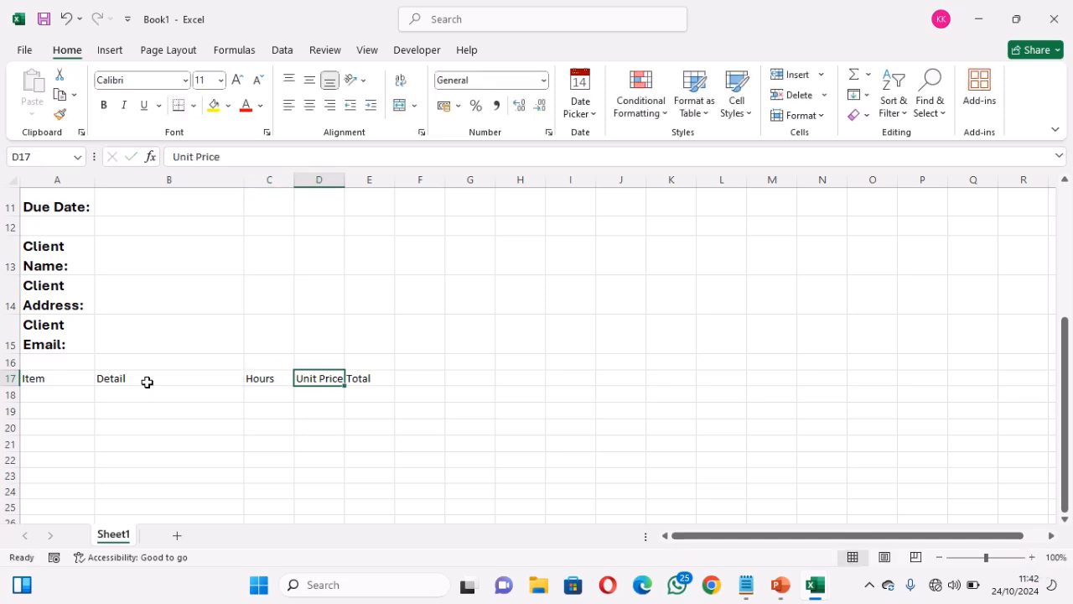
{"action": "type", "text": "Hour"}
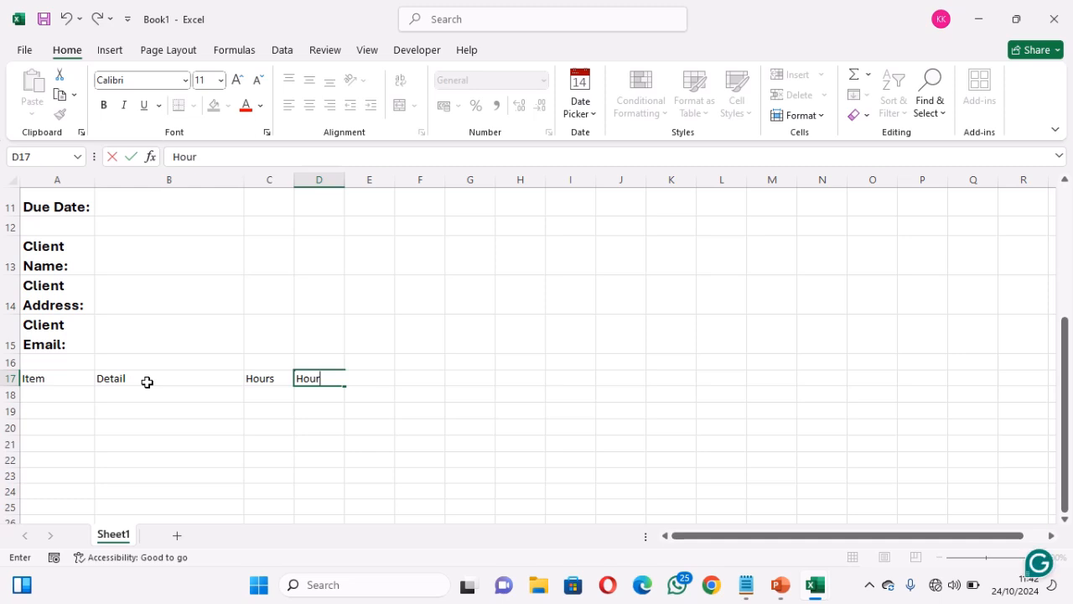
{"action": "type", "text": "ly Rate"}
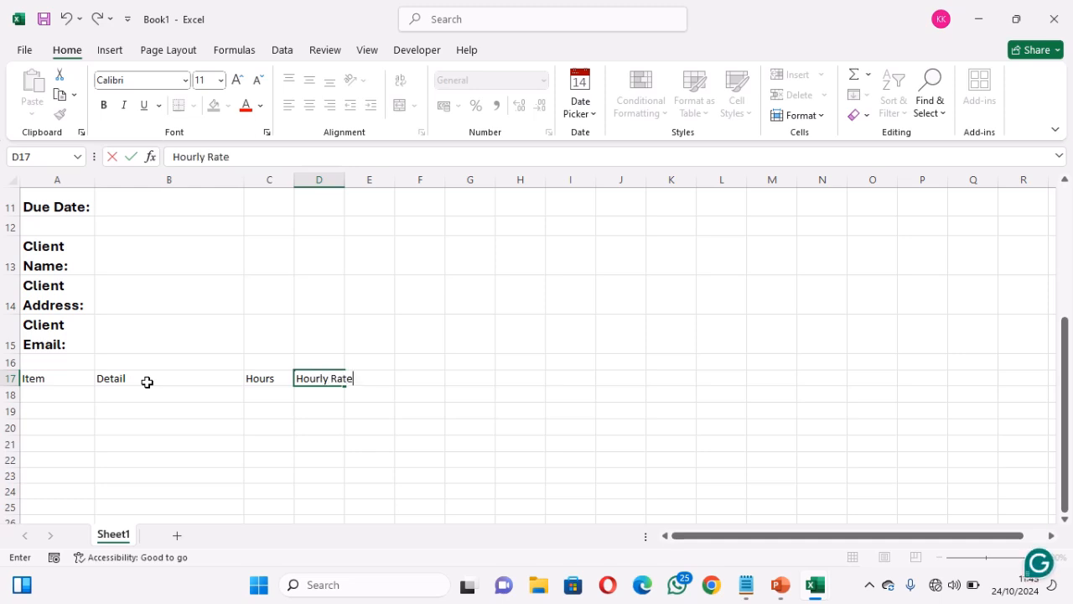
{"action": "key", "text": "Tab"}
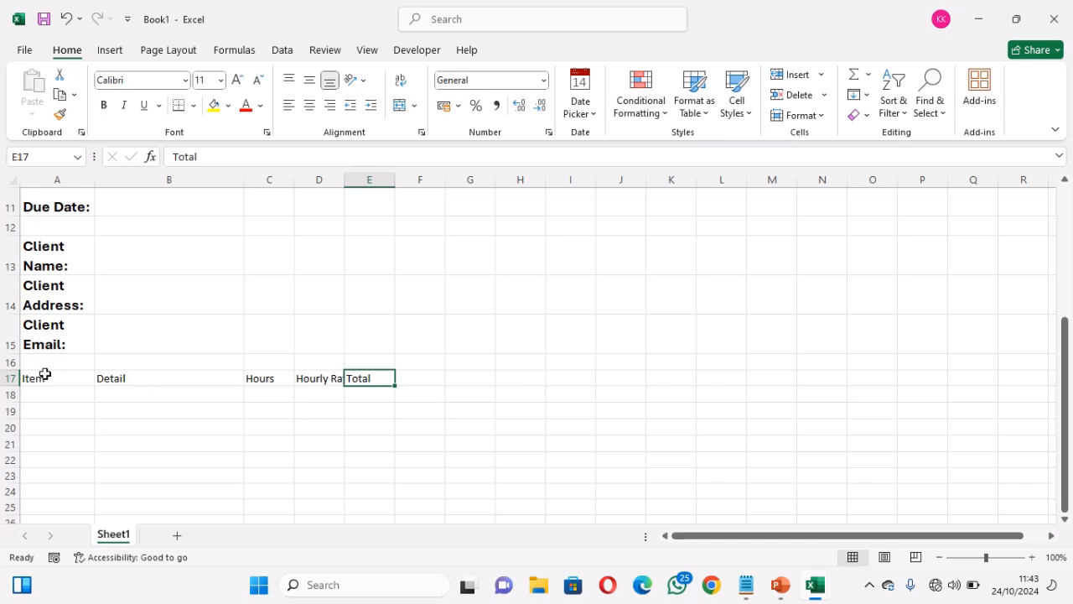
{"action": "left_click_drag", "start_coordinate": [34, 378], "coordinate": [375, 379]}
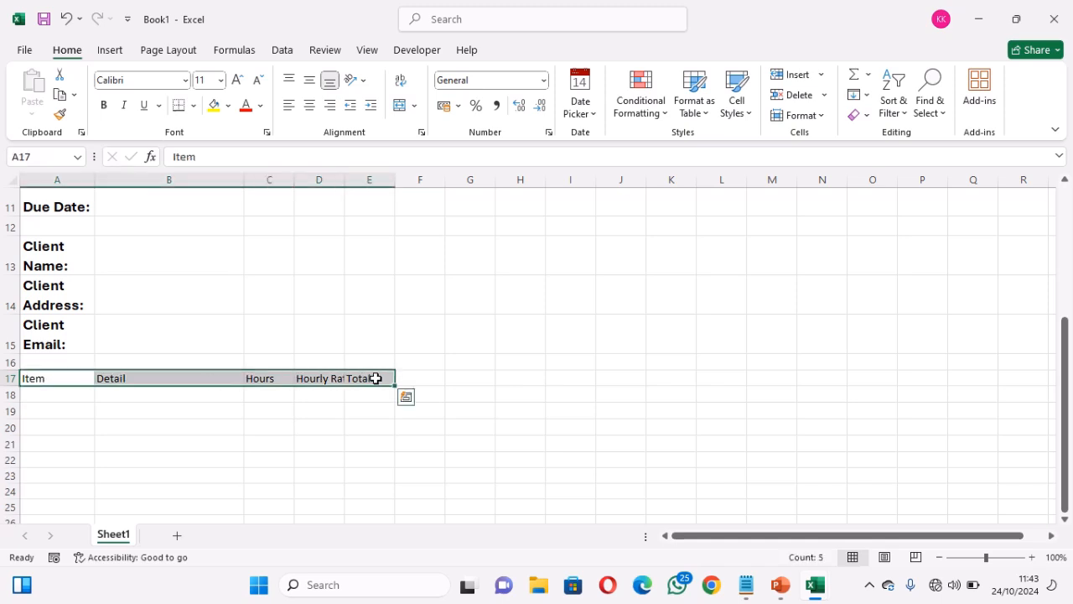
Make the row 17 headers bold 14-point Aptos
{"action": "left_click", "coordinate": [104, 106]}
{"action": "left_click", "coordinate": [122, 78]}
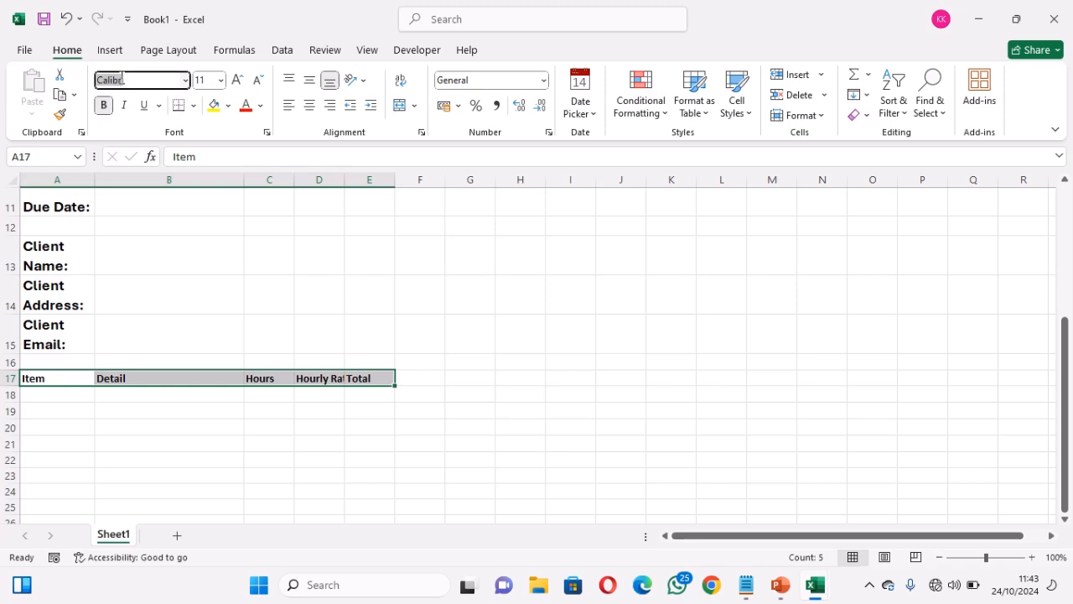
{"action": "type", "text": "Aptos"}
{"action": "key", "text": "Tab"}
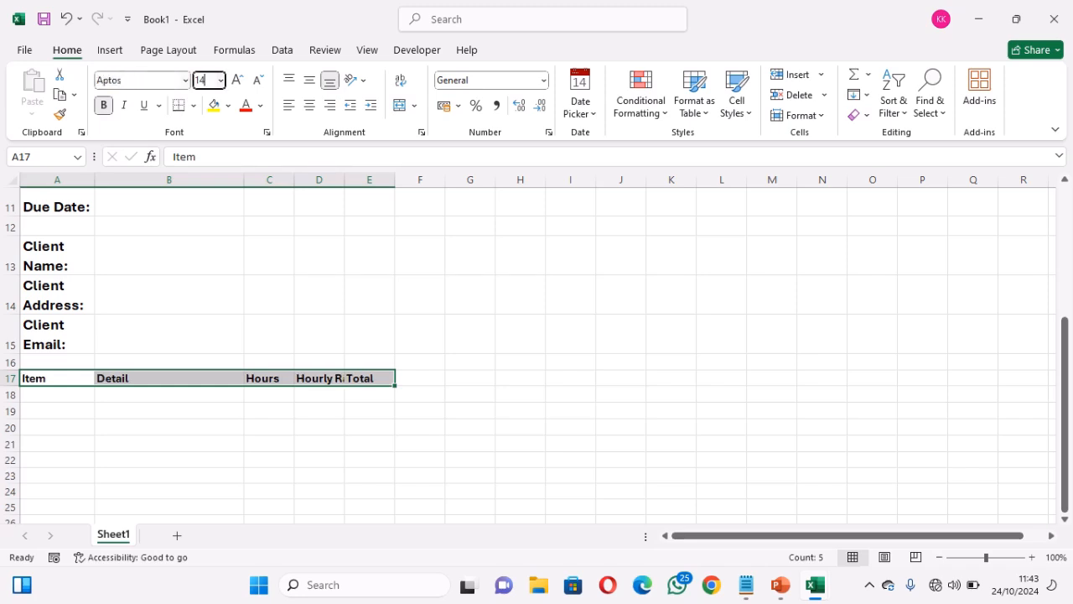
{"action": "key", "text": "Tab"}
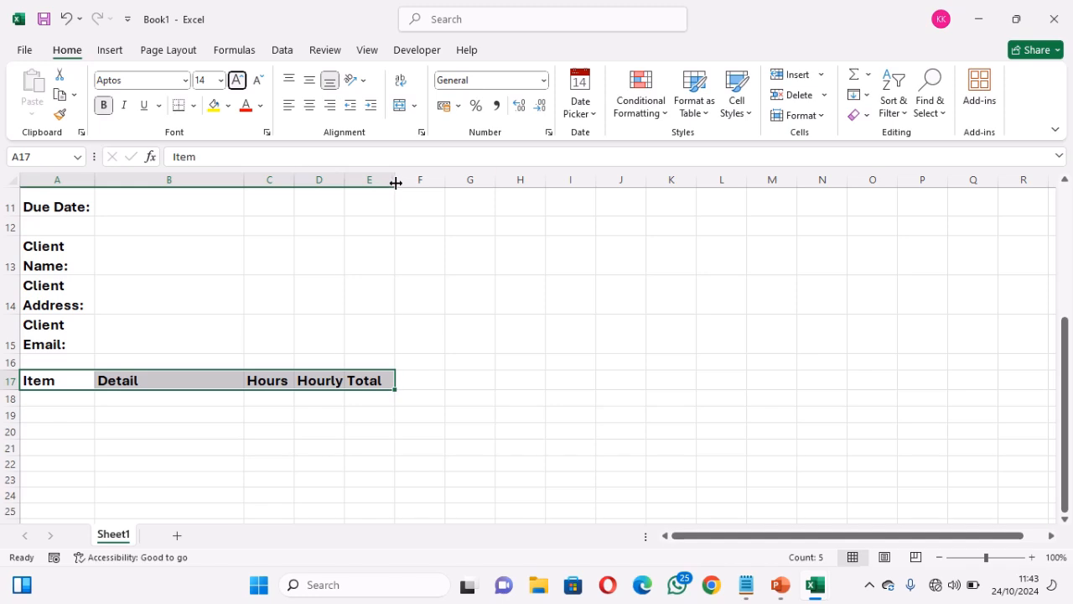
Widen columns D and E and wrap Hourly Rate onto two lines
{"action": "left_click_drag", "start_coordinate": [395, 182], "coordinate": [414, 183]}
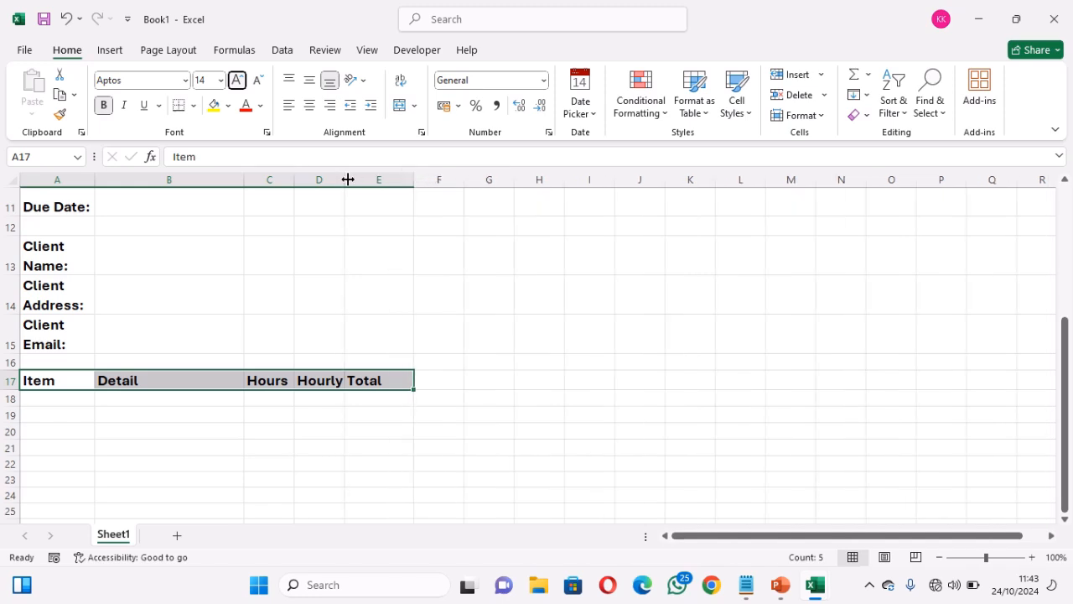
{"action": "left_click_drag", "start_coordinate": [342, 180], "coordinate": [359, 180]}
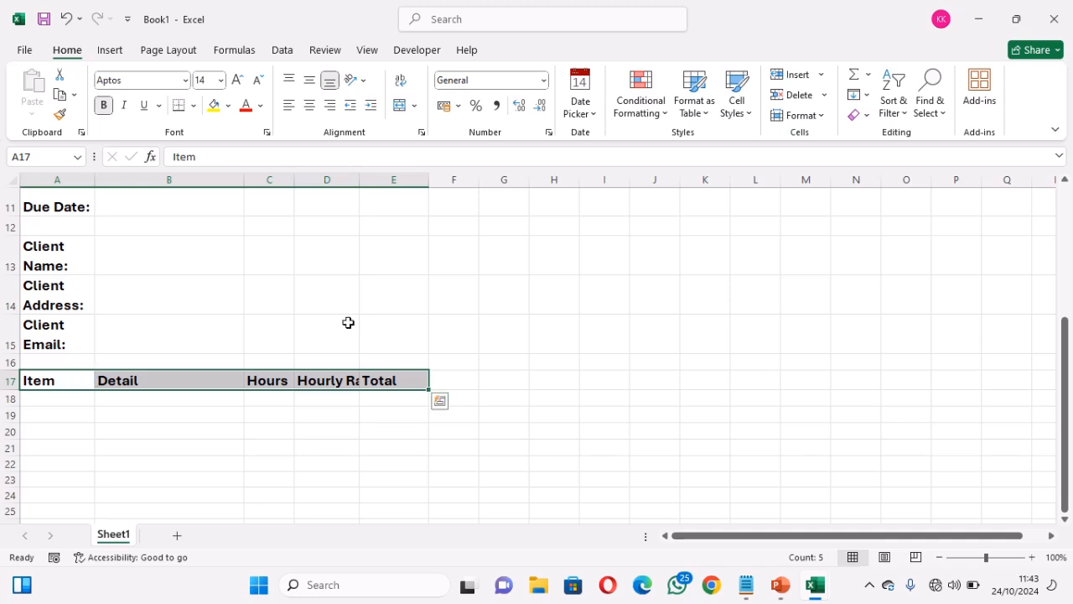
{"action": "left_click", "coordinate": [402, 84]}
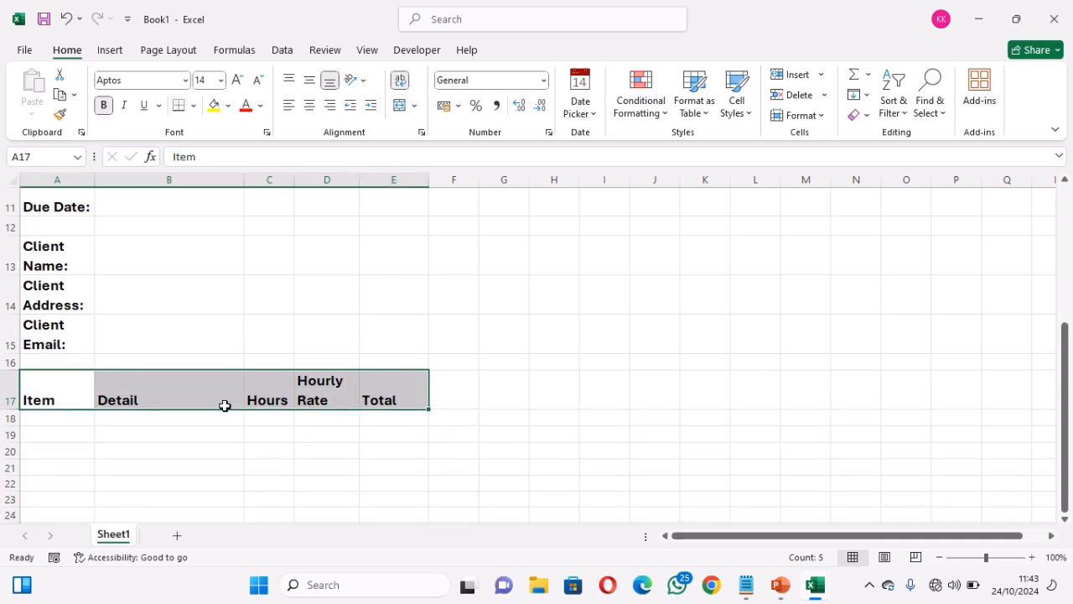
{"action": "left_click", "coordinate": [89, 417]}
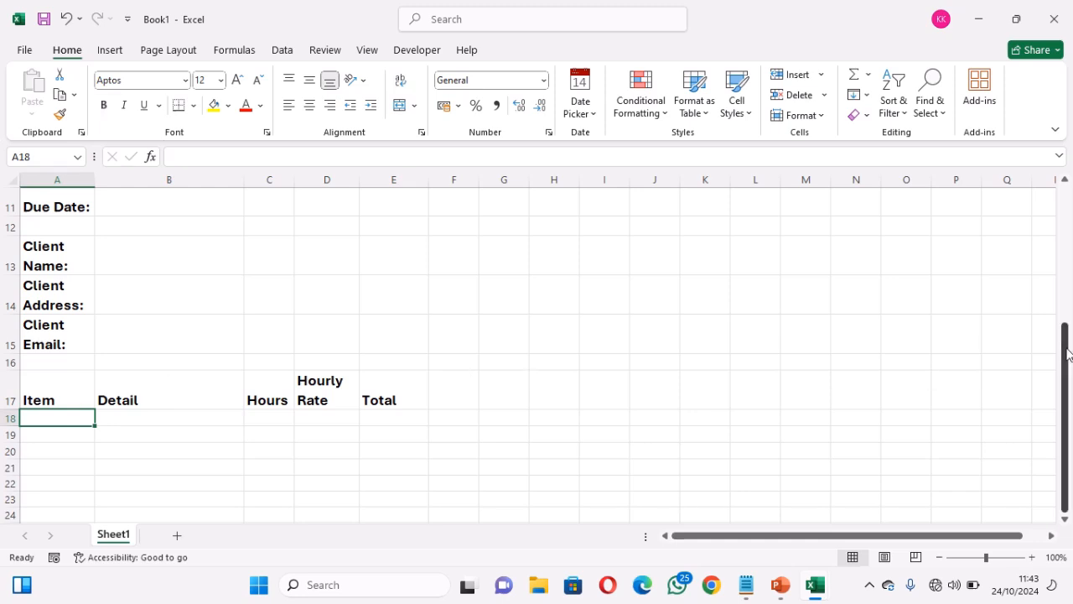
{"action": "left_click_drag", "start_coordinate": [1066, 356], "coordinate": [1067, 216]}
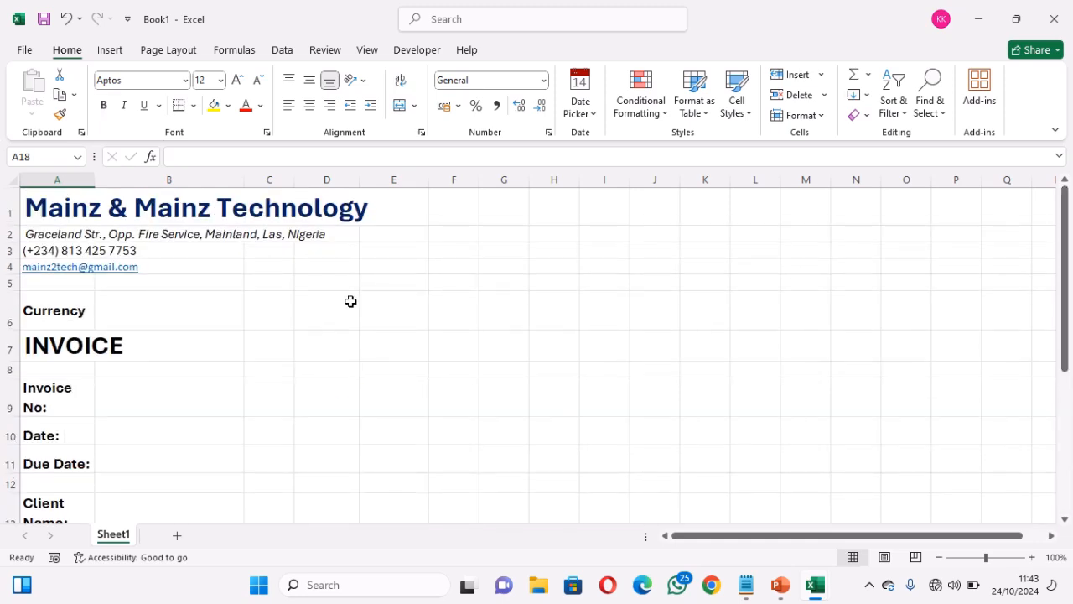
Draw a rectangle beside the company address, spanning roughly columns C–D across rows 2–6
{"action": "left_click", "coordinate": [108, 50]}
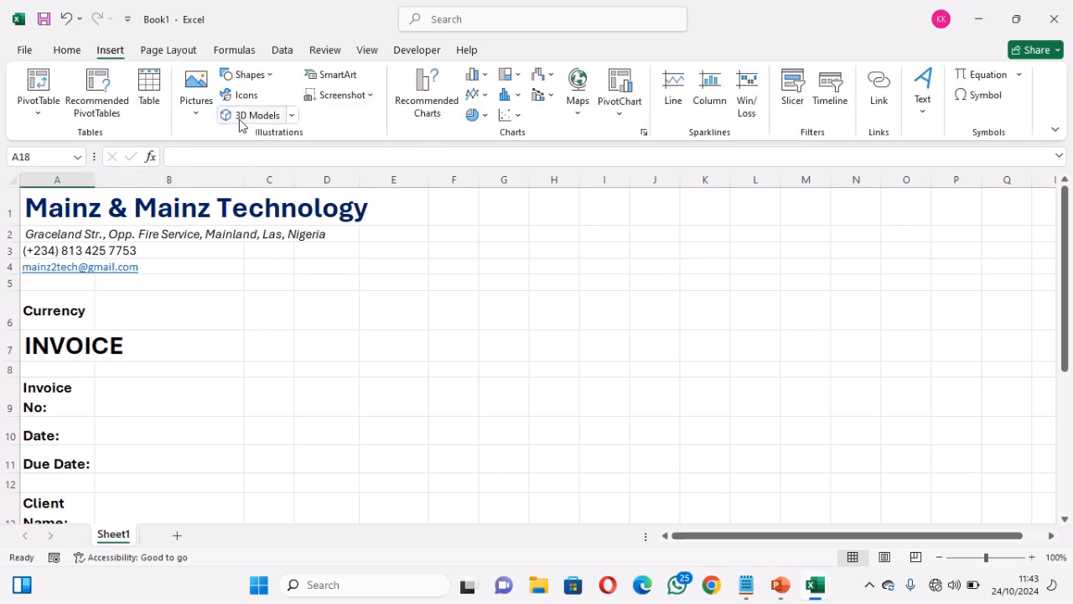
{"action": "left_click", "coordinate": [198, 114]}
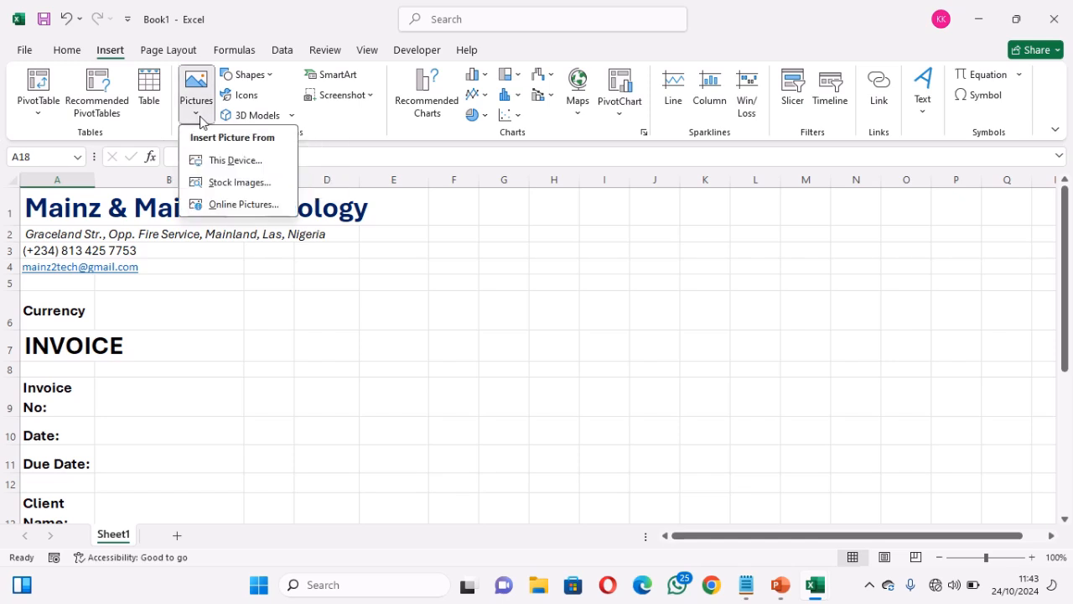
{"action": "left_click", "coordinate": [199, 118]}
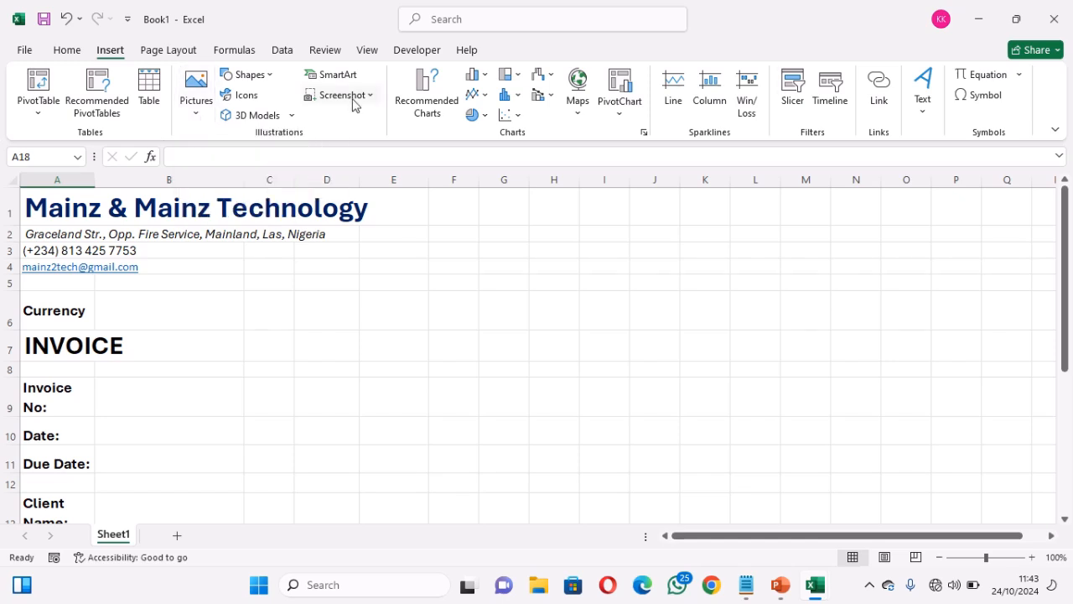
{"action": "left_click", "coordinate": [267, 76]}
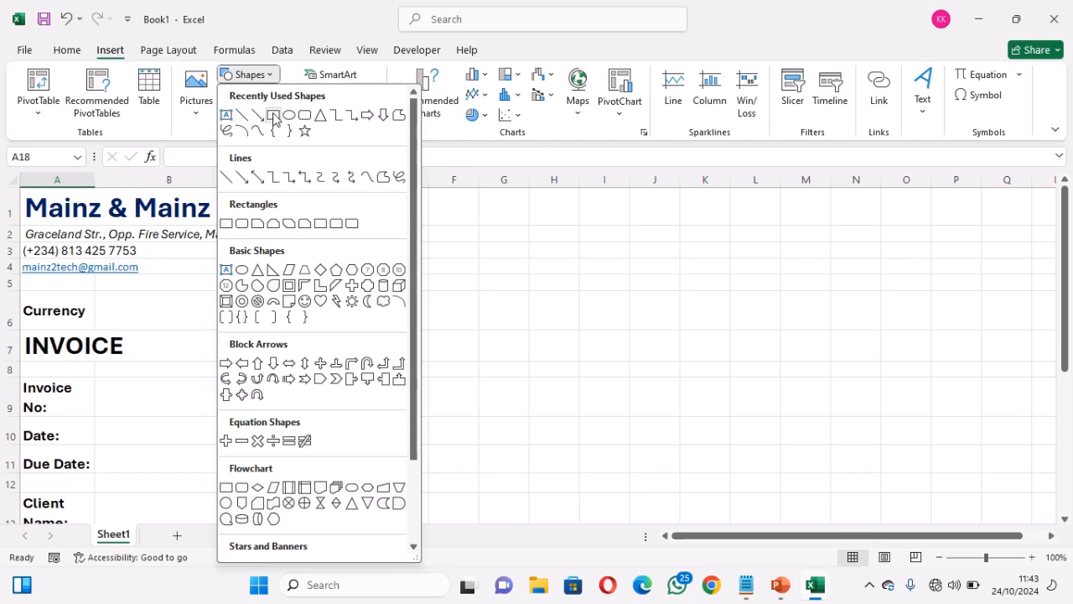
{"action": "left_click", "coordinate": [273, 115]}
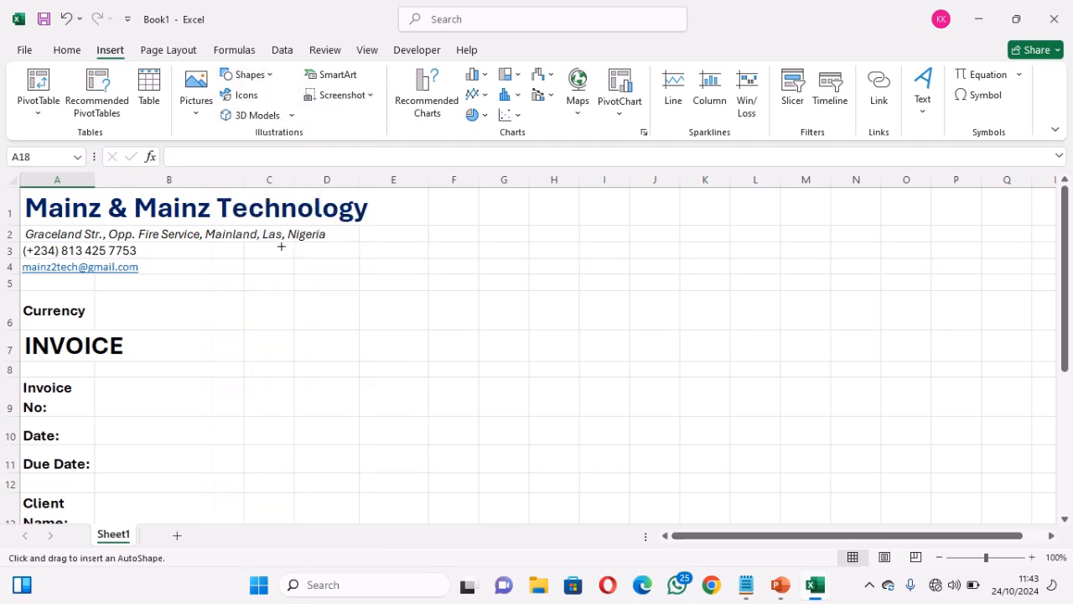
{"action": "left_click_drag", "start_coordinate": [271, 244], "coordinate": [373, 328]}
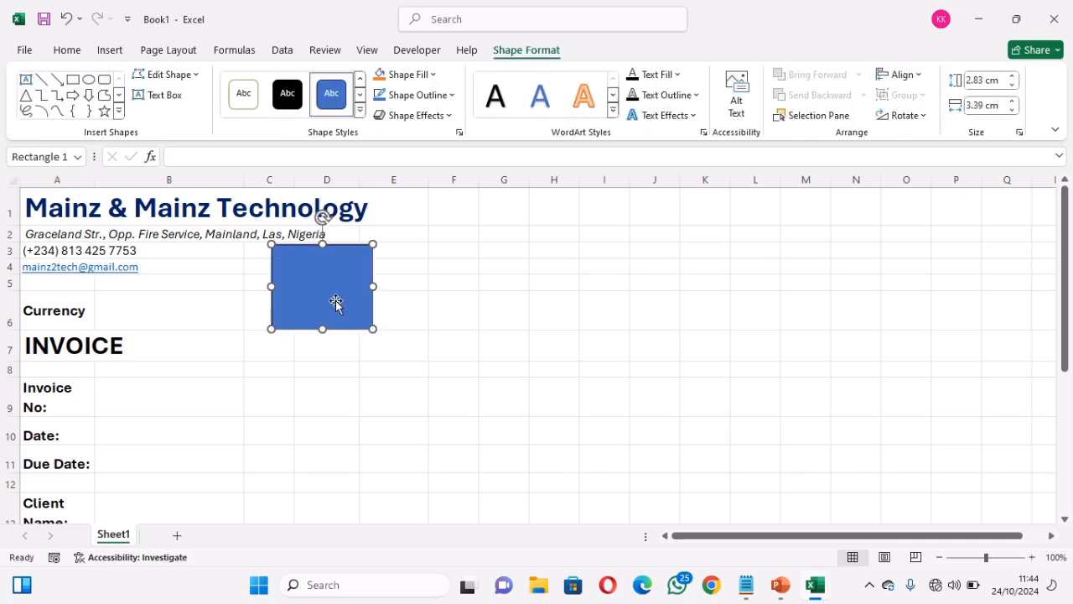
Make the Add Logo text in the rectangle bold at 14 point
{"action": "right_click", "coordinate": [333, 295]}
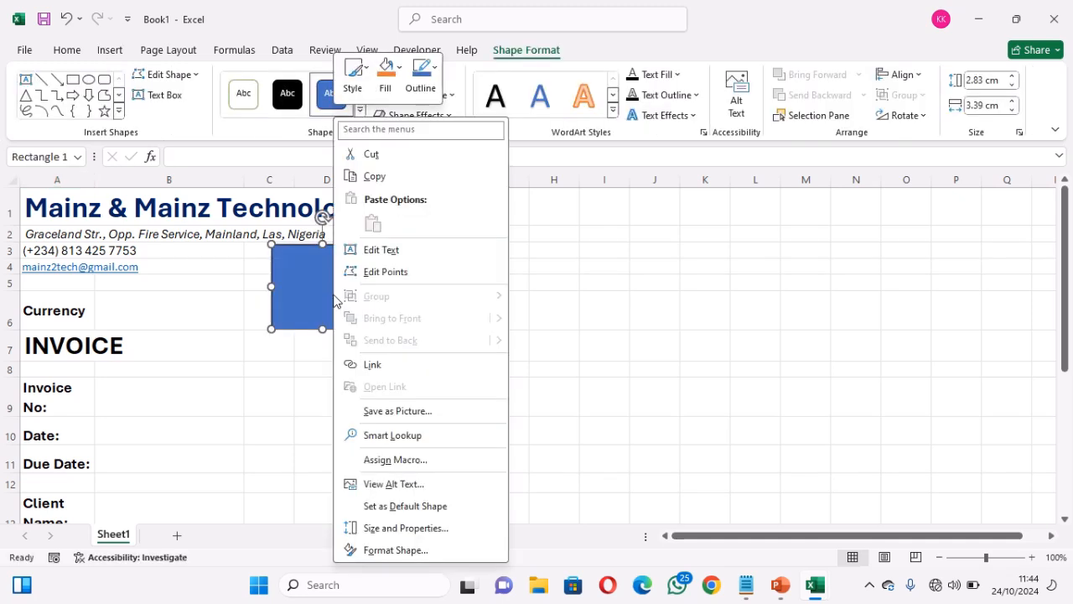
{"action": "left_click", "coordinate": [396, 252]}
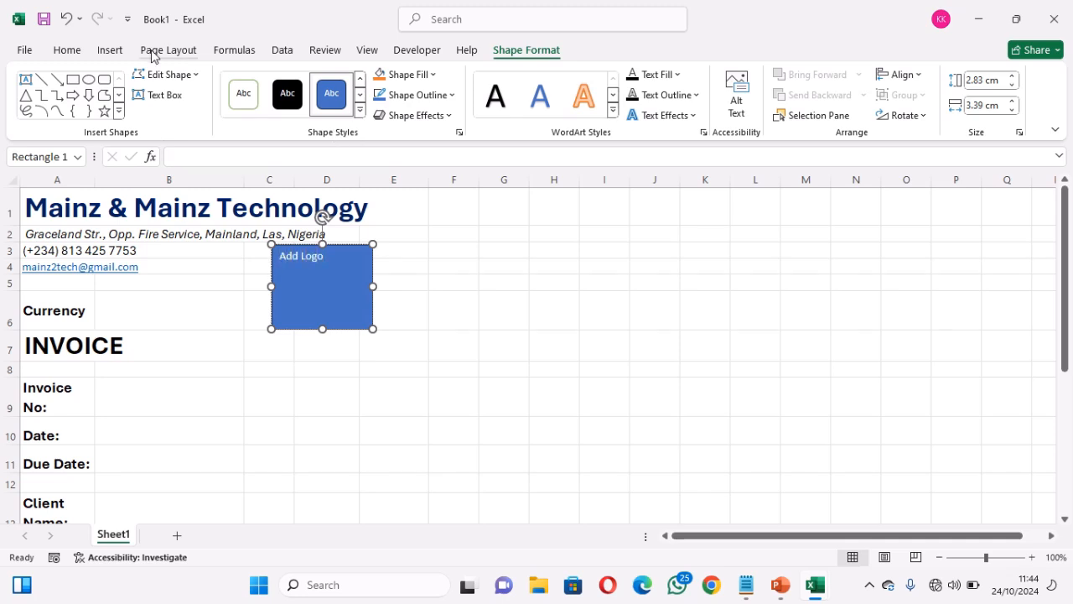
{"action": "left_click", "coordinate": [69, 50]}
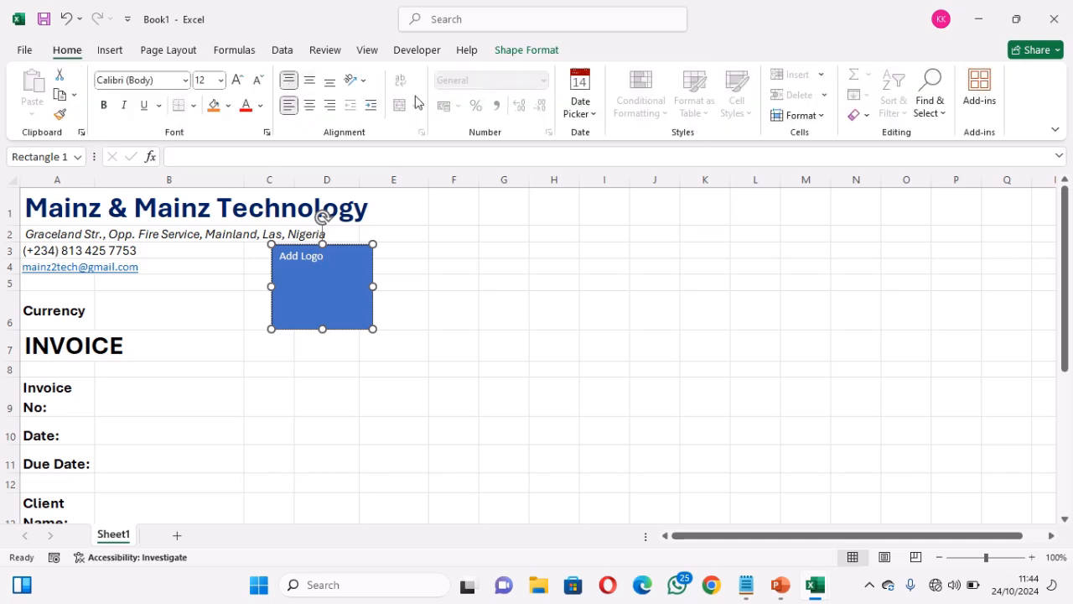
{"action": "key", "text": "ctrl+a"}
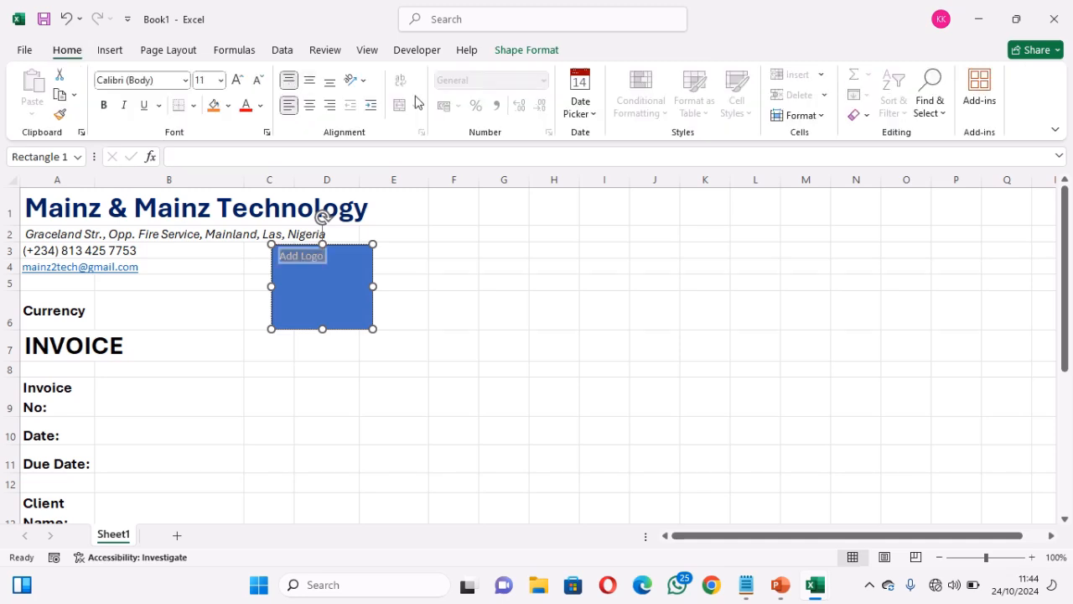
{"action": "left_click", "coordinate": [238, 81]}
{"action": "left_click", "coordinate": [238, 81]}
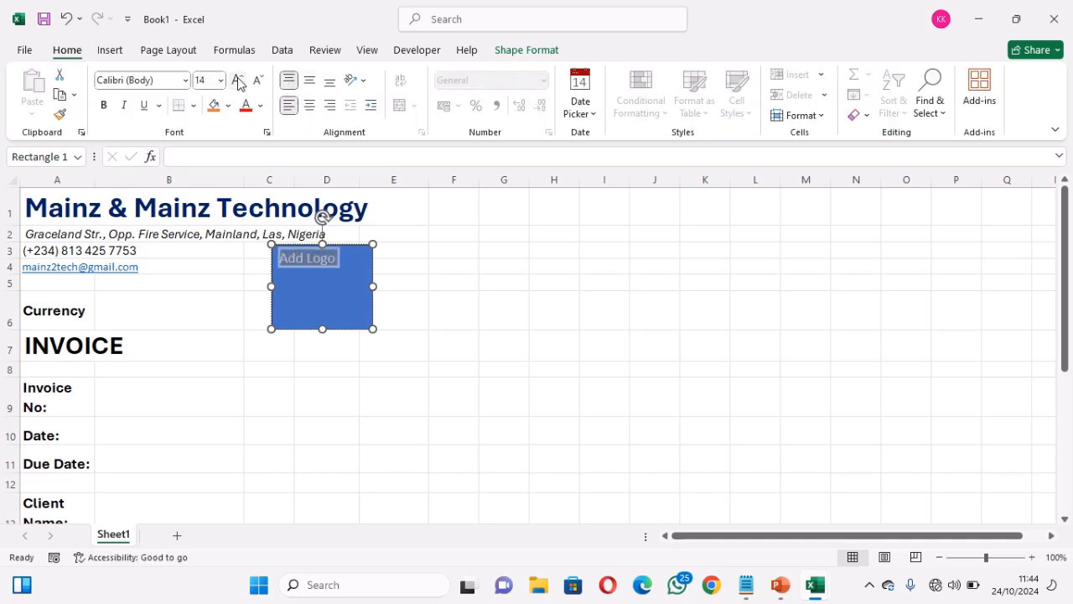
{"action": "left_click", "coordinate": [104, 105]}
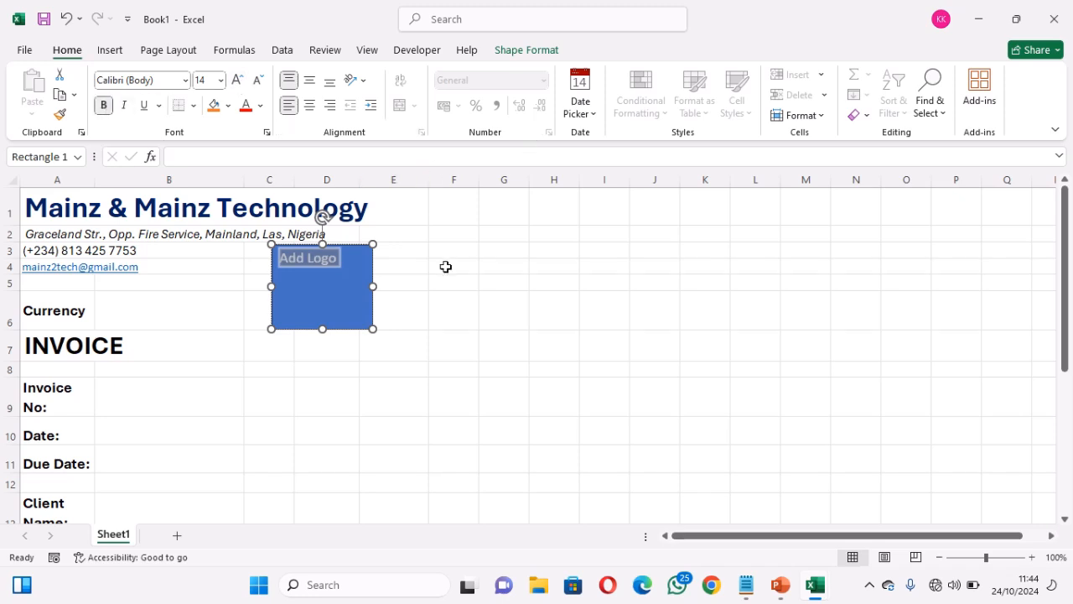
{"action": "left_click", "coordinate": [446, 266]}
Centre the Add Logo text vertically and horizontally within the box
{"action": "left_click", "coordinate": [333, 295]}
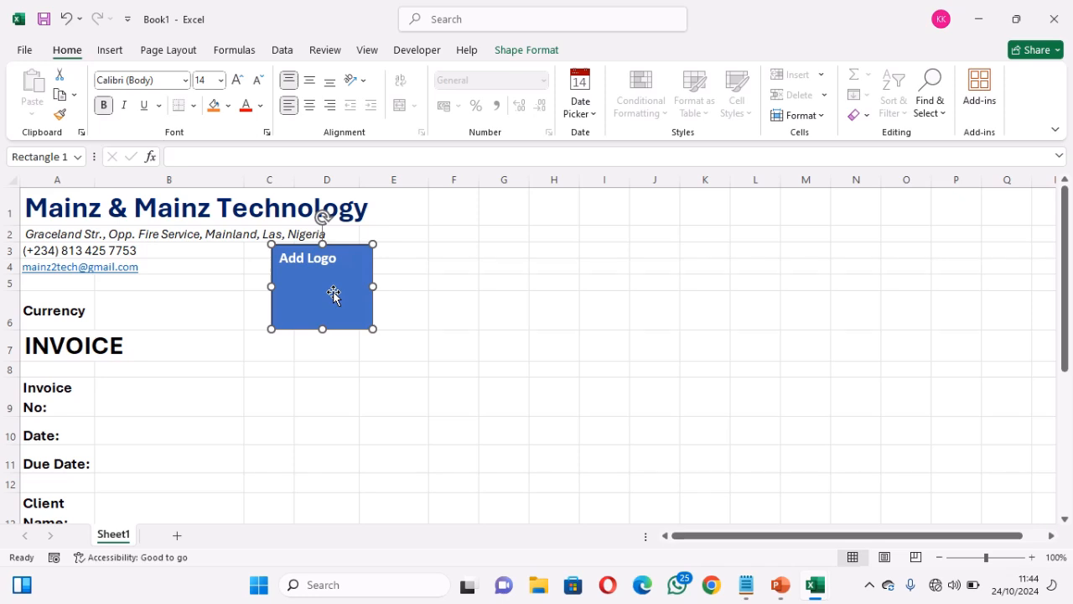
{"action": "left_click", "coordinate": [310, 81]}
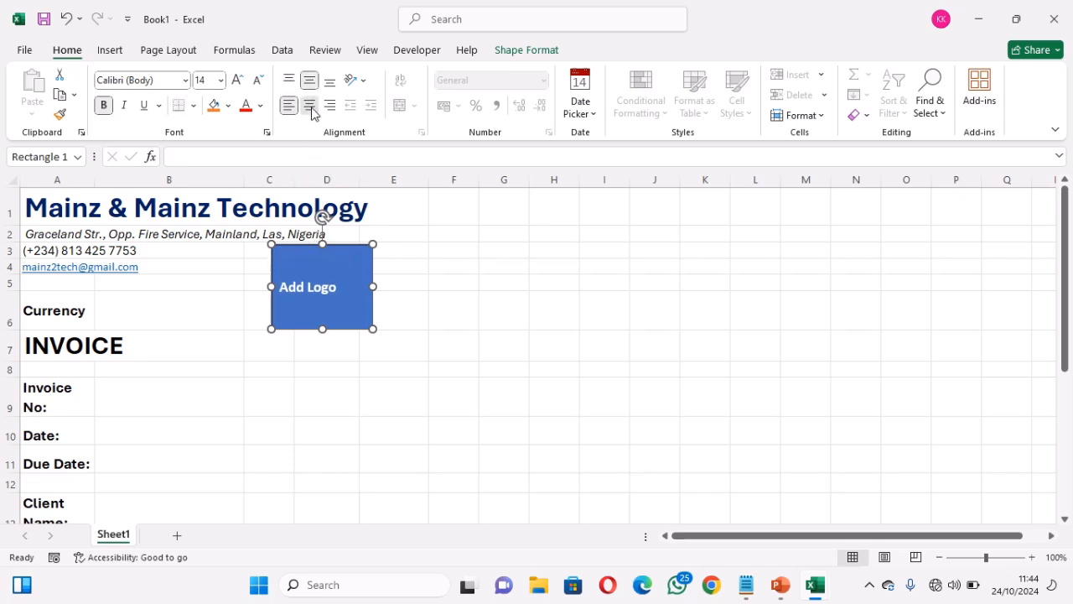
{"action": "left_click", "coordinate": [310, 106]}
{"action": "left_click", "coordinate": [312, 367]}
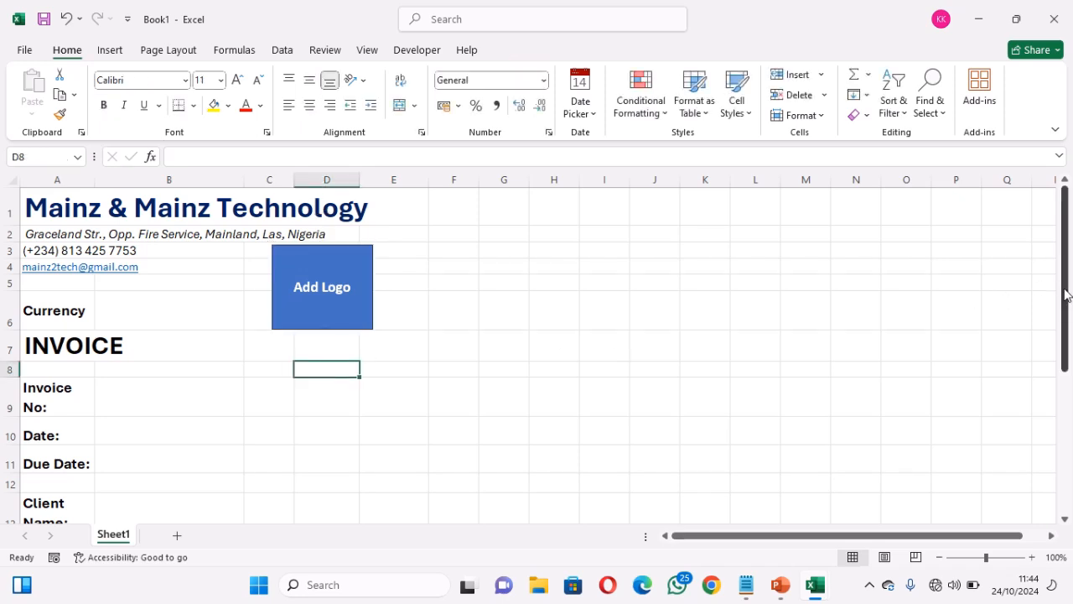
{"action": "mouse_move", "coordinate": [1065, 295]}
{"action": "left_mouse_down"}
{"action": "mouse_move", "coordinate": [1066, 308]}
{"action": "mouse_move", "coordinate": [1067, 290]}
{"action": "left_mouse_up"}
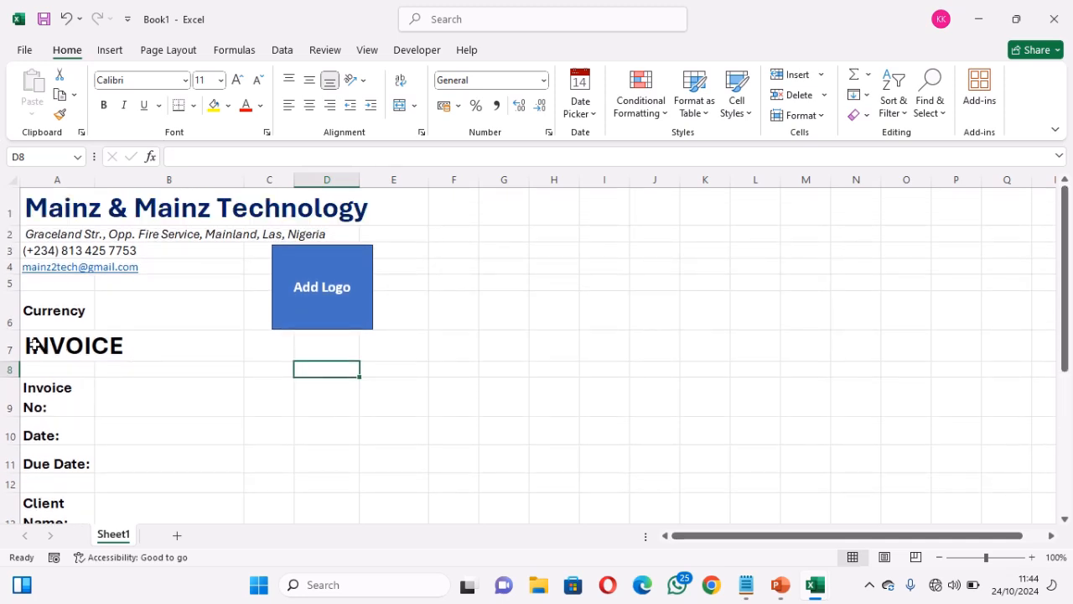
{"action": "left_click_drag", "start_coordinate": [34, 346], "coordinate": [361, 348]}
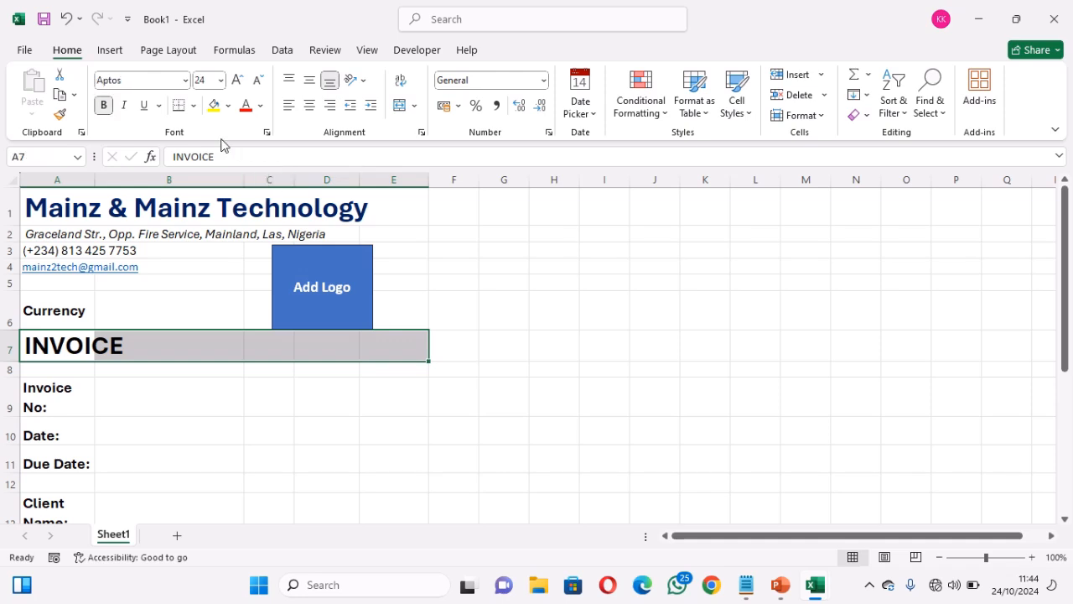
{"action": "left_click", "coordinate": [228, 105]}
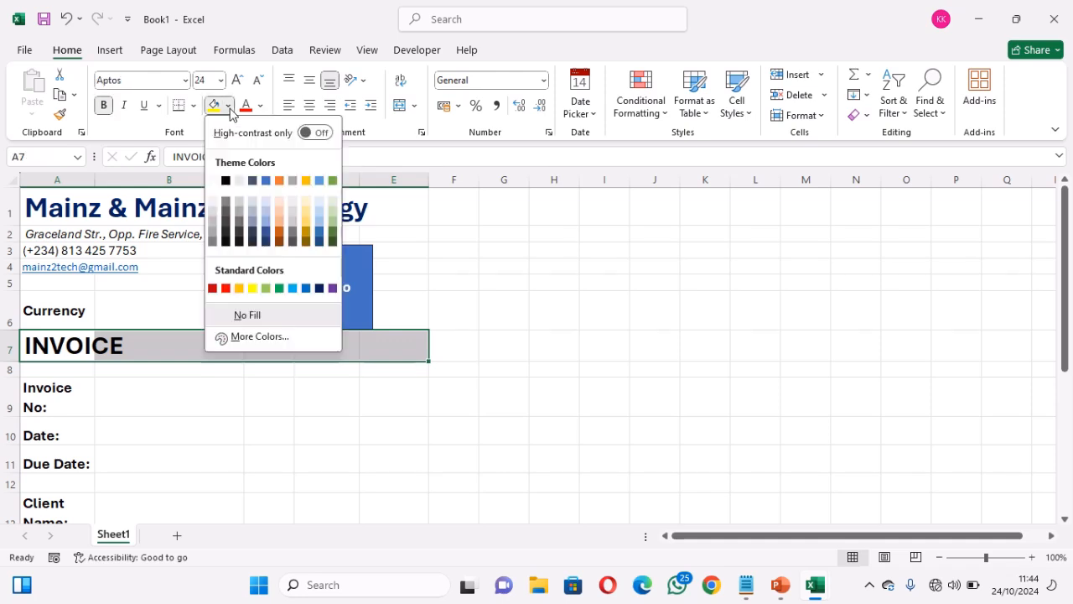
{"action": "left_click", "coordinate": [228, 105]}
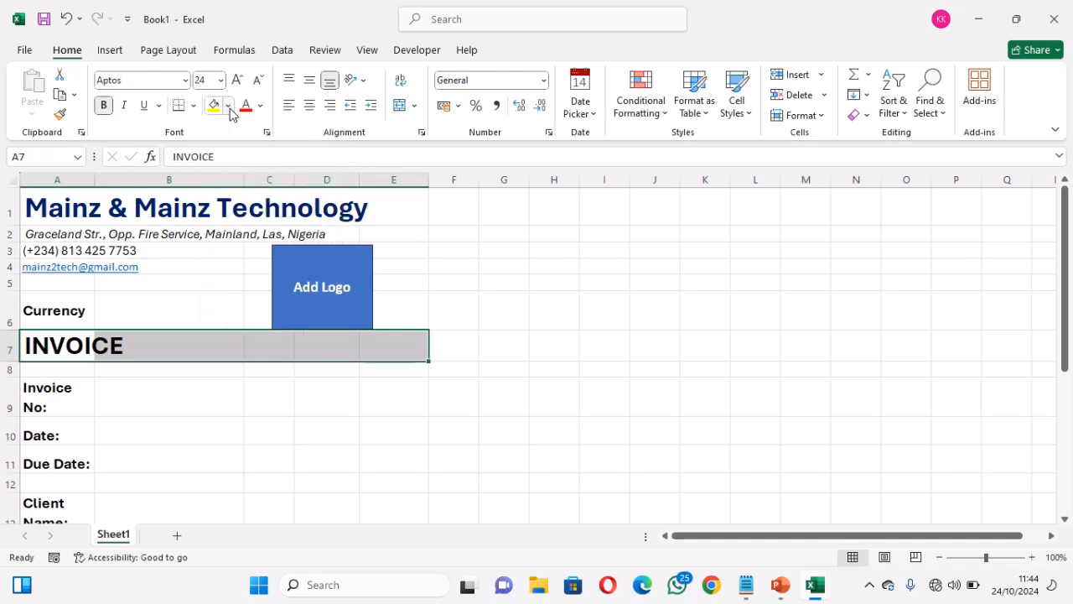
{"action": "left_click", "coordinate": [165, 52]}
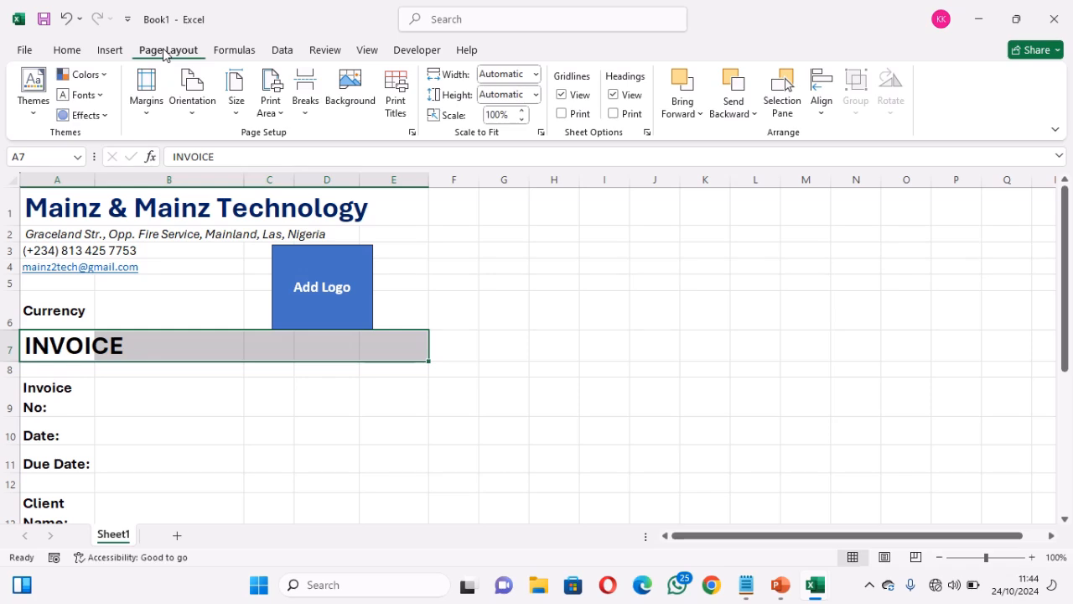
{"action": "left_click", "coordinate": [34, 88]}
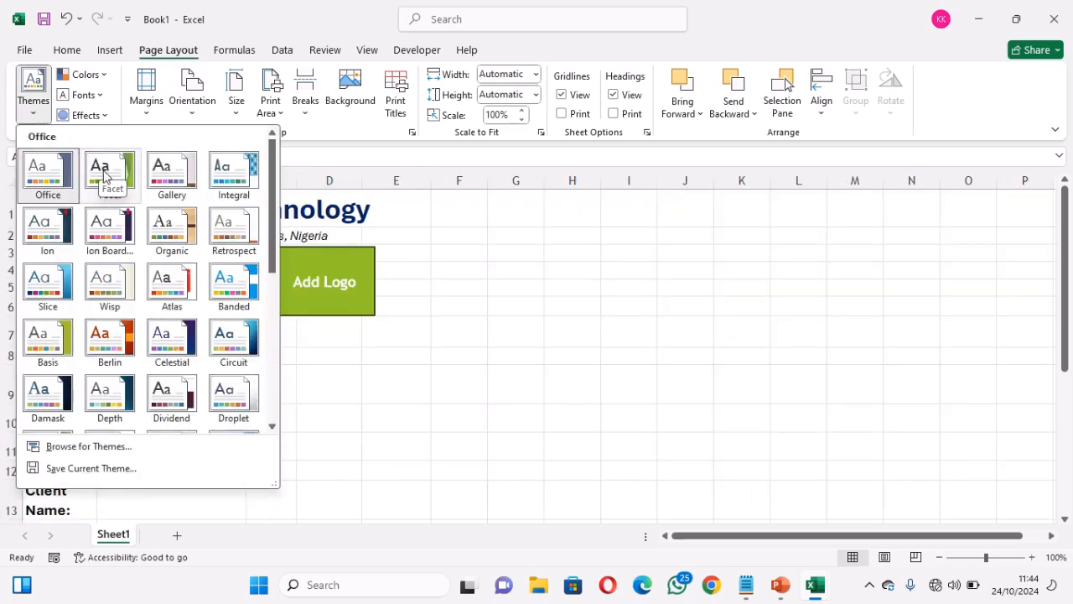
{"action": "left_click", "coordinate": [104, 170]}
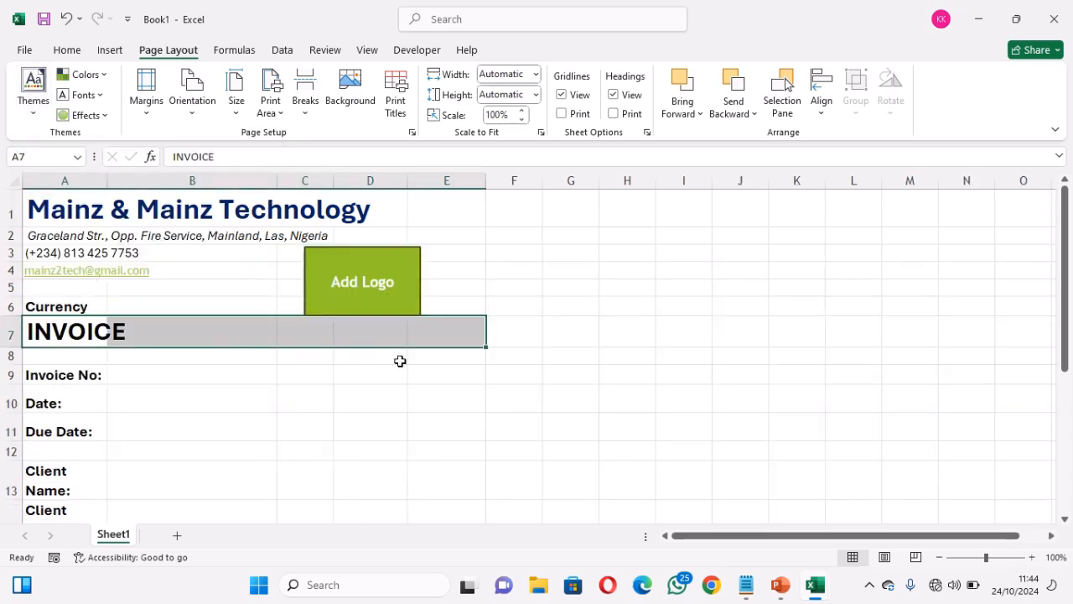
{"action": "key", "text": "ctrl+z"}
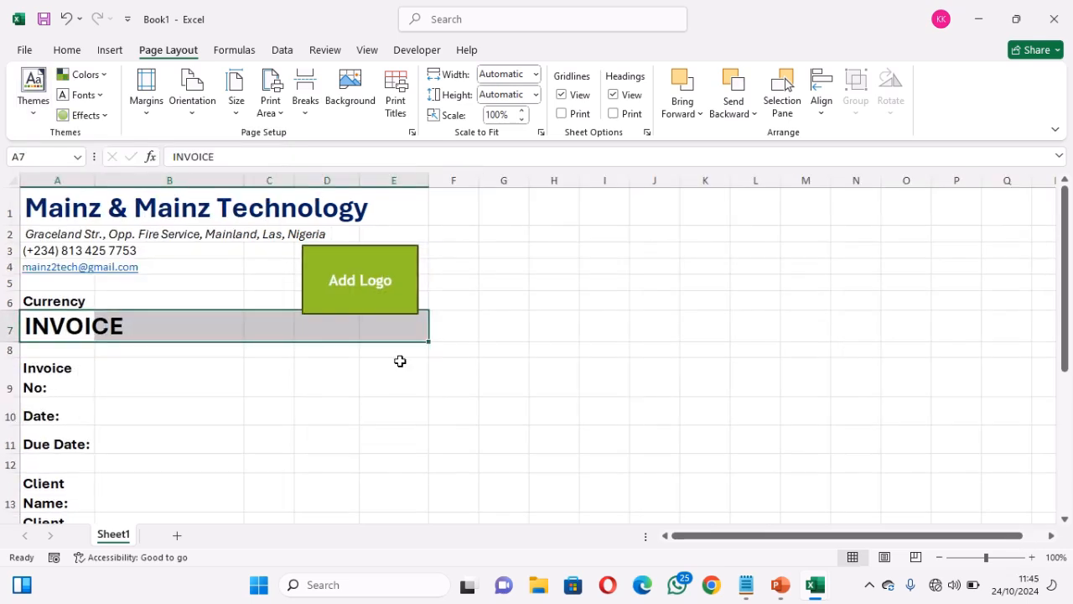
{"action": "left_click", "coordinate": [304, 355]}
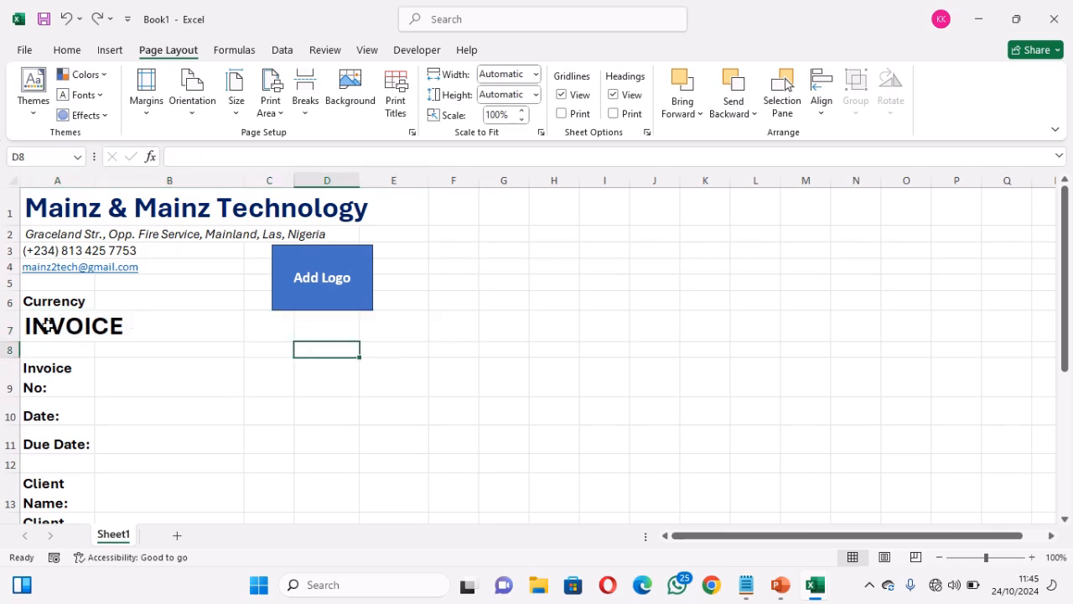
Fill the INVOICE title row A7:E7 with light grey
{"action": "left_click_drag", "start_coordinate": [46, 327], "coordinate": [372, 341]}
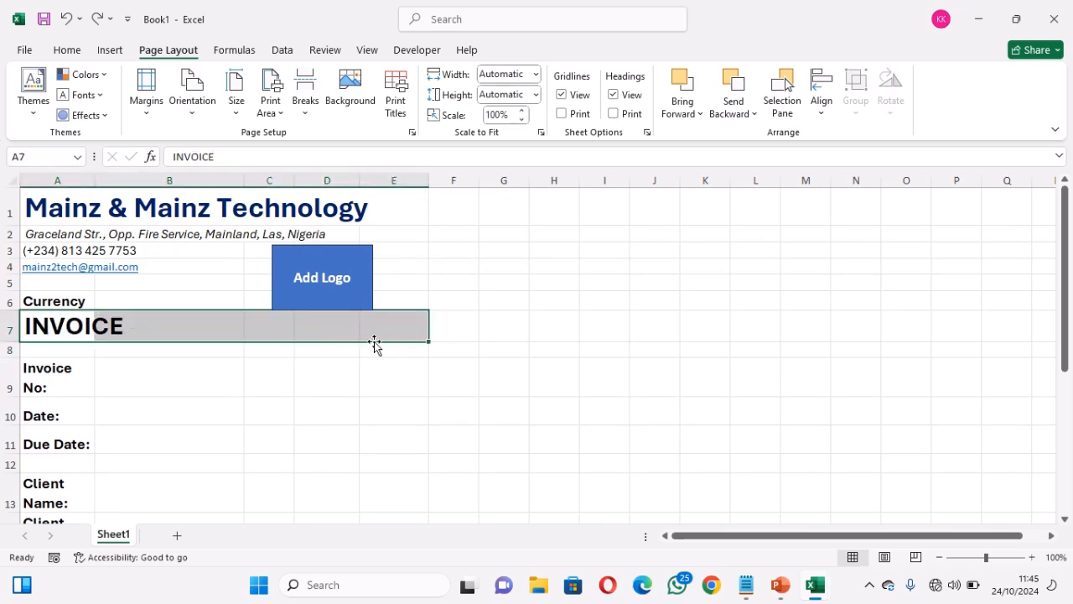
{"action": "left_click", "coordinate": [77, 55]}
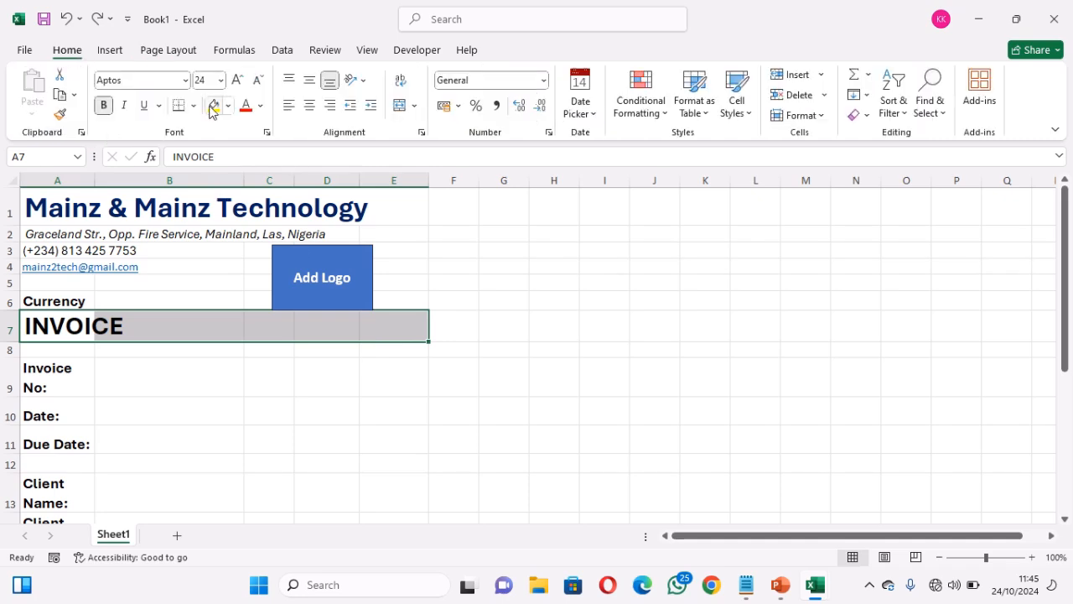
{"action": "left_click", "coordinate": [228, 106]}
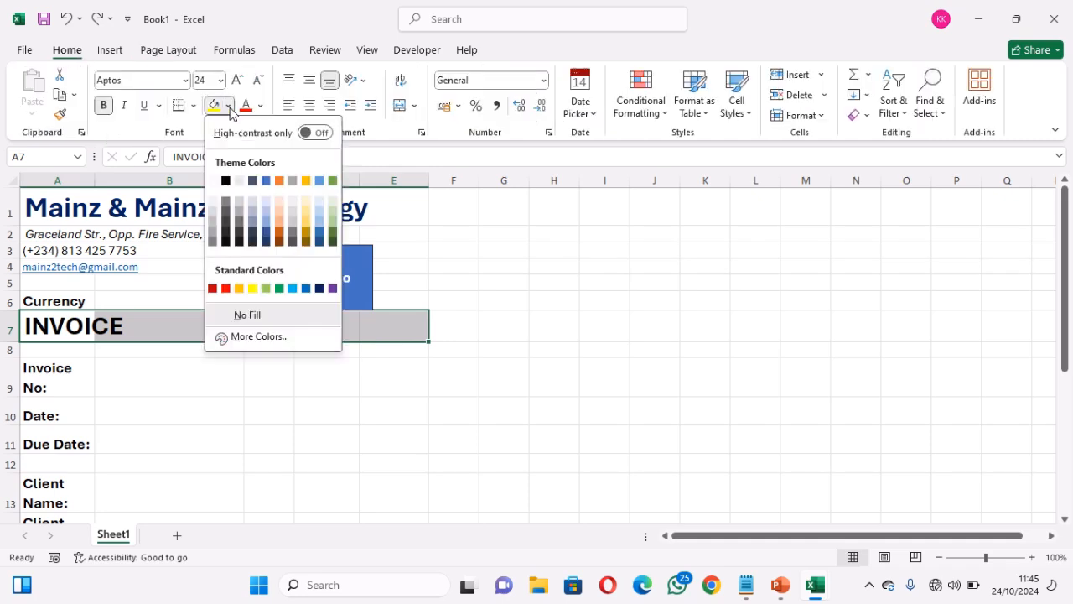
{"action": "left_click", "coordinate": [239, 181]}
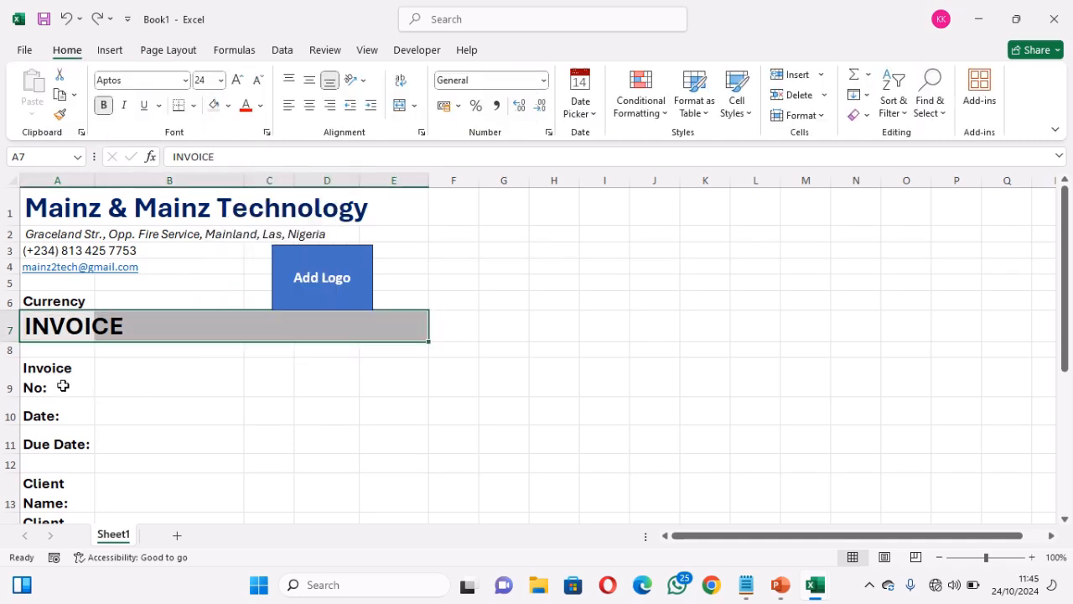
Fill the Invoice No, Due Date and Client Name rows (columns A–E) light blue
{"action": "left_click_drag", "start_coordinate": [46, 377], "coordinate": [401, 384]}
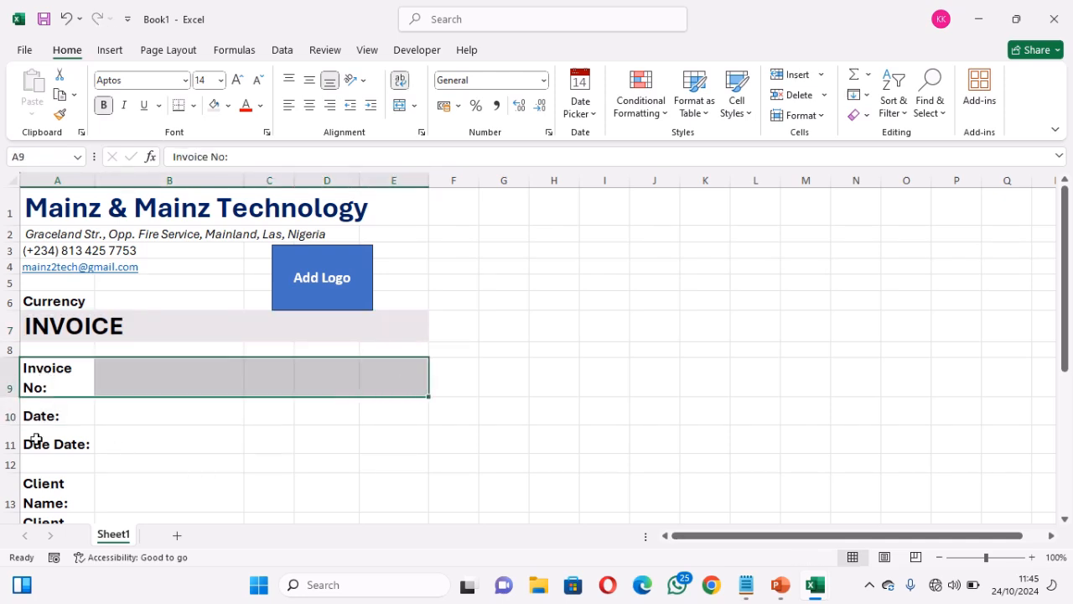
{"action": "left_click_drag", "start_coordinate": [32, 441], "coordinate": [389, 433]}
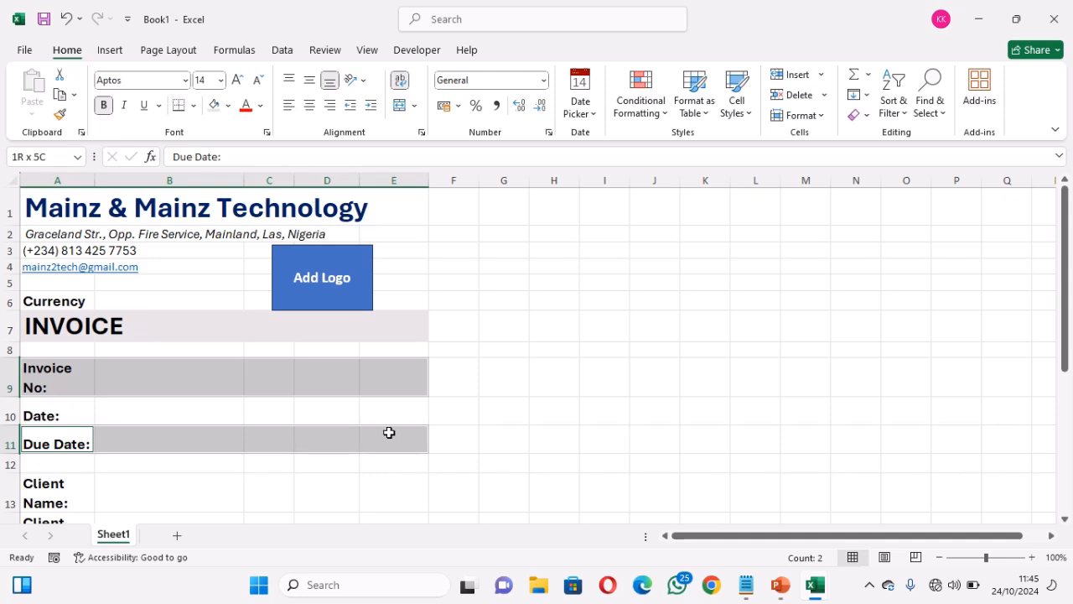
{"action": "left_click", "coordinate": [42, 494]}
{"action": "left_click_drag", "start_coordinate": [41, 495], "coordinate": [407, 497]}
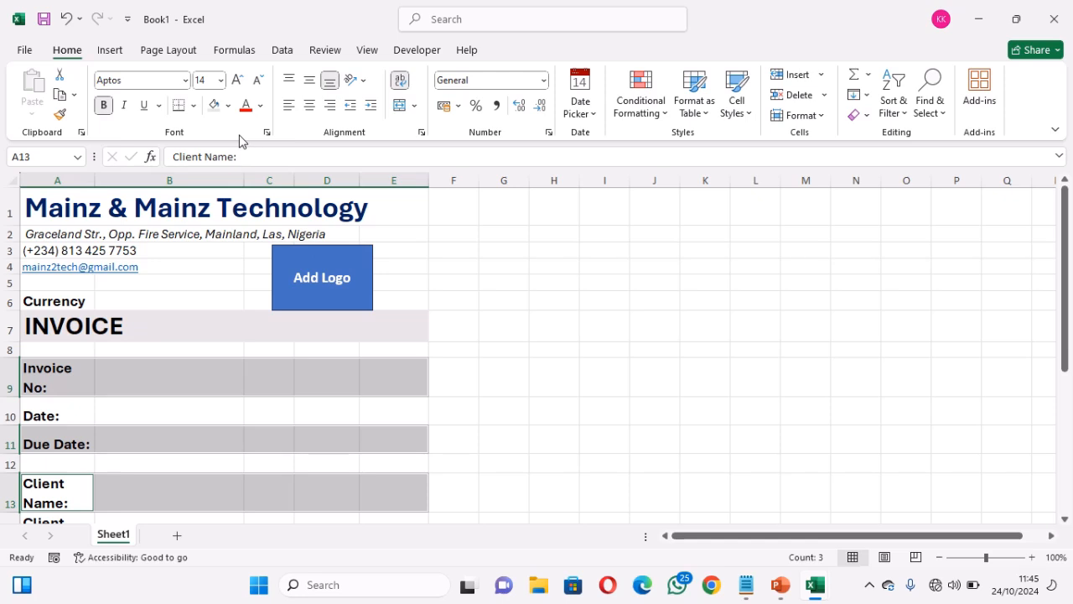
{"action": "left_click", "coordinate": [229, 105]}
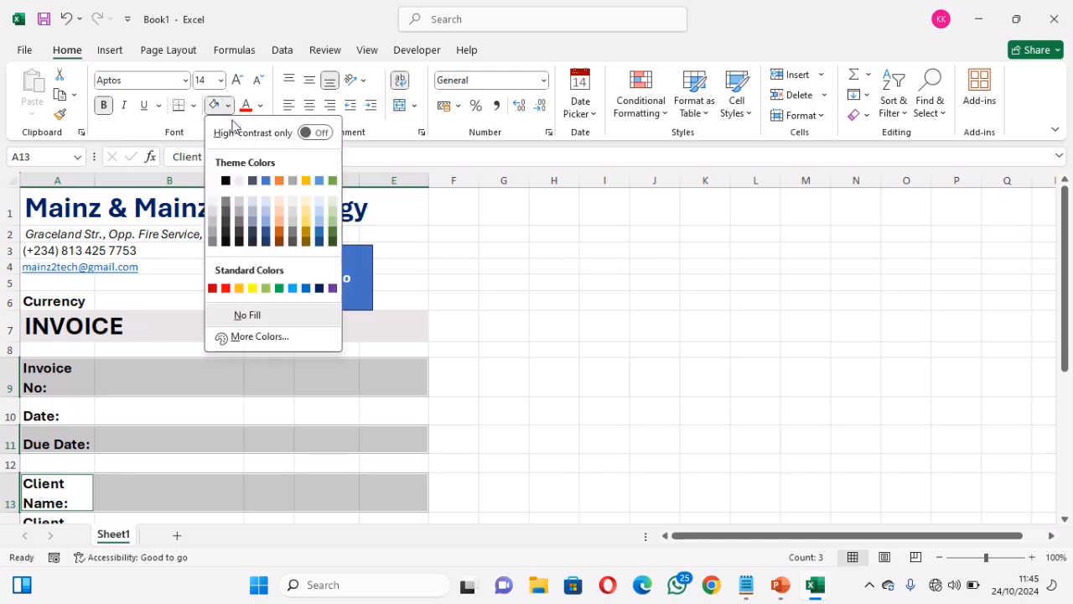
{"action": "left_click", "coordinate": [267, 209]}
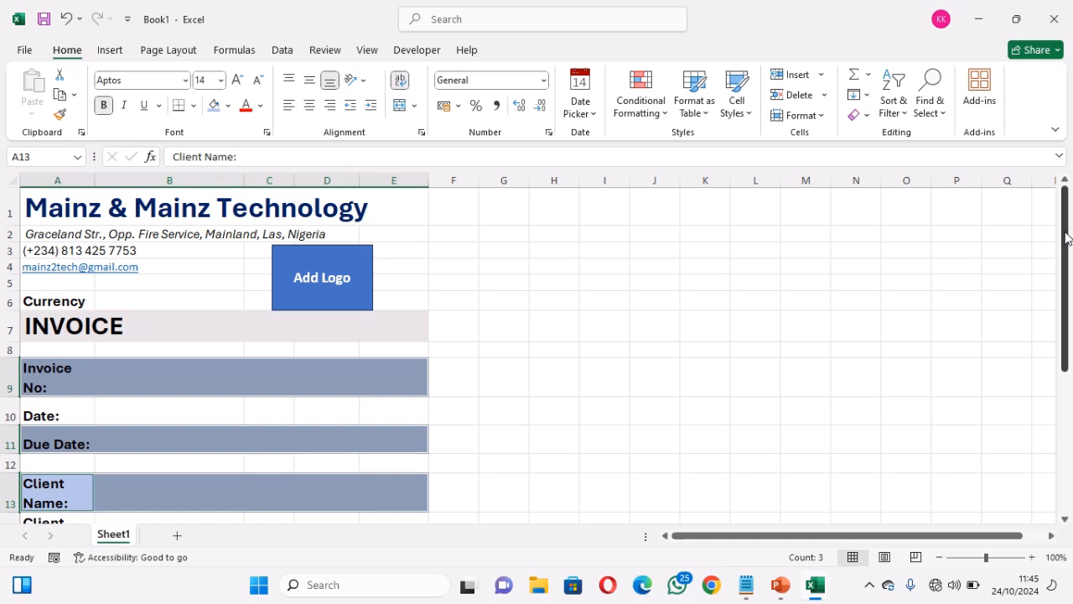
Apply the same light blue fill to the Client Email row A15:E15
{"action": "left_click_drag", "start_coordinate": [1064, 239], "coordinate": [1066, 360]}
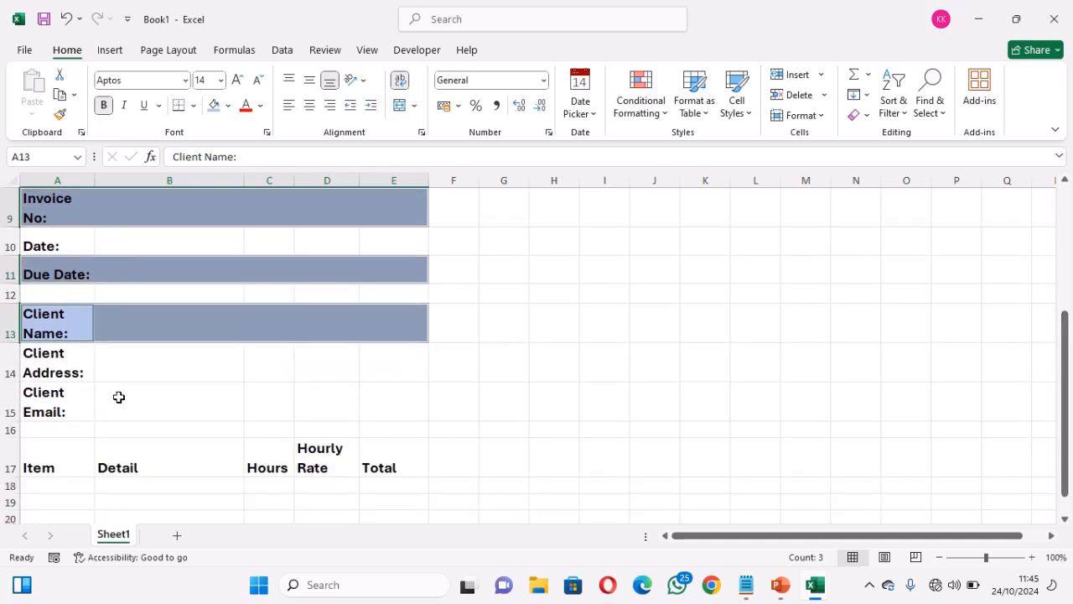
{"action": "left_click_drag", "start_coordinate": [47, 395], "coordinate": [402, 415]}
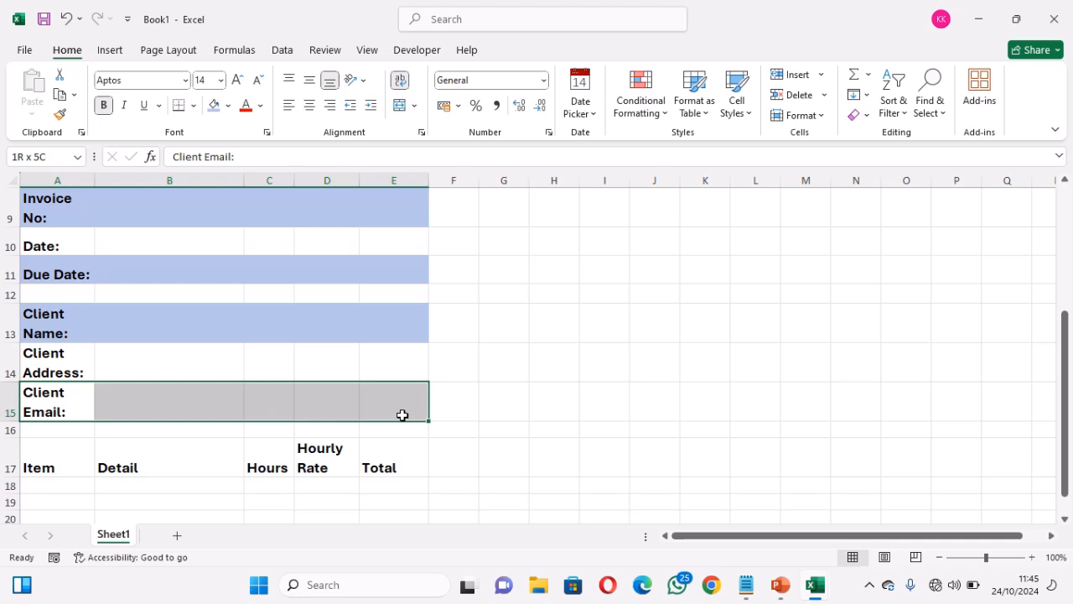
{"action": "left_click", "coordinate": [214, 107]}
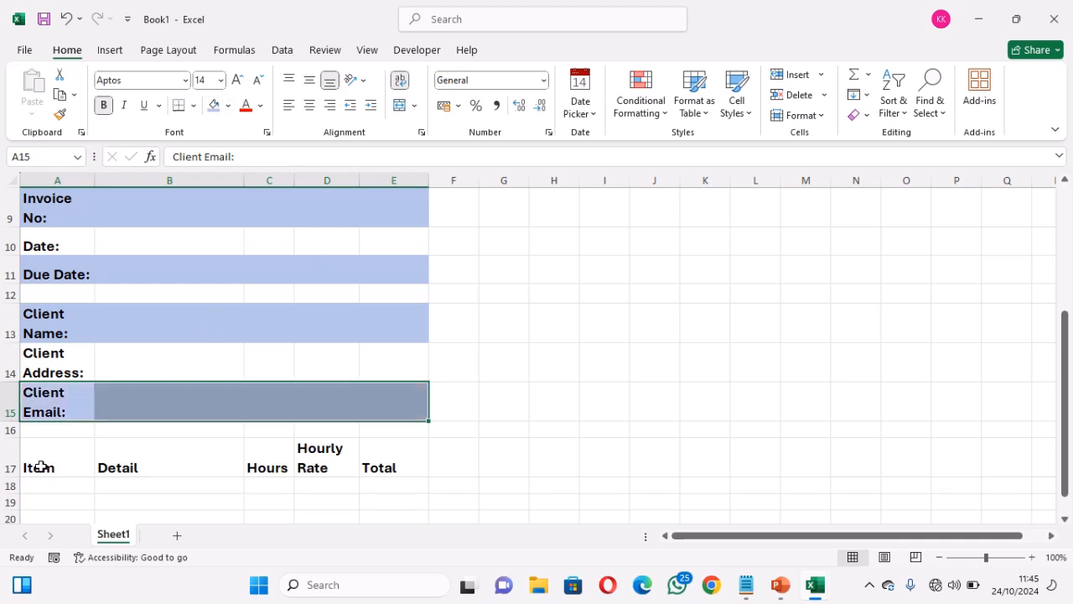
{"action": "left_click_drag", "start_coordinate": [40, 467], "coordinate": [385, 462]}
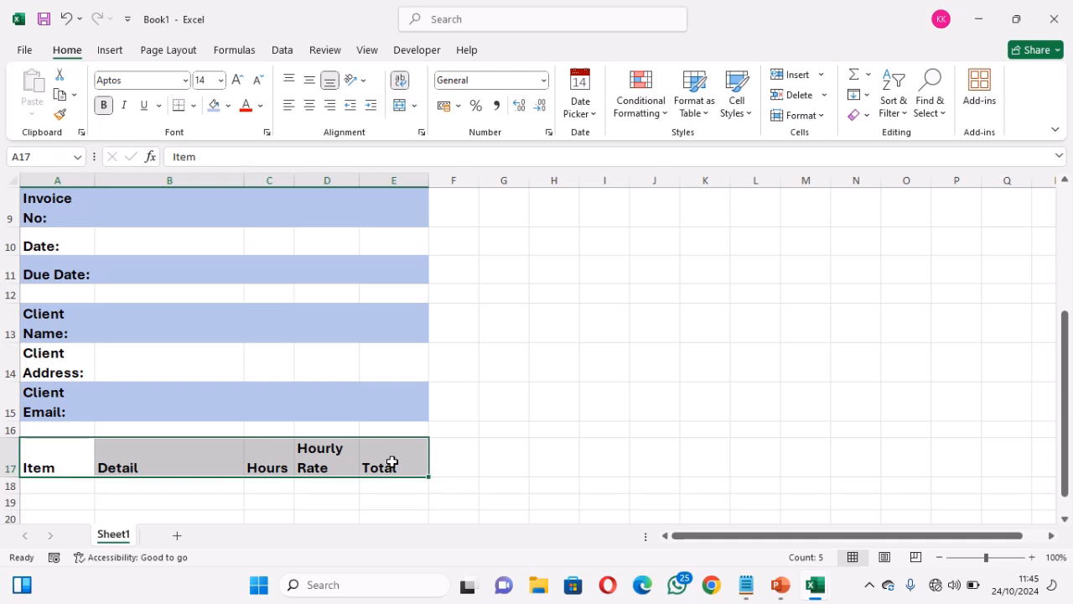
Fill the item table header row 17 with light gold
{"action": "left_click", "coordinate": [230, 107]}
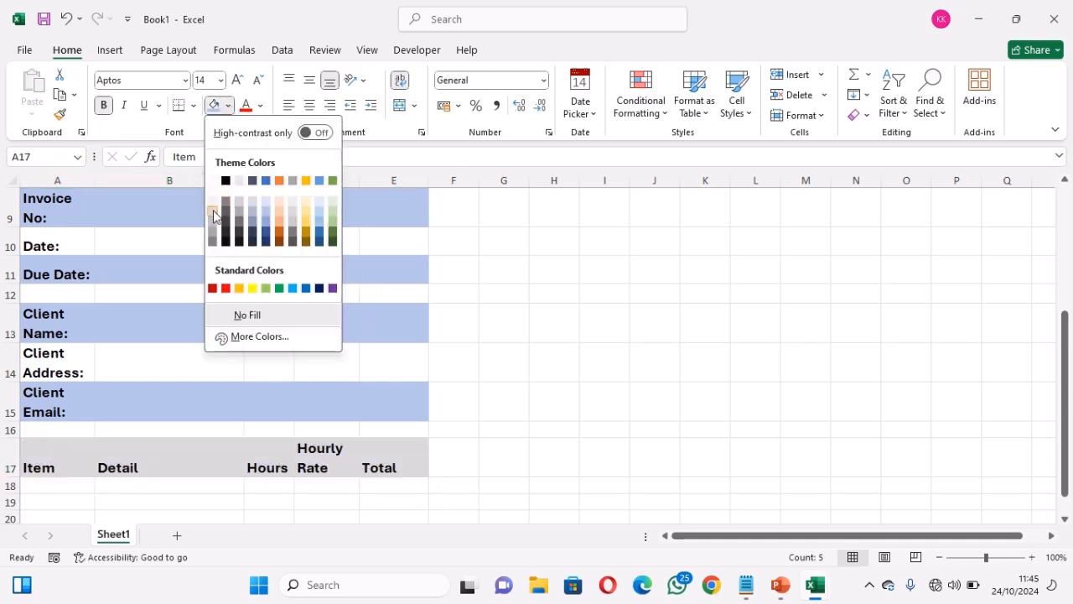
{"action": "left_click", "coordinate": [307, 206]}
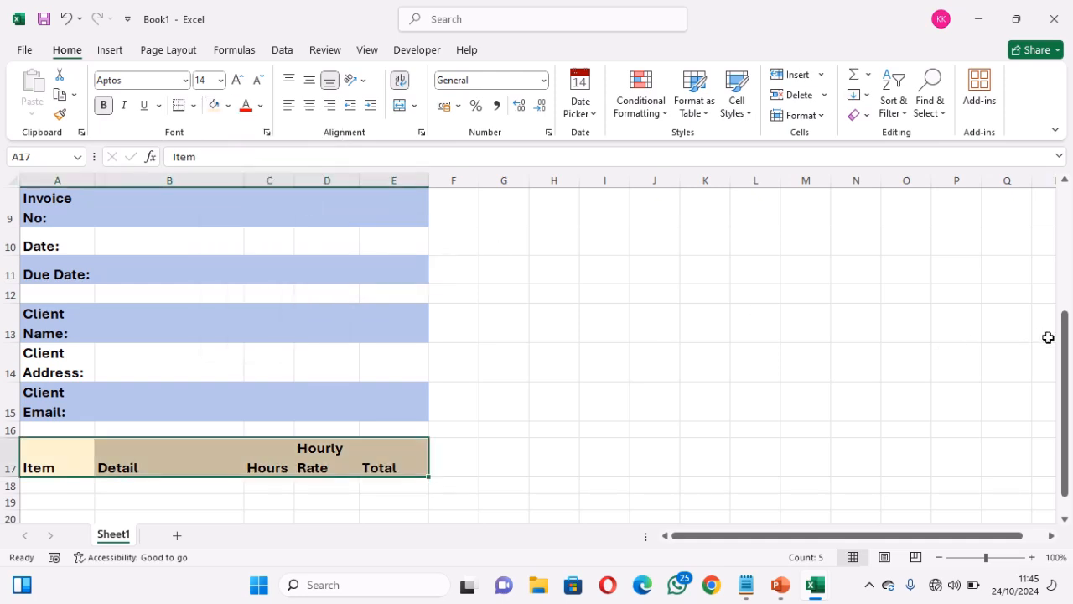
{"action": "left_click_drag", "start_coordinate": [1067, 345], "coordinate": [1067, 382]}
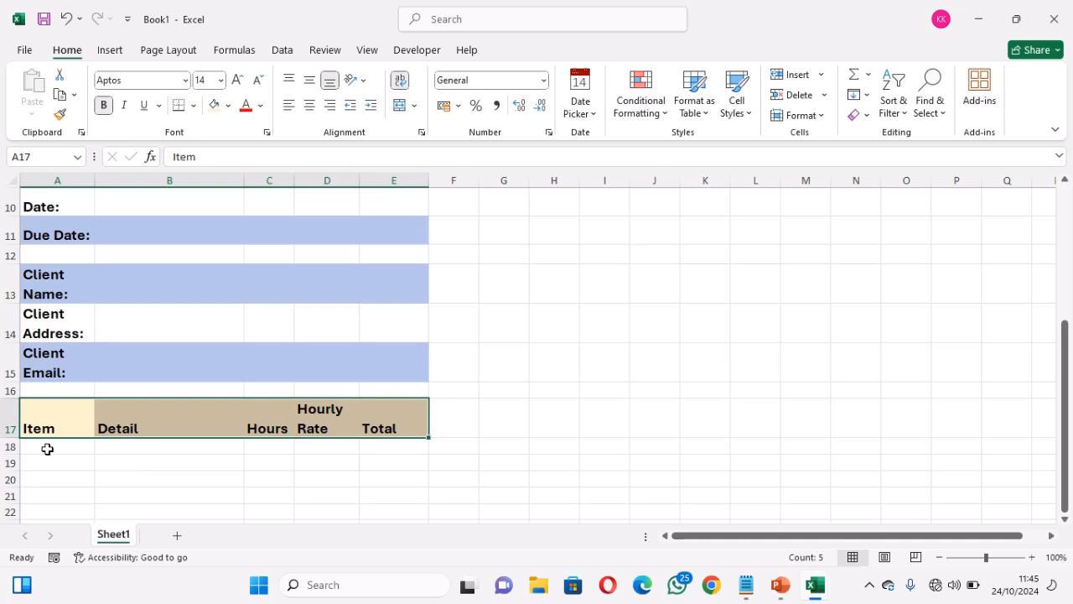
Shade item rows 18, 20 and 22 (A–E) light green
{"action": "left_click_drag", "start_coordinate": [47, 449], "coordinate": [383, 444]}
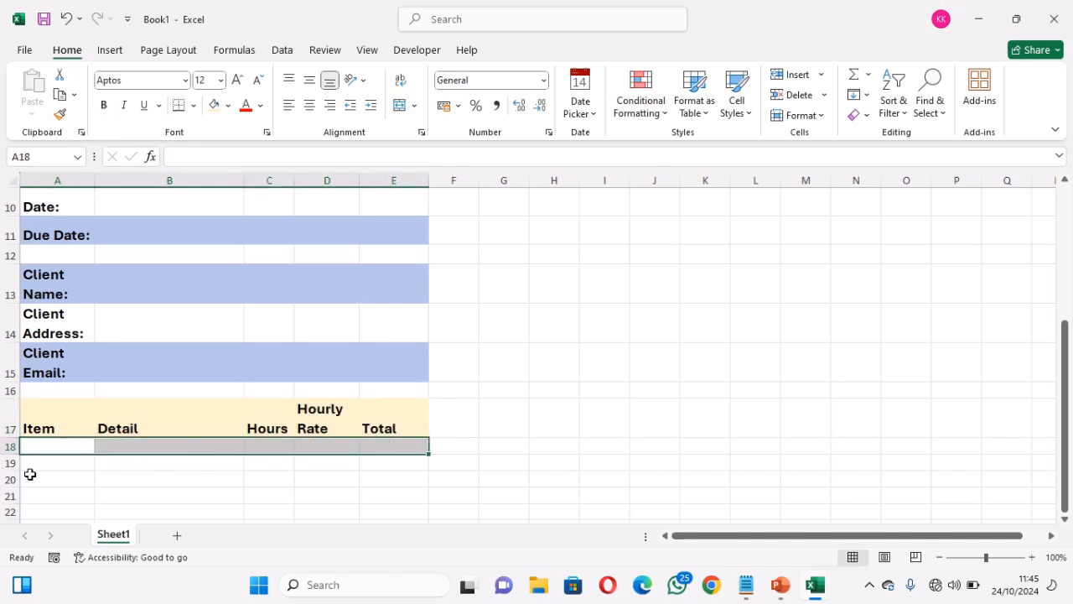
{"action": "left_click_drag", "start_coordinate": [30, 474], "coordinate": [386, 484]}
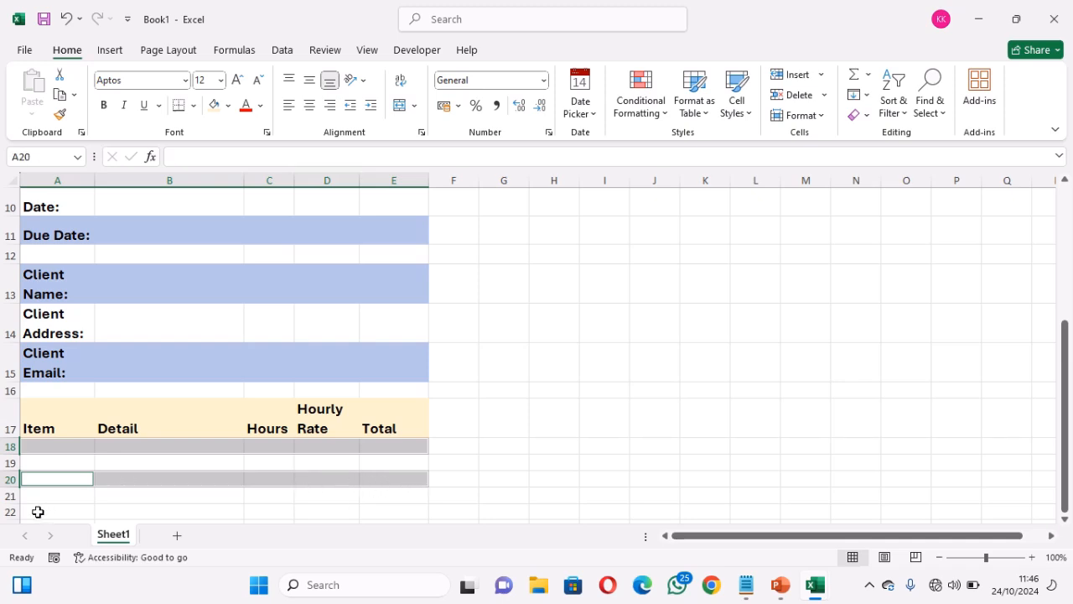
{"action": "left_click_drag", "start_coordinate": [37, 511], "coordinate": [405, 513]}
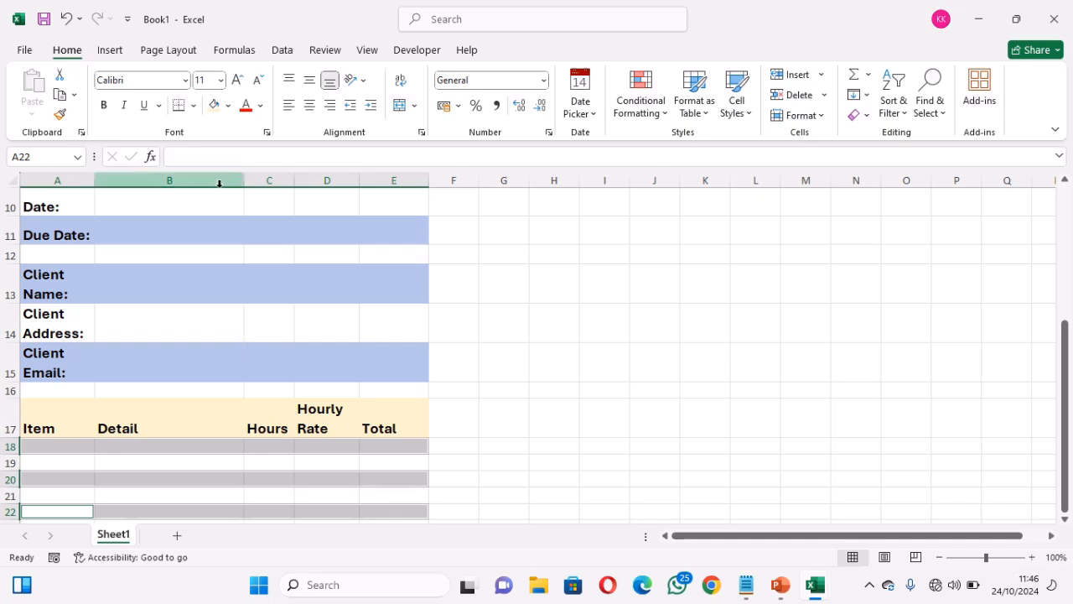
{"action": "left_click", "coordinate": [230, 108]}
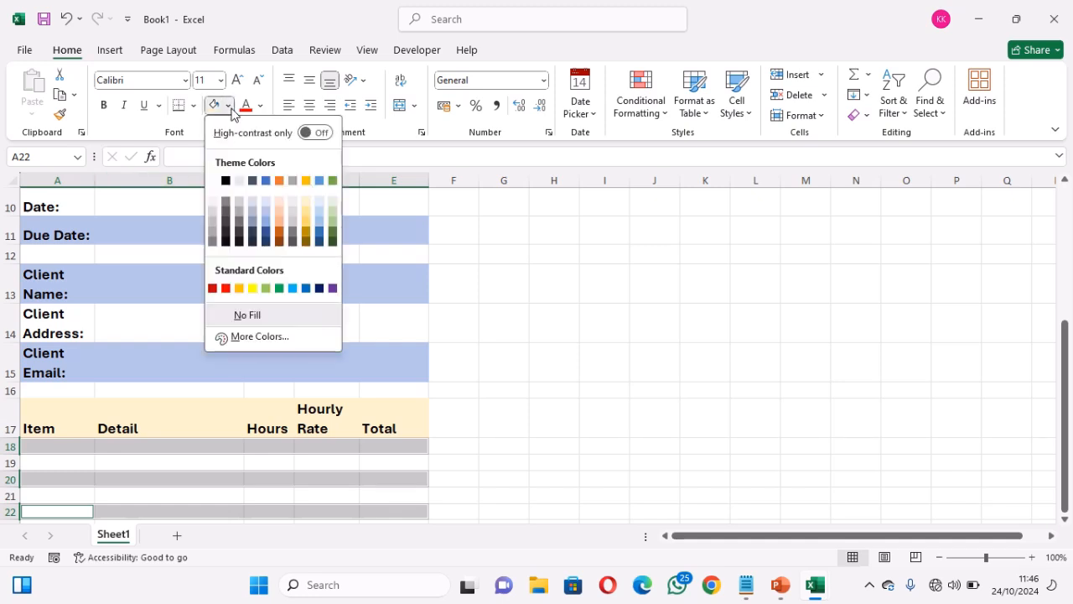
{"action": "left_click", "coordinate": [332, 204]}
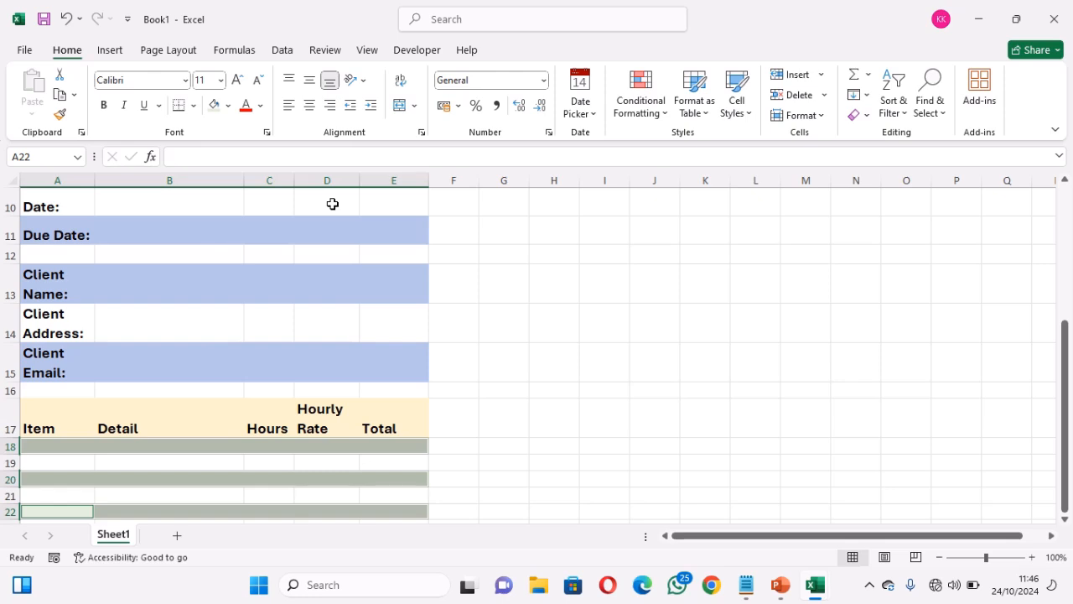
{"action": "left_click", "coordinate": [604, 308]}
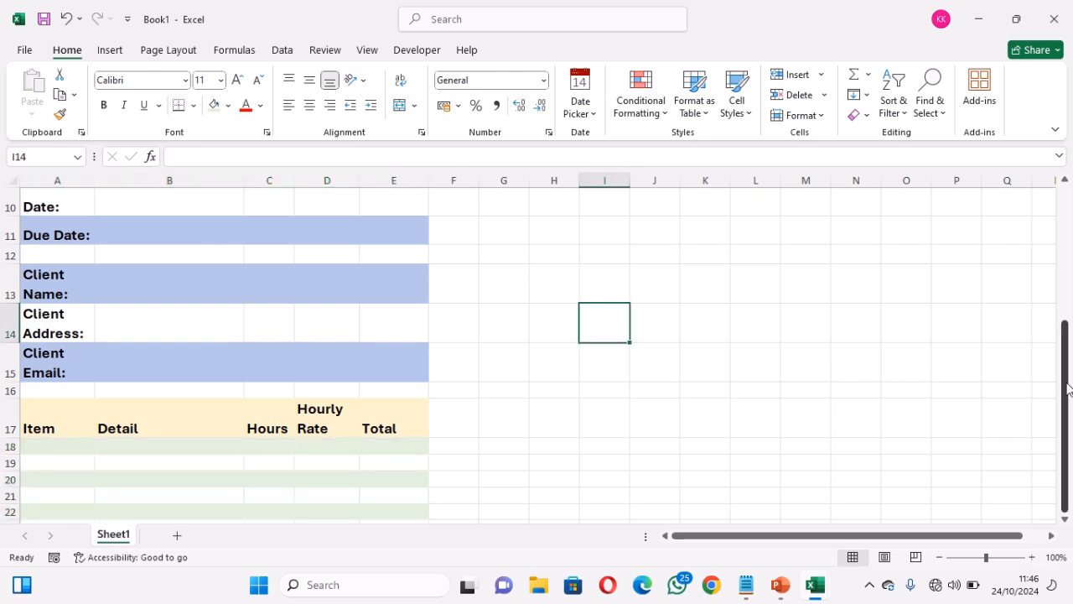
{"action": "left_click_drag", "start_coordinate": [1070, 436], "coordinate": [1070, 387]}
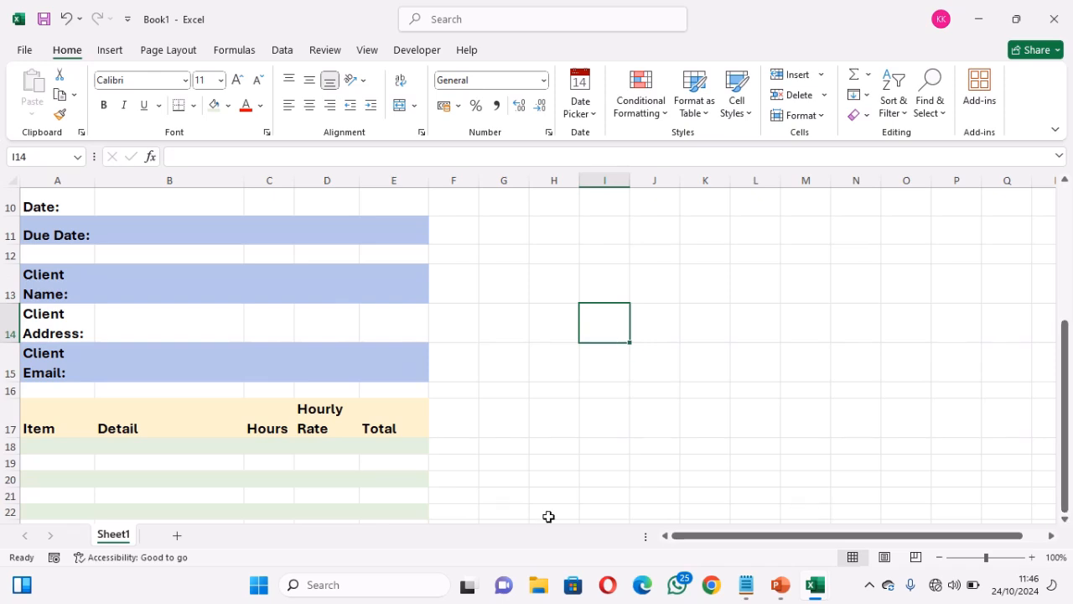
Copy D23:D26 (Subtotal to Total Due) from Invoice Automation System, then return to Book1
{"action": "mouse_move", "coordinate": [814, 578]}
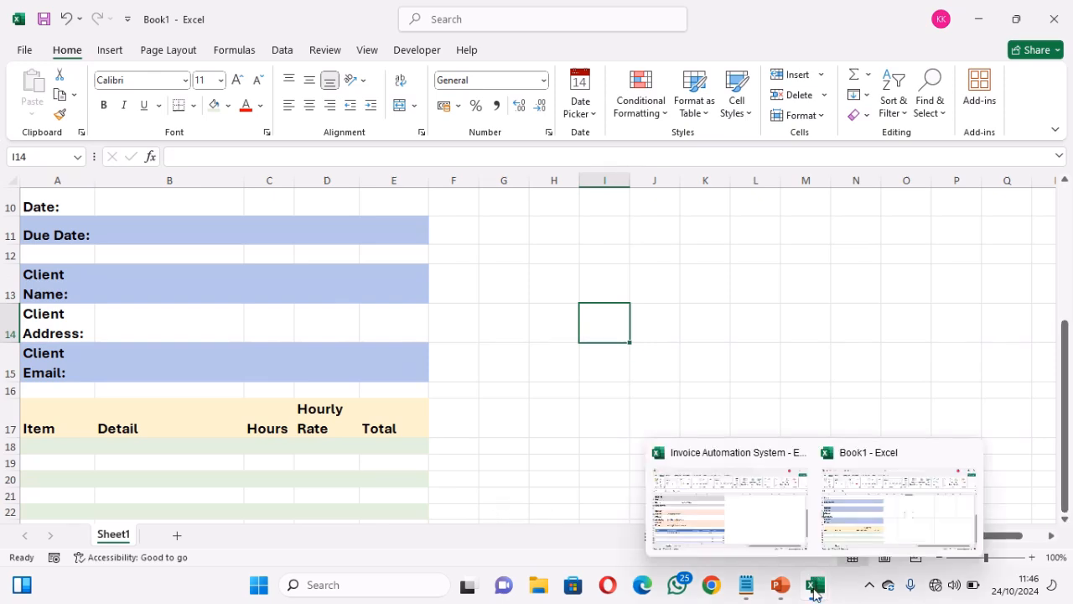
{"action": "left_click", "coordinate": [738, 525]}
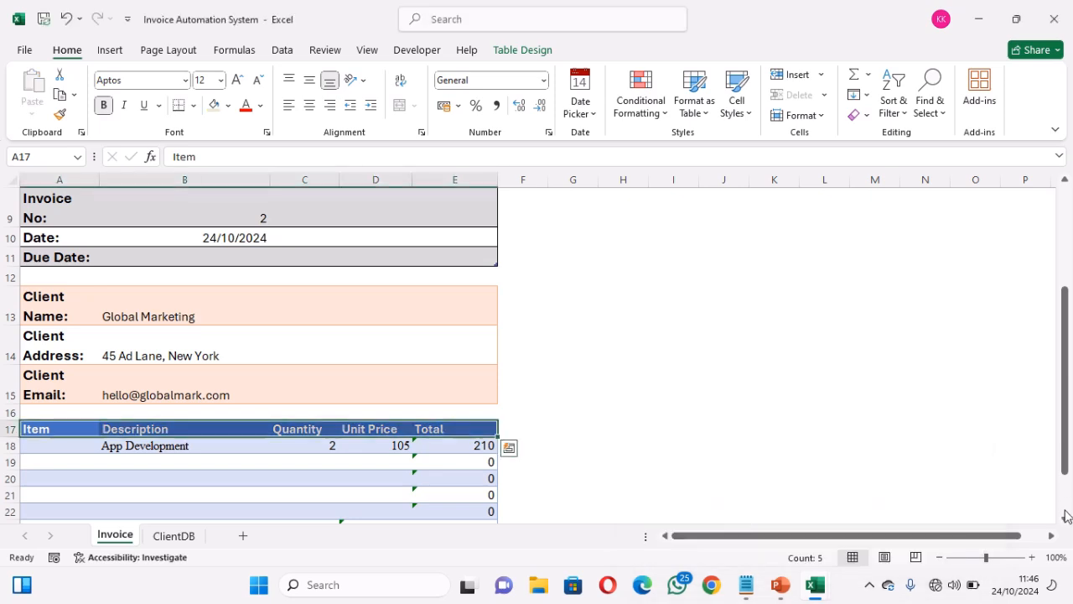
{"action": "scroll", "coordinate": [1067, 523], "scroll_direction": "down", "scroll_amount": 3}
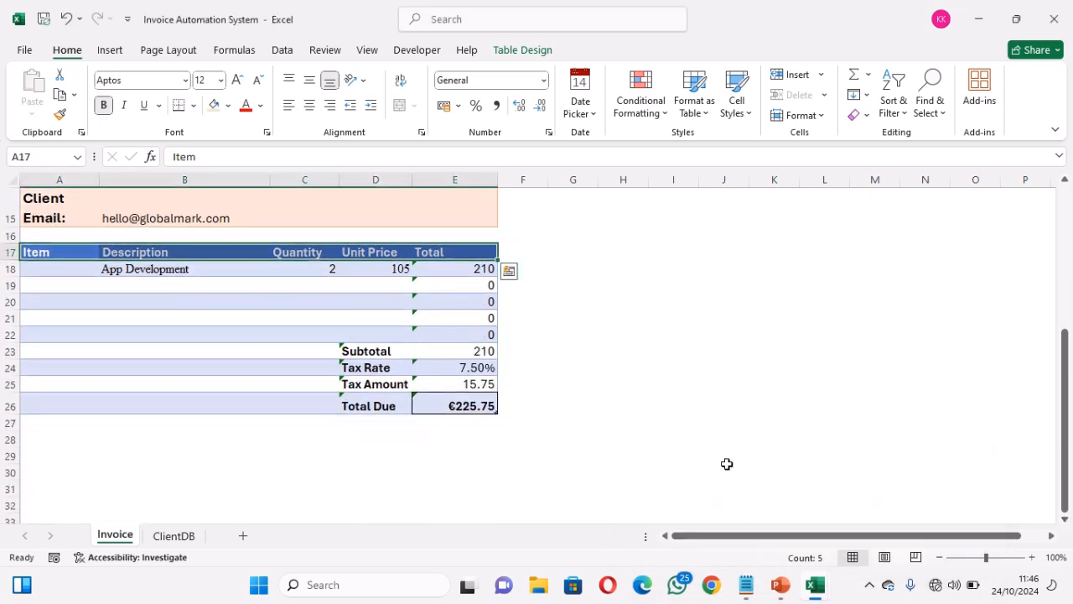
{"action": "left_click", "coordinate": [351, 351]}
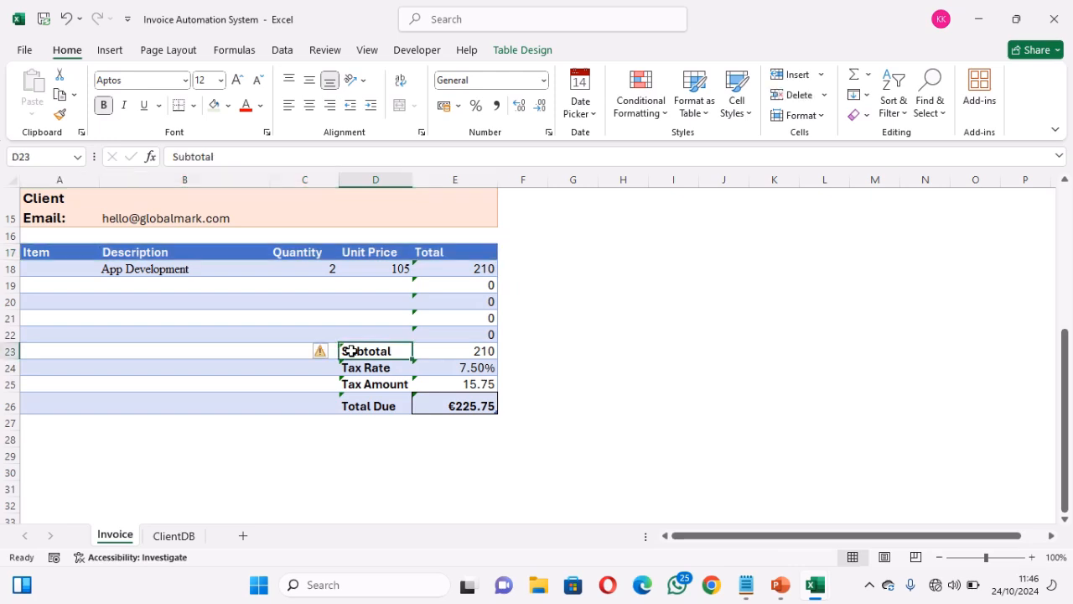
{"action": "left_click_drag", "start_coordinate": [350, 351], "coordinate": [354, 404]}
{"action": "key", "text": "ctrl+c"}
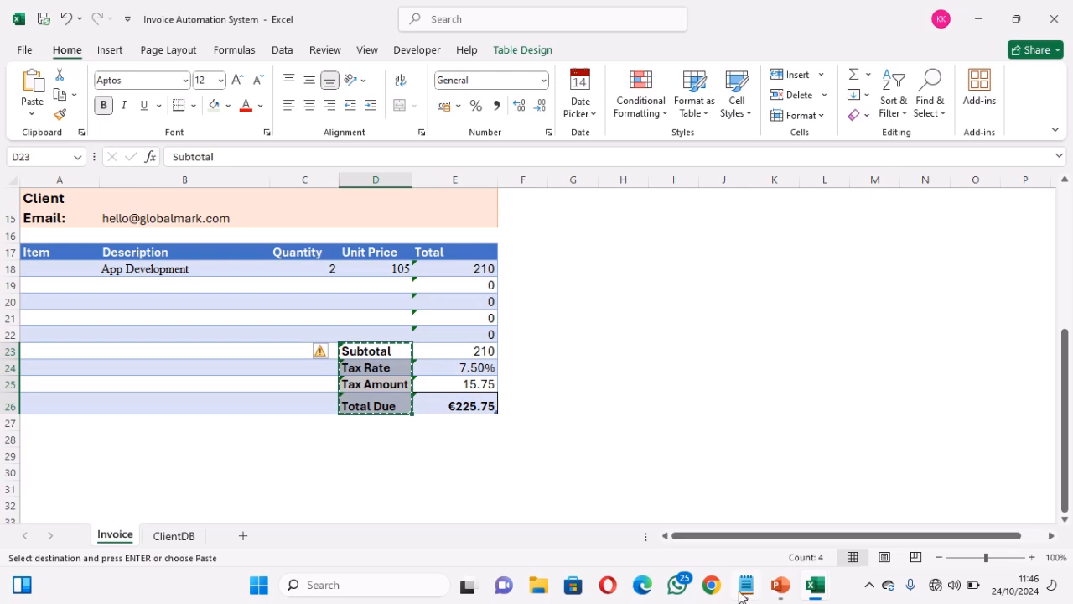
{"action": "mouse_move", "coordinate": [742, 593]}
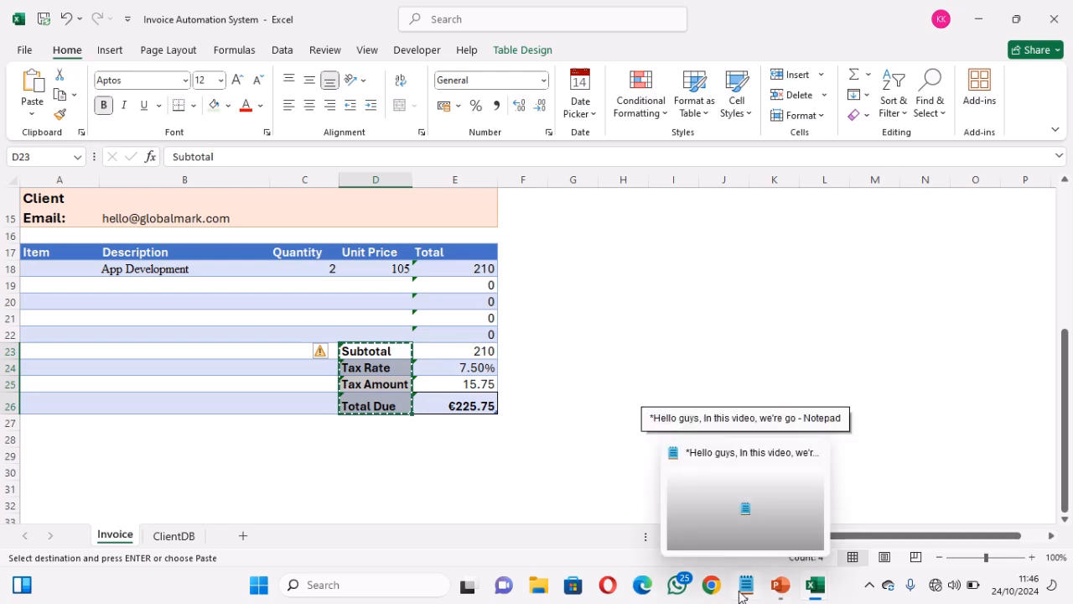
{"action": "mouse_move", "coordinate": [815, 593]}
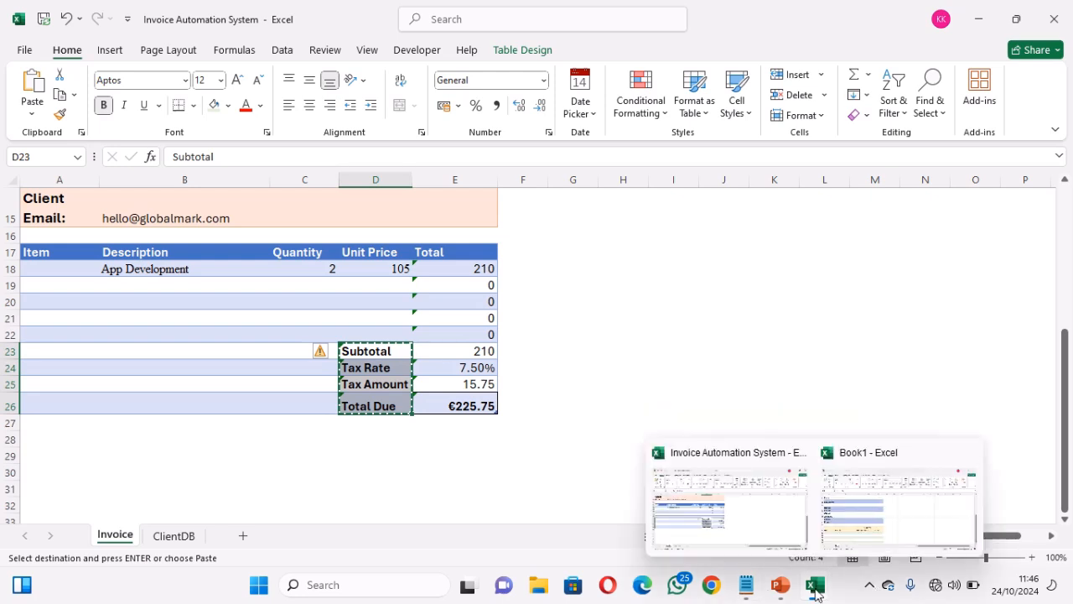
{"action": "left_click", "coordinate": [872, 511]}
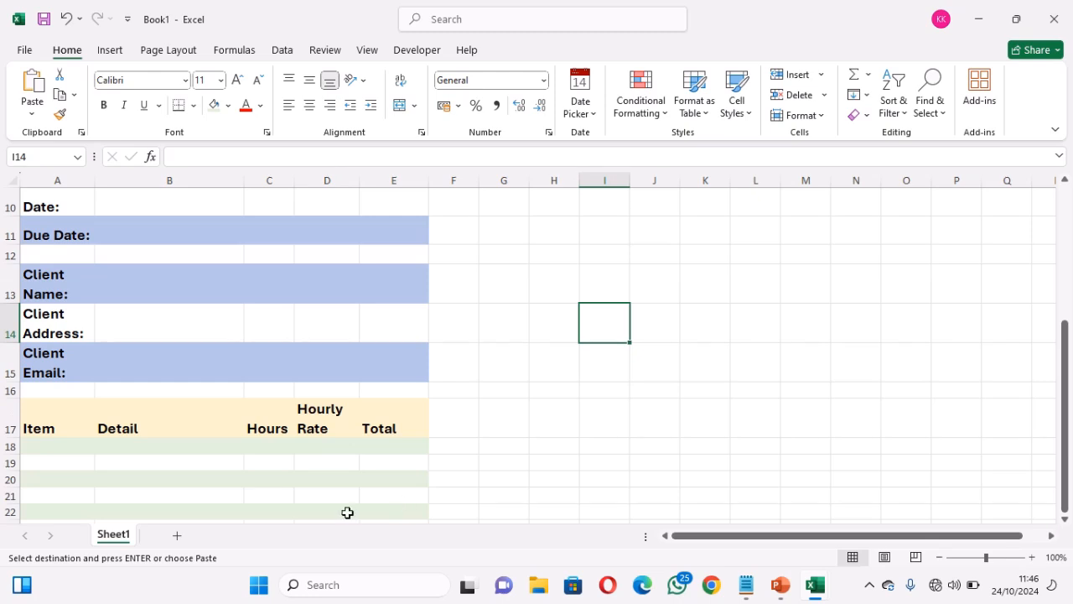
Paste the summary labels into Book1 starting at D23
{"action": "left_click", "coordinate": [1065, 521]}
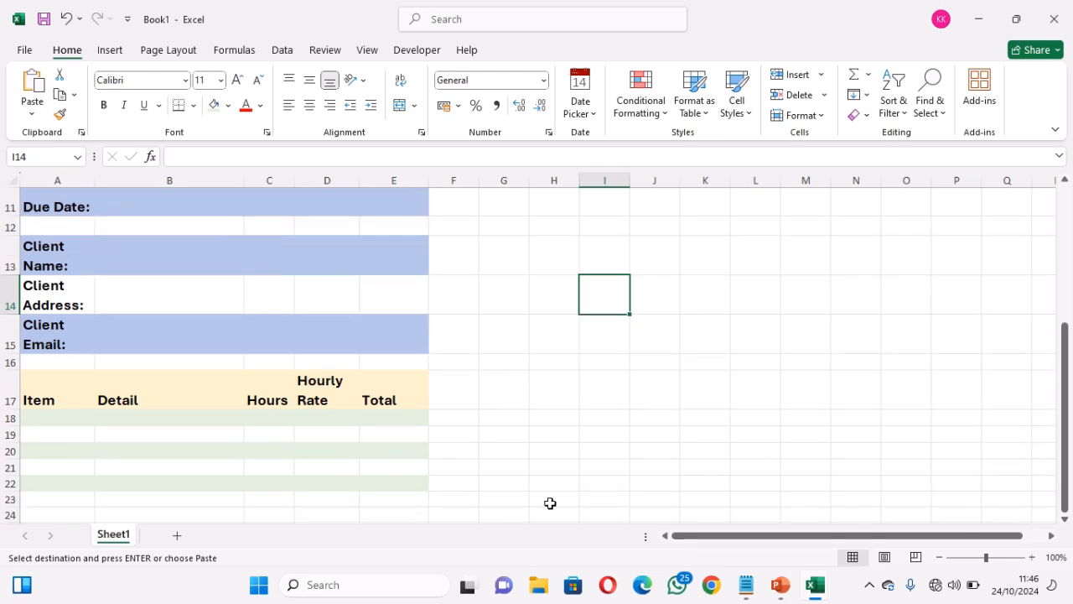
{"action": "left_click", "coordinate": [315, 499]}
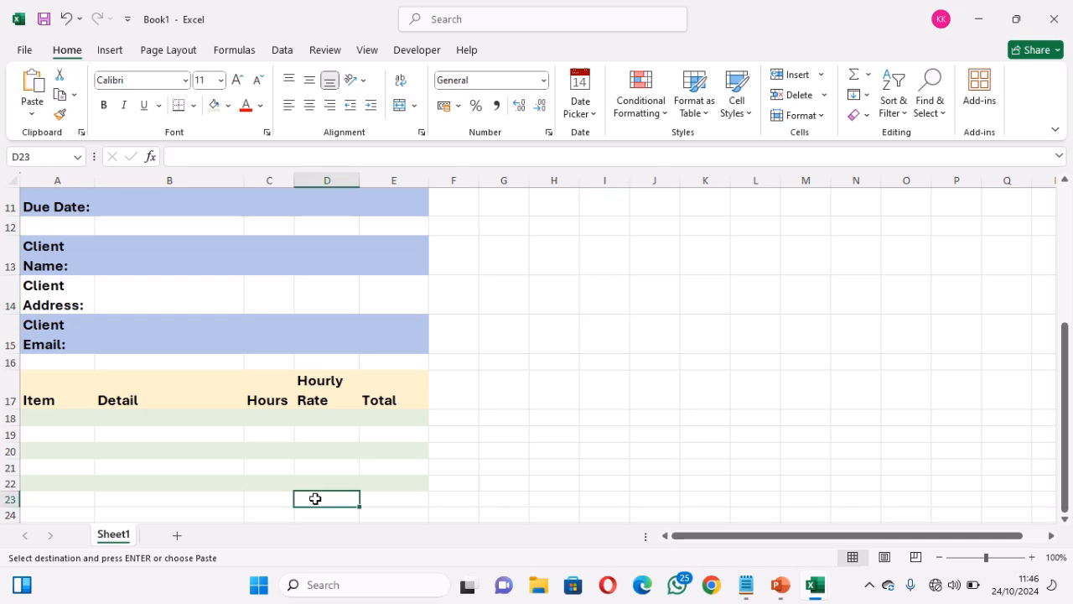
{"action": "key", "text": "ctrl+v"}
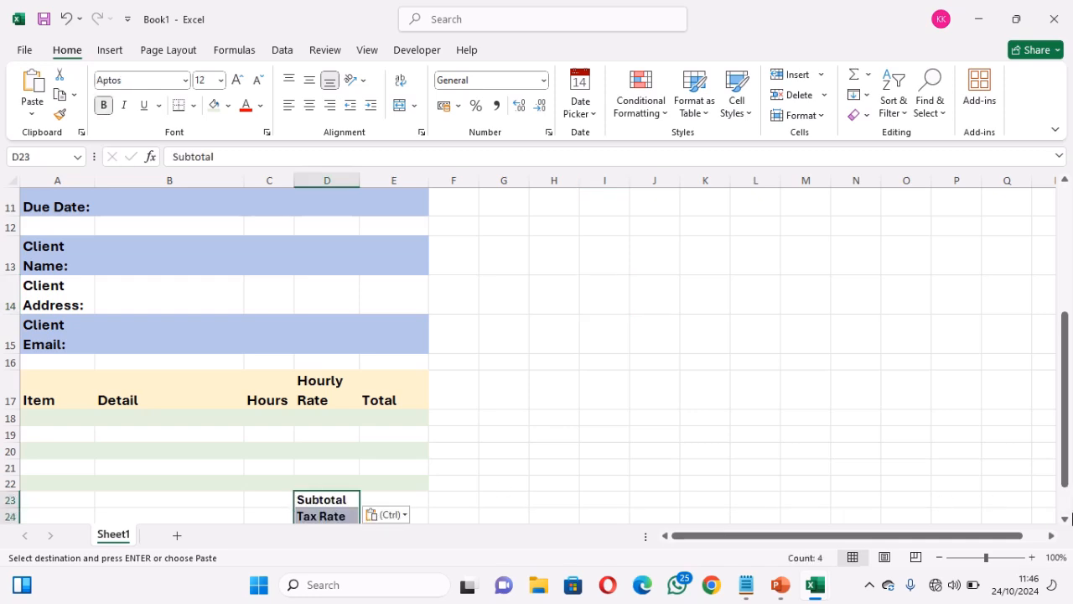
{"action": "left_click", "coordinate": [1066, 520]}
{"action": "left_click", "coordinate": [1066, 520]}
{"action": "left_click", "coordinate": [1066, 520]}
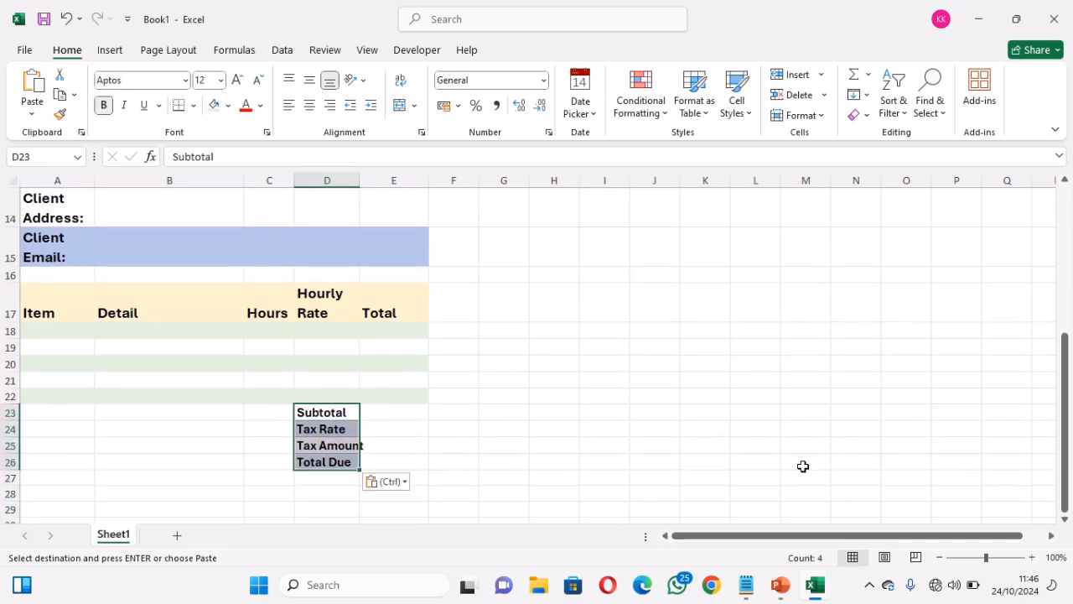
{"action": "left_click", "coordinate": [585, 450]}
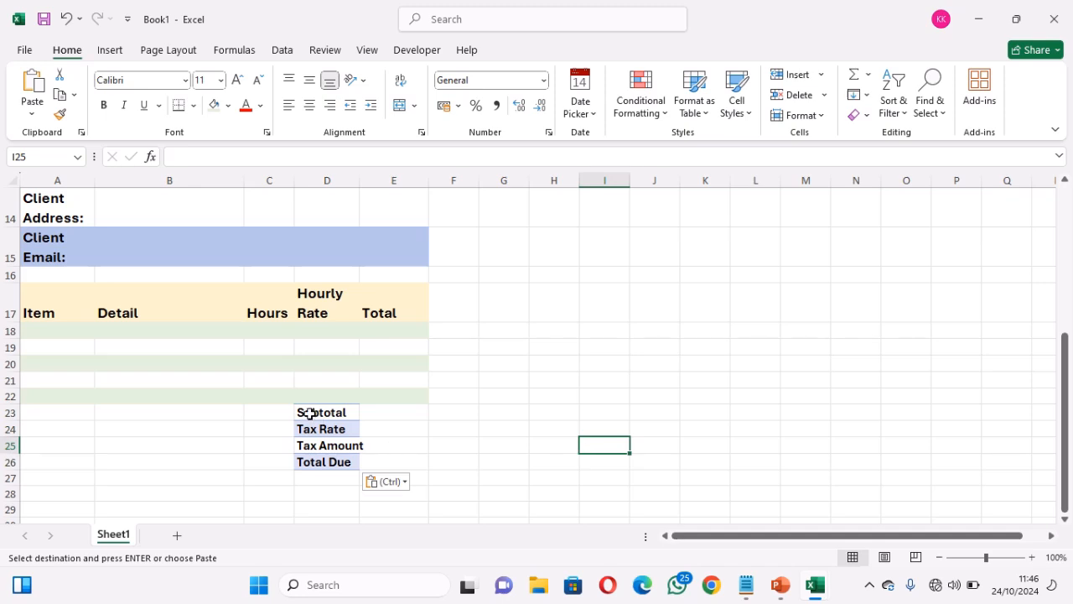
Widen column D, set the labels to 14 point with wrapped text, and heighten row 26
{"action": "left_click_drag", "start_coordinate": [309, 414], "coordinate": [313, 458]}
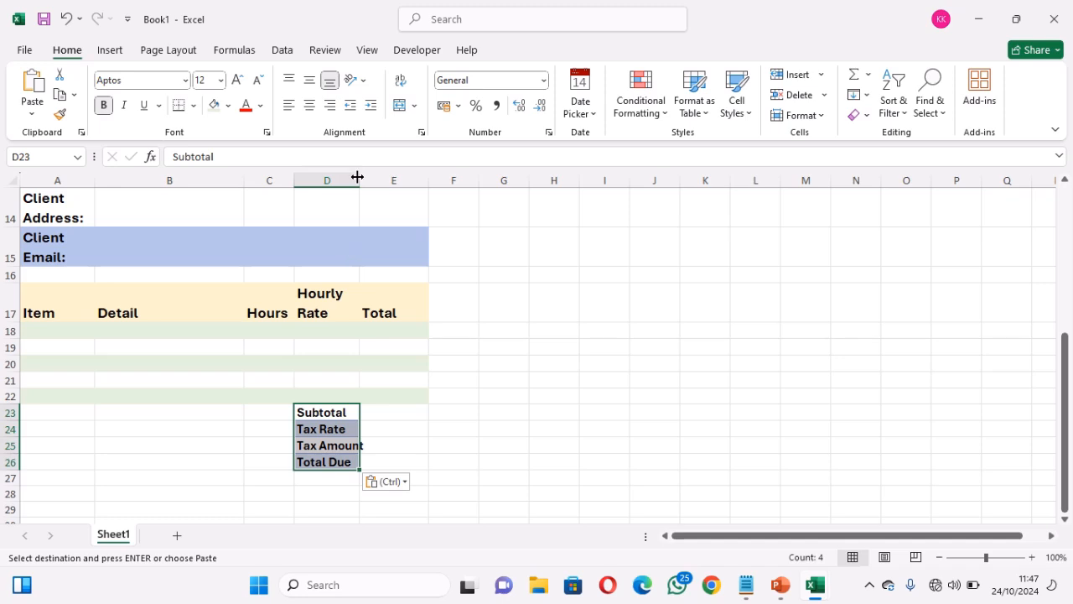
{"action": "left_click_drag", "start_coordinate": [357, 177], "coordinate": [366, 179]}
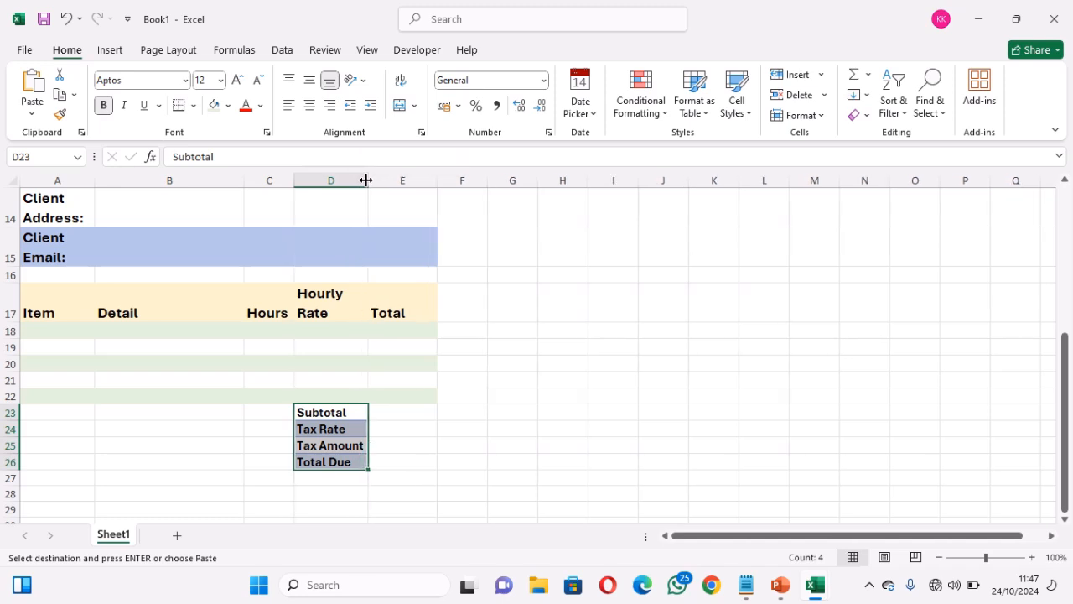
{"action": "left_click", "coordinate": [236, 81]}
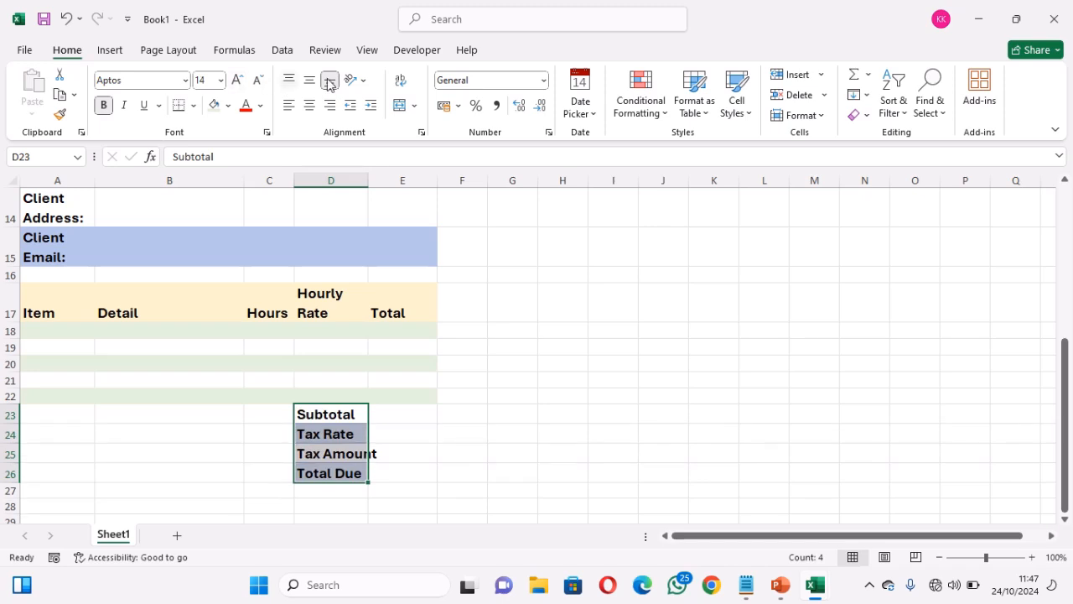
{"action": "left_click", "coordinate": [400, 84]}
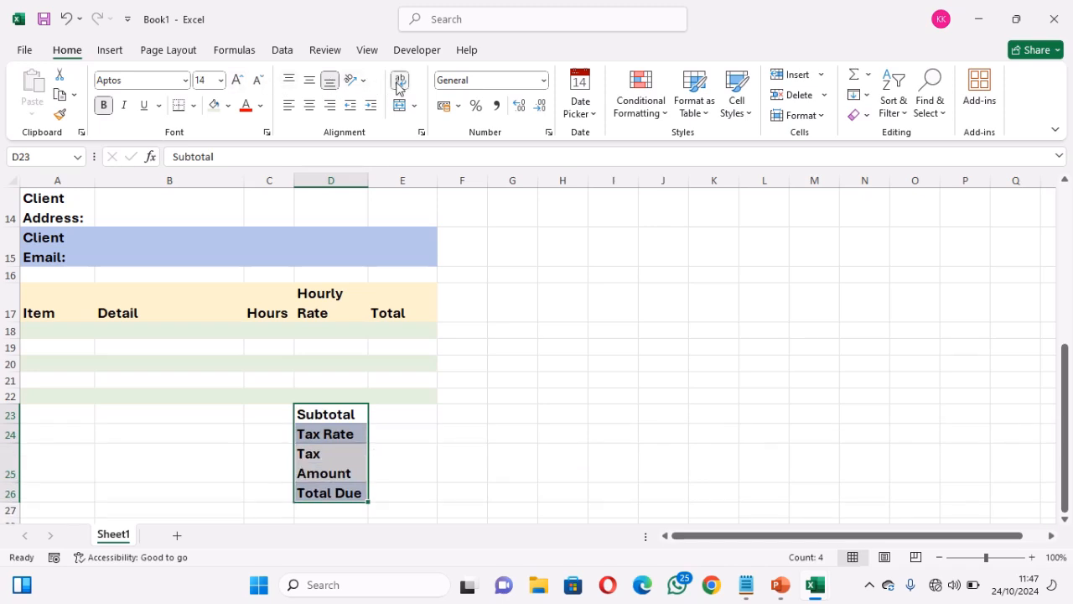
{"action": "left_click", "coordinate": [335, 492]}
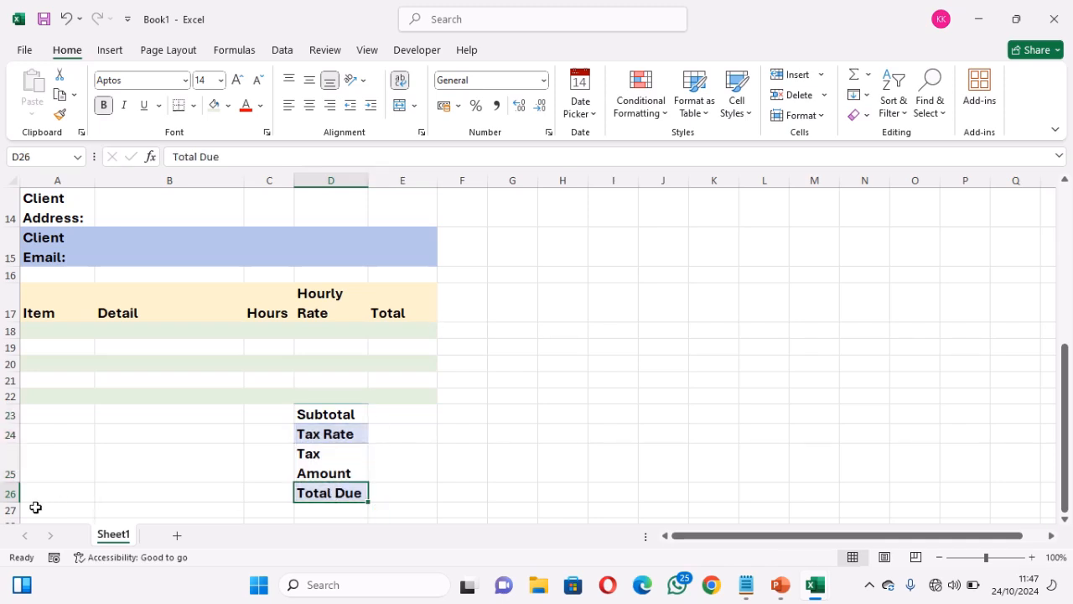
{"action": "left_click_drag", "start_coordinate": [17, 502], "coordinate": [18, 507]}
{"action": "left_click", "coordinate": [486, 493]}
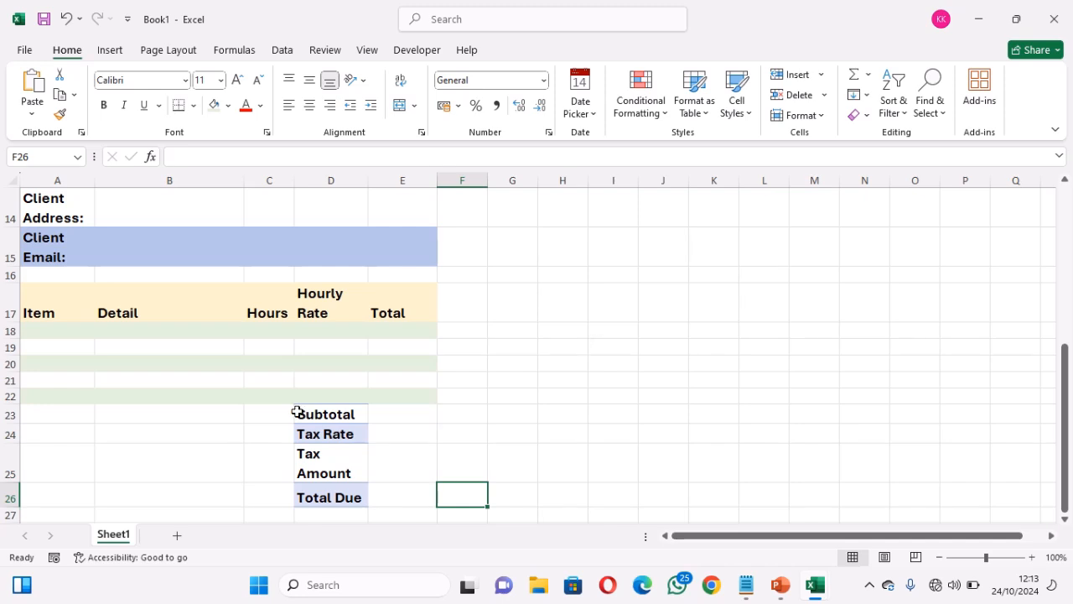
Rename Sheet1 to Invoice
{"action": "double_click", "coordinate": [115, 536]}
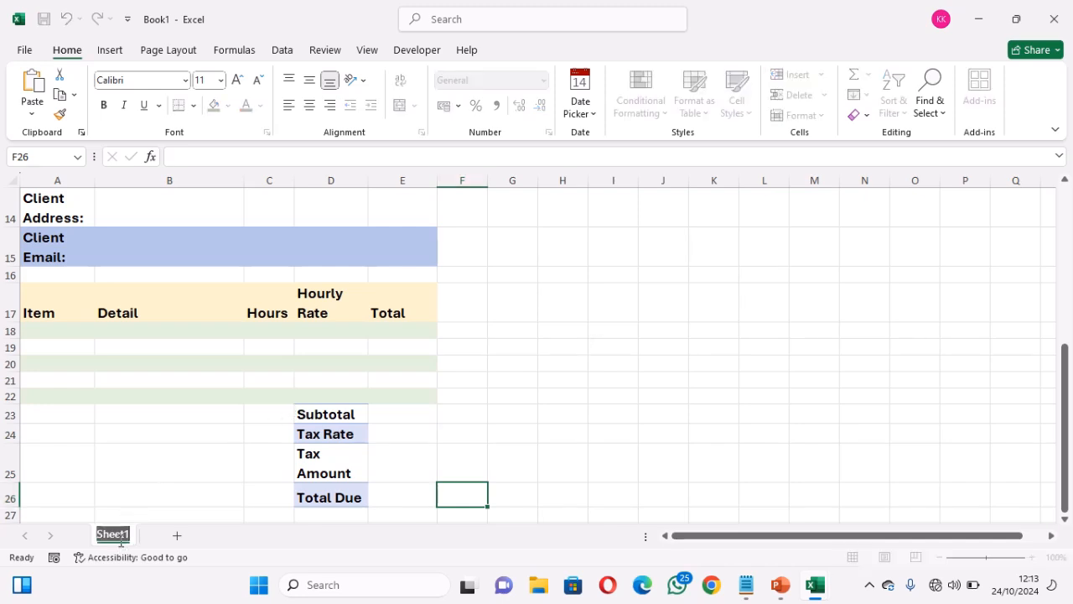
{"action": "type", "text": "Invoice"}
{"action": "key", "text": "Return"}
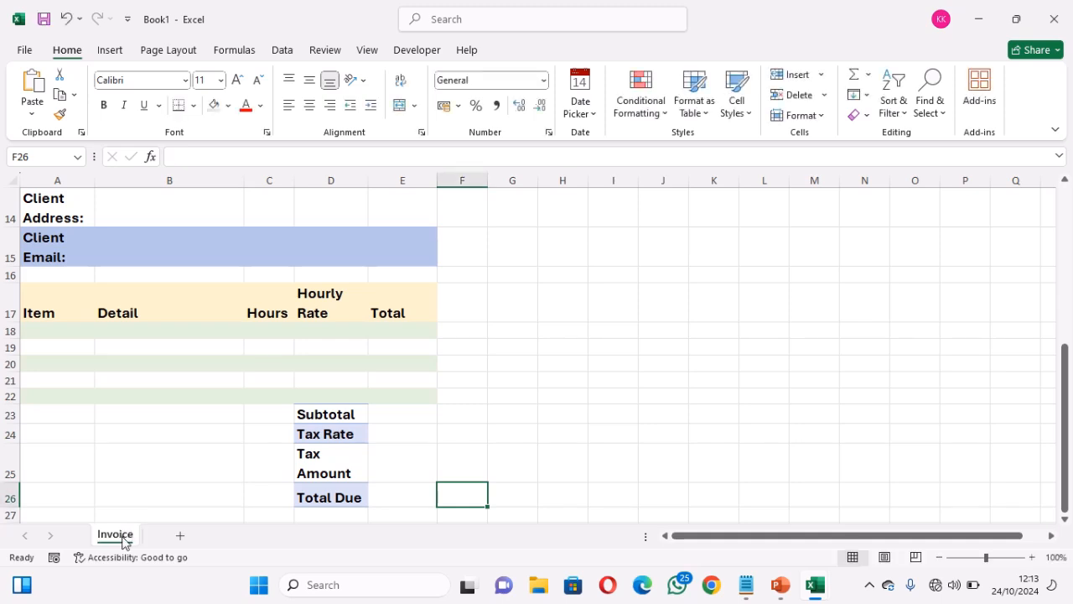
Add a new sheet and name it ClientDB
{"action": "left_click", "coordinate": [181, 535]}
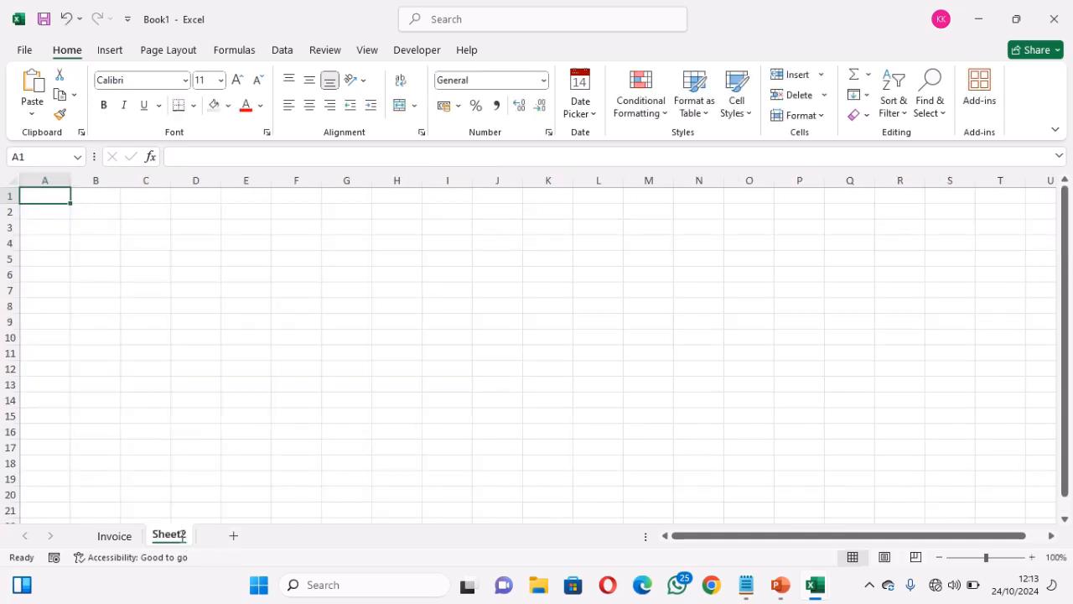
{"action": "double_click", "coordinate": [172, 534]}
{"action": "type", "text": "Cli"}
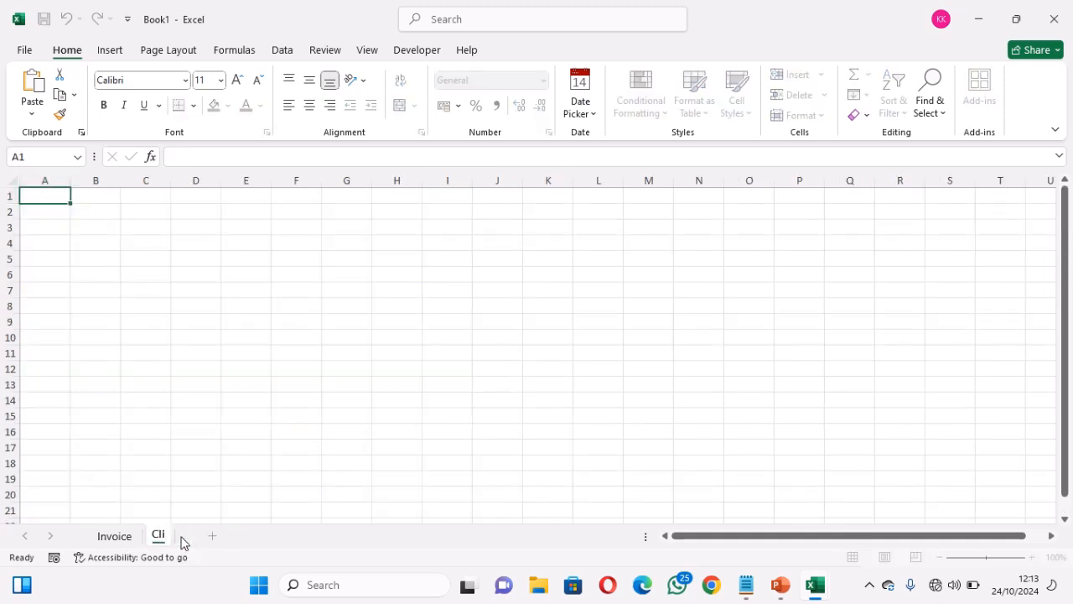
{"action": "type", "text": "entId"}
{"action": "key", "text": "BackSpace"}
{"action": "key", "text": "BackSpace"}
{"action": "type", "text": "DB"}
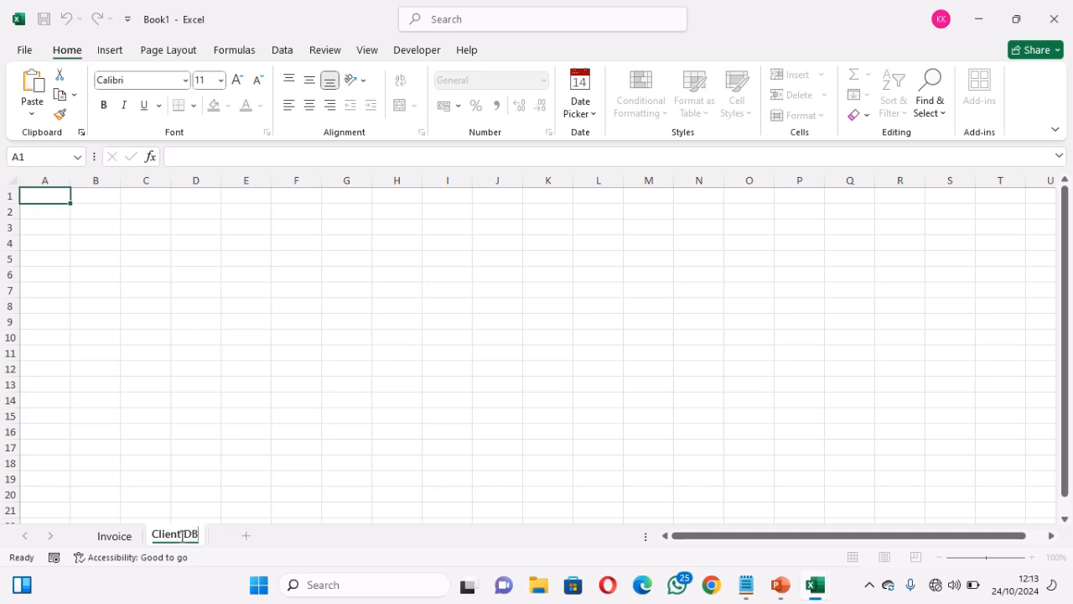
{"action": "key", "text": "Return"}
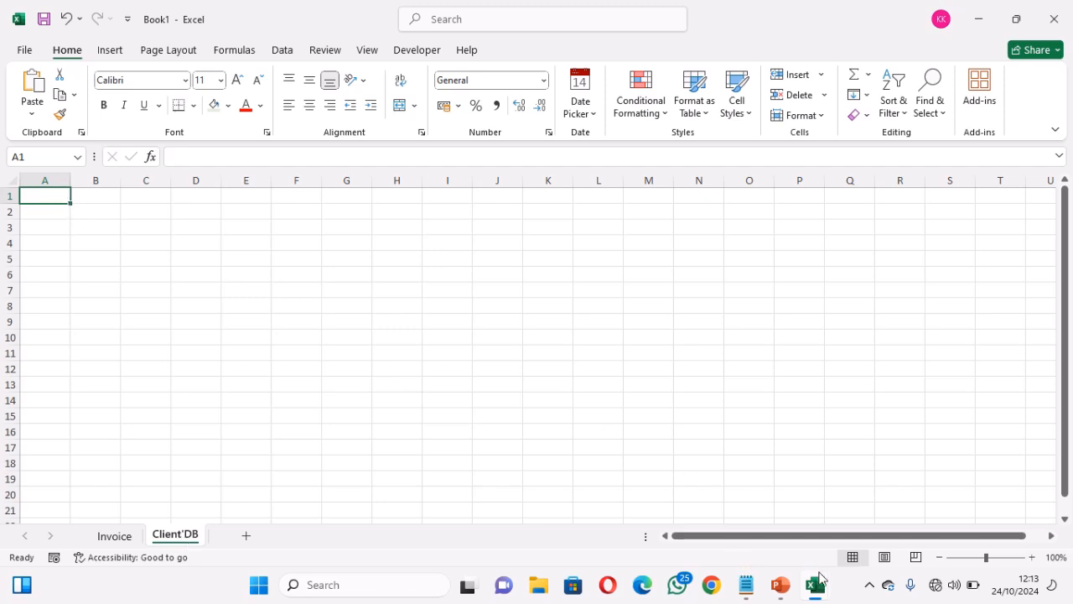
Copy the ClientDB table A1:H6 (Client ID to Currency Symbol) from Invoice Automation System, then return to Book1
{"action": "mouse_move", "coordinate": [817, 592]}
{"action": "left_click", "coordinate": [749, 526]}
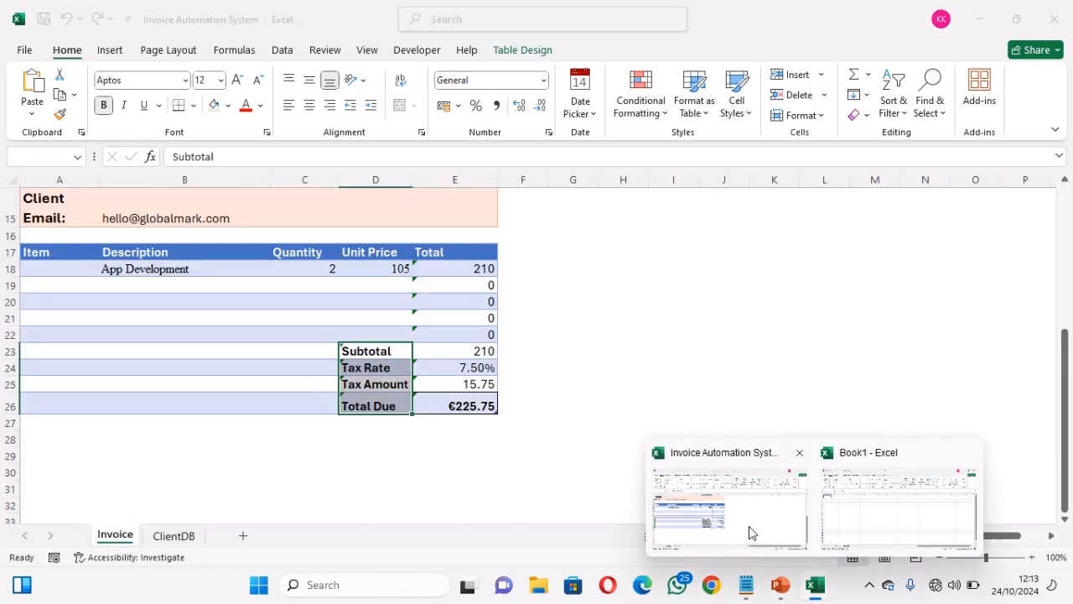
{"action": "left_click", "coordinate": [192, 537]}
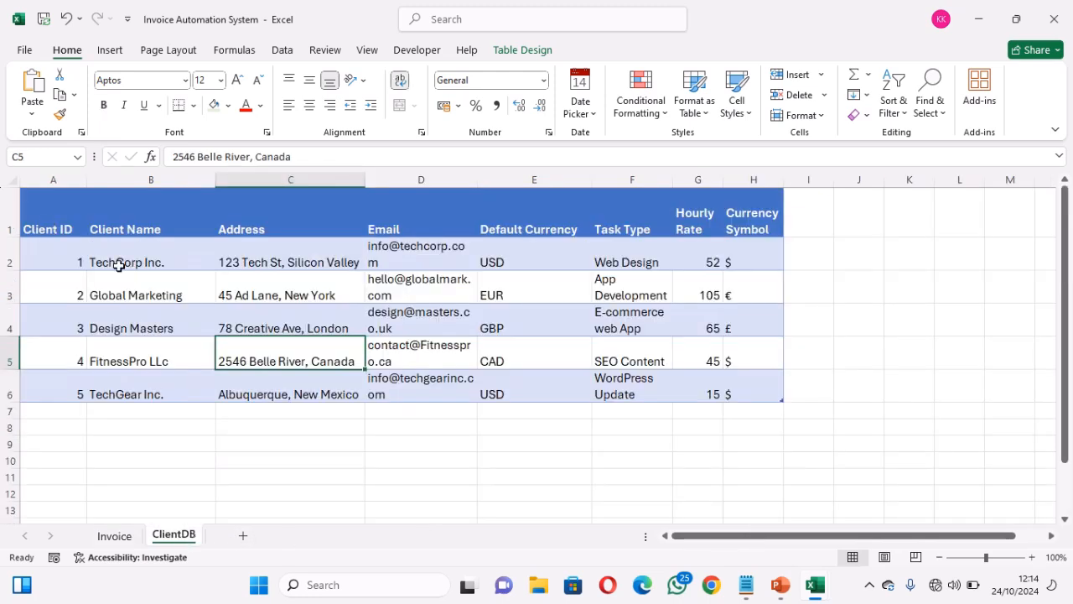
{"action": "left_click", "coordinate": [50, 228]}
{"action": "left_click_drag", "start_coordinate": [51, 228], "coordinate": [738, 380]}
{"action": "key", "text": "ctrl+c"}
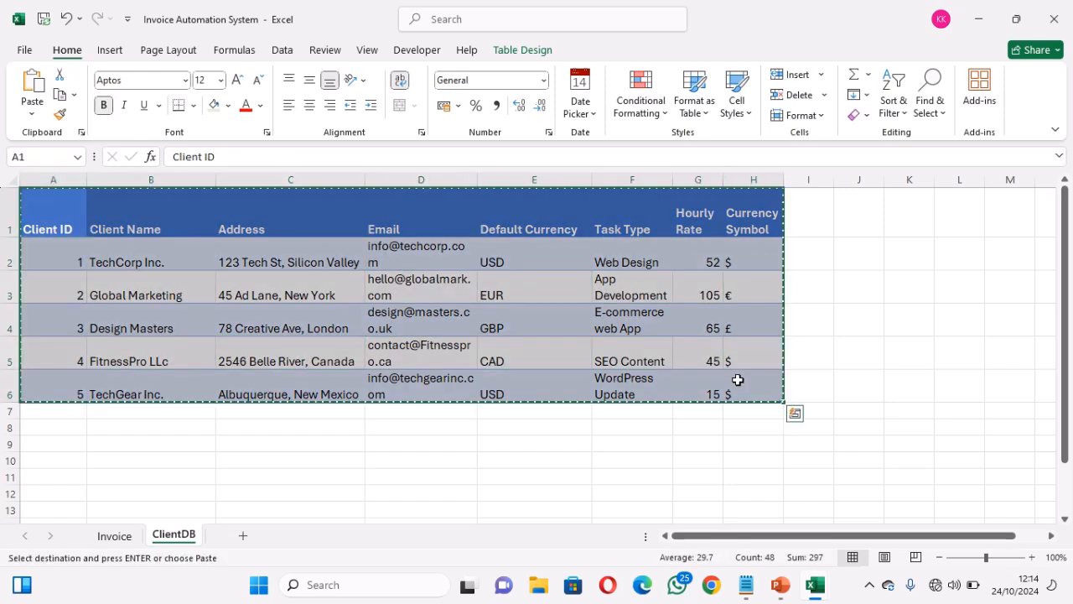
{"action": "mouse_move", "coordinate": [817, 587]}
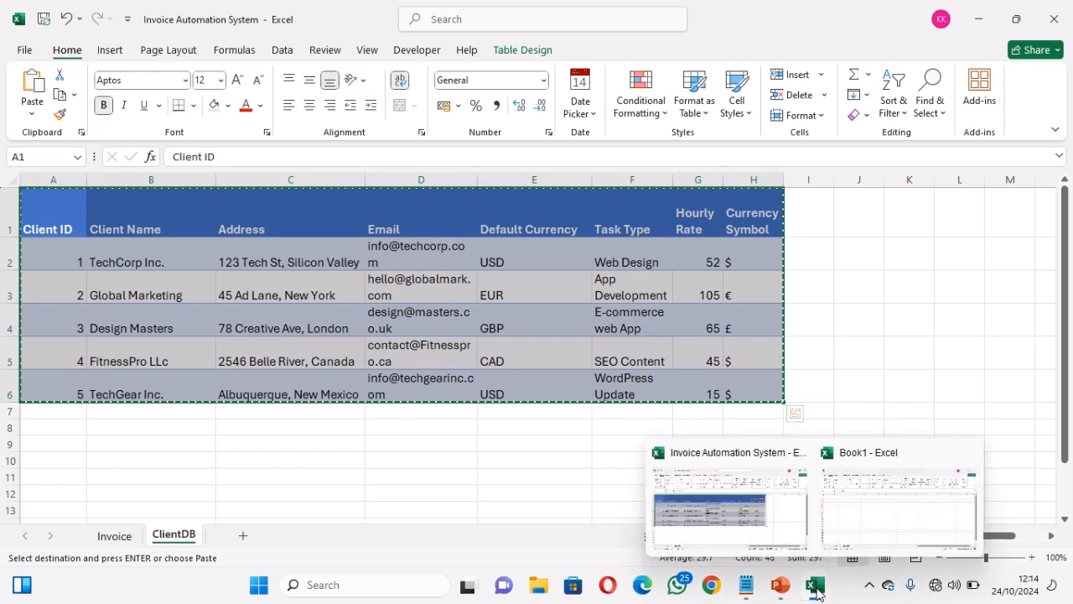
{"action": "left_click", "coordinate": [868, 545]}
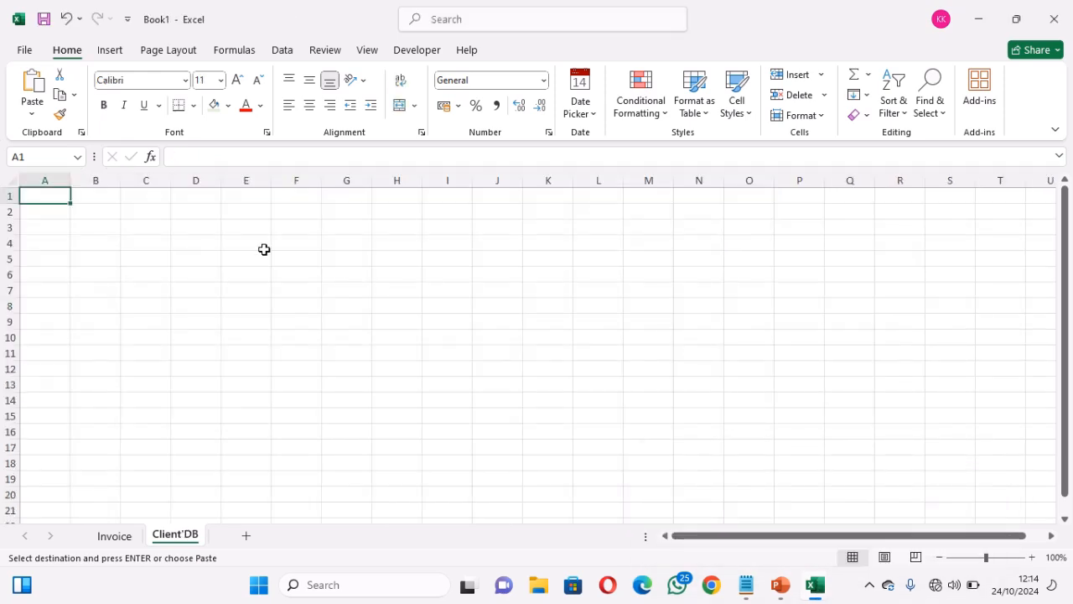
Paste the client table at A1, then try clearing its contents (undone) and its formats
{"action": "key", "text": "ctrl+v"}
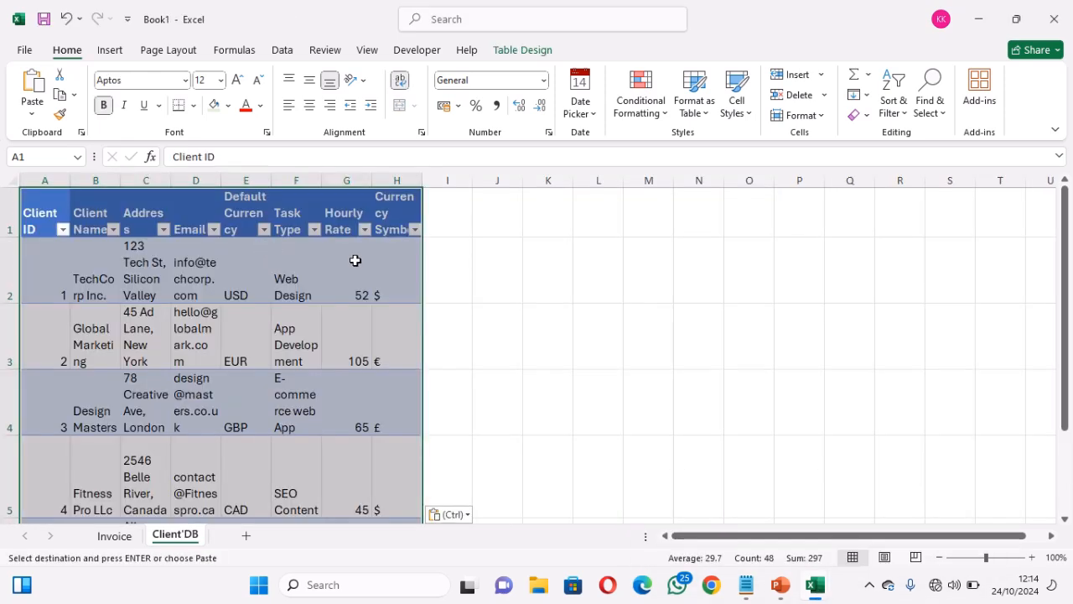
{"action": "left_click", "coordinate": [866, 117]}
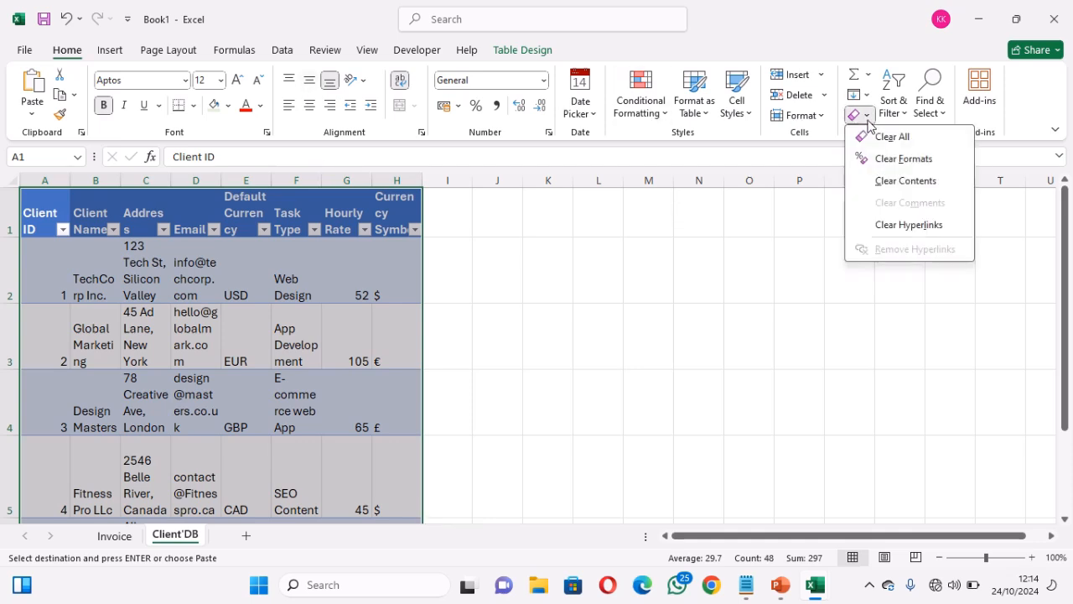
{"action": "left_click", "coordinate": [911, 181]}
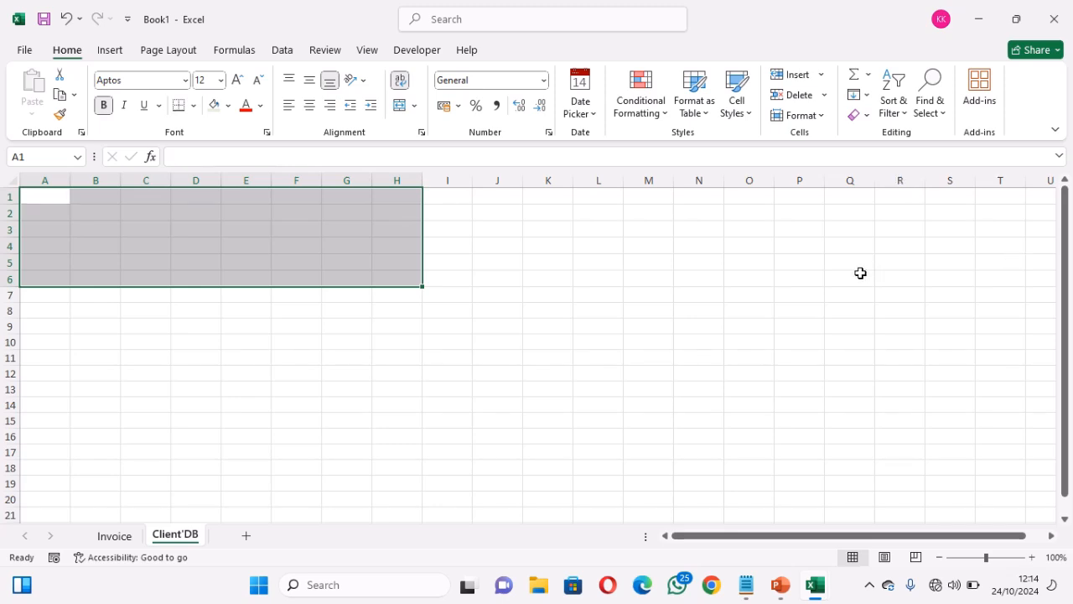
{"action": "key", "text": "ctrl+z"}
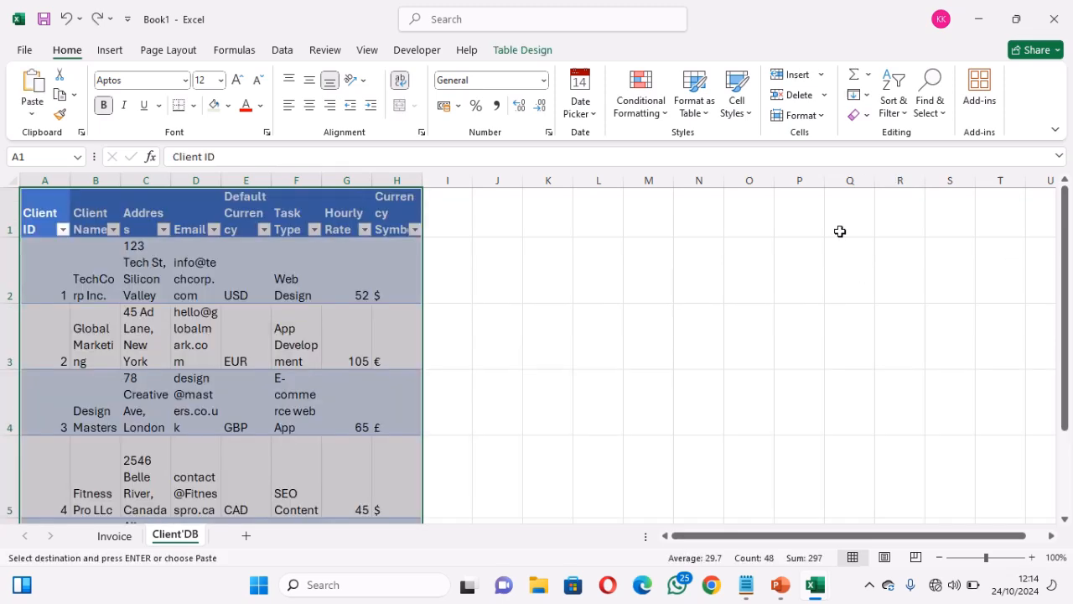
{"action": "left_click", "coordinate": [867, 117]}
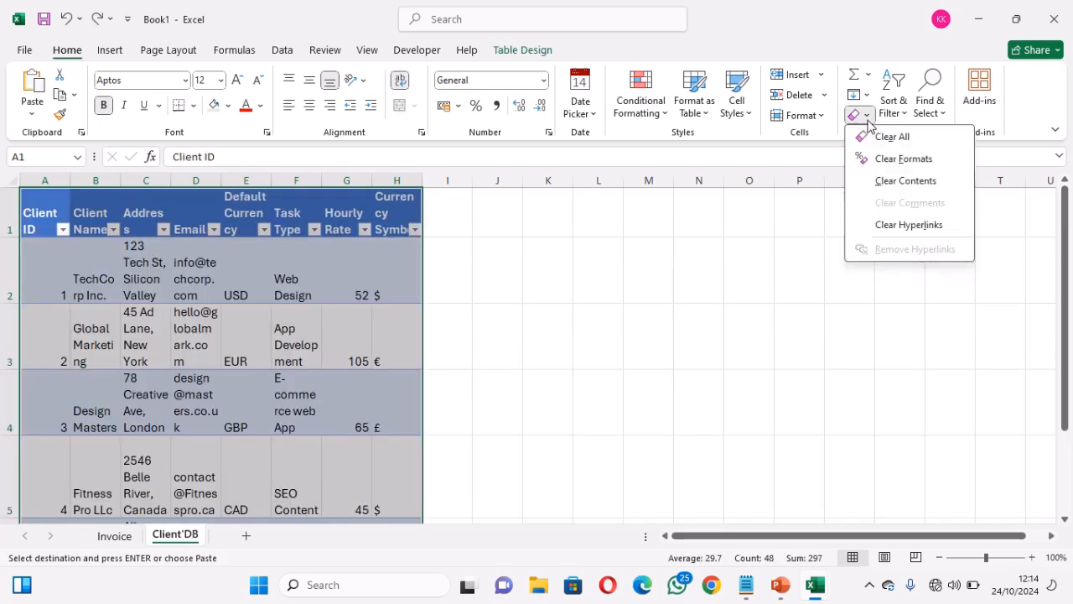
{"action": "left_click", "coordinate": [892, 159]}
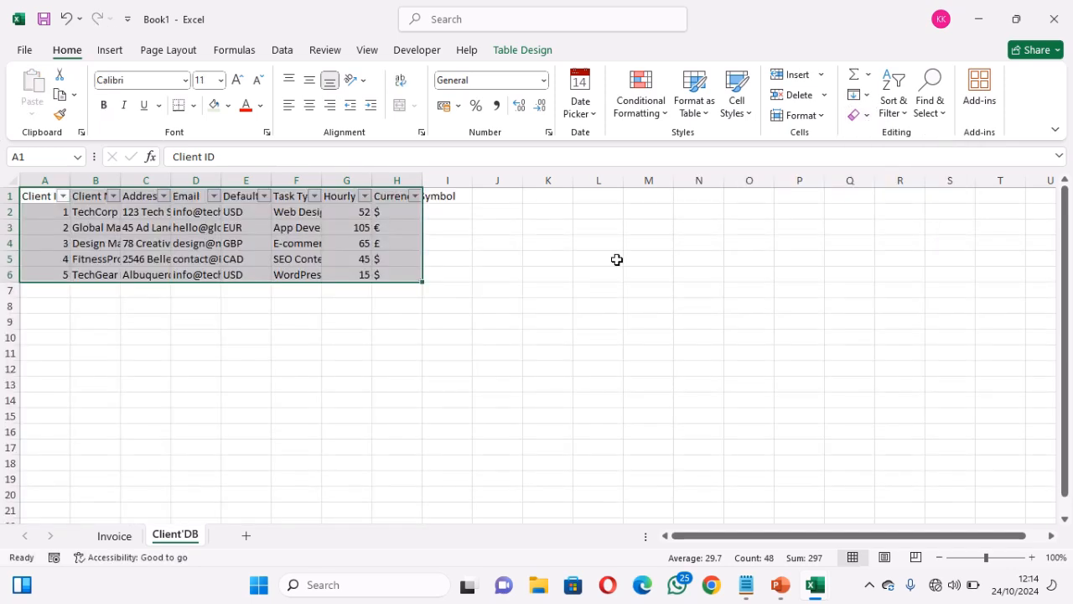
{"action": "left_click", "coordinate": [260, 319]}
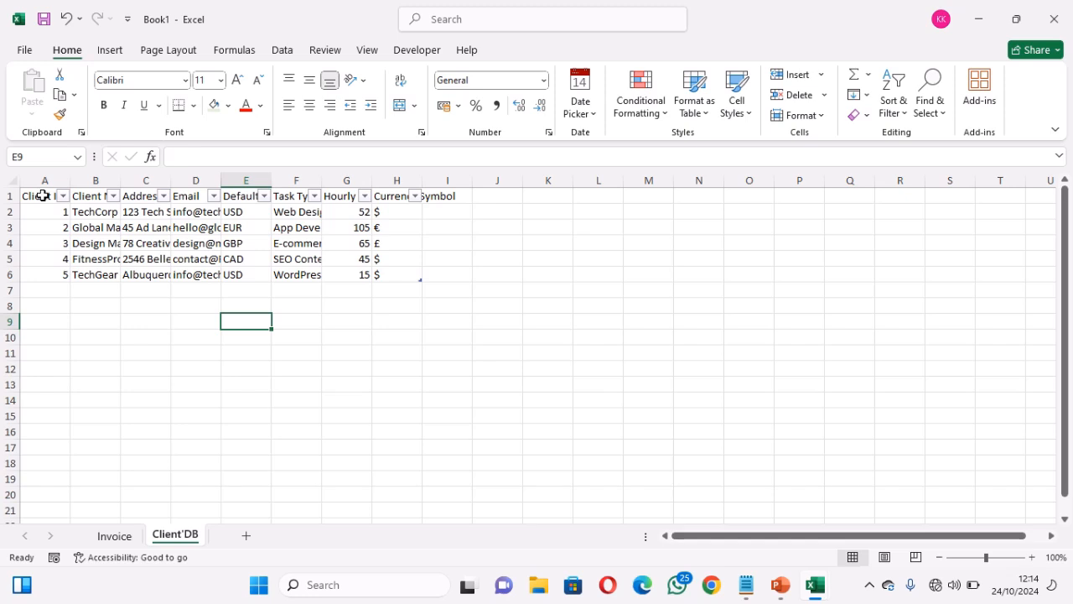
Select the whole sheet and paste the formatted client table back over the plain data
{"action": "left_click_drag", "start_coordinate": [42, 195], "coordinate": [431, 289]}
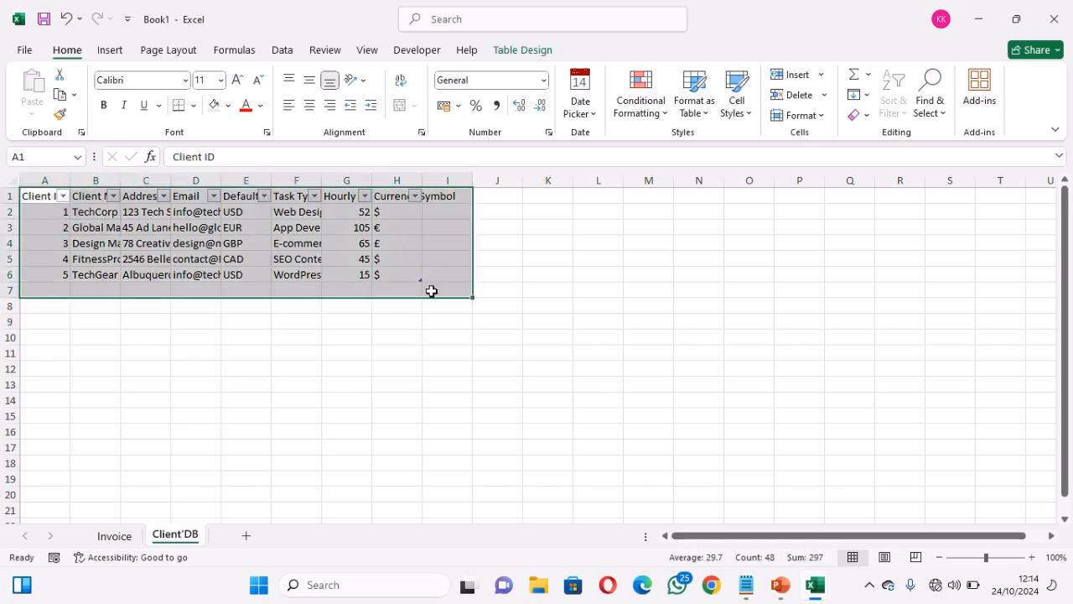
{"action": "left_click", "coordinate": [443, 217]}
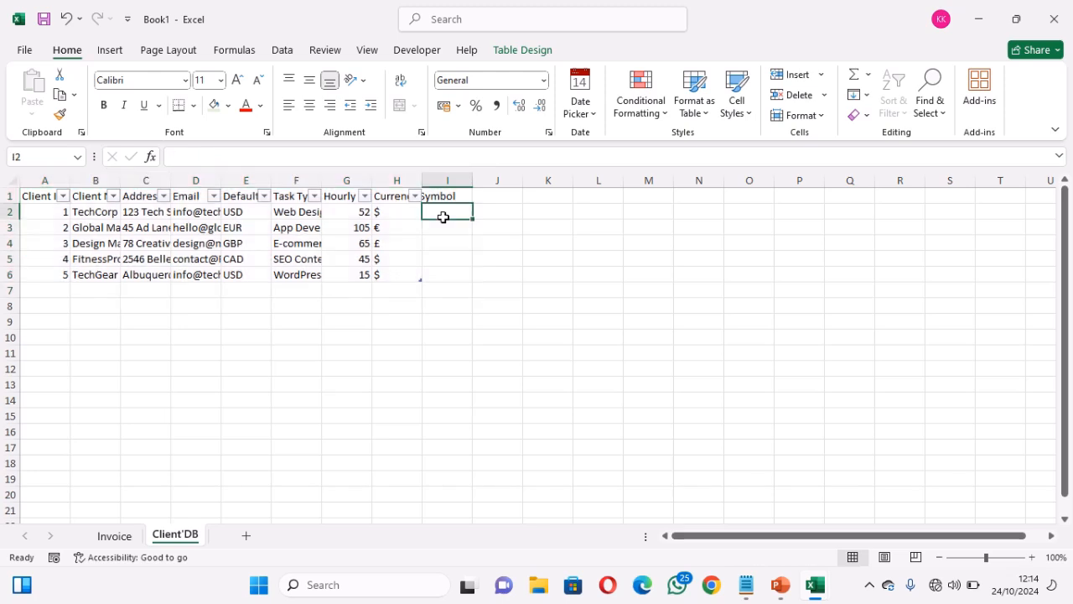
{"action": "left_click", "coordinate": [44, 198]}
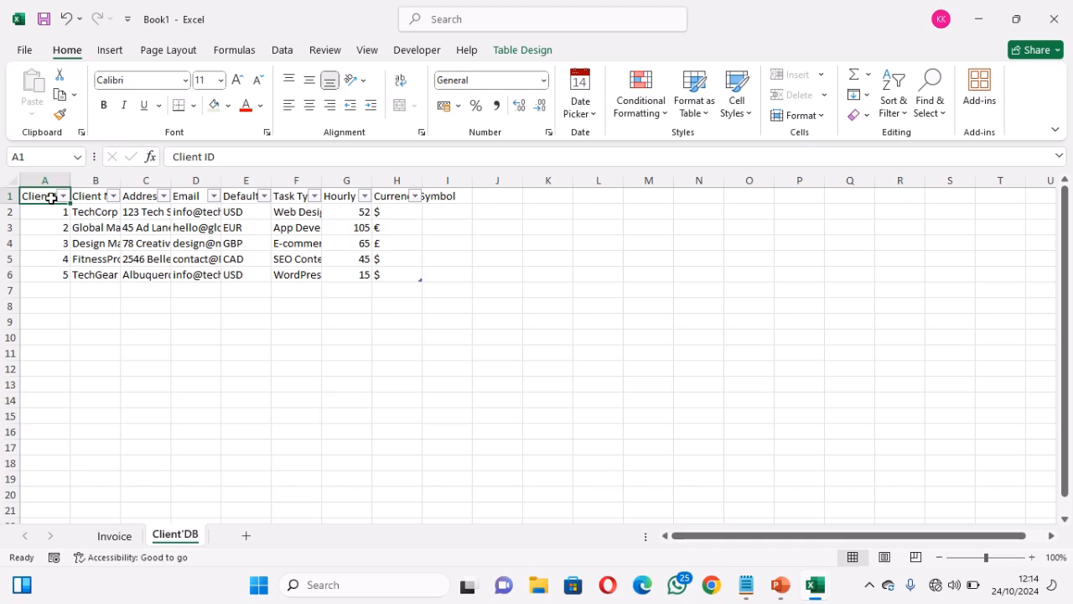
{"action": "left_click", "coordinate": [95, 198]}
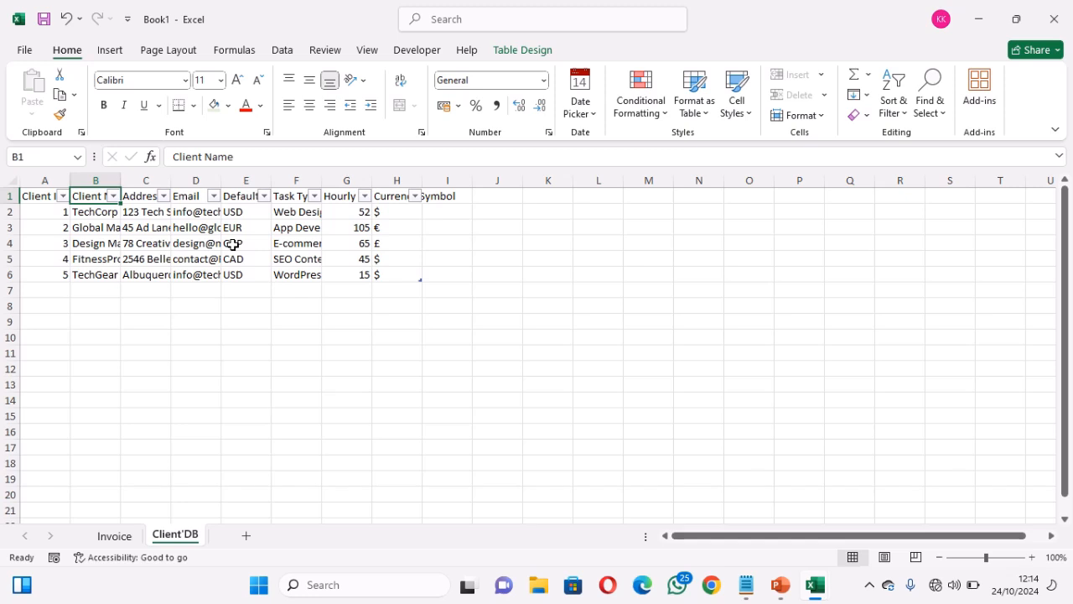
{"action": "key", "text": "ctrl+a"}
{"action": "key", "text": "ctrl+v"}
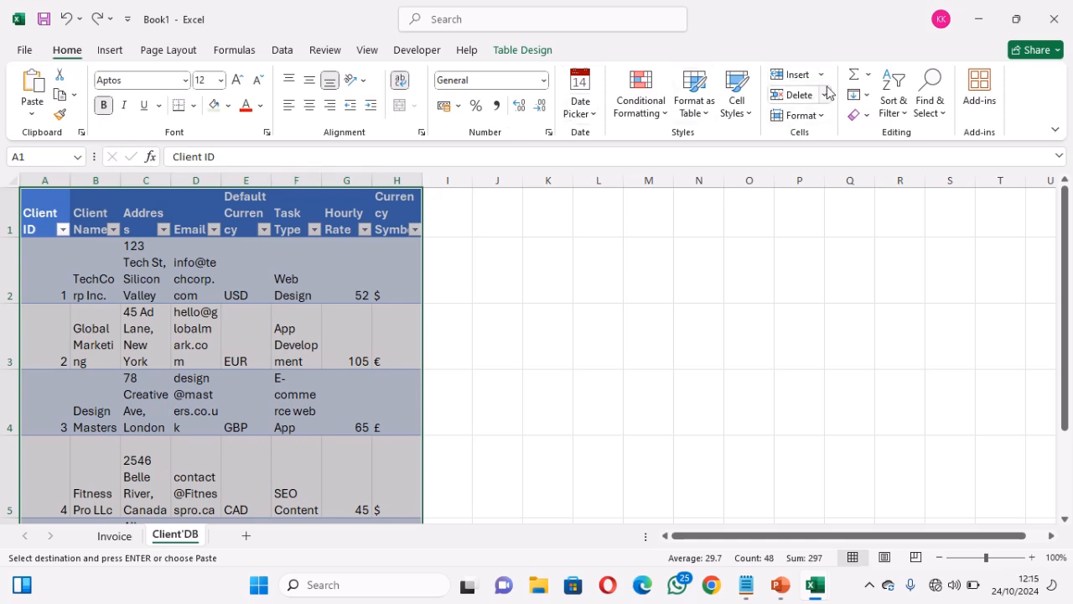
Set the client table columns A to H to width 20
{"action": "left_click", "coordinate": [825, 119]}
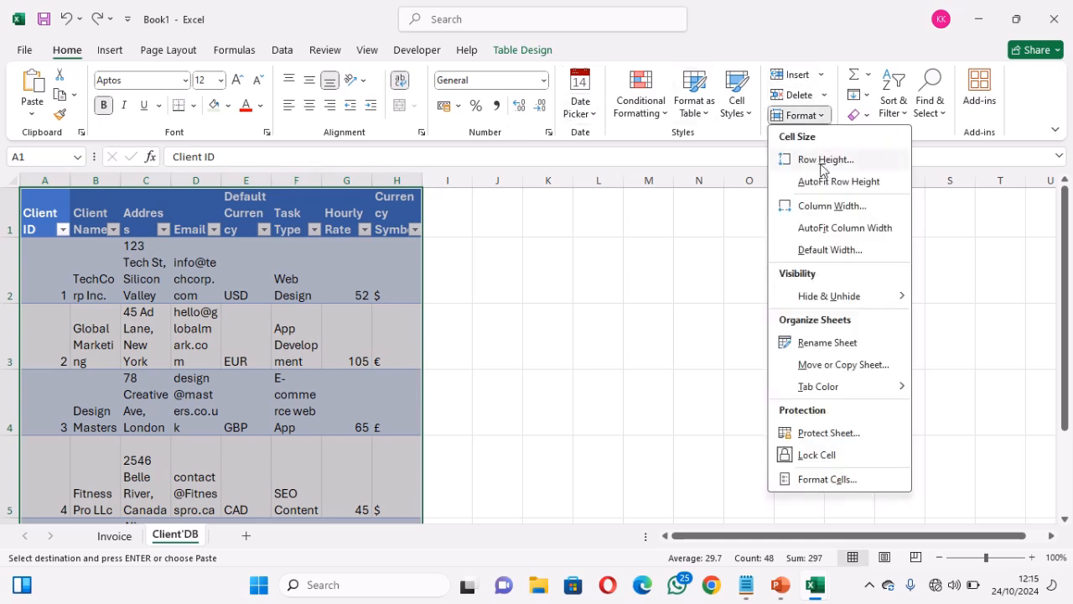
{"action": "left_click", "coordinate": [821, 206]}
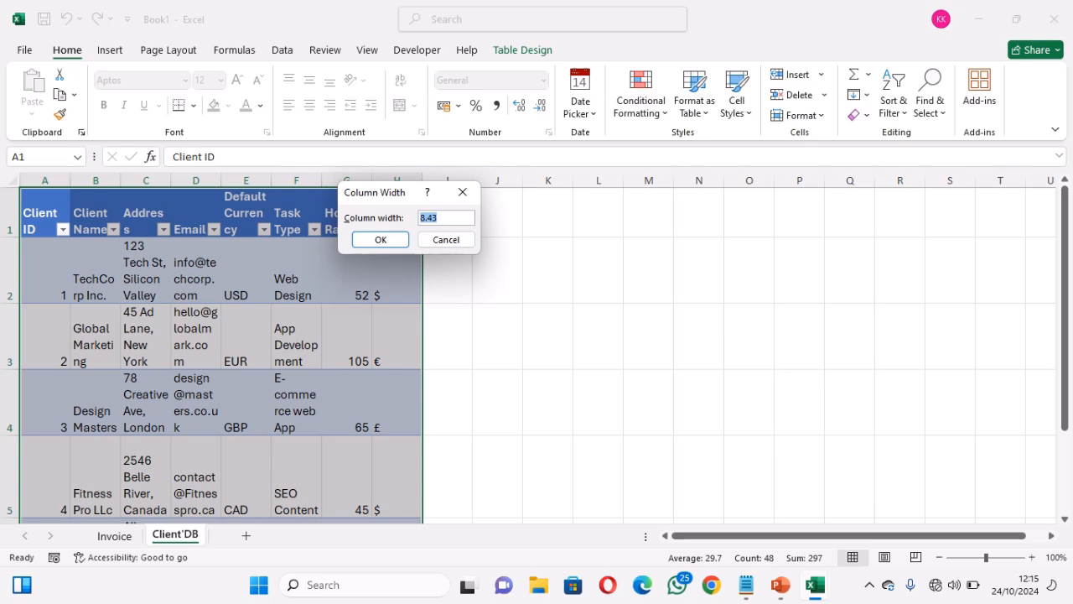
{"action": "type", "text": "20"}
{"action": "key", "text": "Return"}
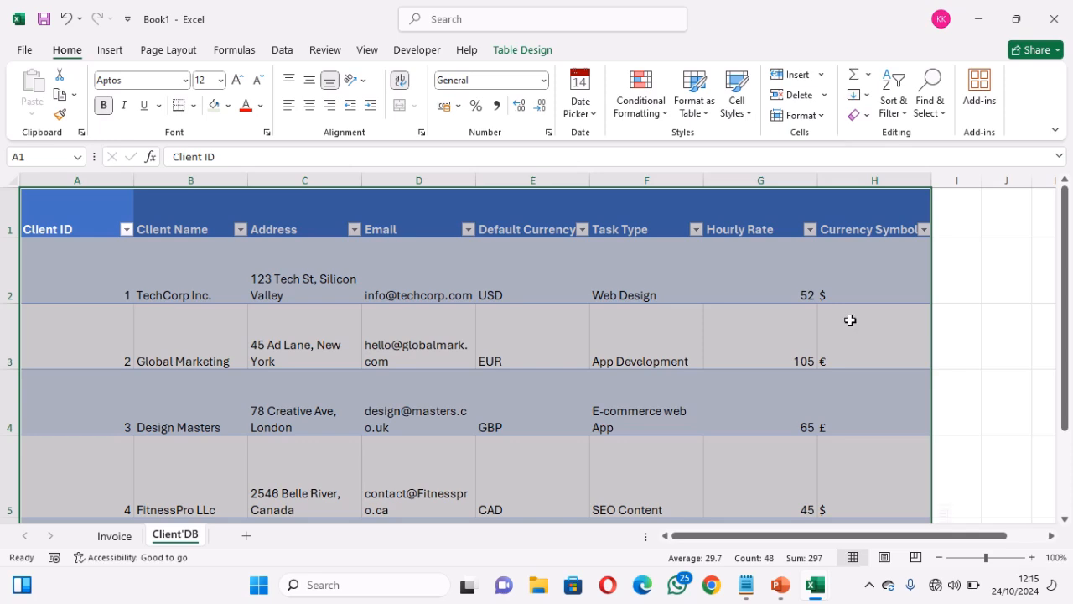
{"action": "left_click", "coordinate": [937, 376]}
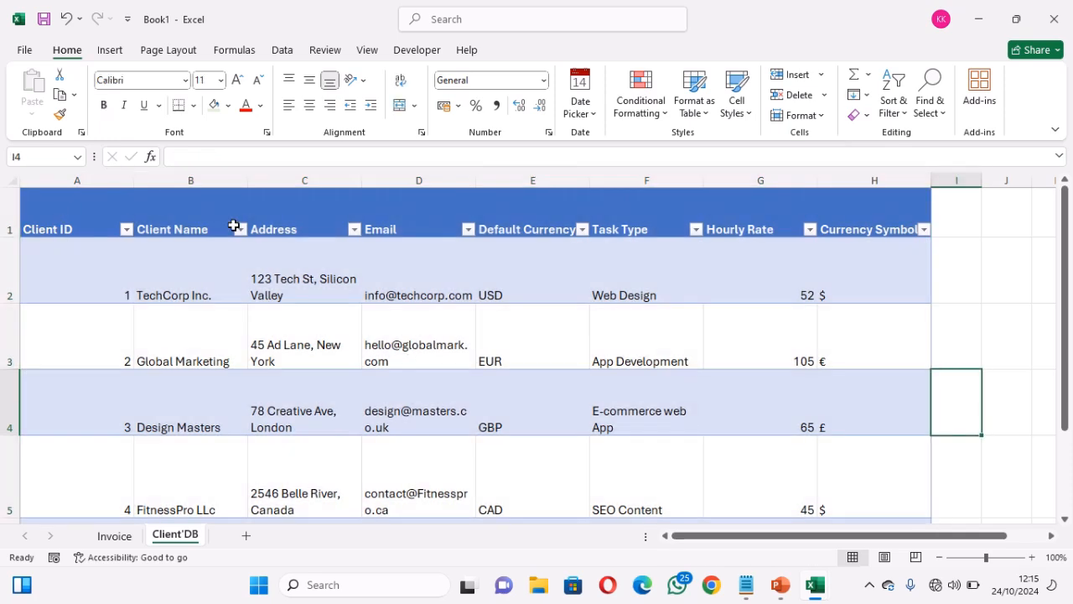
Check the Address, Email, Default Currency and Currency Symbol headers after widening
{"action": "left_click", "coordinate": [292, 222]}
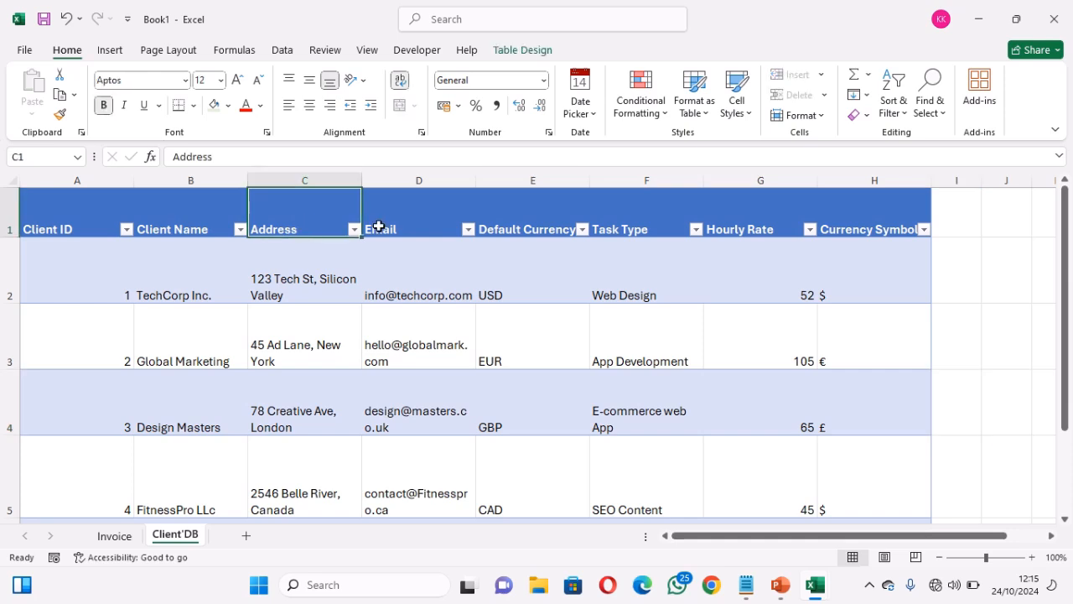
{"action": "left_click", "coordinate": [381, 227]}
{"action": "left_click", "coordinate": [542, 230]}
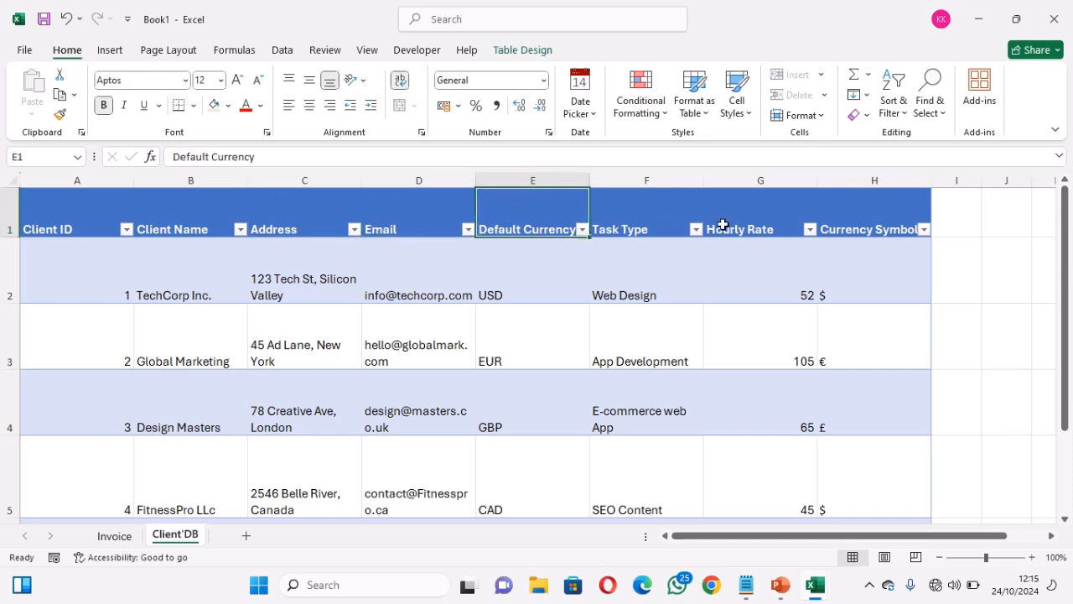
{"action": "left_click", "coordinate": [869, 229]}
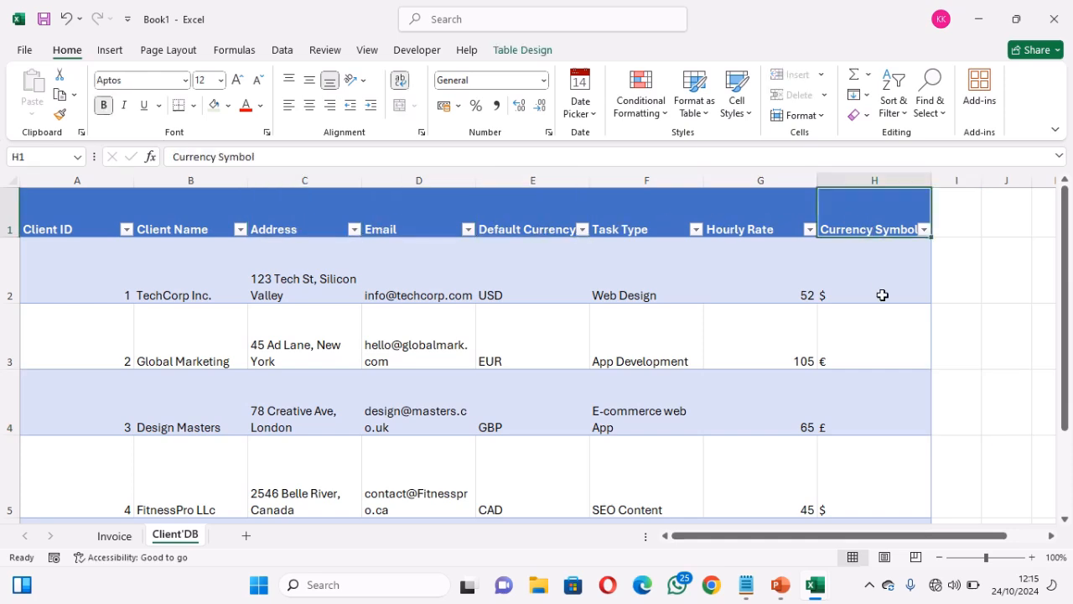
{"action": "mouse_move", "coordinate": [1067, 315]}
{"action": "left_mouse_down"}
{"action": "mouse_move", "coordinate": [1069, 347]}
{"action": "mouse_move", "coordinate": [1068, 316]}
{"action": "left_mouse_up"}
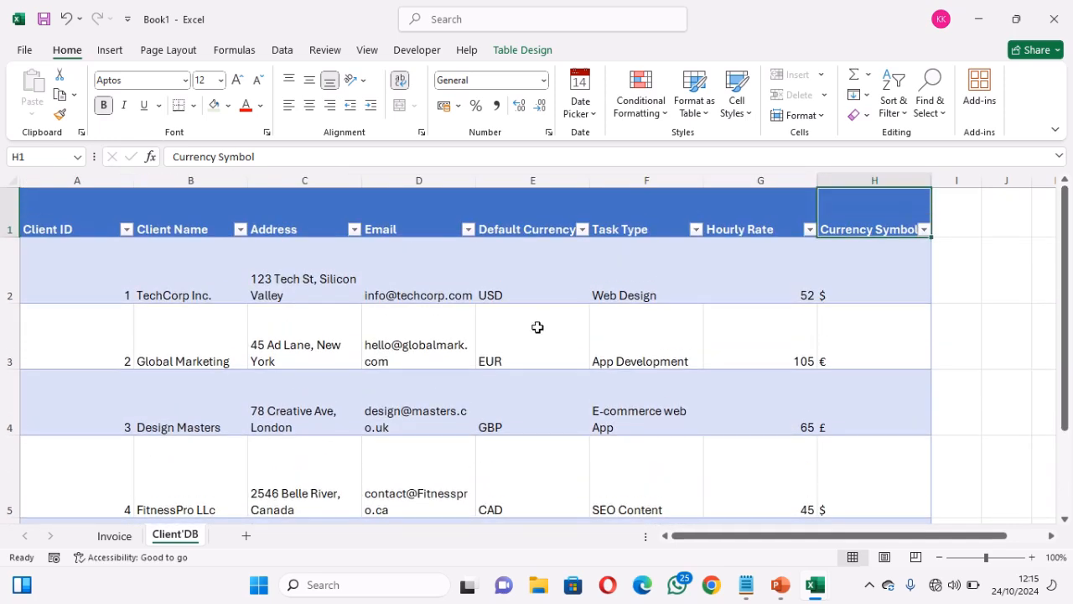
{"action": "left_click", "coordinate": [258, 366]}
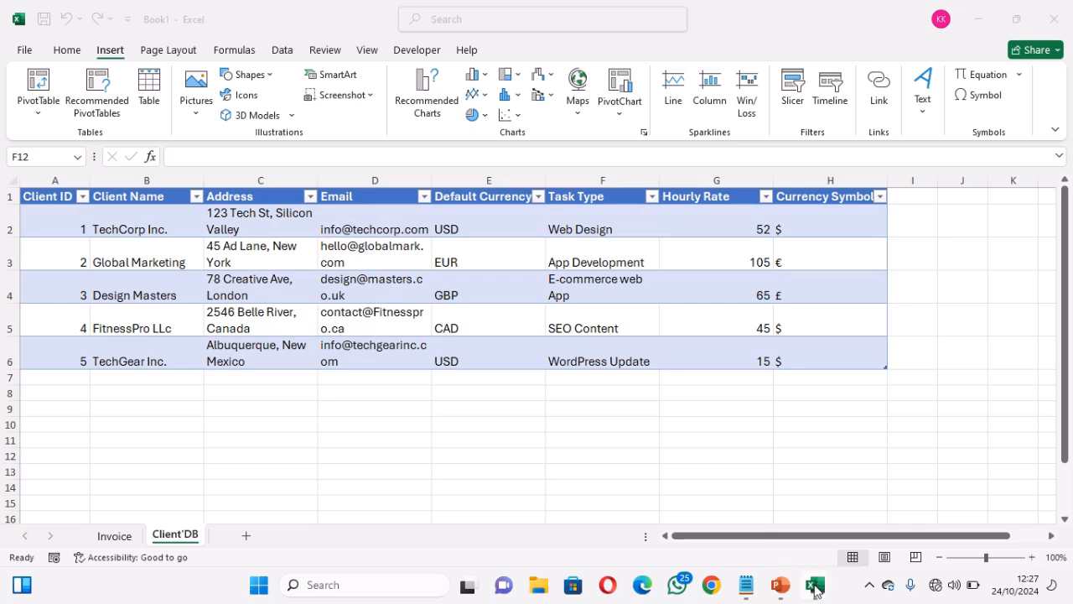
{"action": "mouse_move", "coordinate": [818, 586]}
{"action": "left_click", "coordinate": [710, 519]}
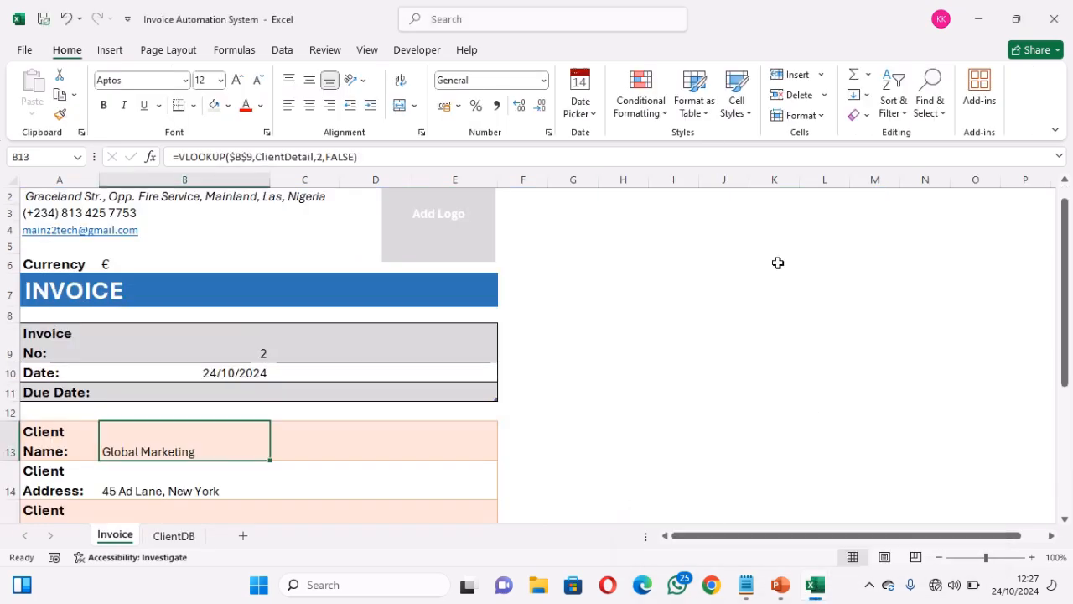
{"action": "left_click", "coordinate": [1058, 19]}
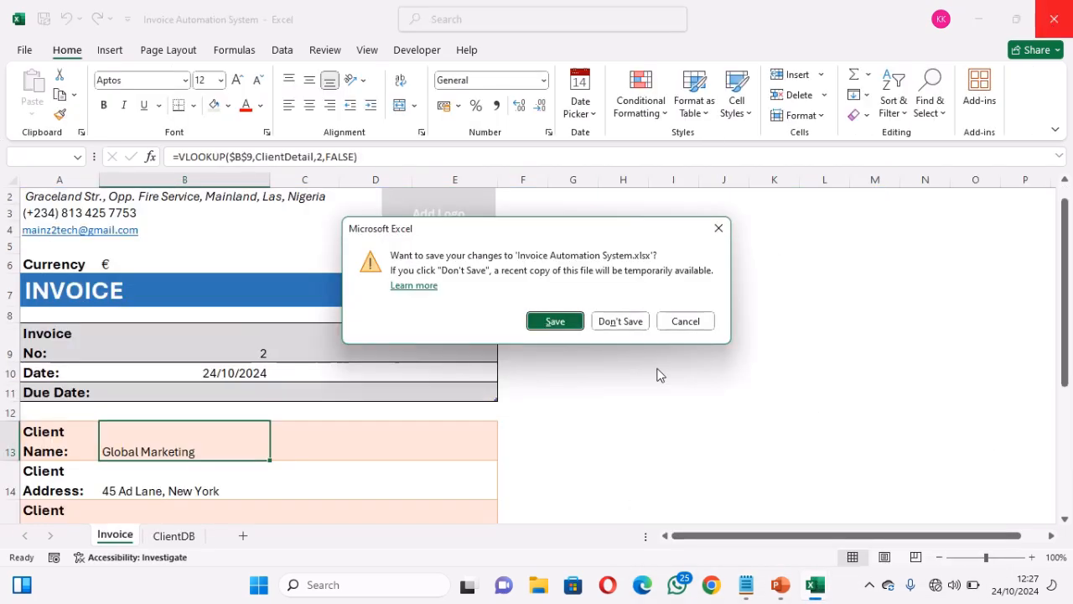
{"action": "left_click", "coordinate": [620, 321]}
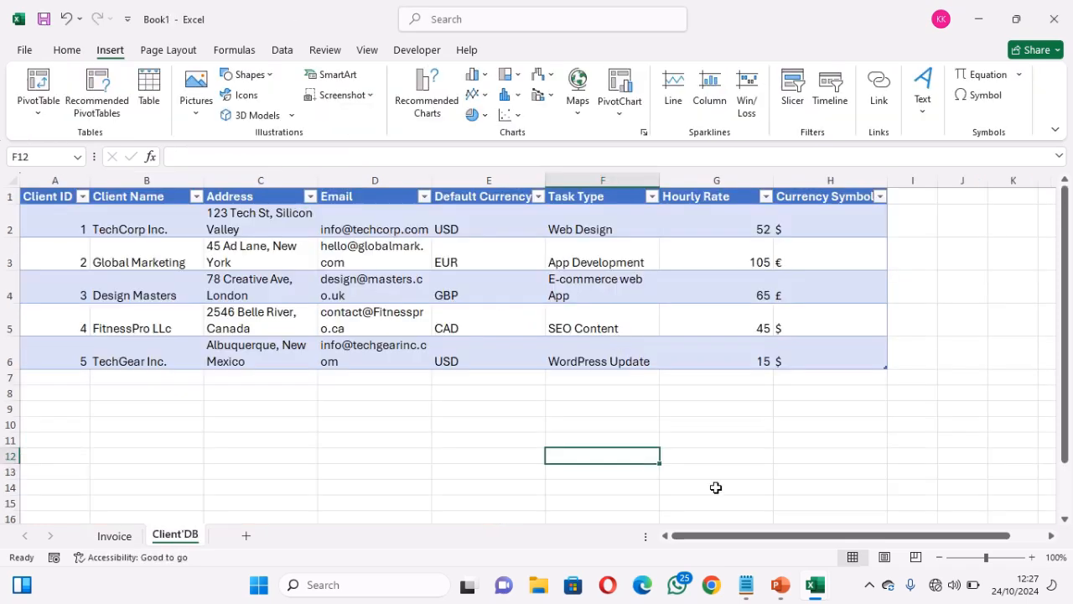
{"action": "left_click", "coordinate": [140, 220]}
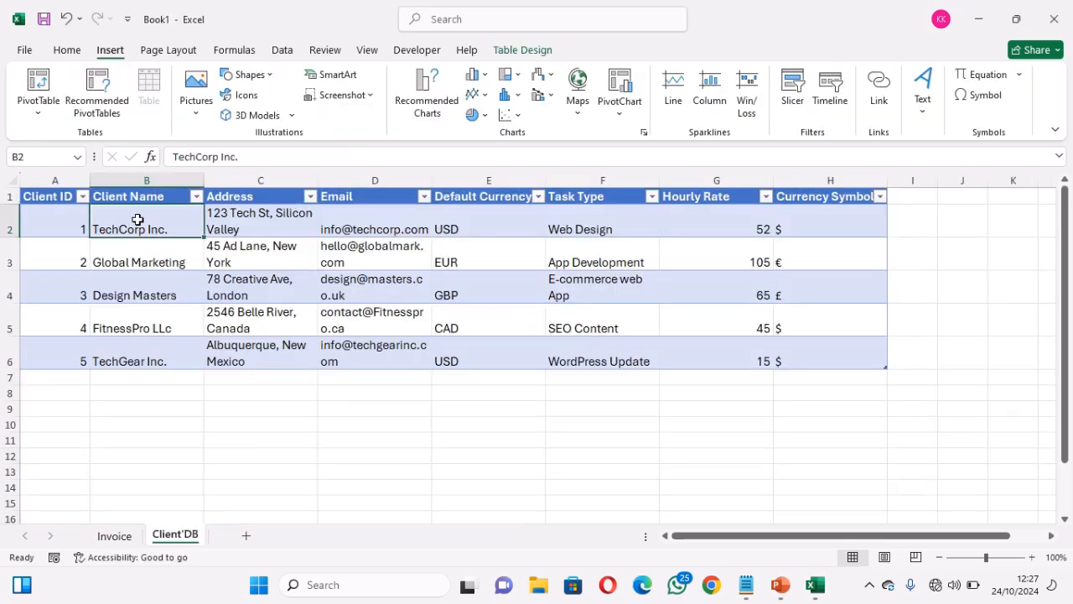
{"action": "left_click", "coordinate": [57, 224]}
{"action": "left_click", "coordinate": [65, 275]}
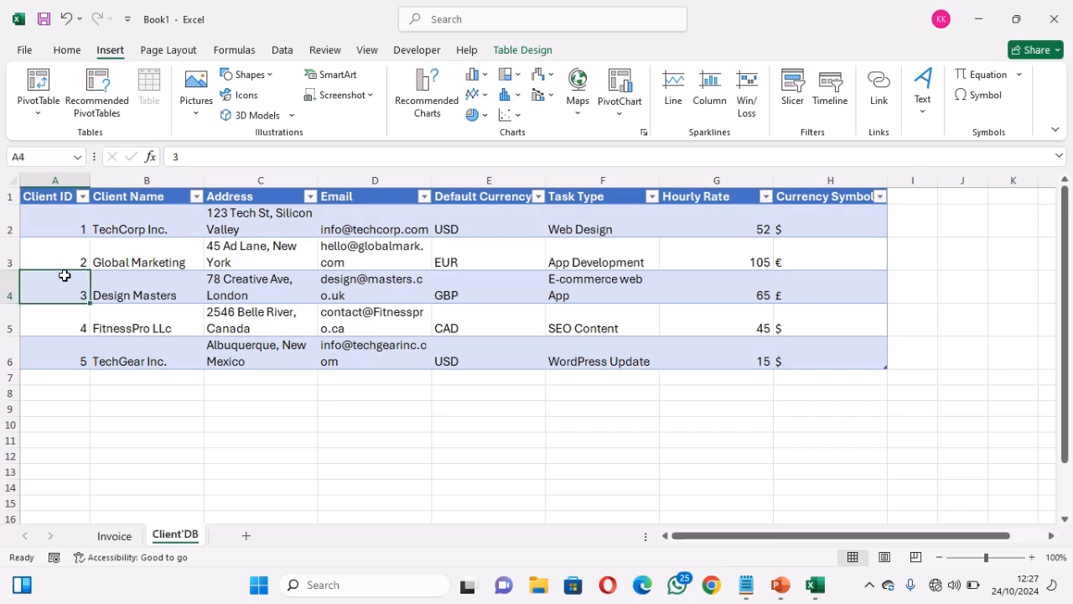
{"action": "left_click", "coordinate": [63, 319]}
{"action": "left_click", "coordinate": [62, 354]}
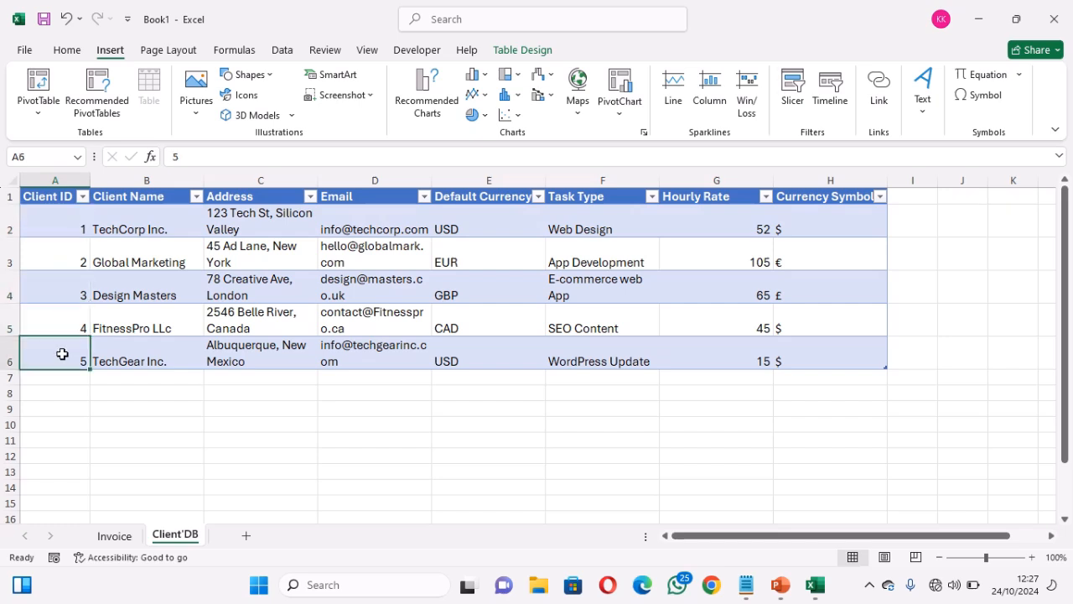
{"action": "left_click", "coordinate": [64, 235]}
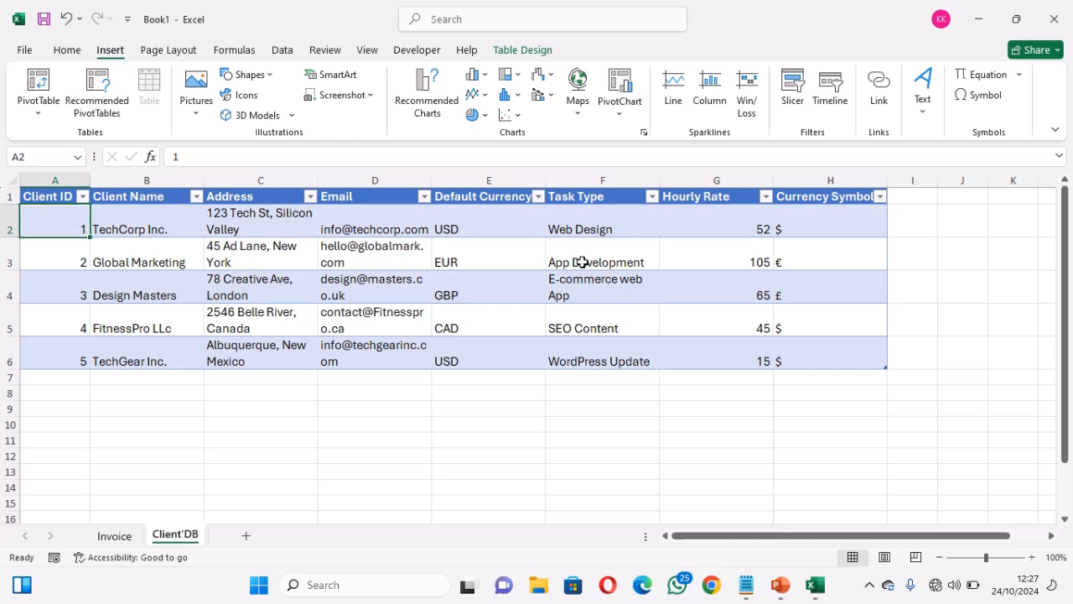
{"action": "left_click", "coordinate": [246, 257]}
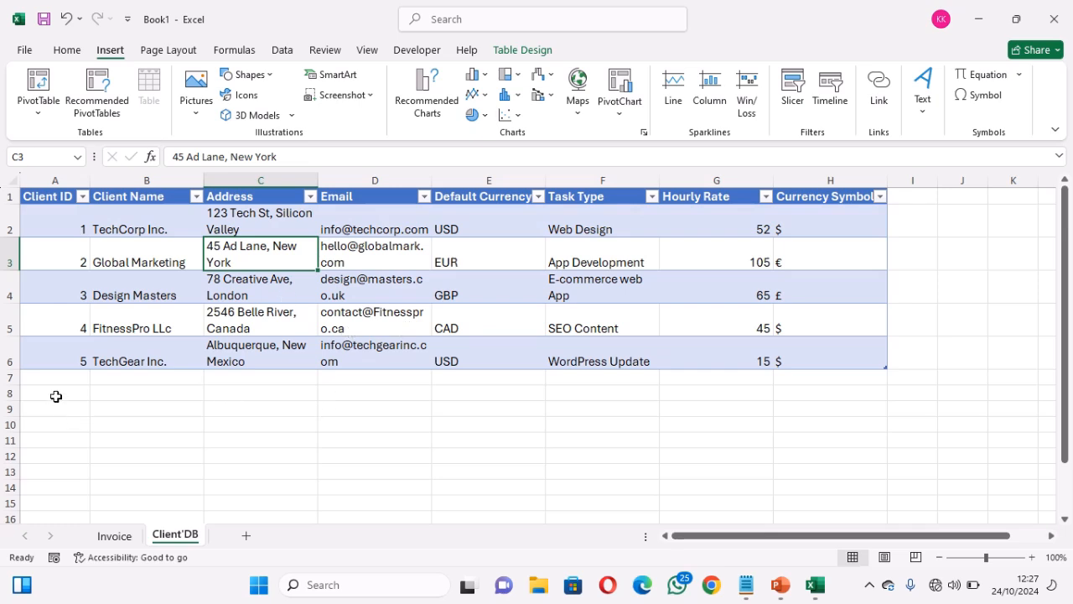
{"action": "left_click_drag", "start_coordinate": [56, 396], "coordinate": [784, 476]}
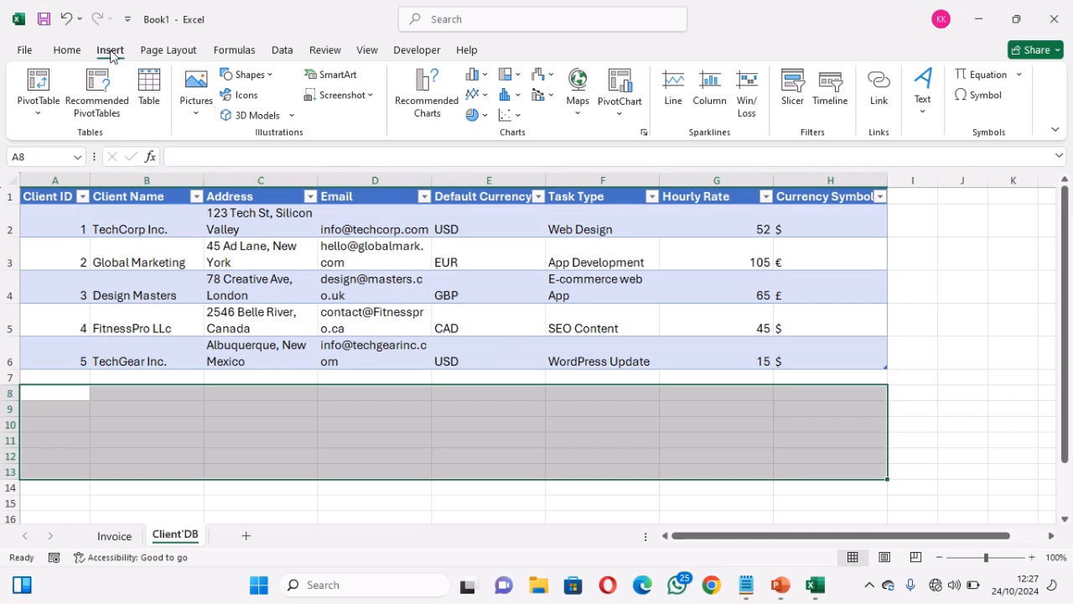
{"action": "left_click", "coordinate": [150, 90]}
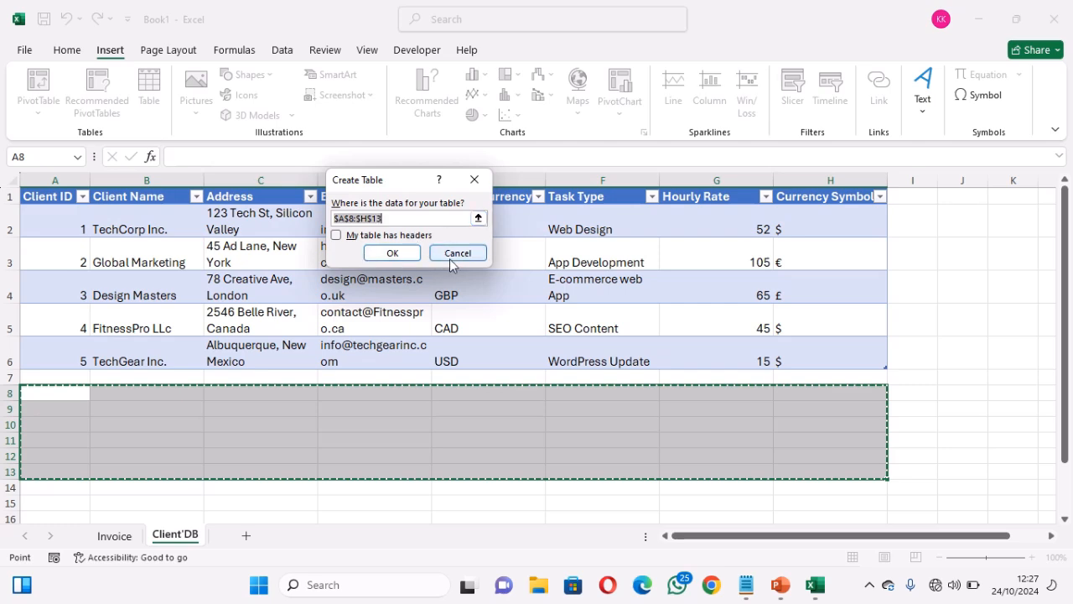
{"action": "left_click", "coordinate": [393, 254]}
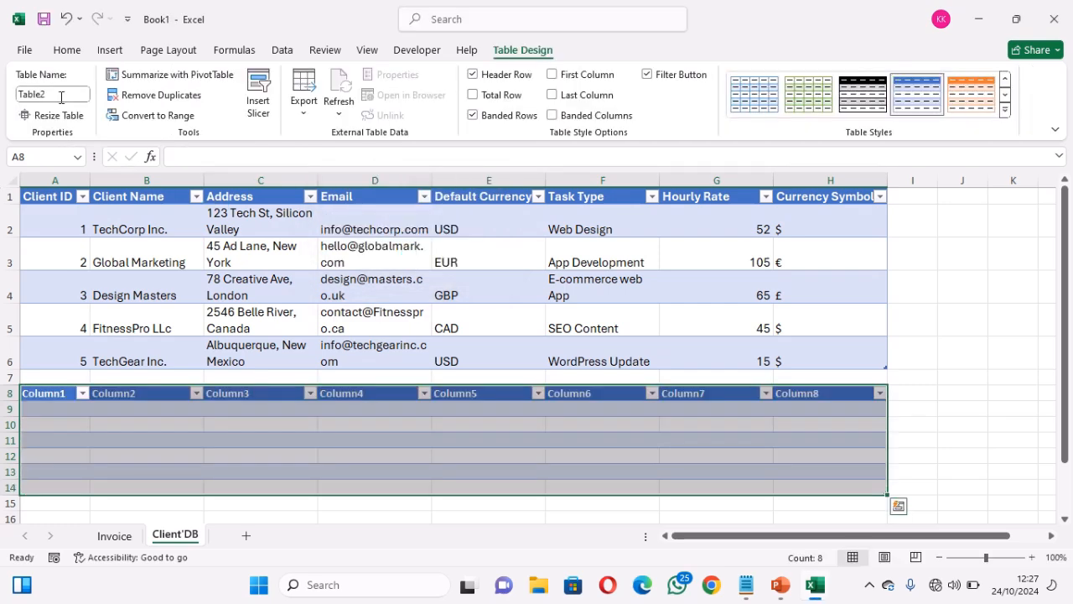
{"action": "left_click", "coordinate": [61, 97]}
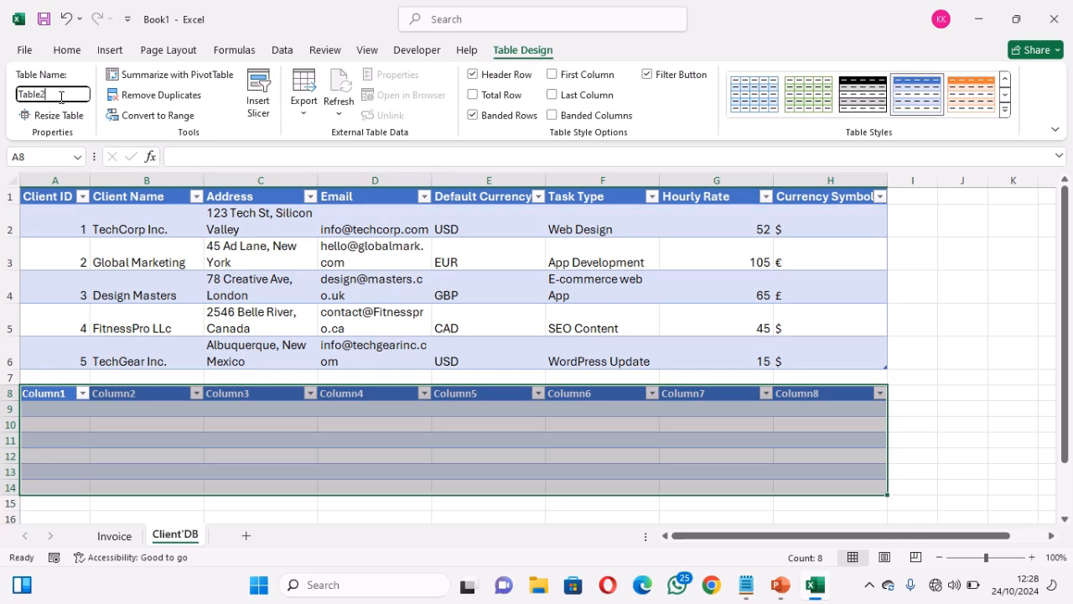
{"action": "left_click", "coordinate": [67, 21]}
{"action": "left_click", "coordinate": [67, 21]}
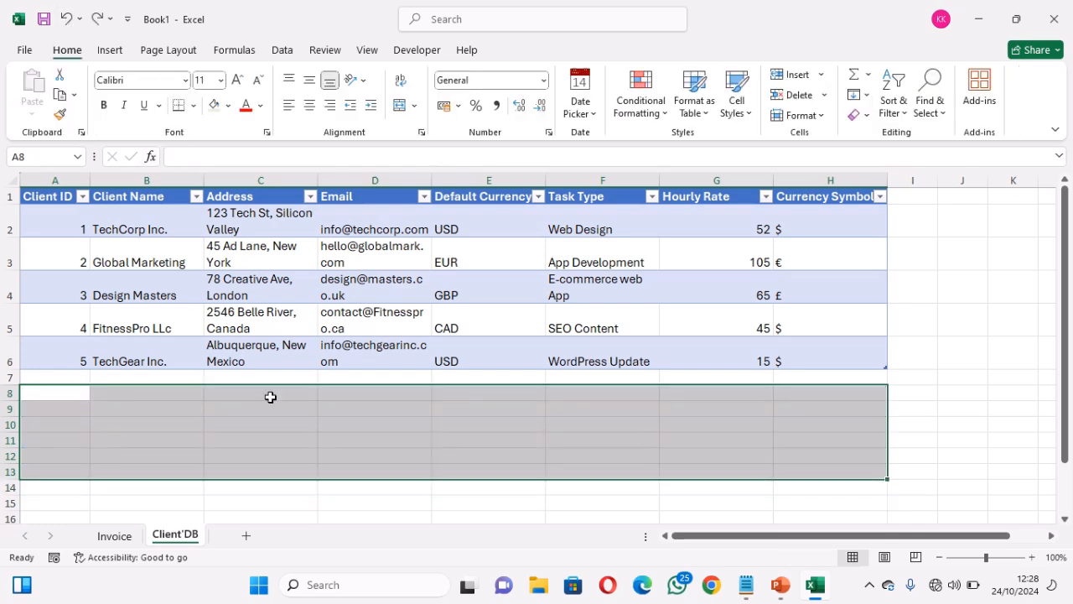
Confirm in Table Design that the client table is named ClientDetail
{"action": "left_click", "coordinate": [408, 434]}
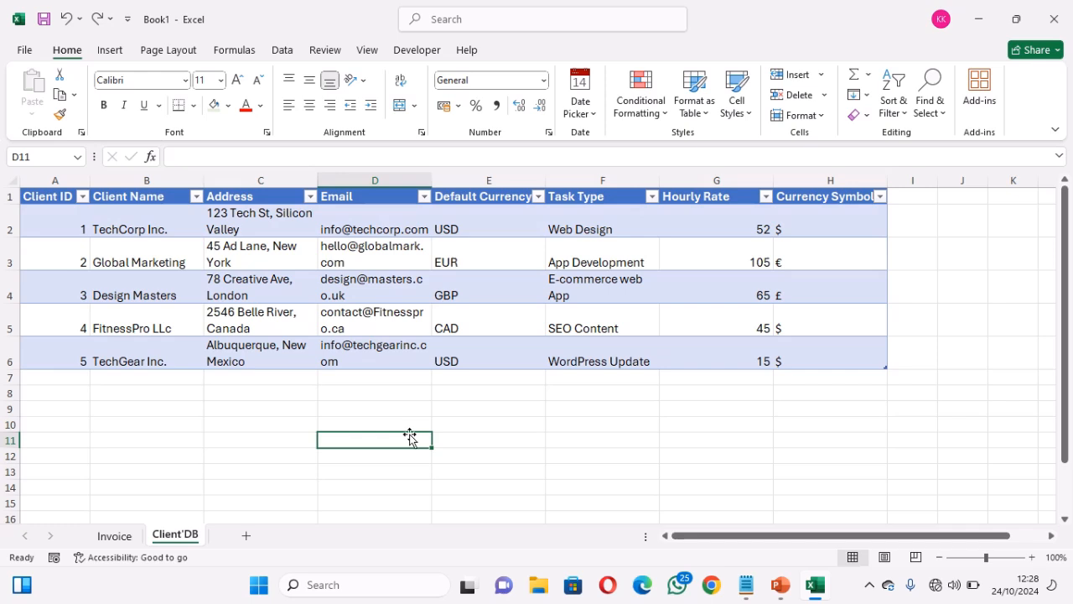
{"action": "left_click", "coordinate": [121, 238]}
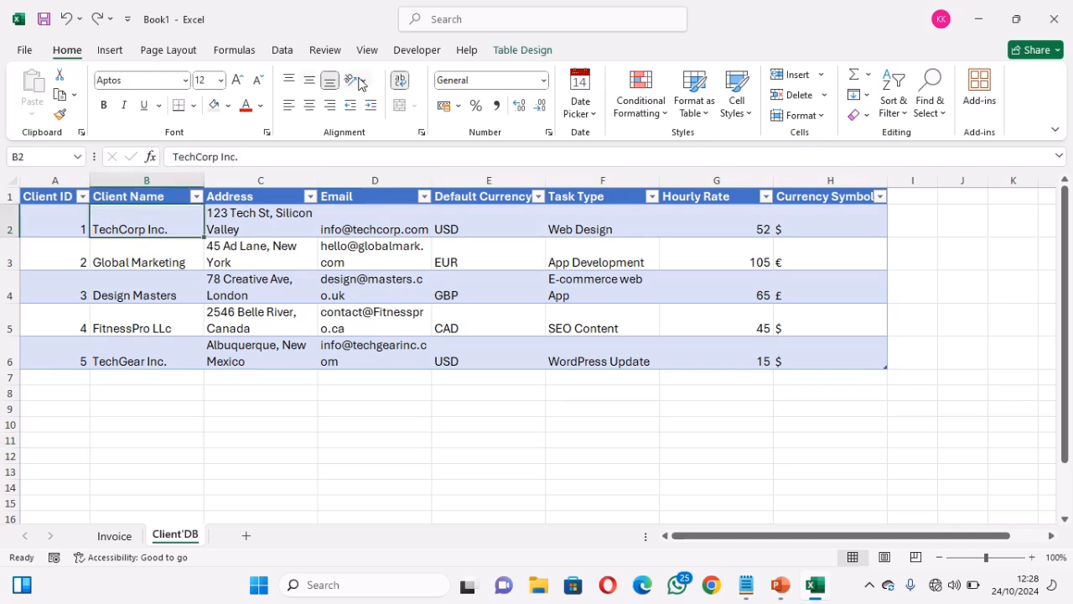
{"action": "left_click", "coordinate": [528, 51]}
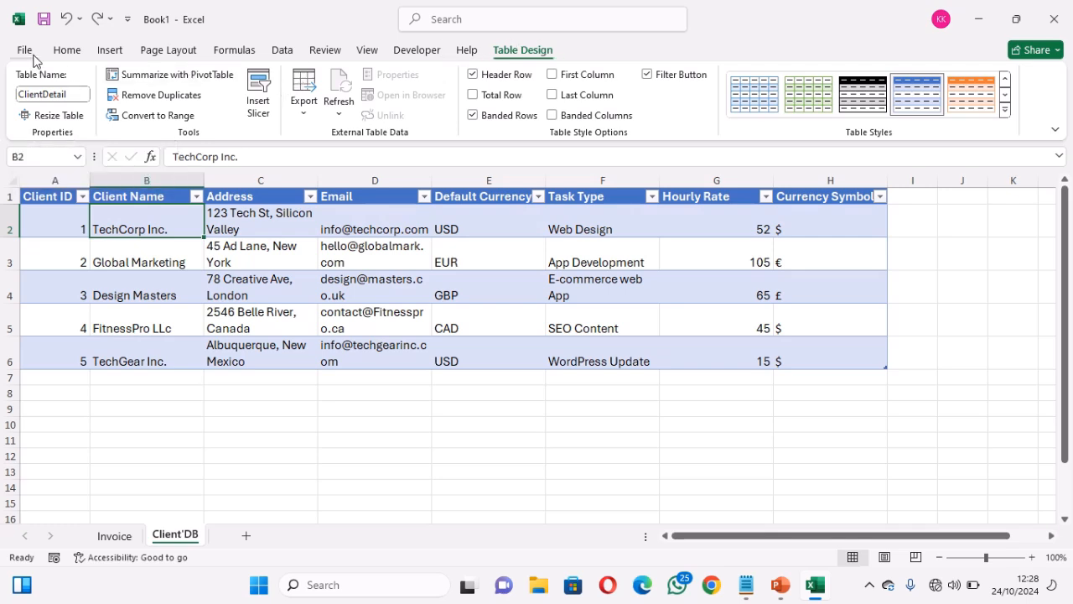
{"action": "left_click", "coordinate": [67, 51]}
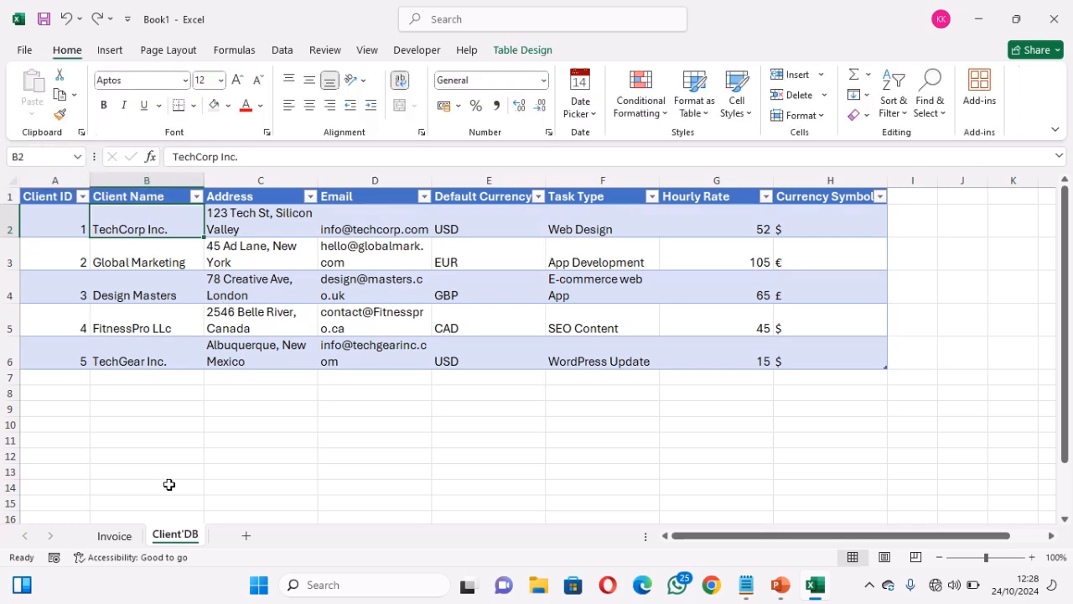
Switch between the Invoice and ClientDB sheets, ending on the Invoice sheet
{"action": "left_click", "coordinate": [116, 536]}
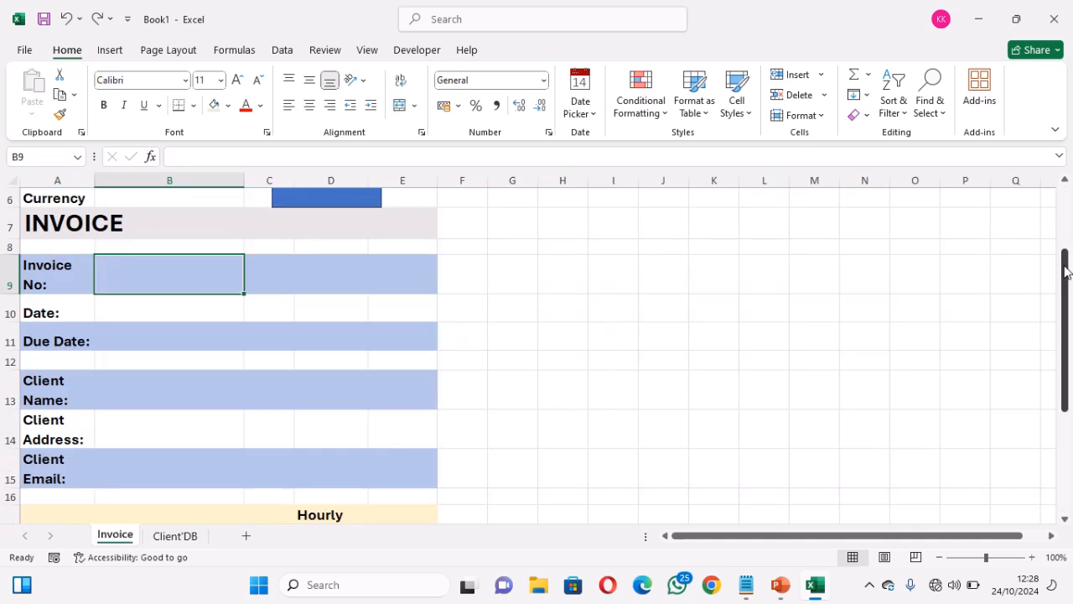
{"action": "left_click_drag", "start_coordinate": [1065, 271], "coordinate": [1061, 196]}
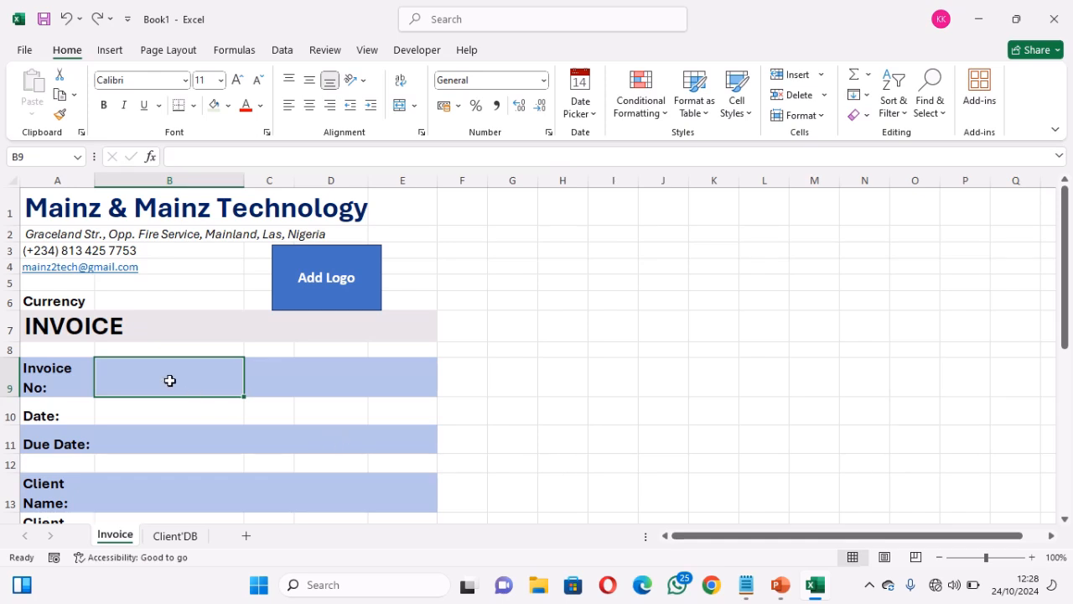
{"action": "left_click", "coordinate": [185, 536]}
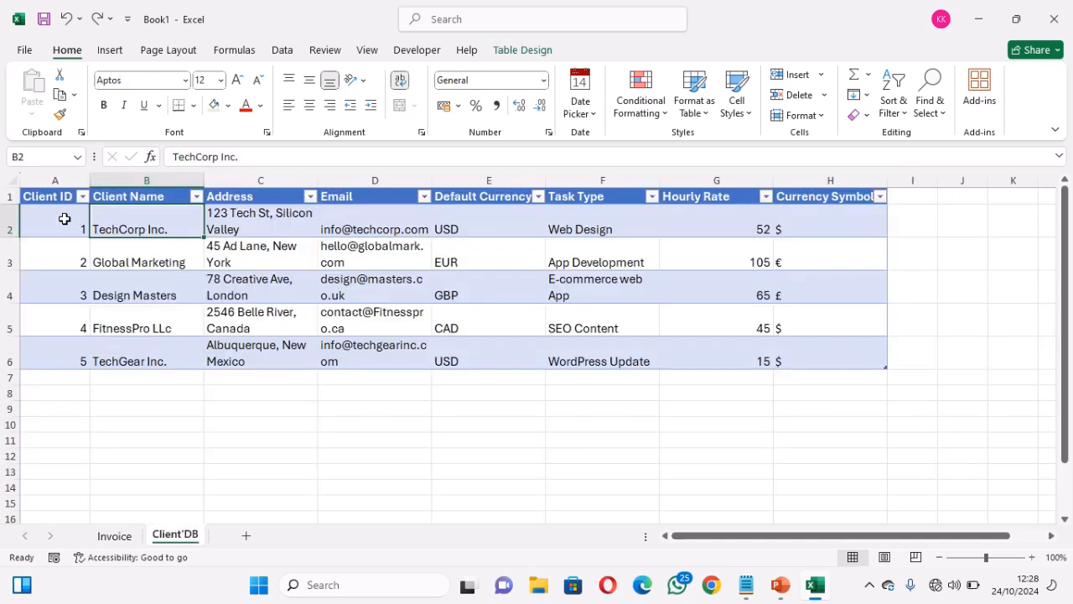
{"action": "left_click", "coordinate": [116, 538]}
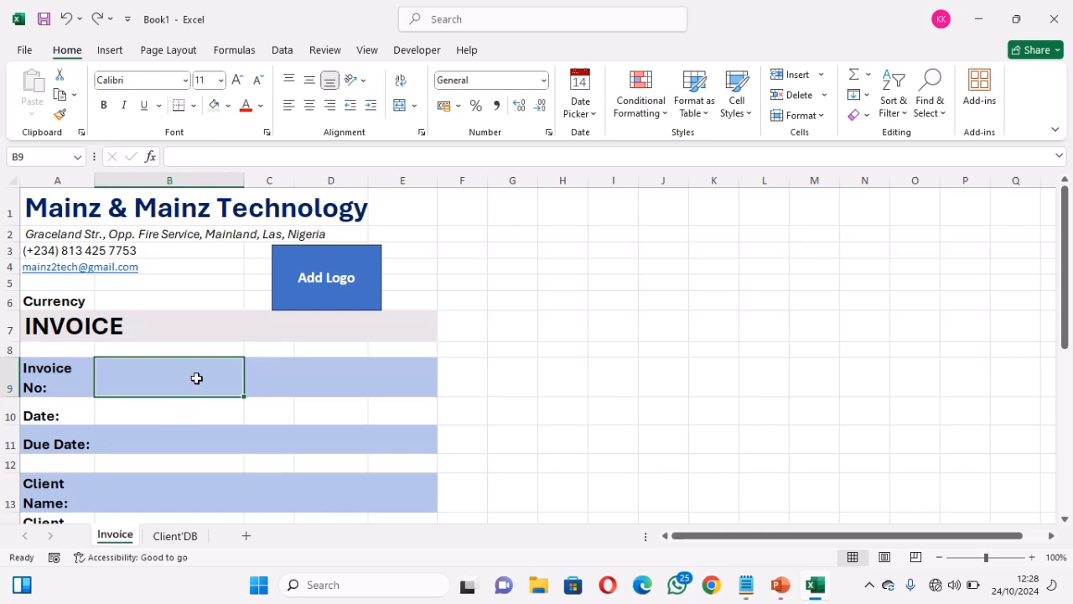
{"action": "left_click", "coordinate": [177, 536]}
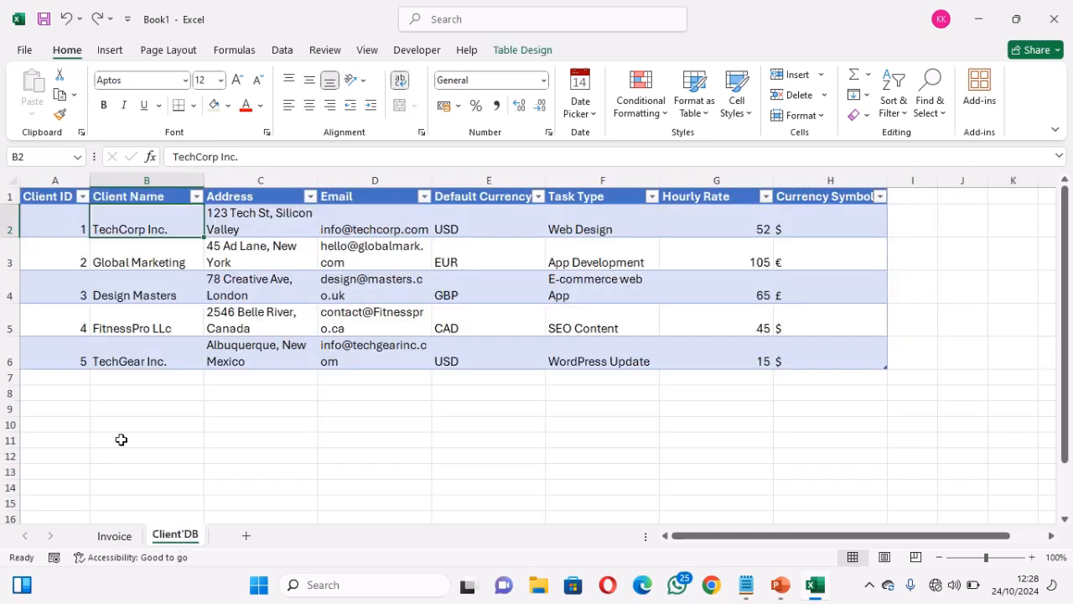
{"action": "left_click", "coordinate": [117, 536]}
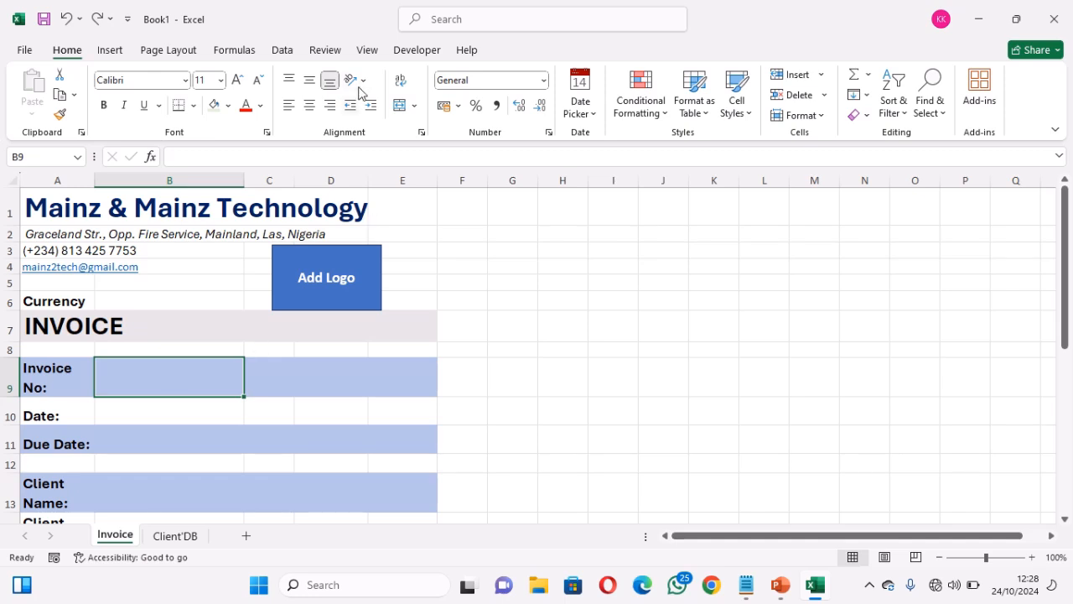
{"action": "left_click", "coordinate": [287, 52]}
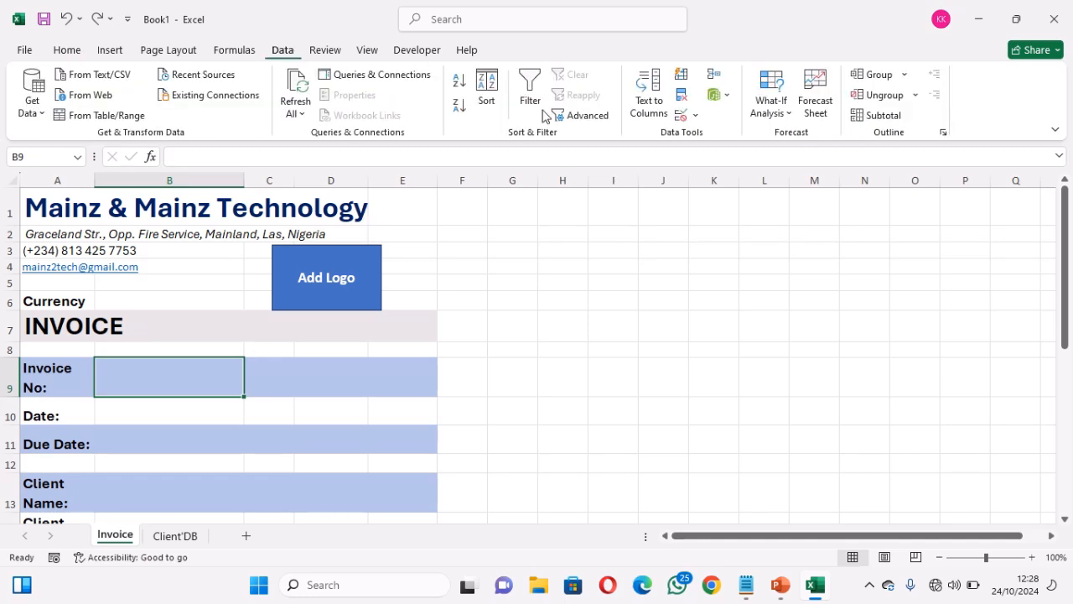
Add List data validation to B9 with source Client'DB!$A$2:$A$25
{"action": "left_click", "coordinate": [695, 116]}
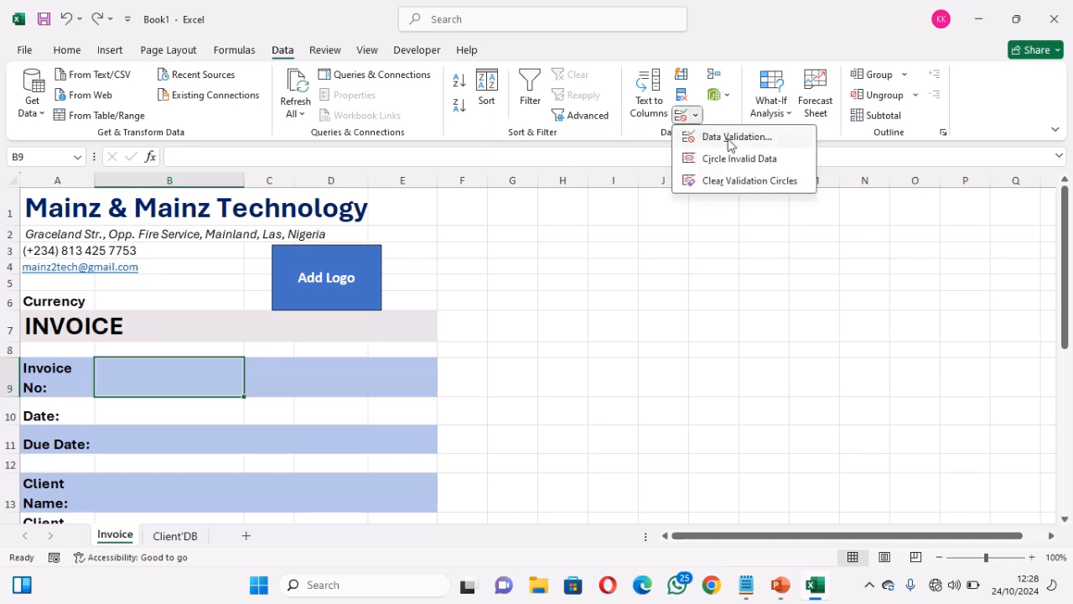
{"action": "left_click", "coordinate": [723, 136]}
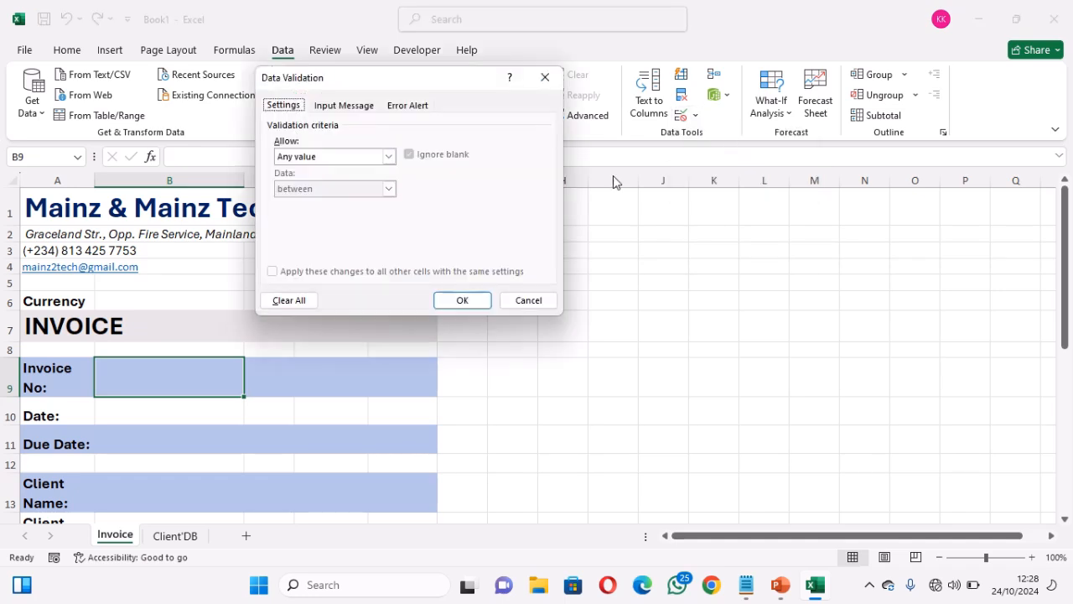
{"action": "left_click", "coordinate": [389, 156]}
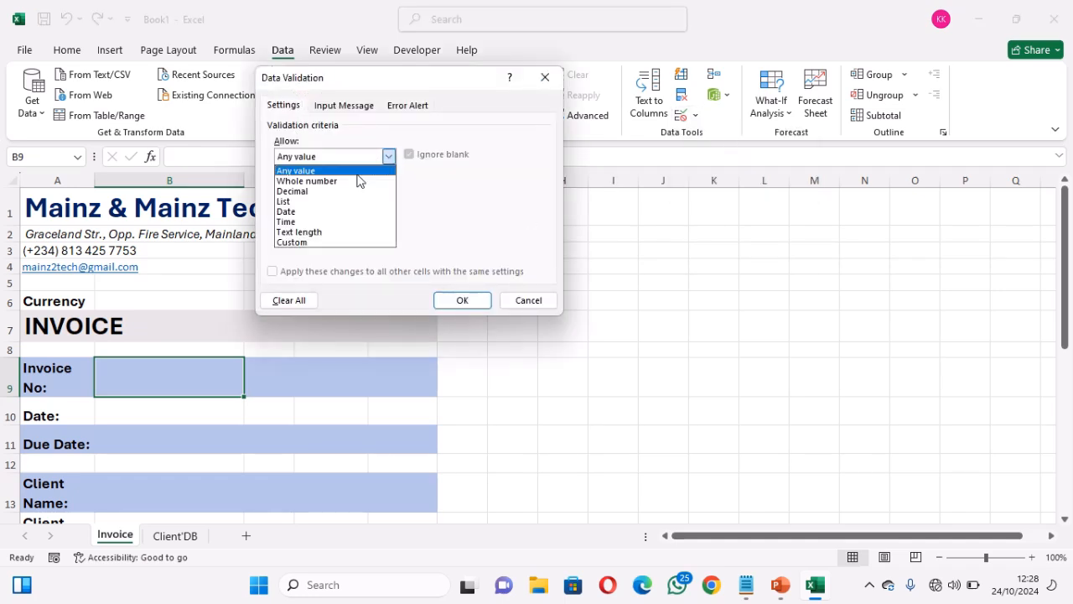
{"action": "left_click", "coordinate": [308, 208]}
{"action": "left_click", "coordinate": [319, 219]}
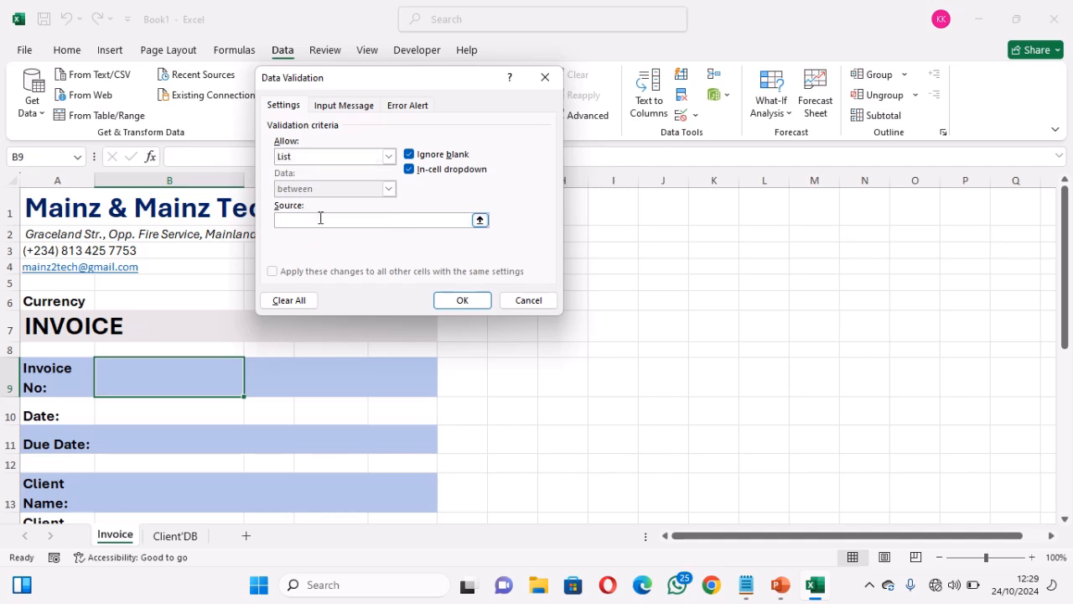
{"action": "left_click", "coordinate": [480, 220]}
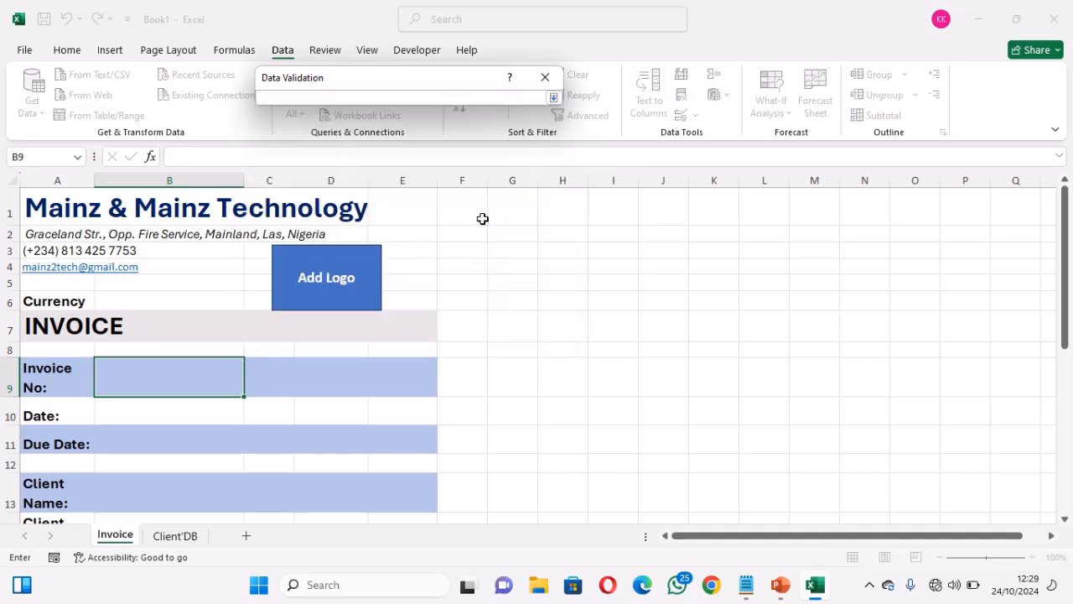
{"action": "left_click", "coordinate": [187, 536]}
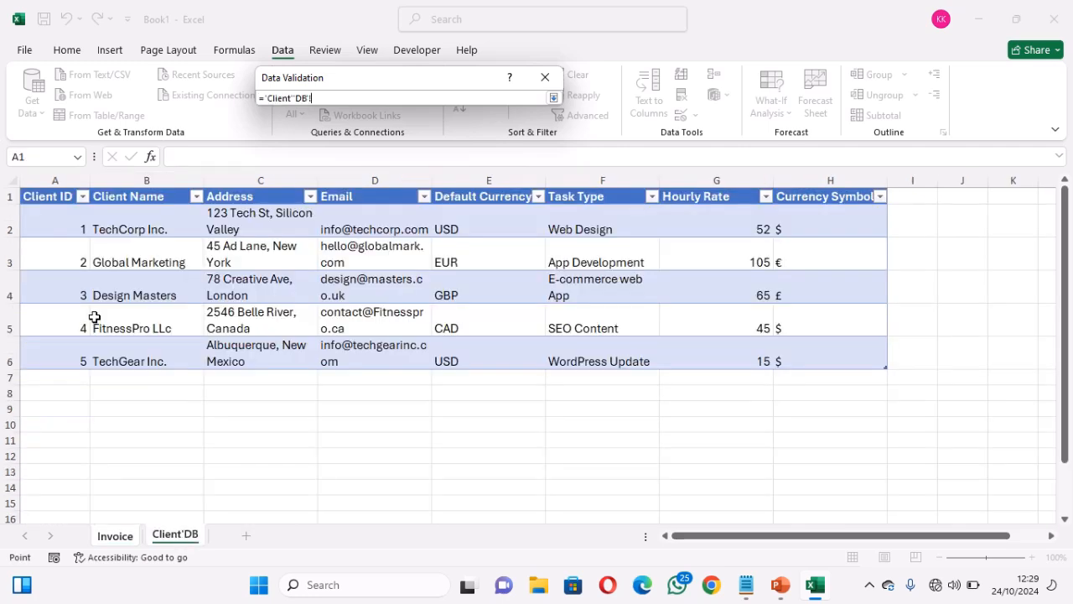
{"action": "left_click_drag", "start_coordinate": [69, 227], "coordinate": [61, 479]}
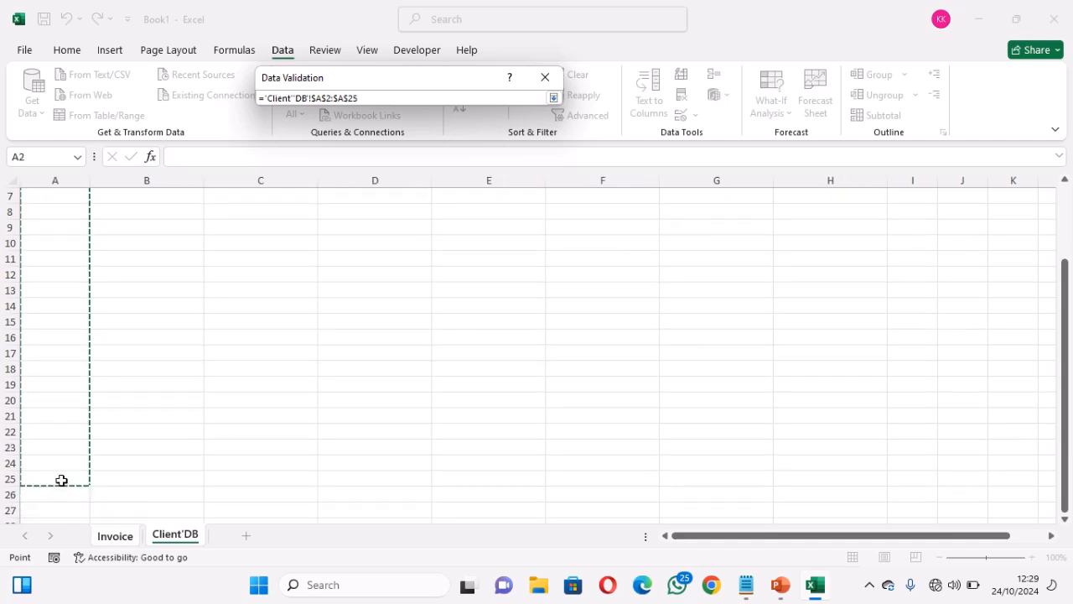
{"action": "left_click", "coordinate": [552, 98]}
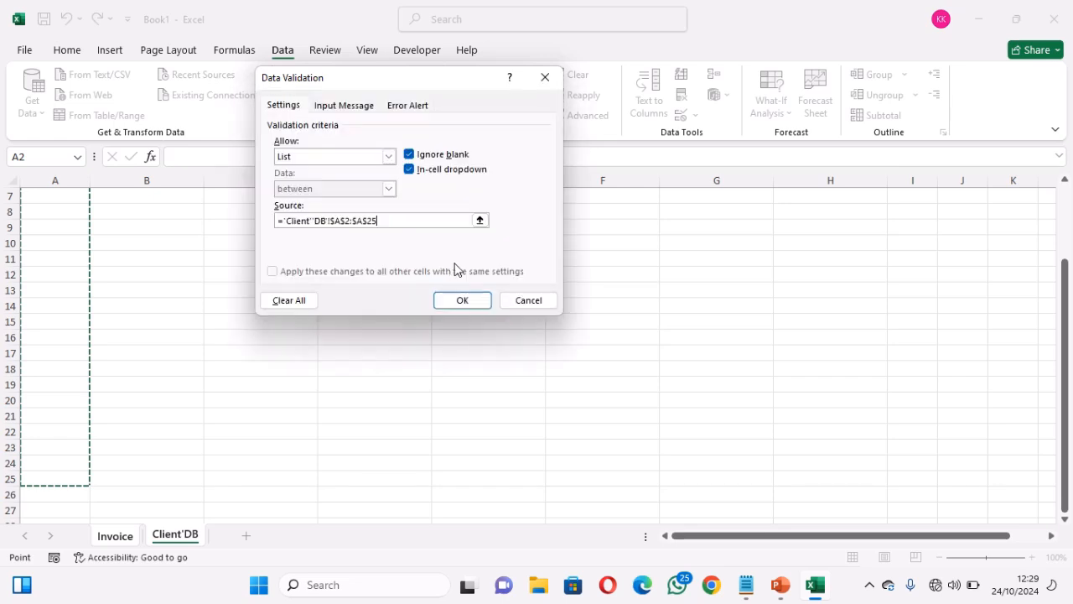
{"action": "left_click", "coordinate": [461, 301]}
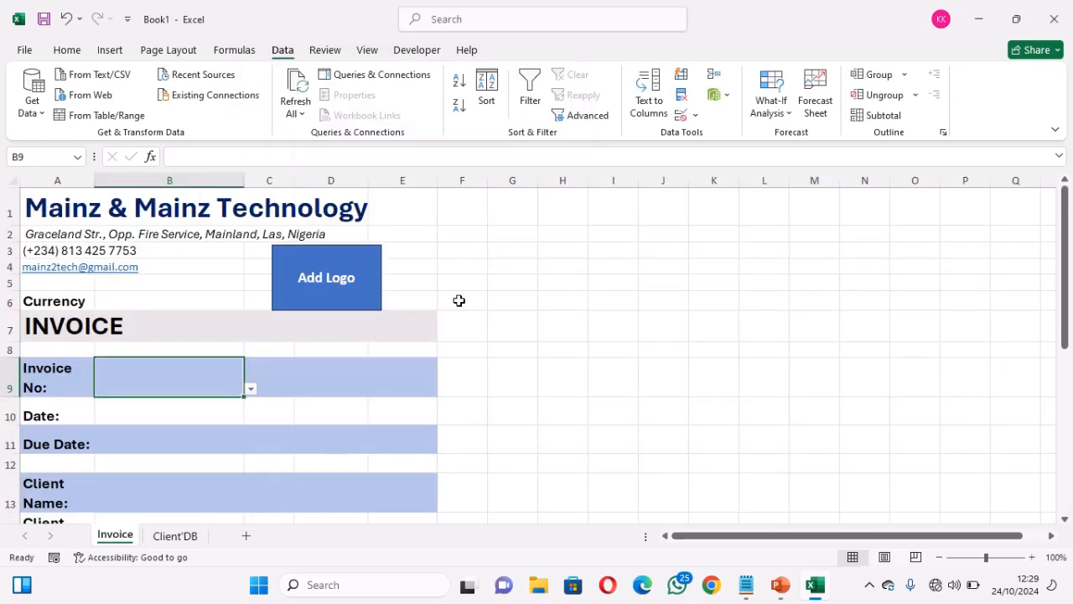
Check that the B9 dropdown offers IDs 1 to 5, then return to Client'DB
{"action": "left_click", "coordinate": [251, 389]}
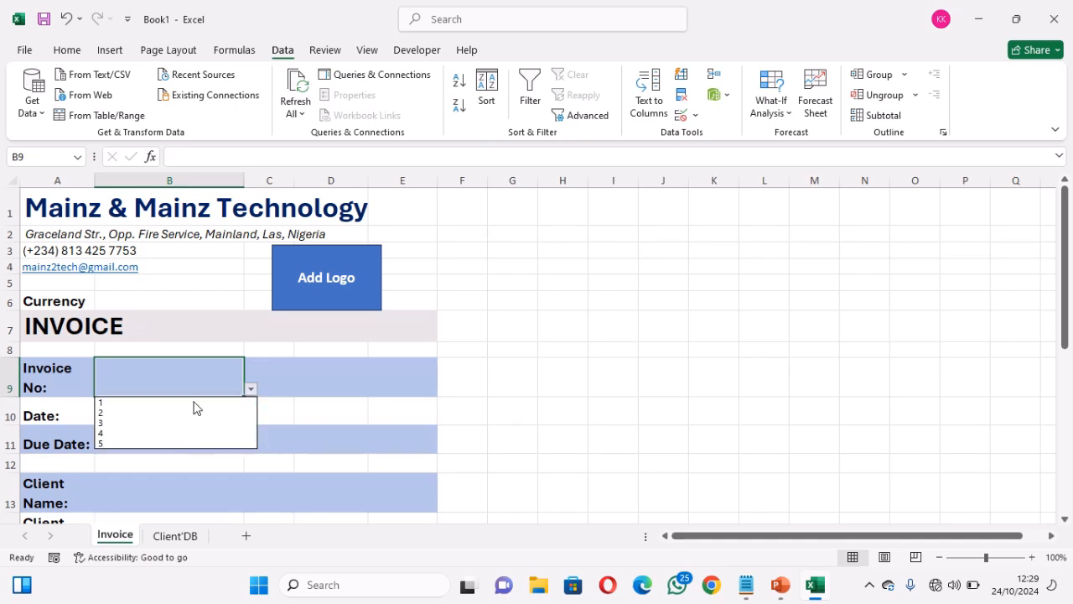
{"action": "left_click", "coordinate": [203, 534]}
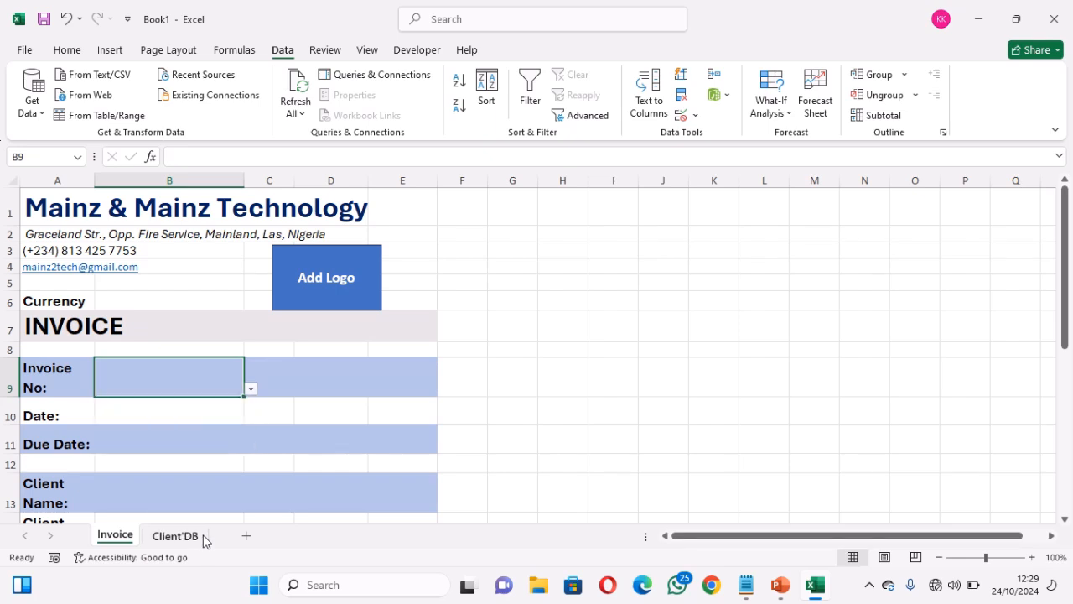
{"action": "left_click", "coordinate": [204, 538]}
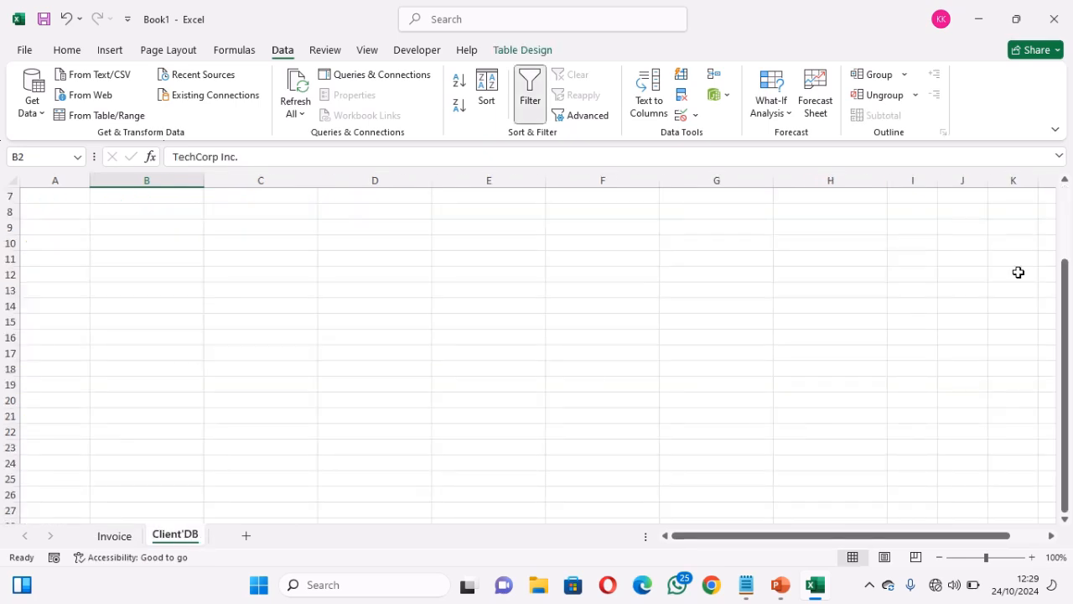
Start row 7 of the client table with ID 6 and the client's name
{"action": "left_click", "coordinate": [1065, 216]}
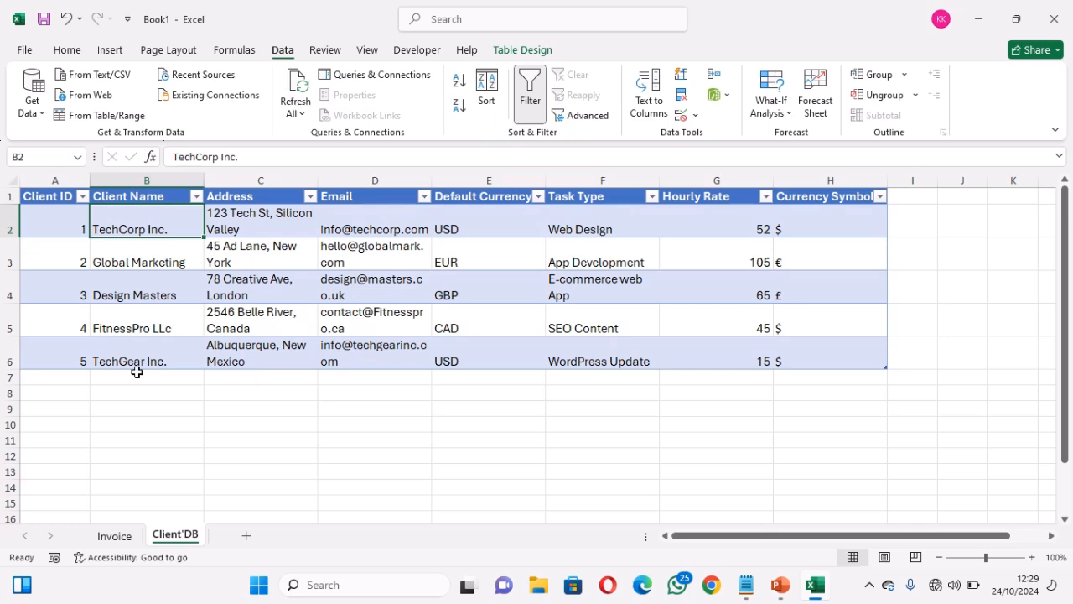
{"action": "left_click", "coordinate": [80, 376]}
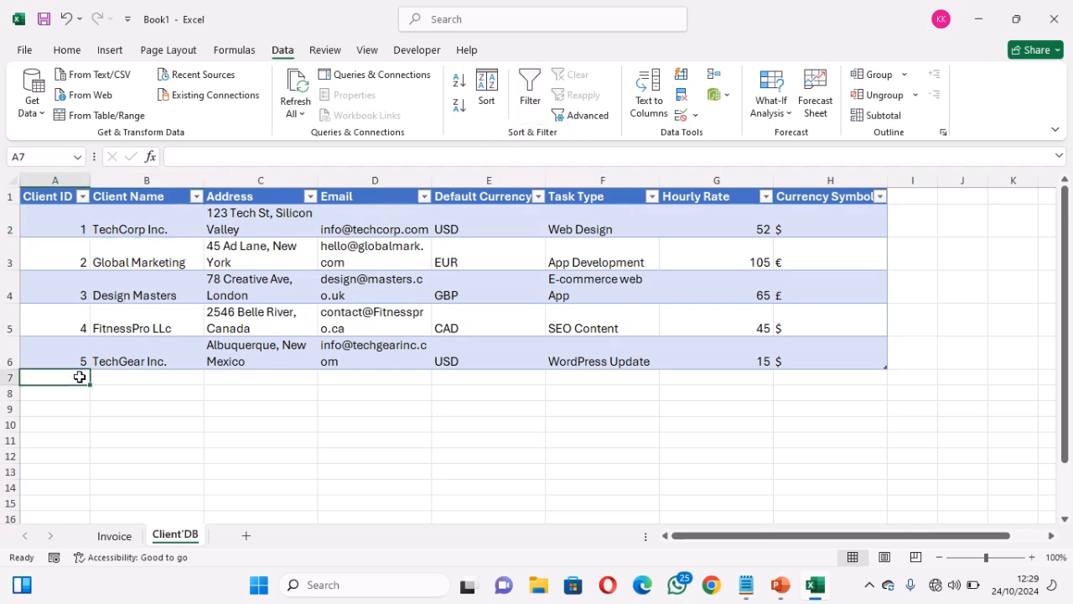
{"action": "type", "text": "6"}
{"action": "key", "text": "Tab"}
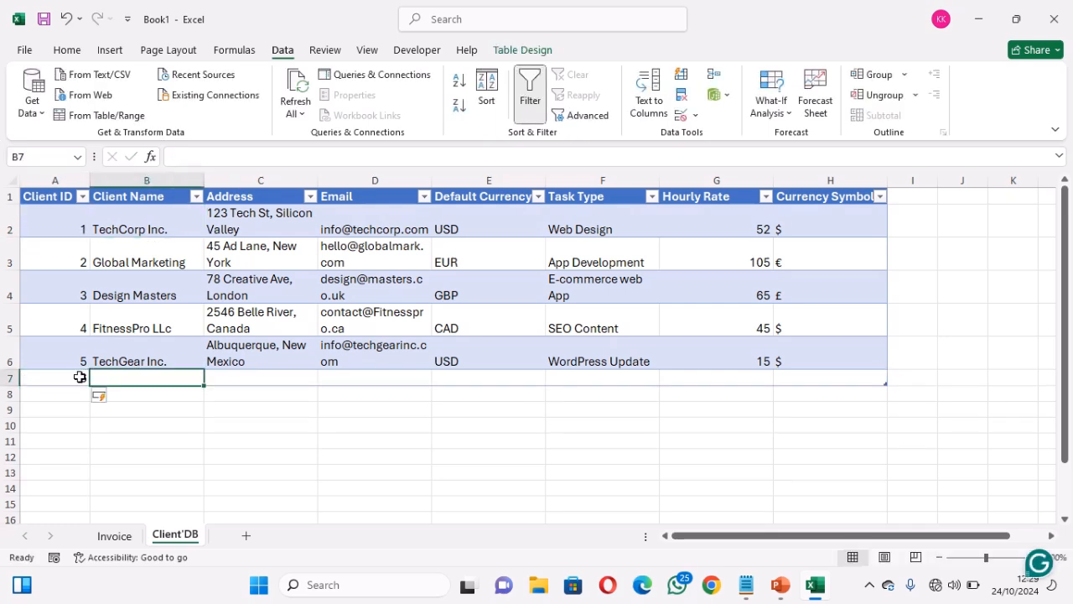
{"action": "type", "text": "Uh"}
{"action": "key", "text": "BackSpace"}
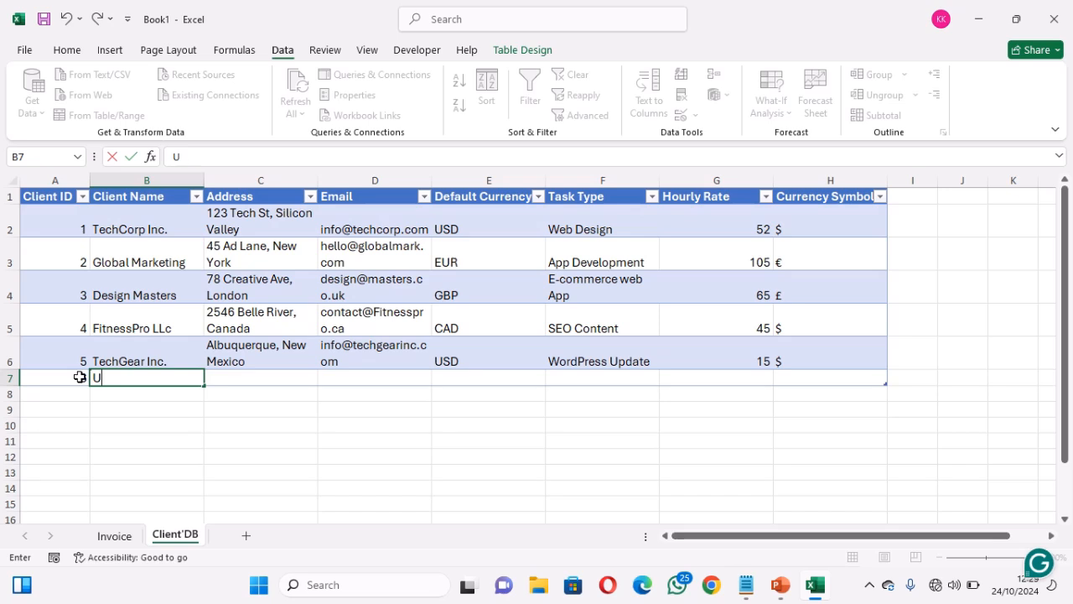
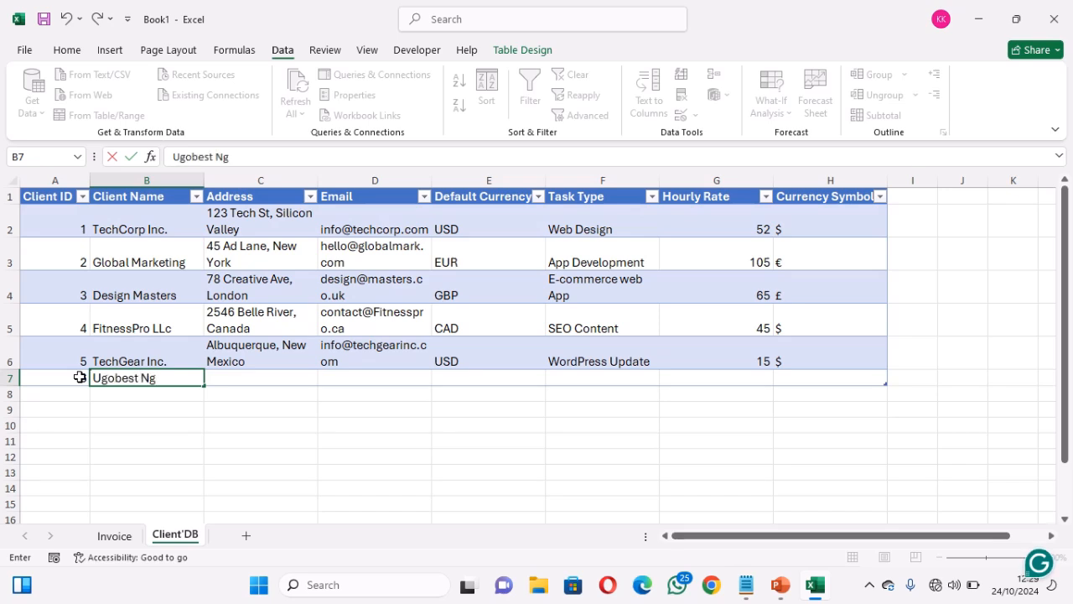
{"action": "key", "text": "Tab"}
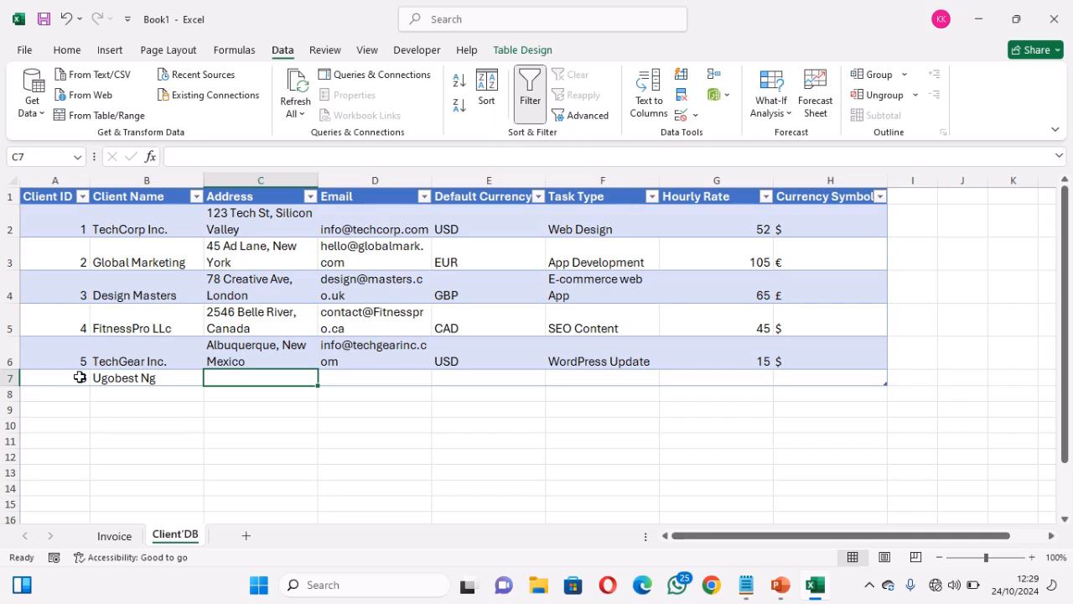
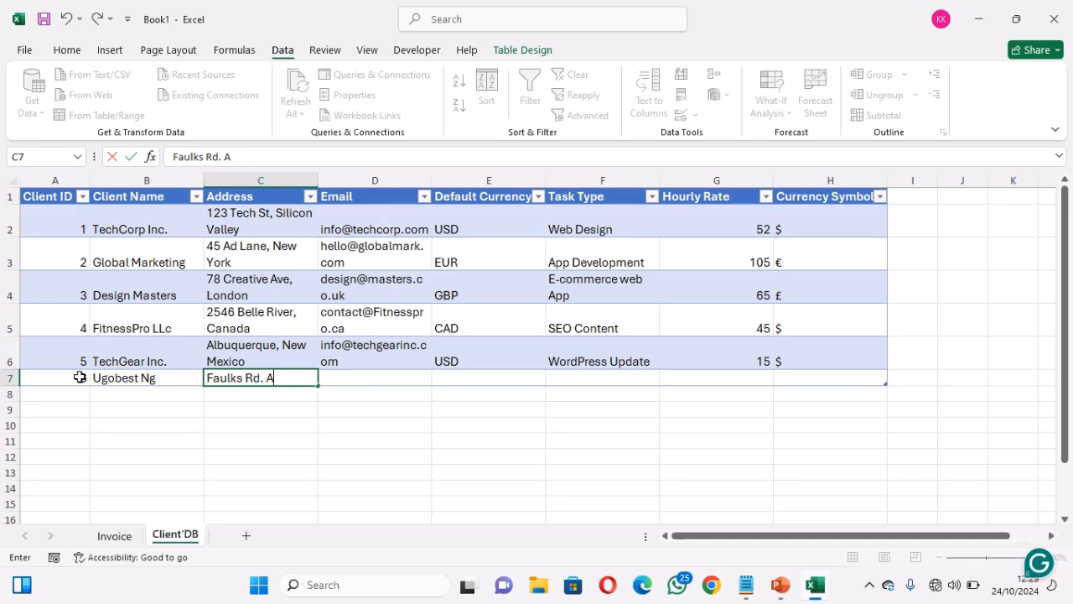
Fill in the client's address and e-mail, NGN, Design Website and rate 65
{"action": "key", "text": "Tab"}
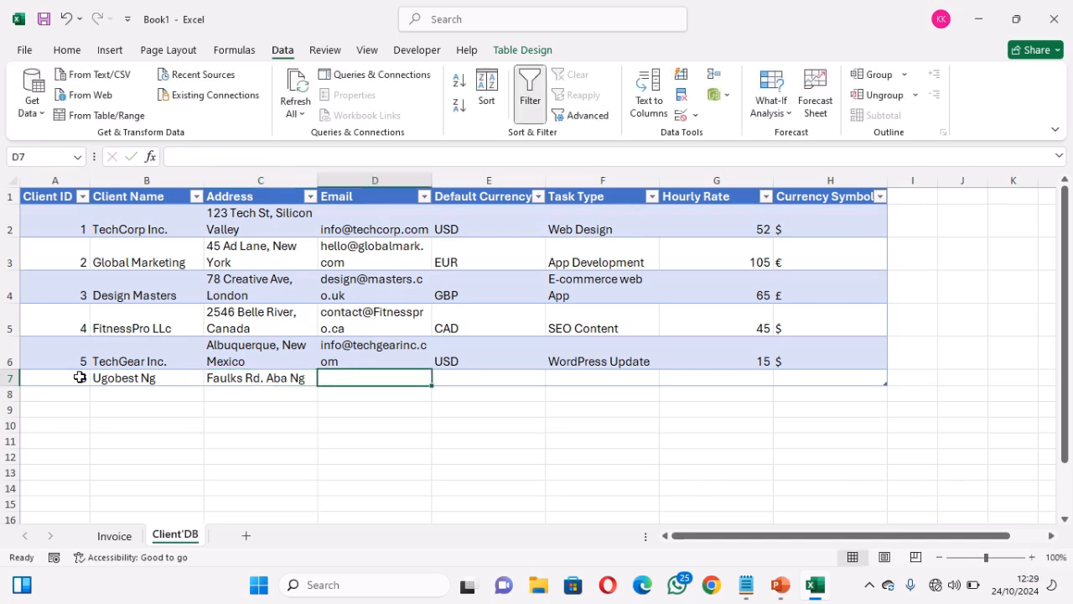
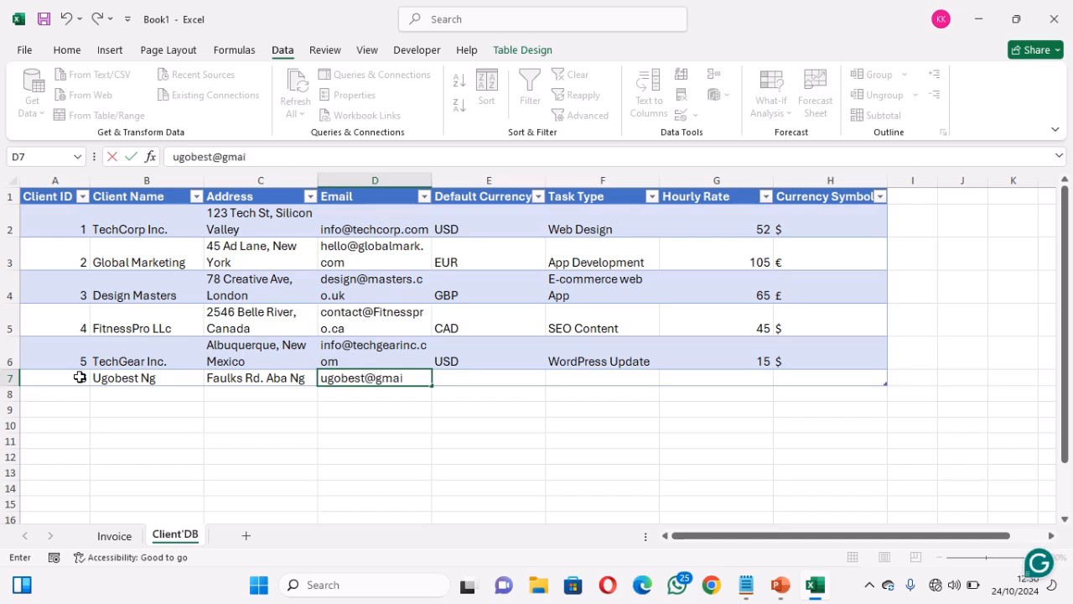
{"action": "key", "text": "Tab"}
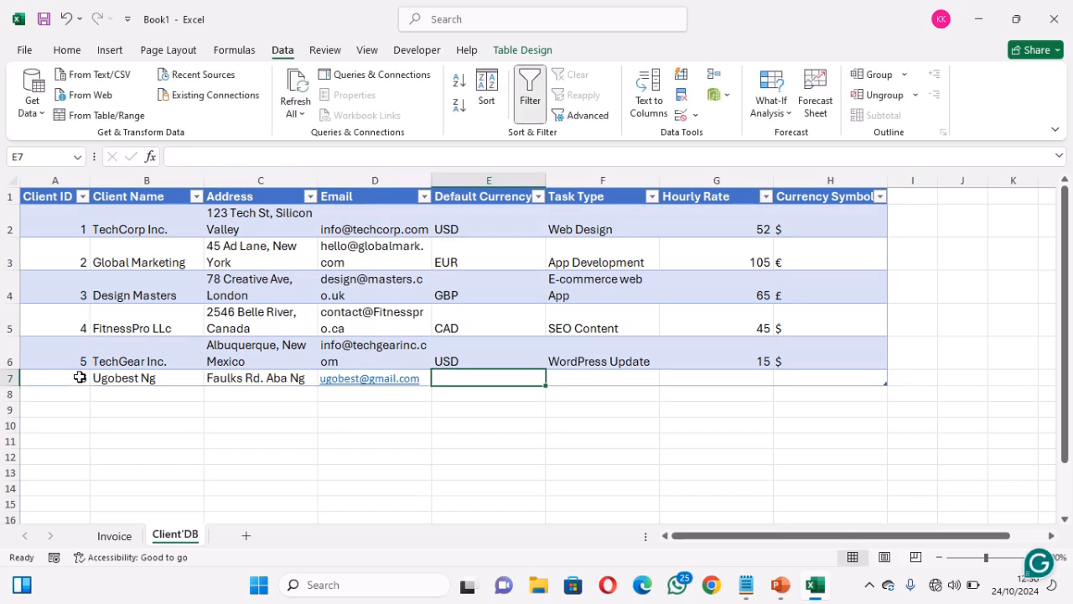
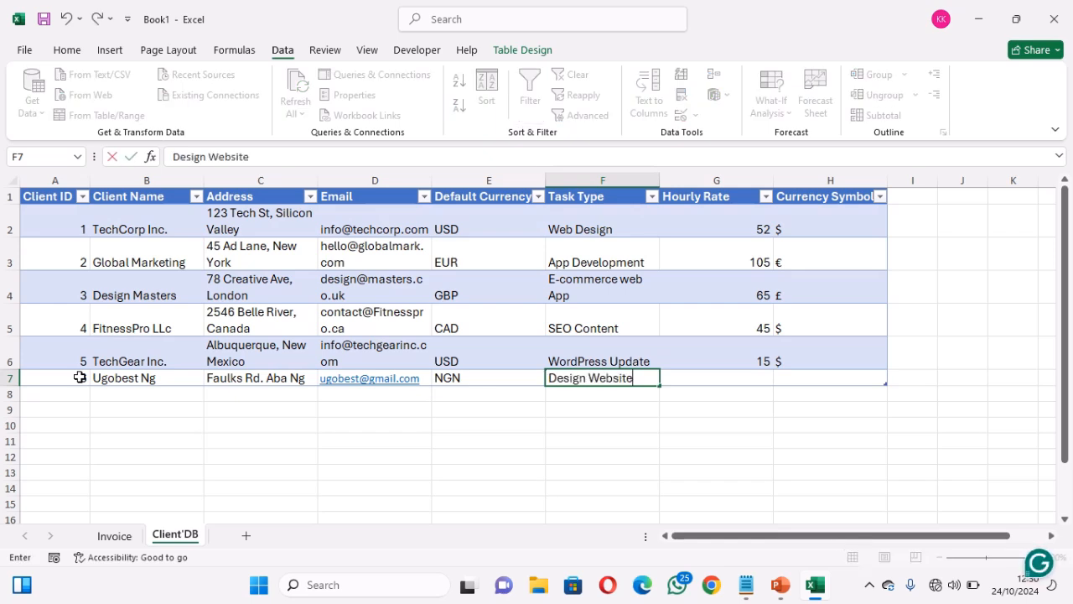
{"action": "key", "text": "Tab"}
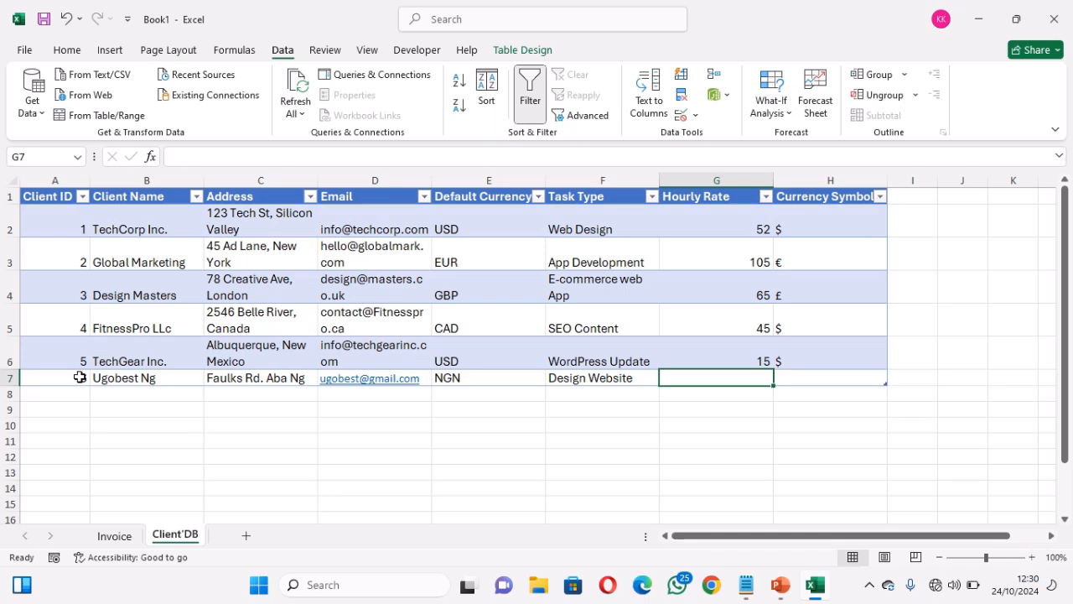
{"action": "key", "text": "Tab"}
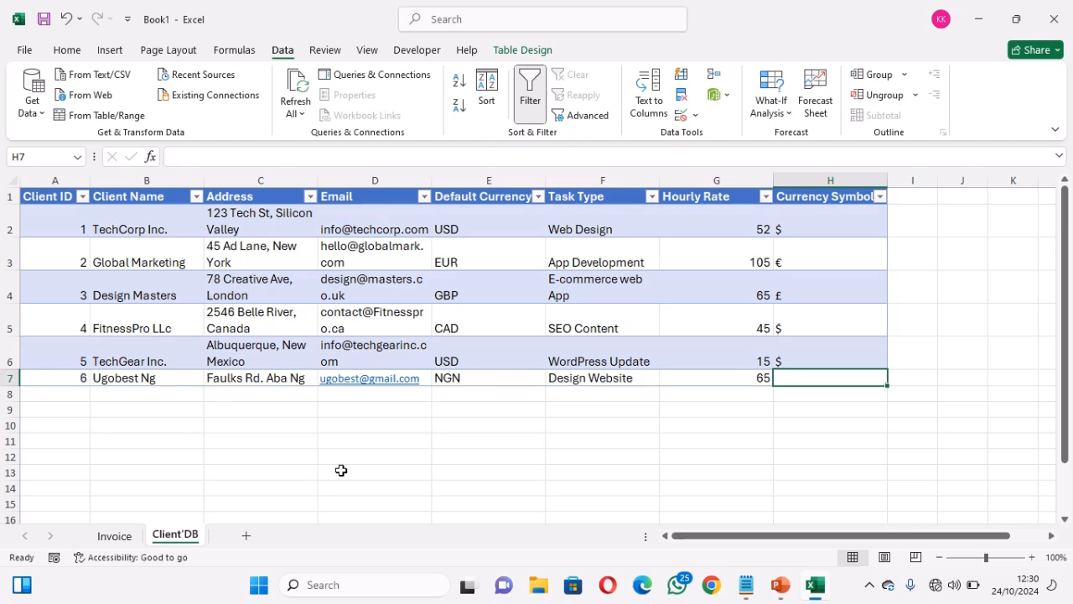
Confirm the Invoice No. dropdown now lists ID 6, then select Date cell B10
{"action": "left_click", "coordinate": [126, 536]}
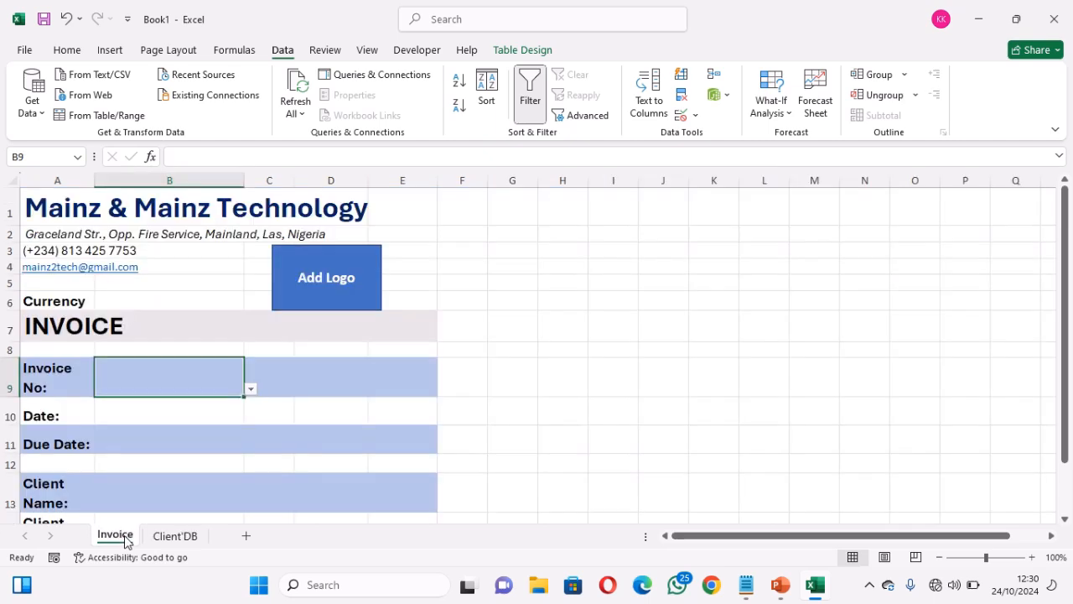
{"action": "left_click", "coordinate": [251, 389]}
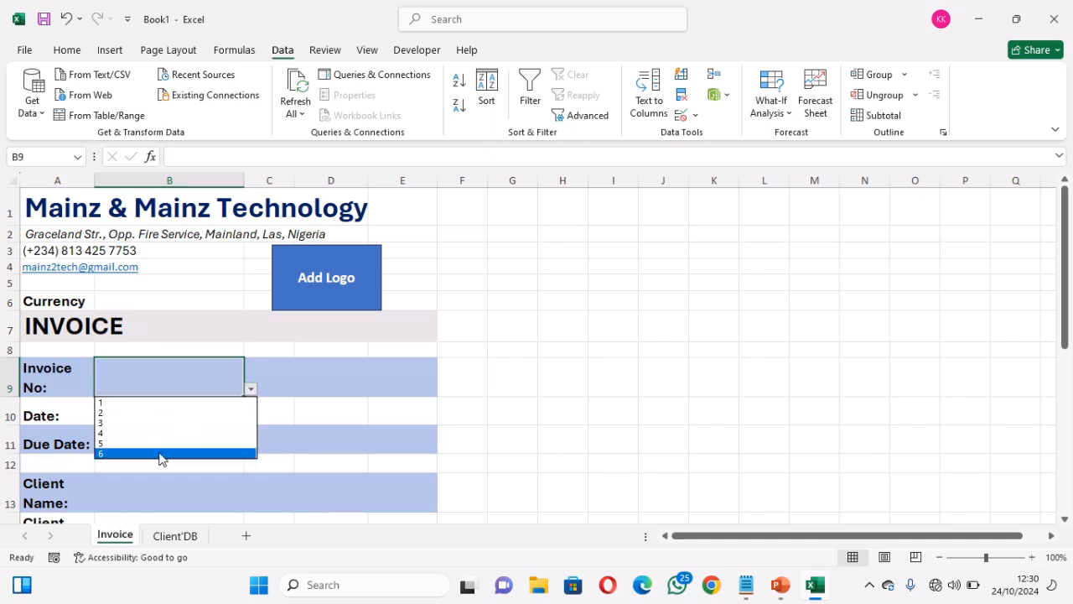
{"action": "key", "text": "Escape"}
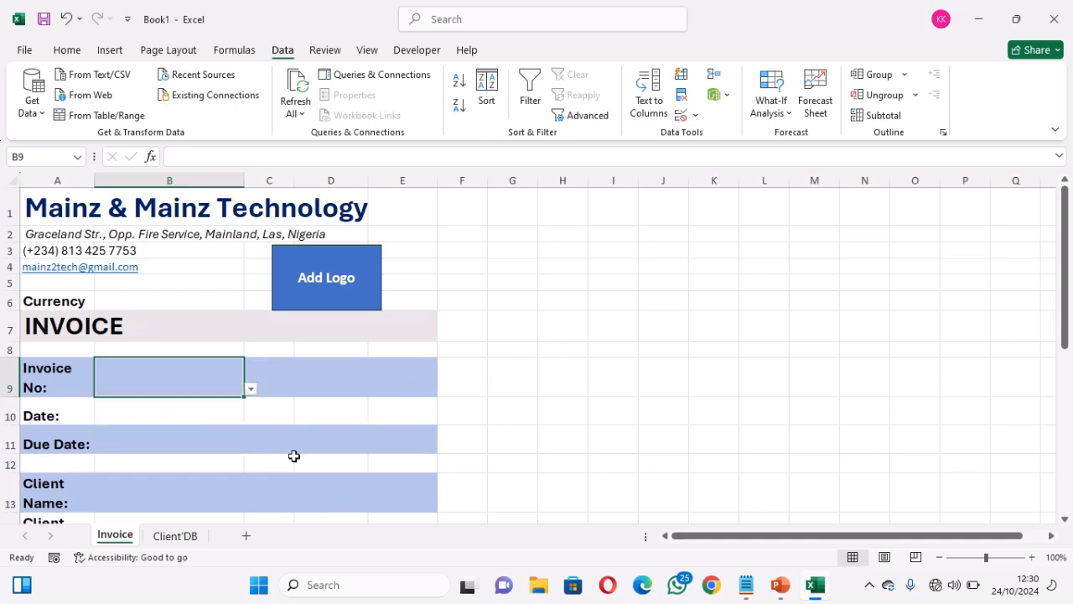
{"action": "left_click", "coordinate": [176, 536]}
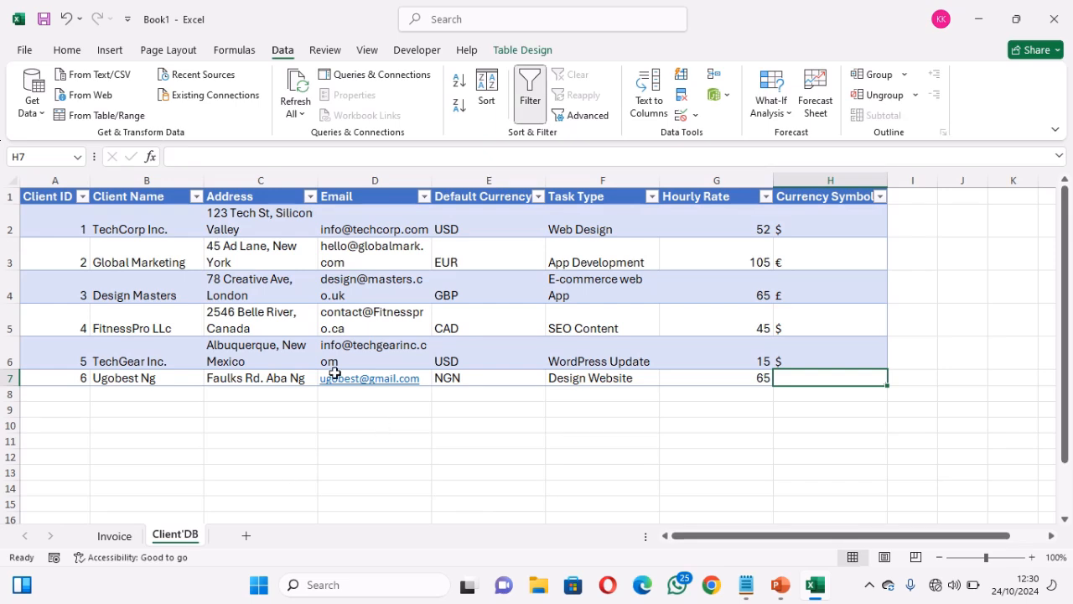
{"action": "left_click", "coordinate": [118, 536]}
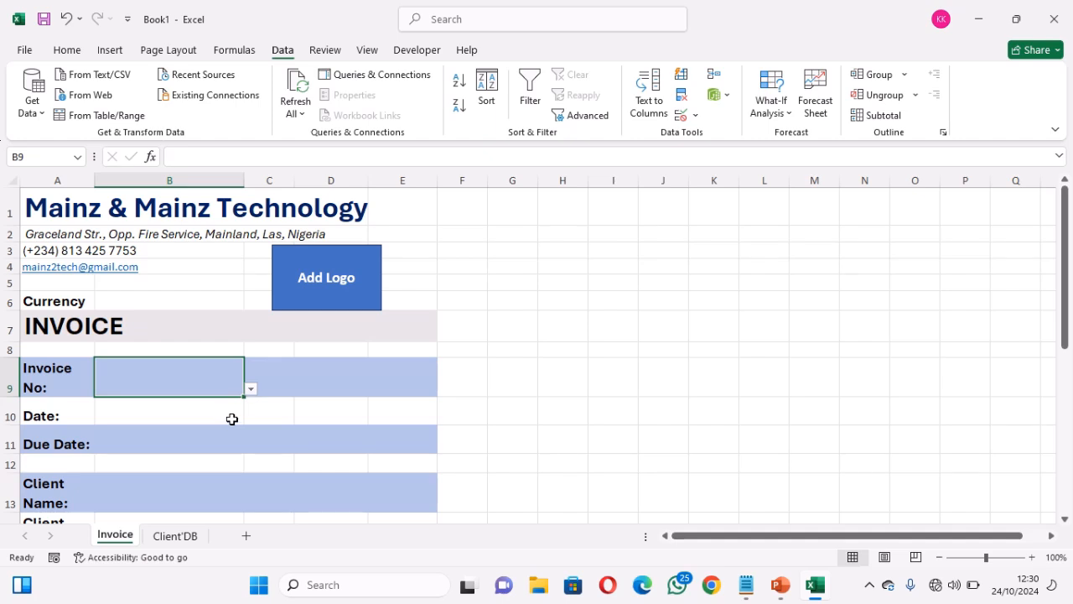
{"action": "left_click", "coordinate": [183, 413]}
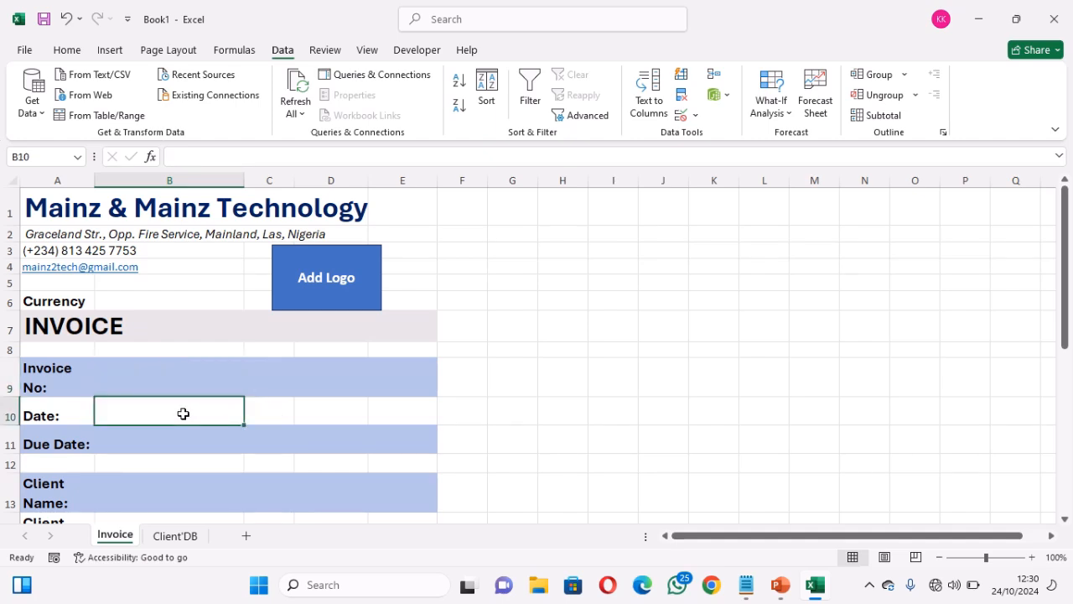
Enter =TODAY() in B10 so it displays 24/10/2024
{"action": "type", "text": "="}
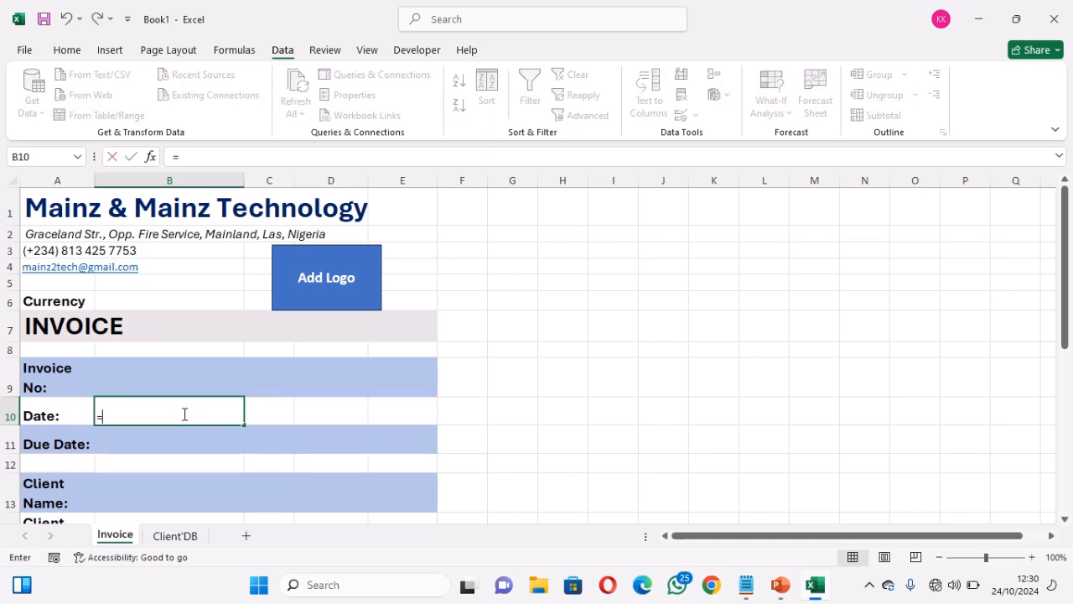
{"action": "type", "text": "toda"}
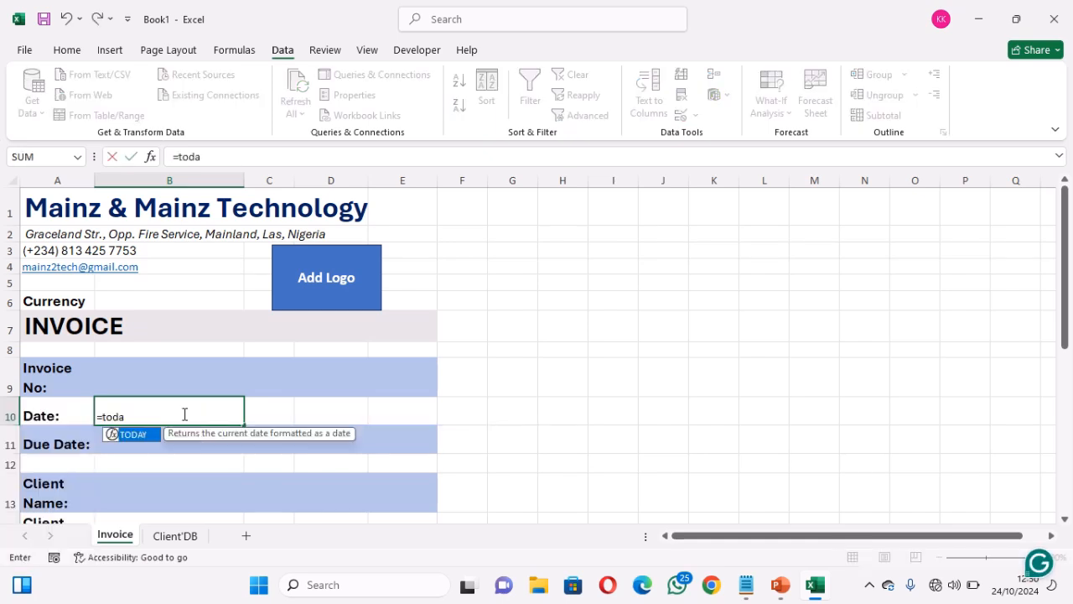
{"action": "key", "text": "Tab"}
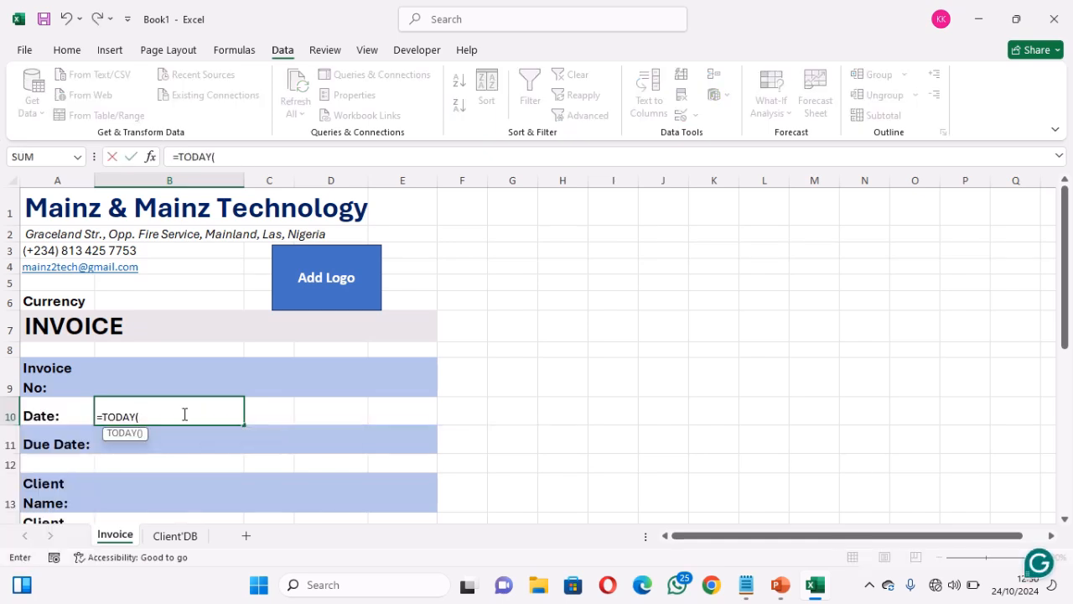
{"action": "type", "text": ")"}
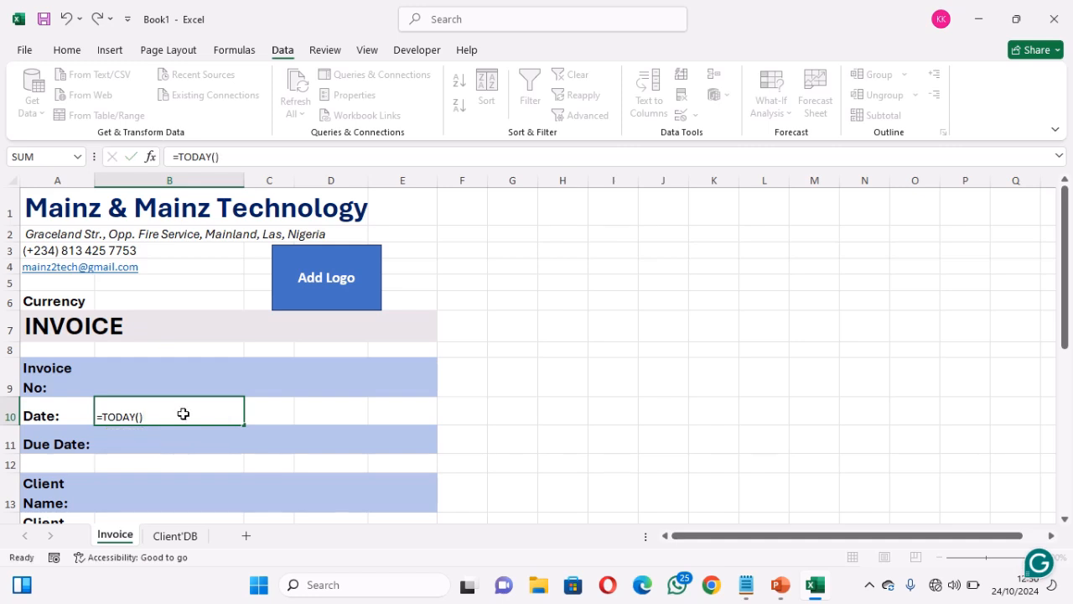
{"action": "key", "text": "Return"}
{"action": "left_click", "coordinate": [218, 417]}
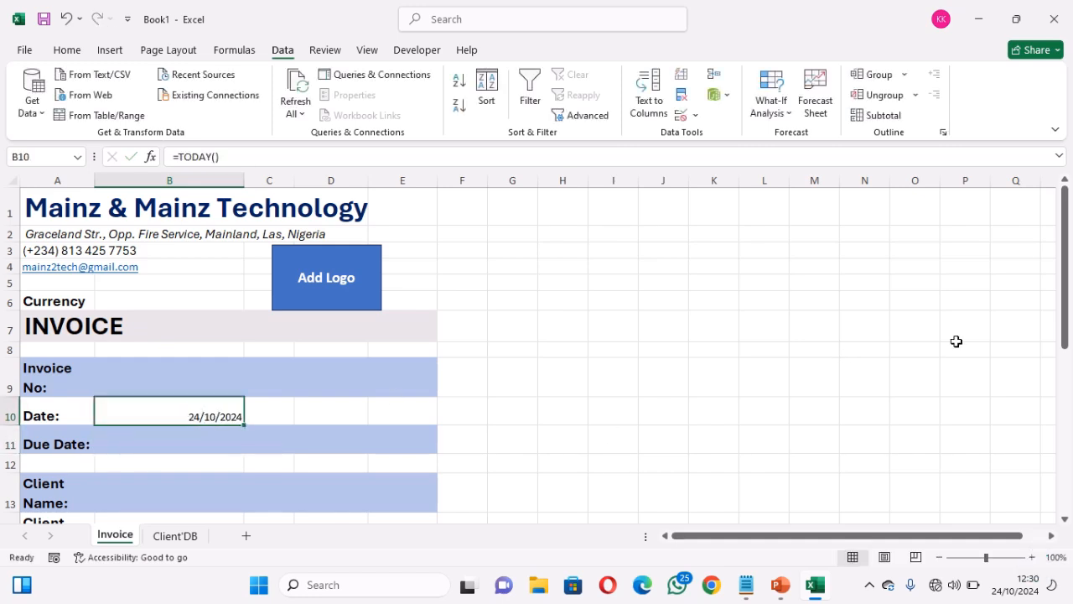
Apply Times New Roman at size 14 to B10:B15
{"action": "left_click_drag", "start_coordinate": [1067, 310], "coordinate": [1068, 388]}
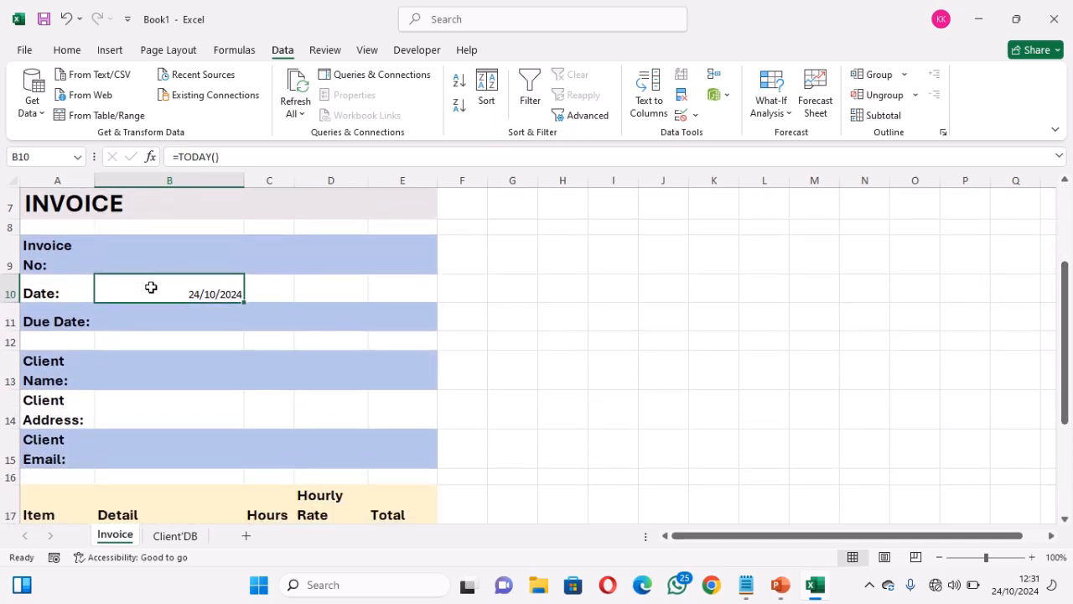
{"action": "left_click_drag", "start_coordinate": [151, 288], "coordinate": [192, 448]}
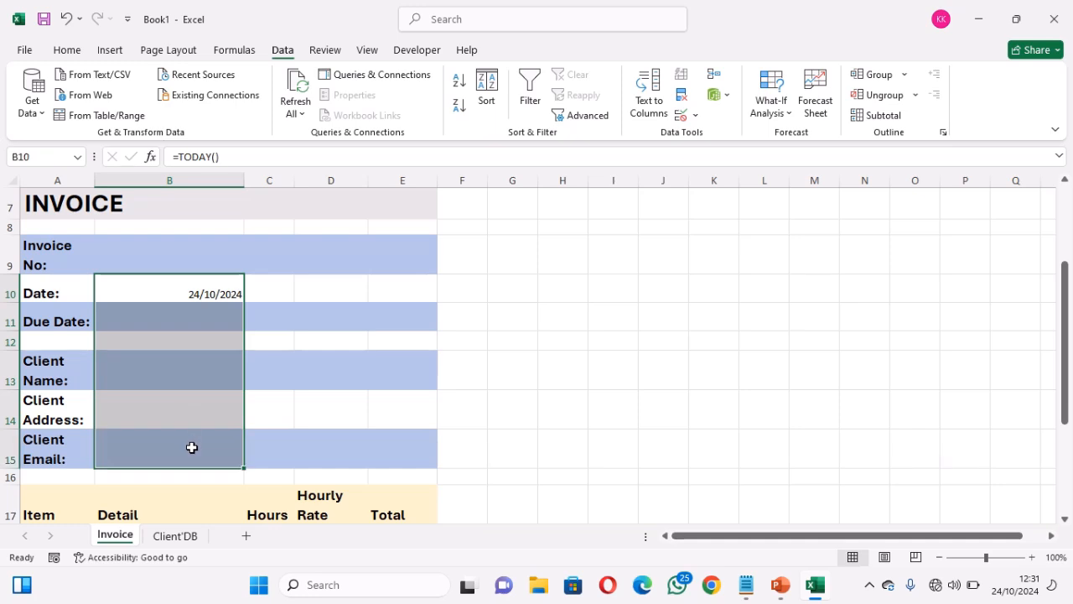
{"action": "left_click", "coordinate": [74, 50]}
{"action": "left_click", "coordinate": [171, 78]}
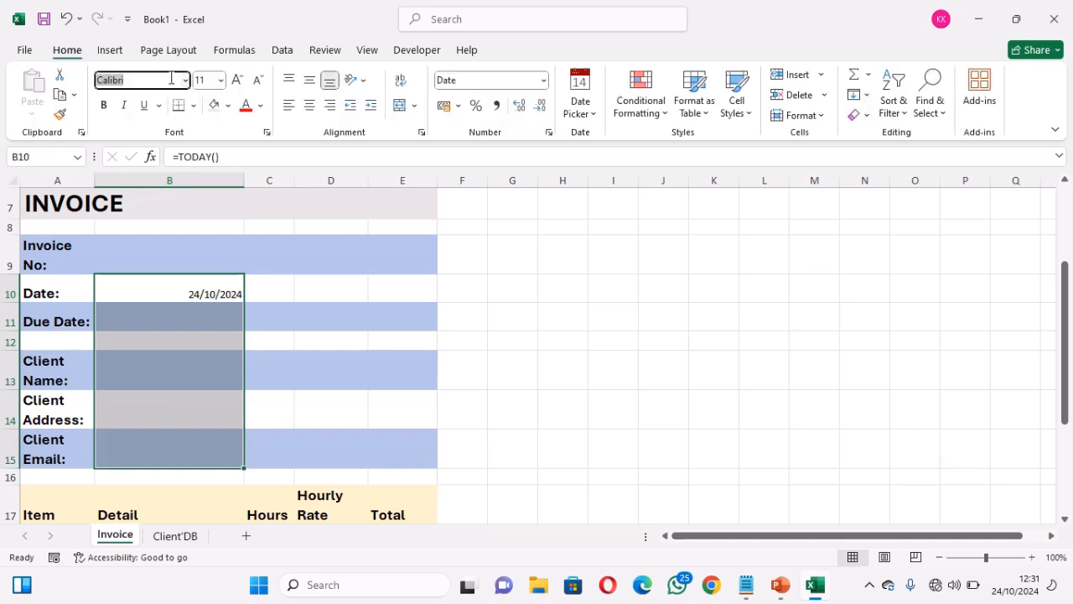
{"action": "type", "text": "Times New Roman"}
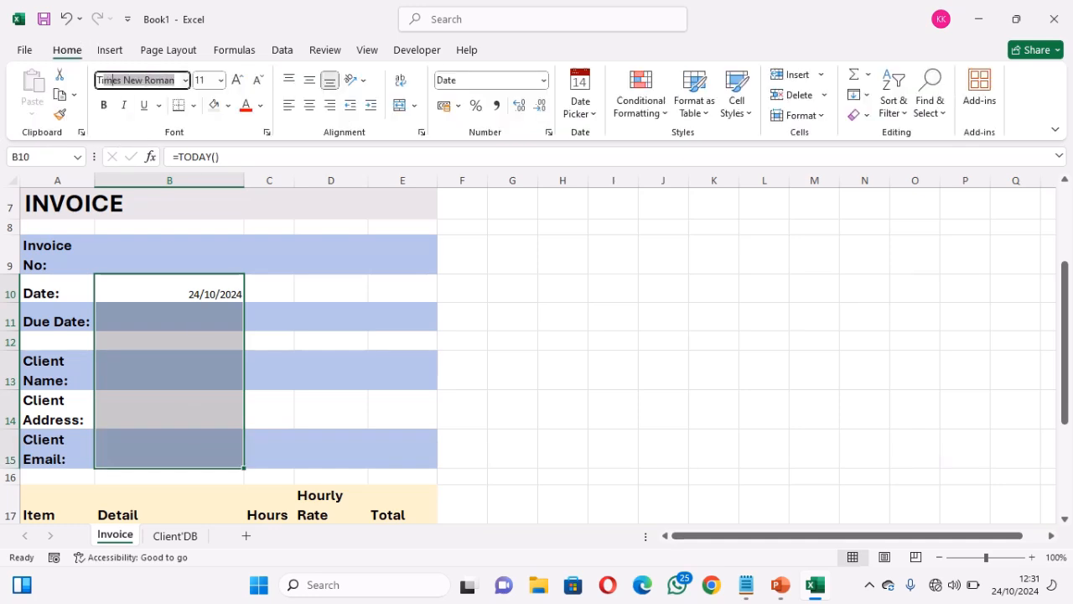
{"action": "key", "text": "Tab"}
{"action": "type", "text": "14"}
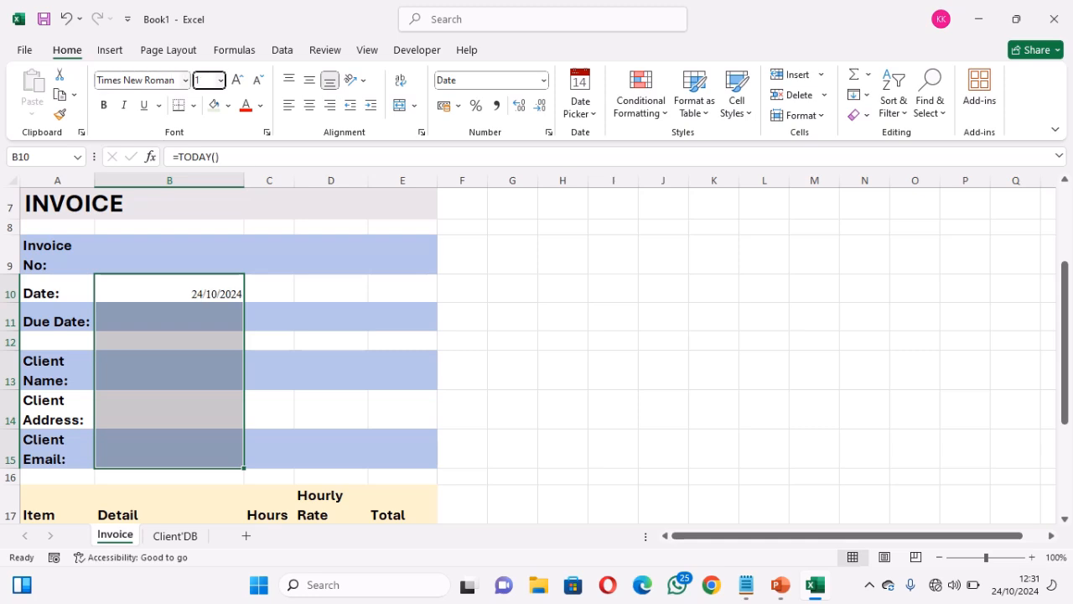
{"action": "key", "text": "Return"}
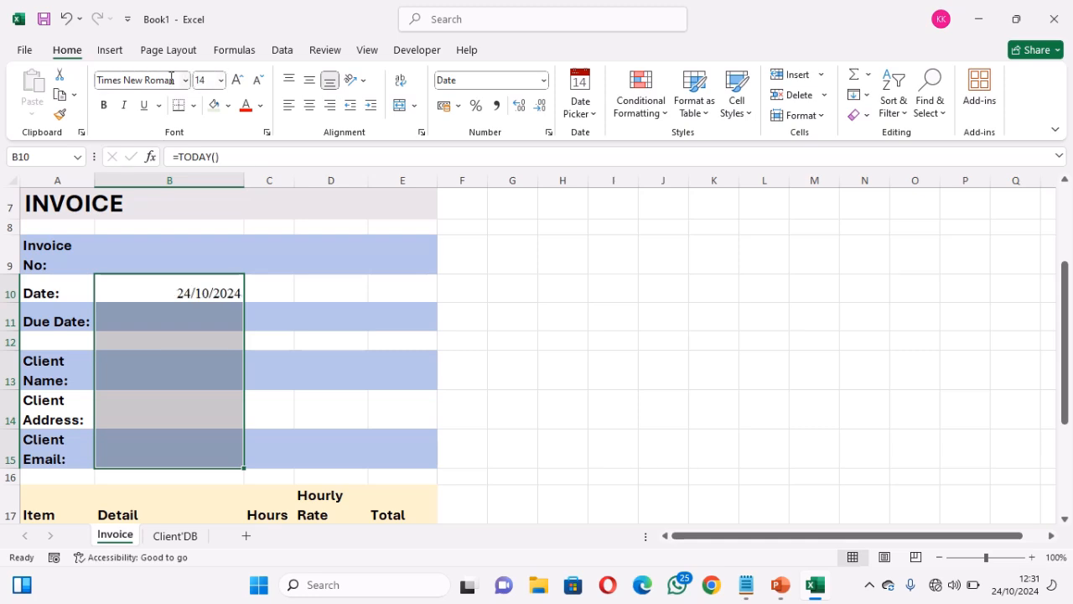
Move through the value cells to Client Name B13 and scroll the sheet
{"action": "left_click", "coordinate": [178, 322]}
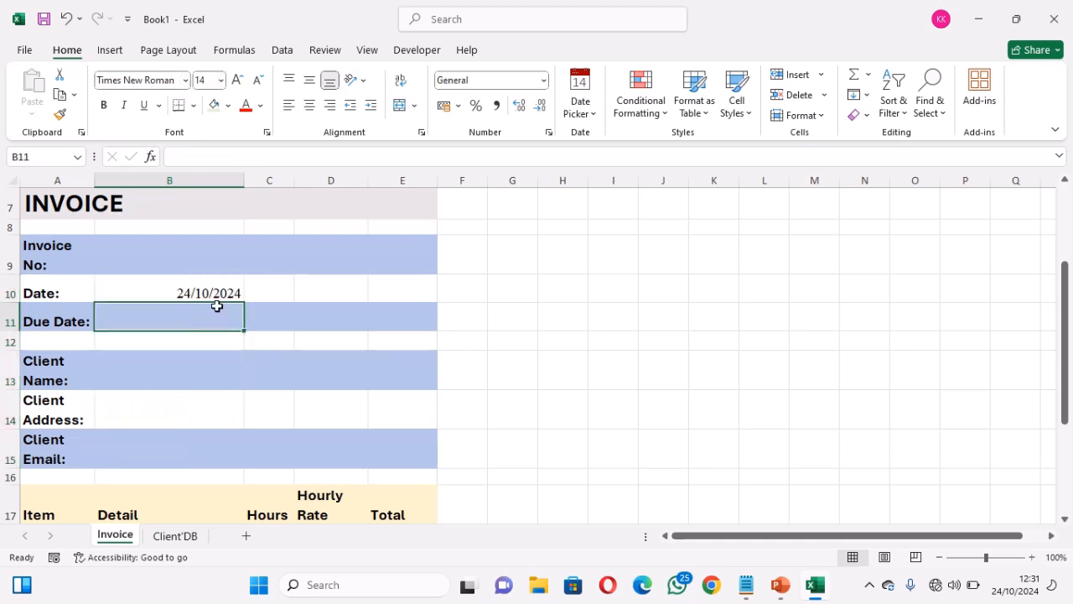
{"action": "left_click", "coordinate": [193, 377]}
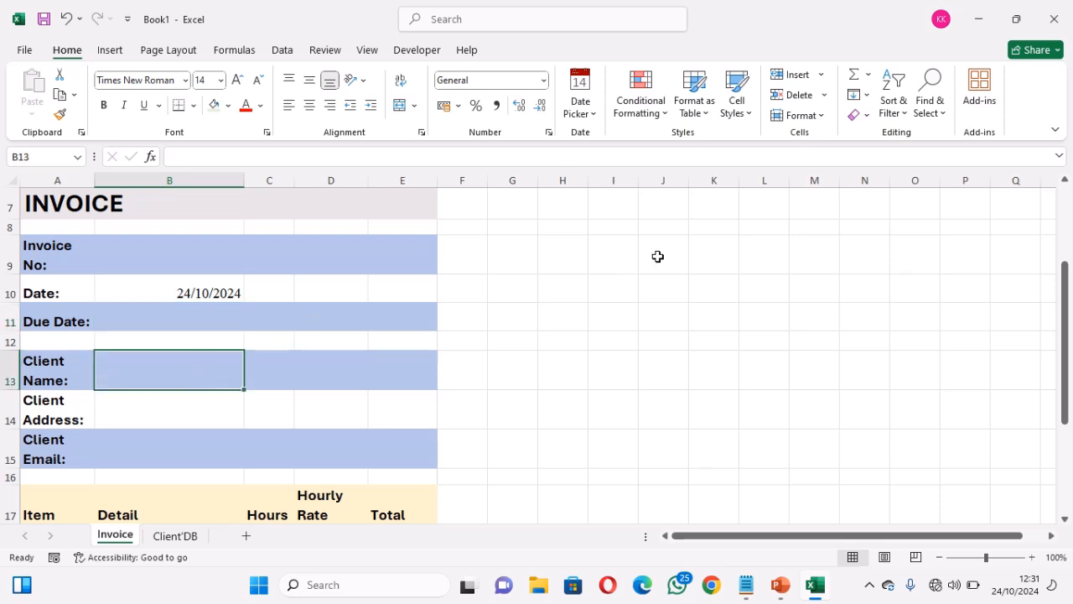
{"action": "left_click", "coordinate": [1067, 184]}
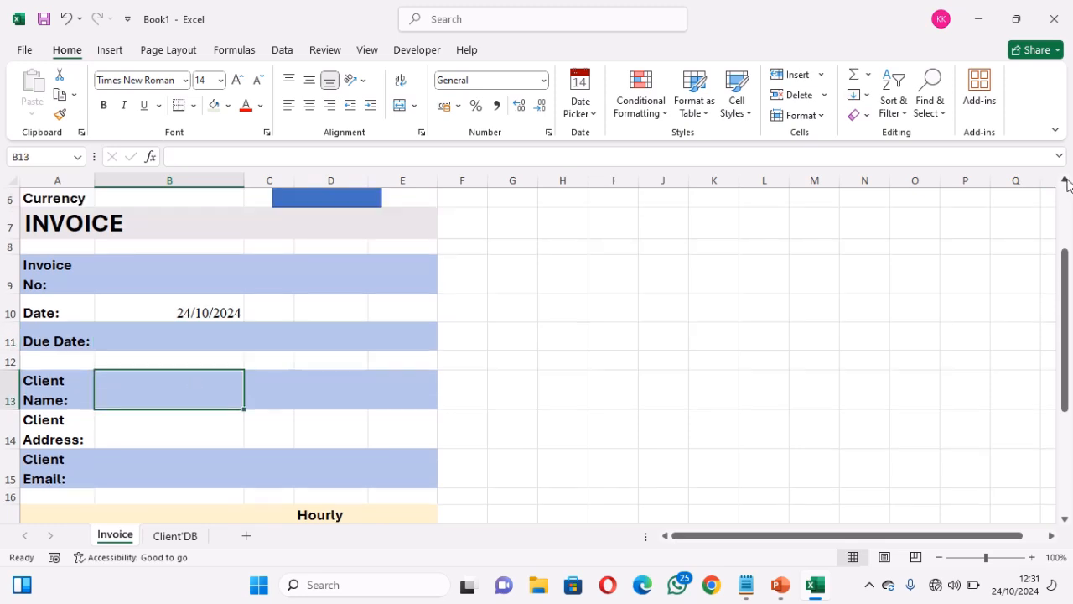
{"action": "left_click", "coordinate": [1067, 185]}
{"action": "left_click", "coordinate": [1066, 184]}
{"action": "left_click", "coordinate": [1067, 185]}
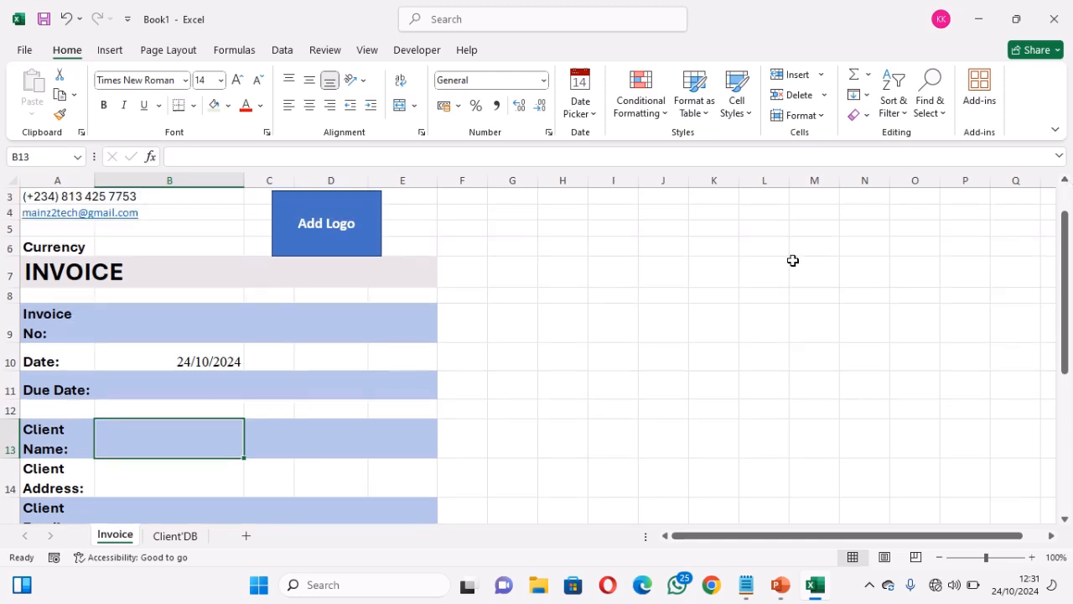
Start a =VLOOKUP( formula in the Currency cell B6
{"action": "double_click", "coordinate": [166, 249]}
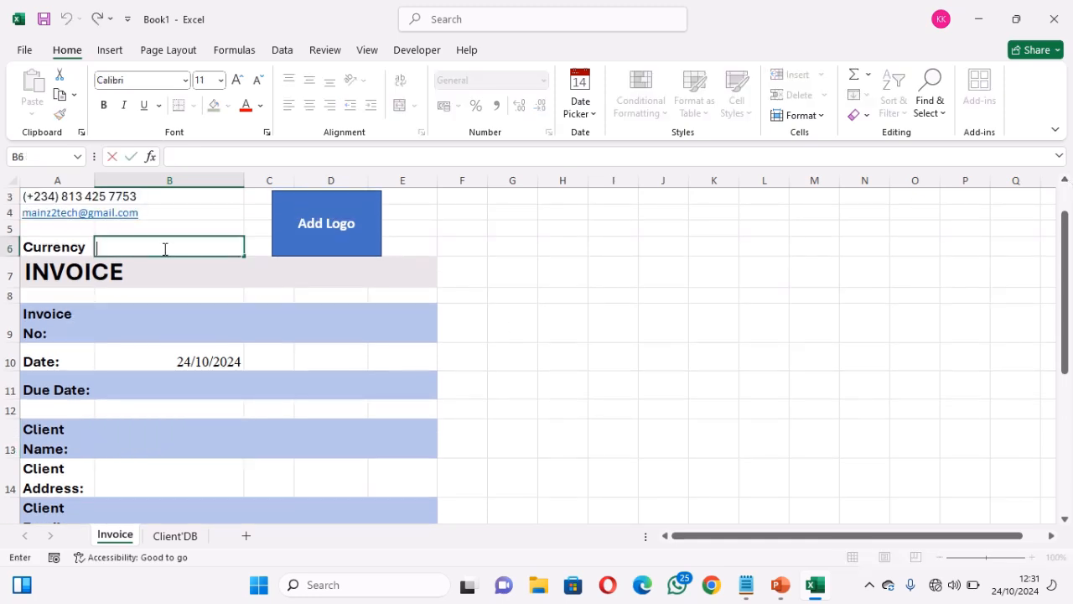
{"action": "key", "text": "Return"}
{"action": "left_click", "coordinate": [164, 248]}
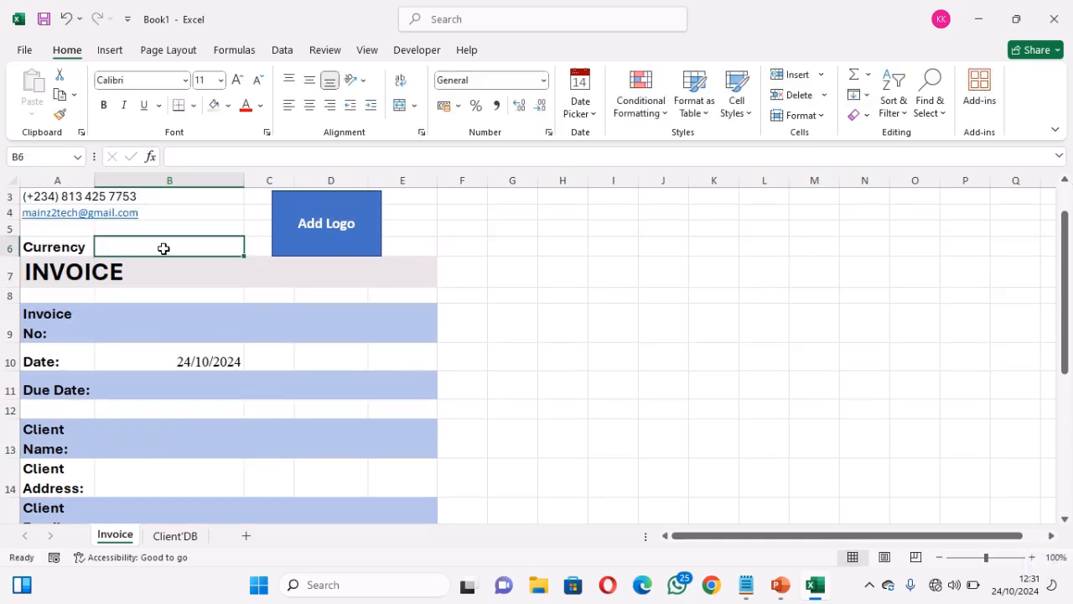
{"action": "type", "text": "="}
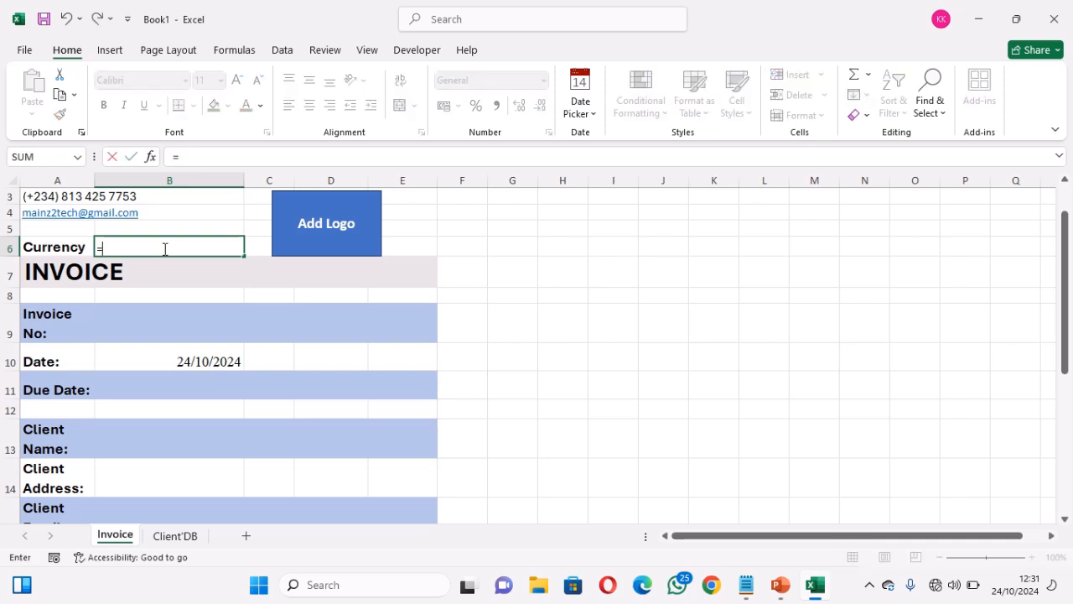
{"action": "type", "text": "vlo"}
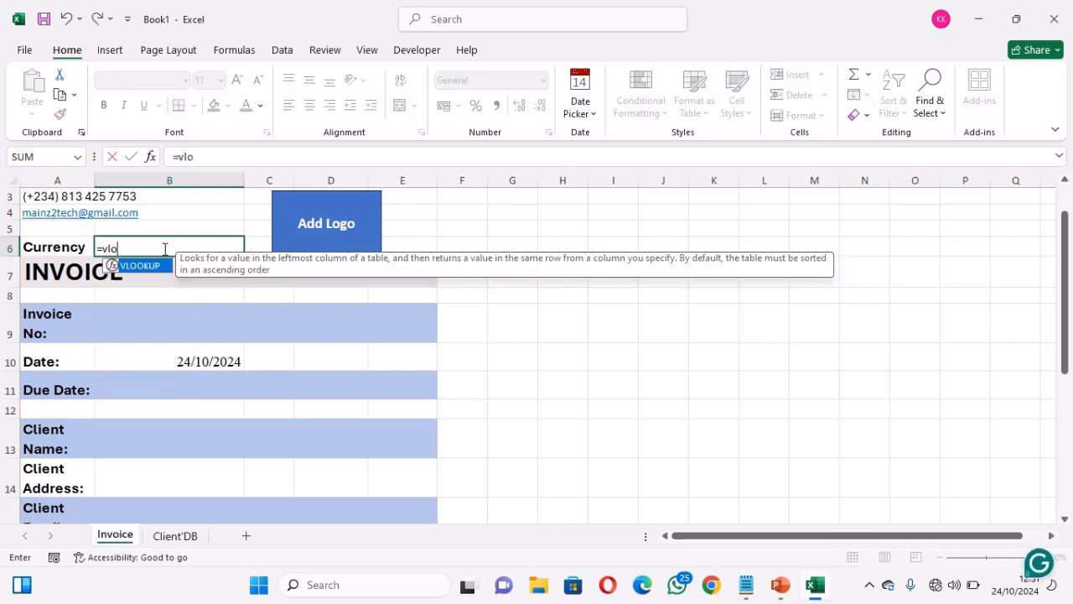
{"action": "key", "text": "Tab"}
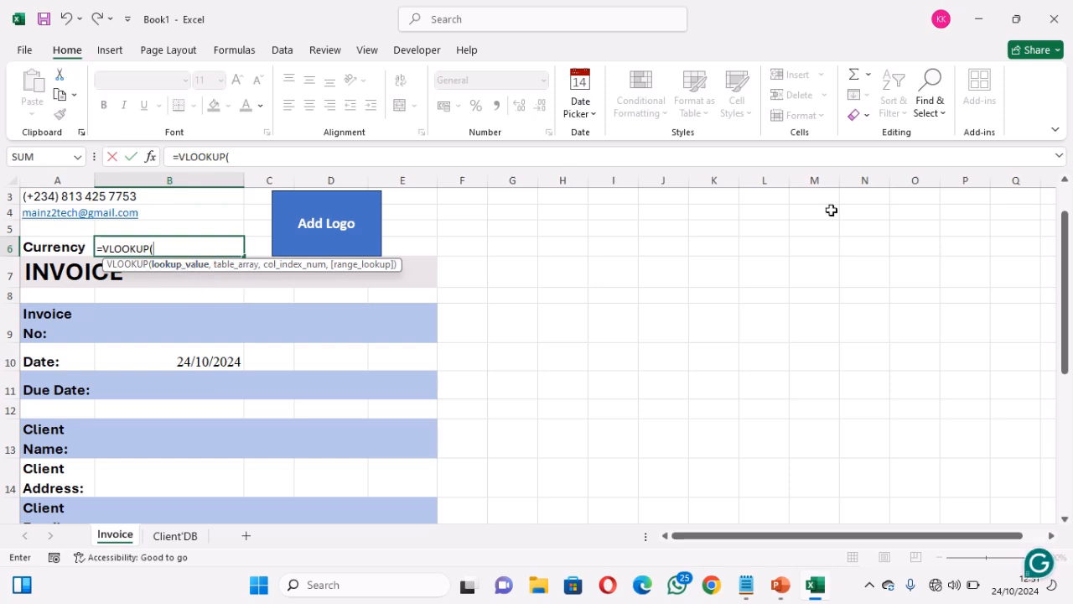
{"action": "left_click", "coordinate": [1064, 183]}
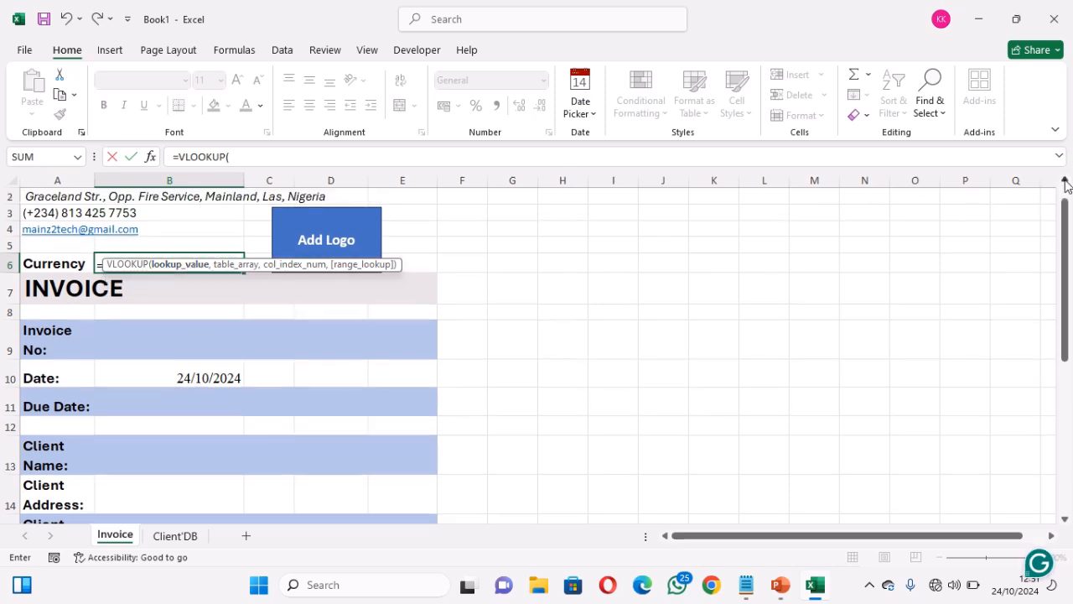
{"action": "left_click", "coordinate": [1065, 182]}
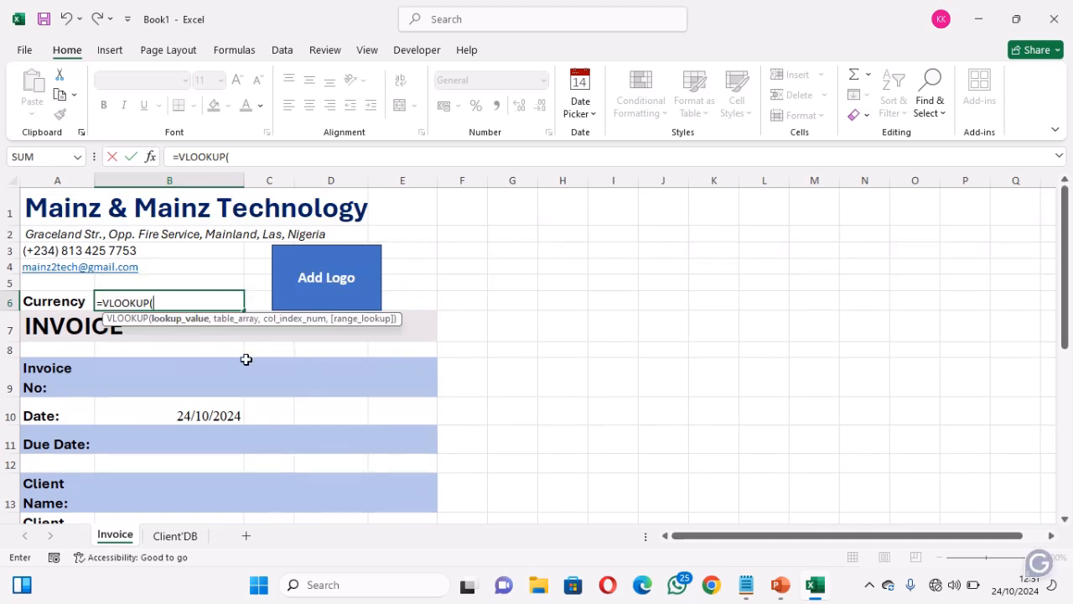
Use B9 as the lookup value, made absolute as $B$9, followed by a comma
{"action": "left_click", "coordinate": [188, 379]}
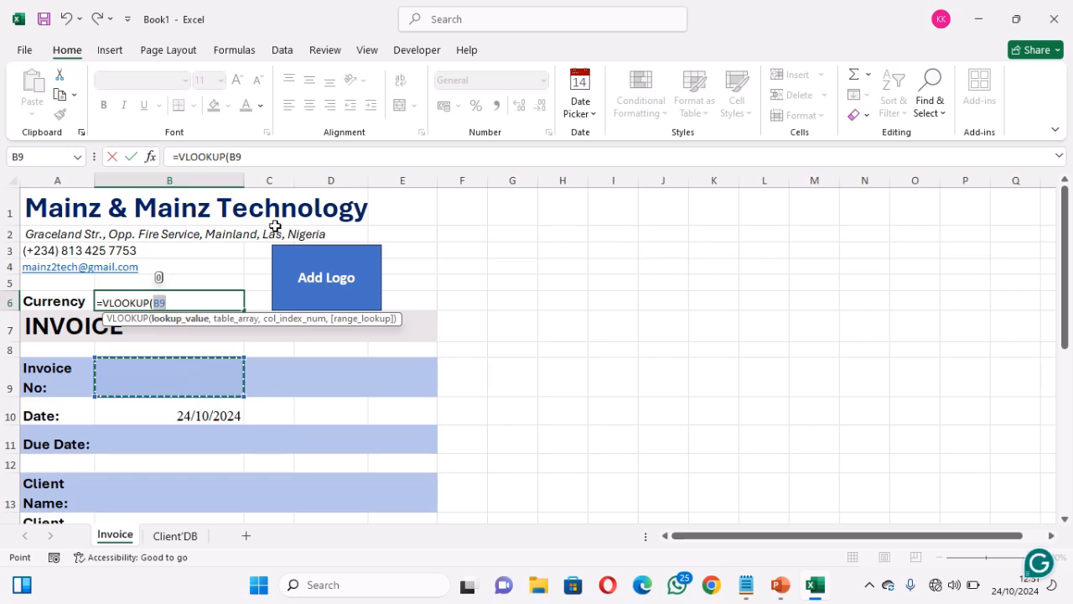
{"action": "left_click", "coordinate": [229, 156]}
{"action": "left_click", "coordinate": [229, 156]}
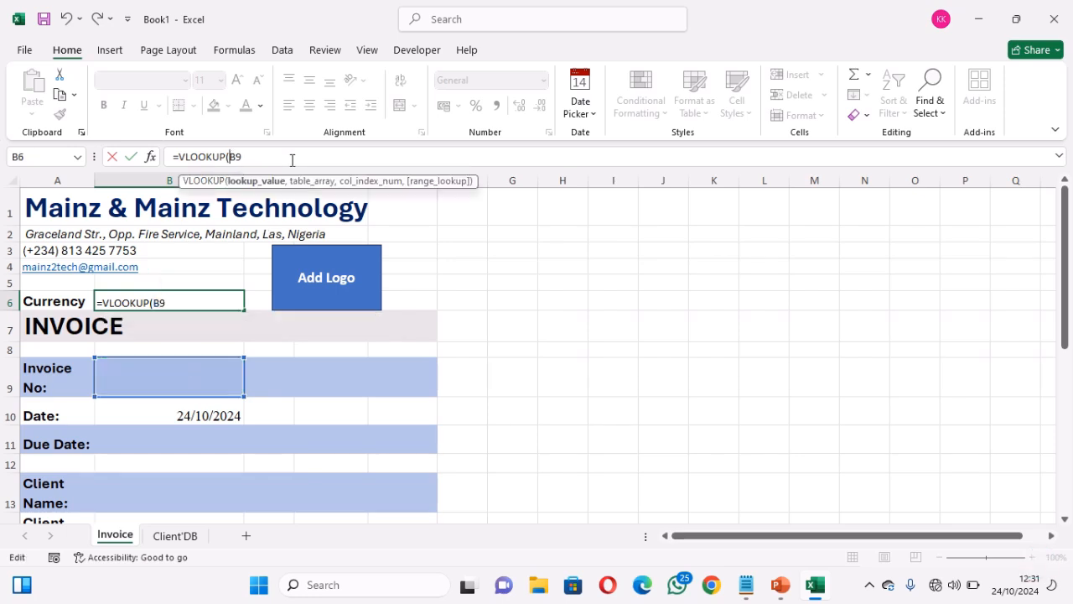
{"action": "type", "text": "$"}
{"action": "left_click", "coordinate": [242, 156]}
{"action": "type", "text": "$9"}
{"action": "type", "text": ","}
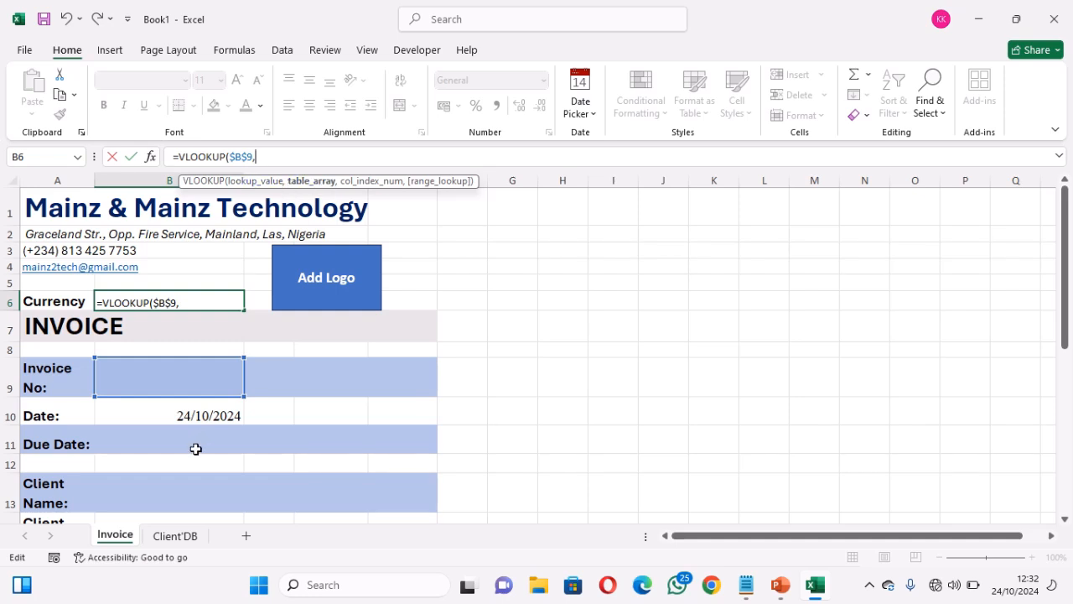
{"action": "left_click", "coordinate": [186, 536]}
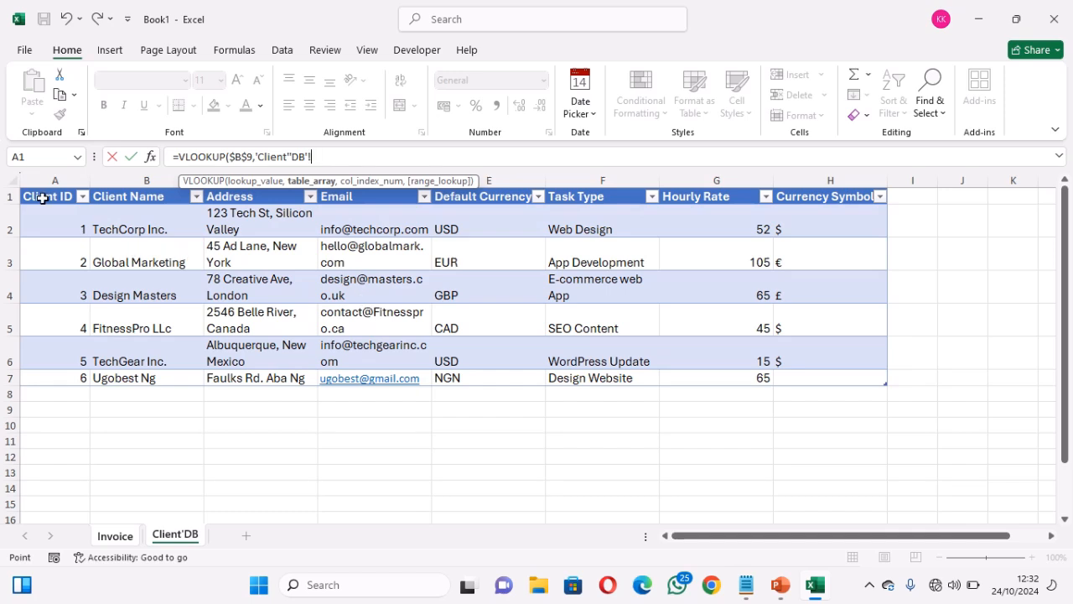
Set the lookup range to ClientDetail, dropping [#All], and add a comma
{"action": "left_click_drag", "start_coordinate": [42, 198], "coordinate": [827, 378]}
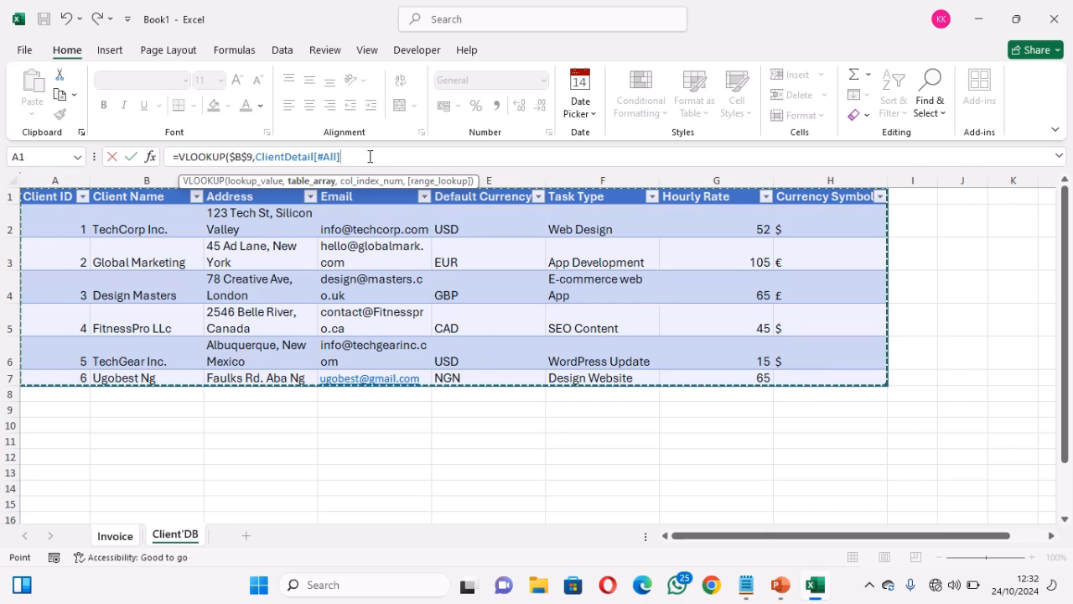
{"action": "key", "text": "BackSpace"}
{"action": "key", "text": "BackSpace"}
{"action": "key", "text": "BackSpace"}
{"action": "key", "text": "BackSpace"}
{"action": "key", "text": "BackSpace"}
{"action": "key", "text": "BackSpace"}
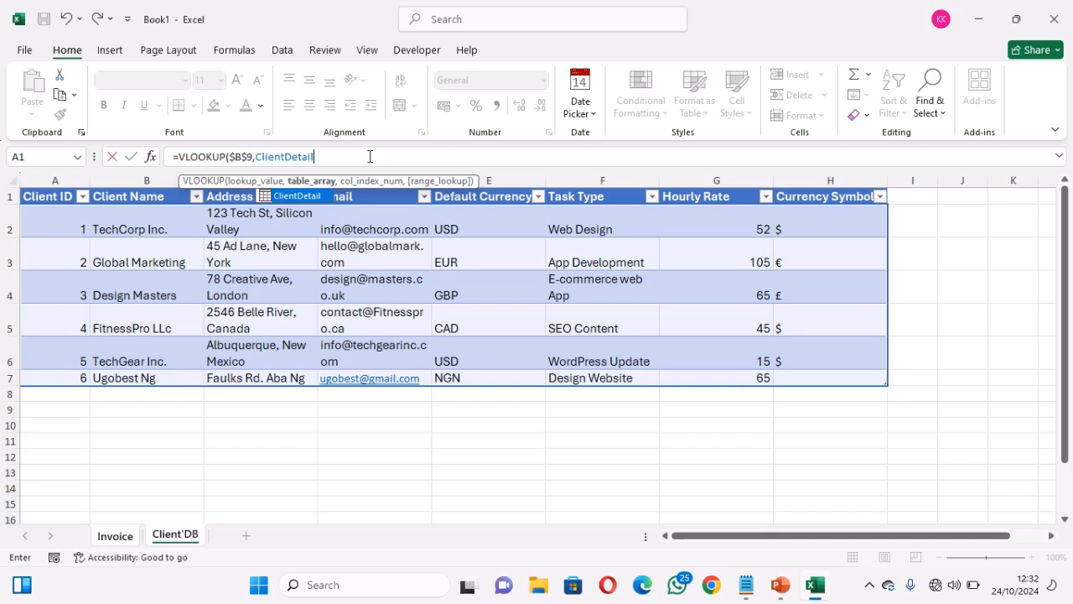
{"action": "type", "text": ",8,"}
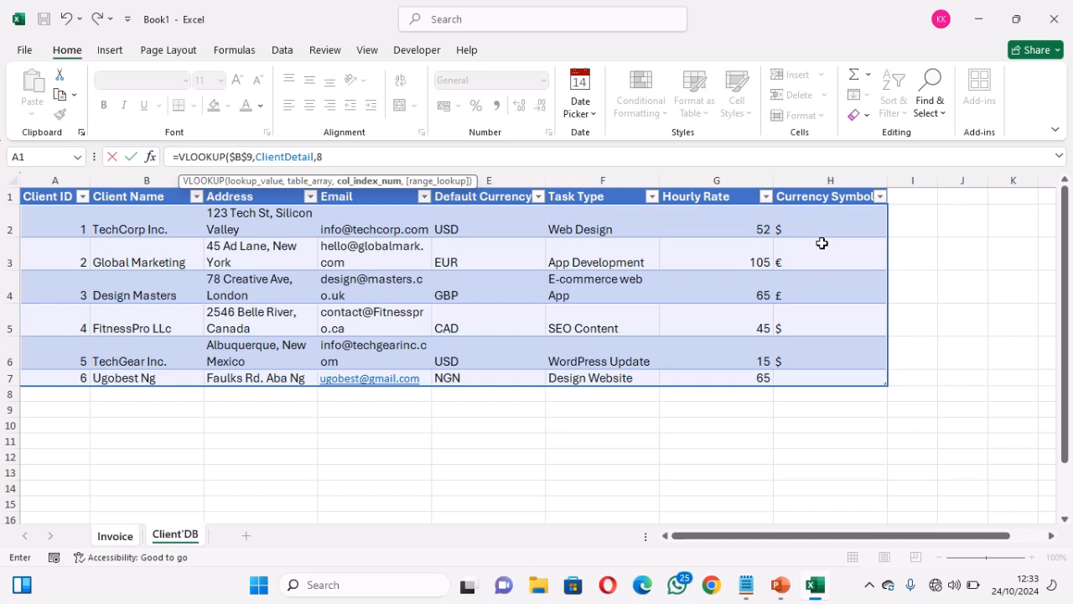
Finish the Currency VLOOKUP as an exact match (FALSE) on column 8 and commit it
{"action": "type", "text": ","}
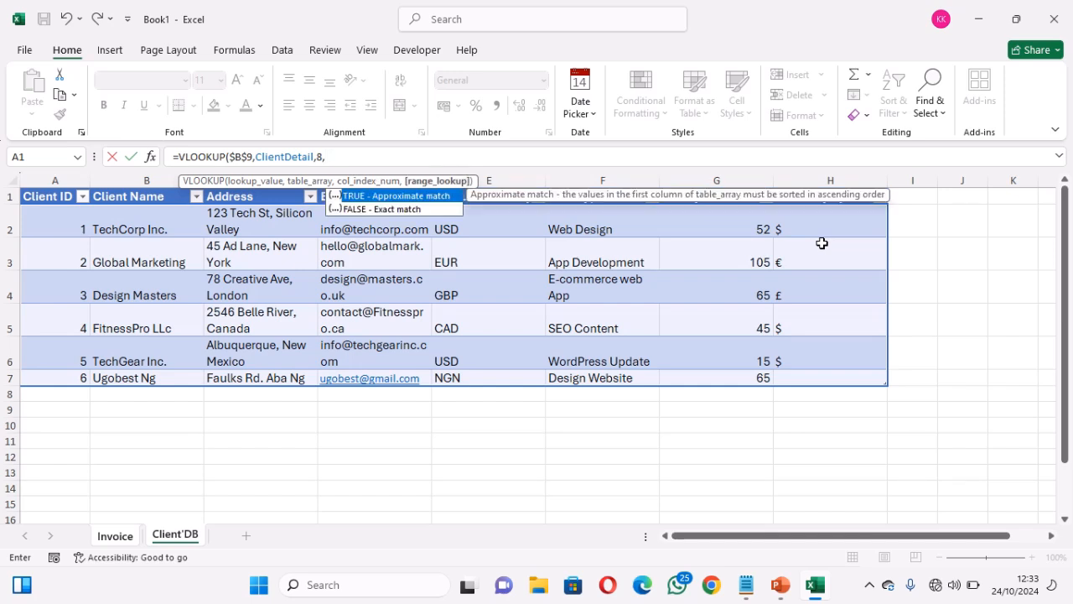
{"action": "double_click", "coordinate": [413, 209]}
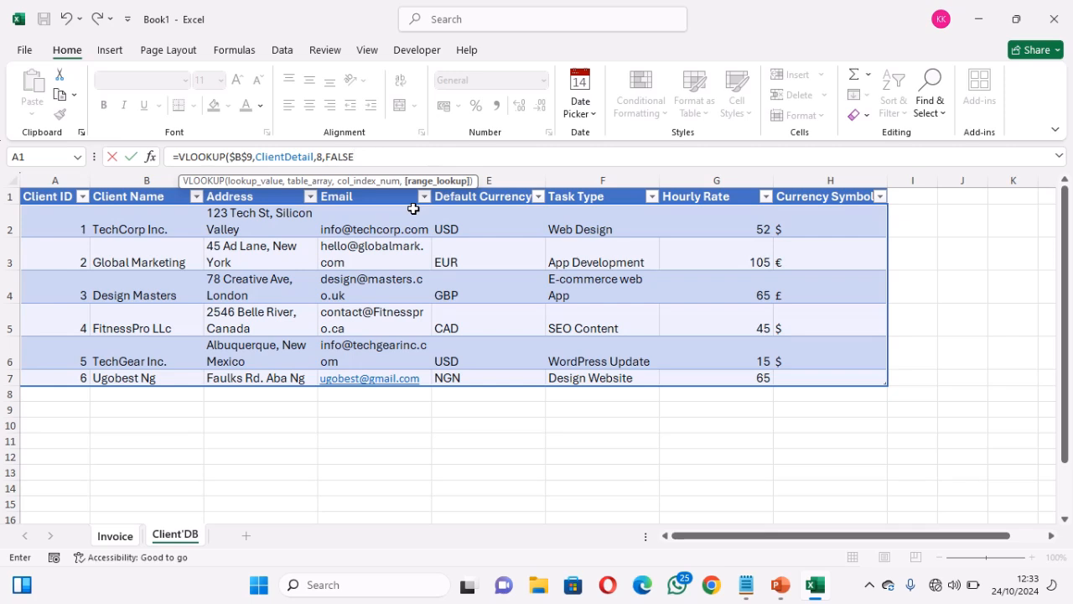
{"action": "type", "text": ")"}
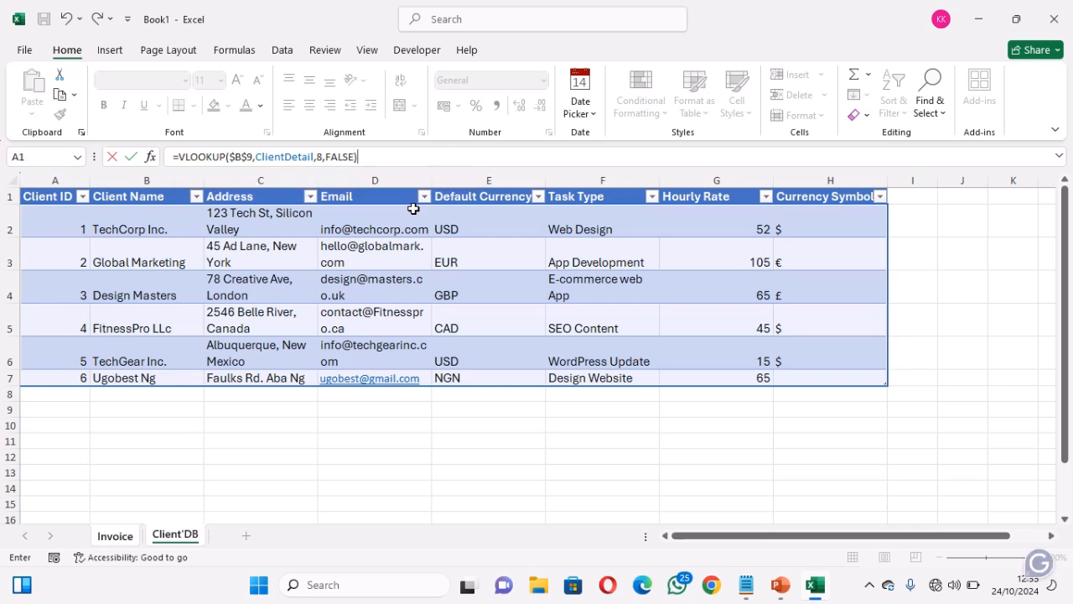
{"action": "key", "text": "Return"}
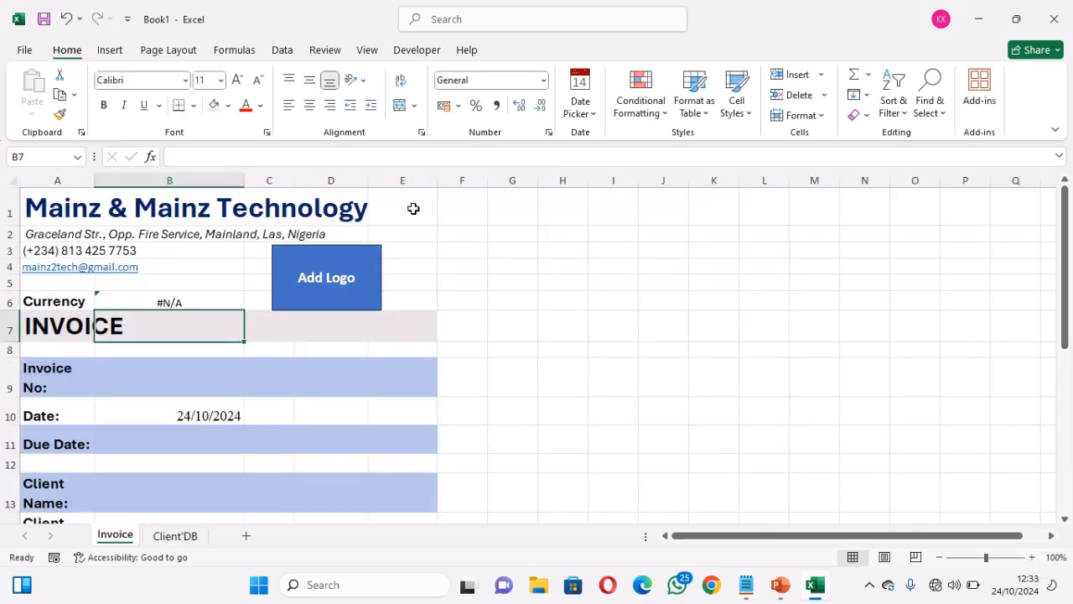
Try Invoice No 1 and 5 from the B9 dropdown, then settle on 3 so Currency shows £
{"action": "left_click", "coordinate": [181, 303]}
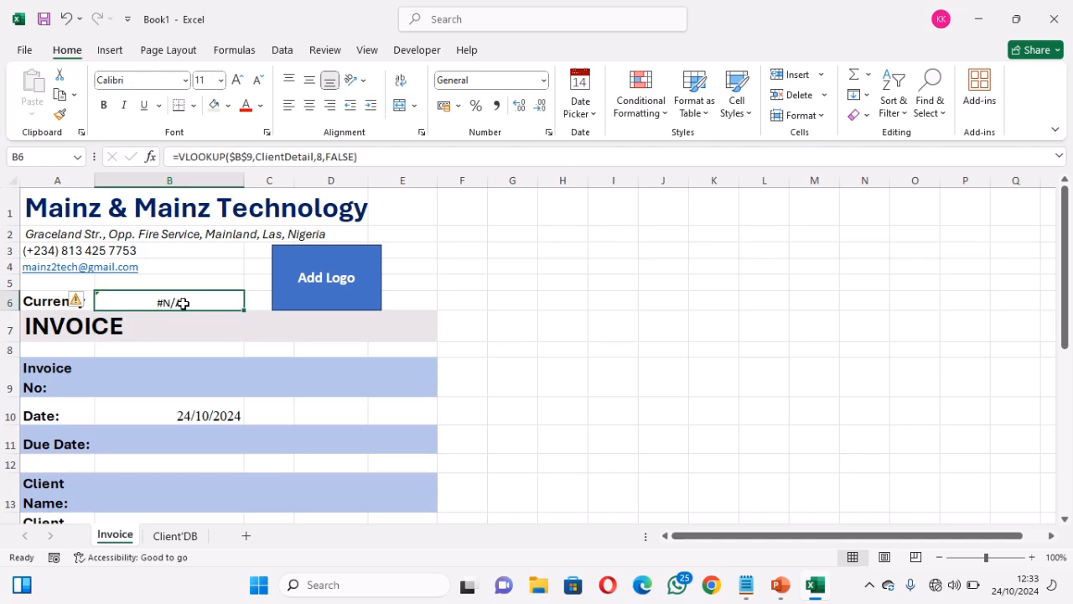
{"action": "left_click", "coordinate": [205, 376]}
{"action": "left_click", "coordinate": [252, 389]}
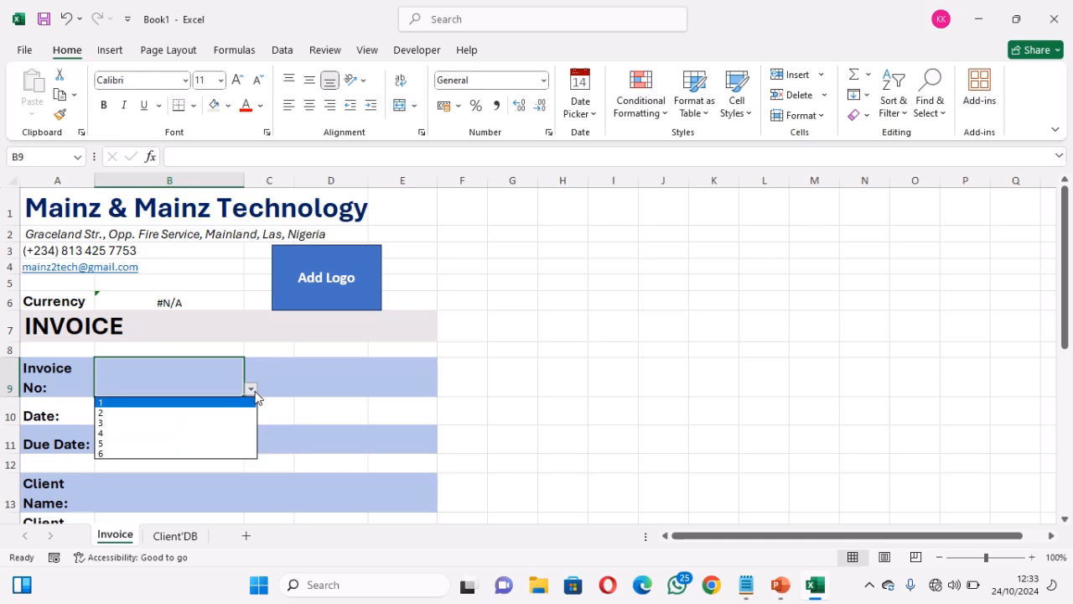
{"action": "left_click", "coordinate": [204, 402]}
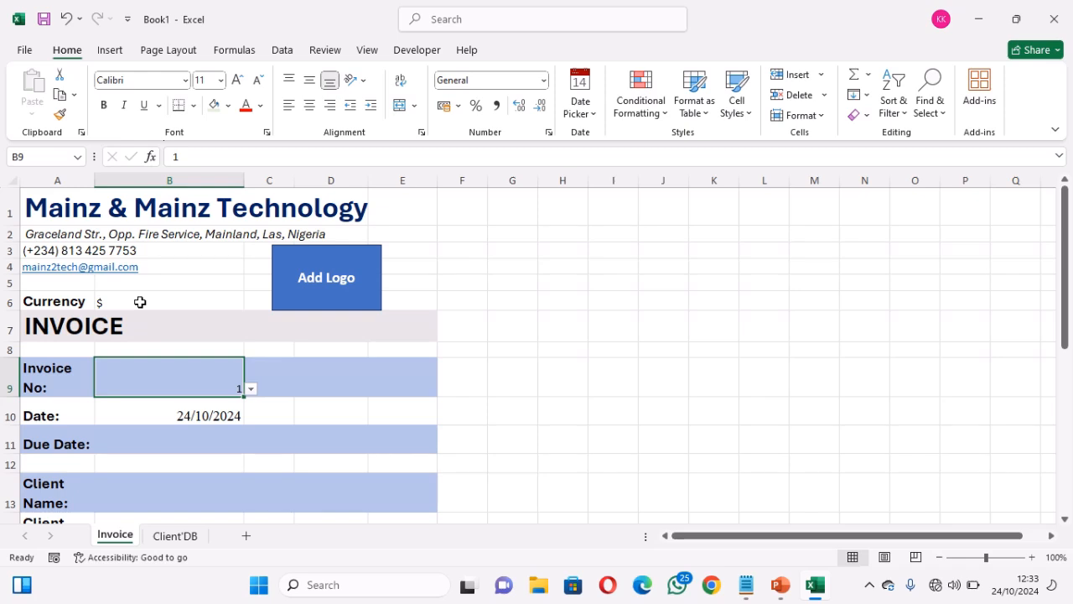
{"action": "left_click", "coordinate": [252, 390]}
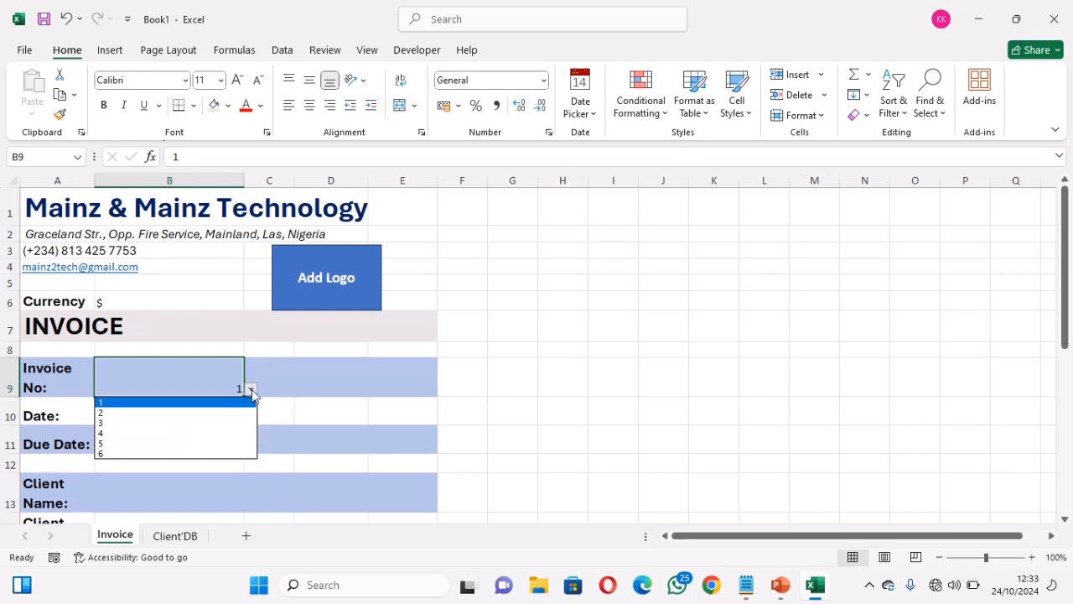
{"action": "left_click", "coordinate": [202, 444]}
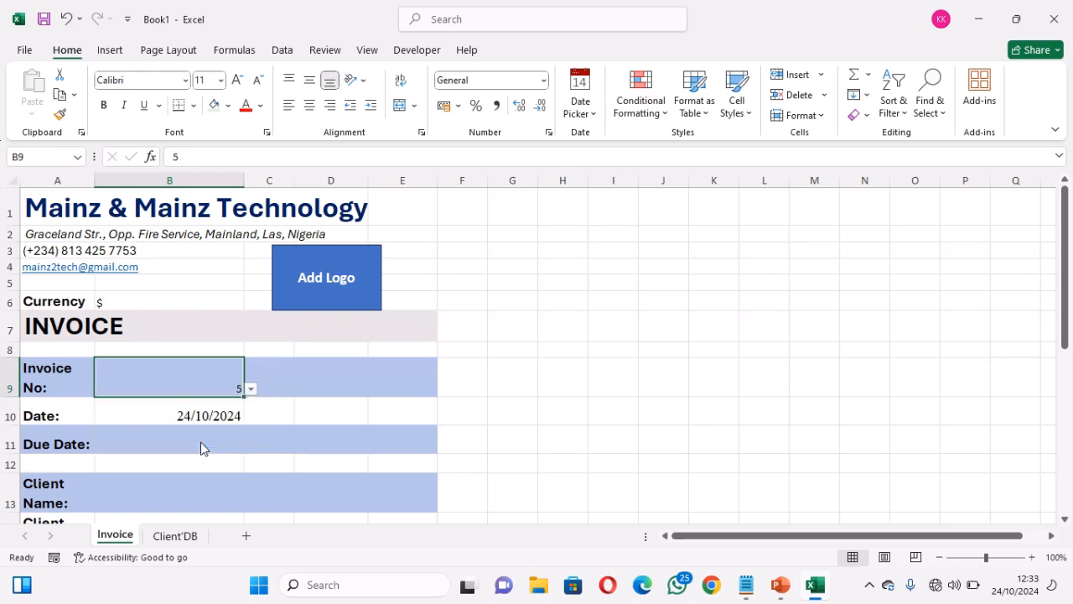
{"action": "left_click", "coordinate": [252, 391]}
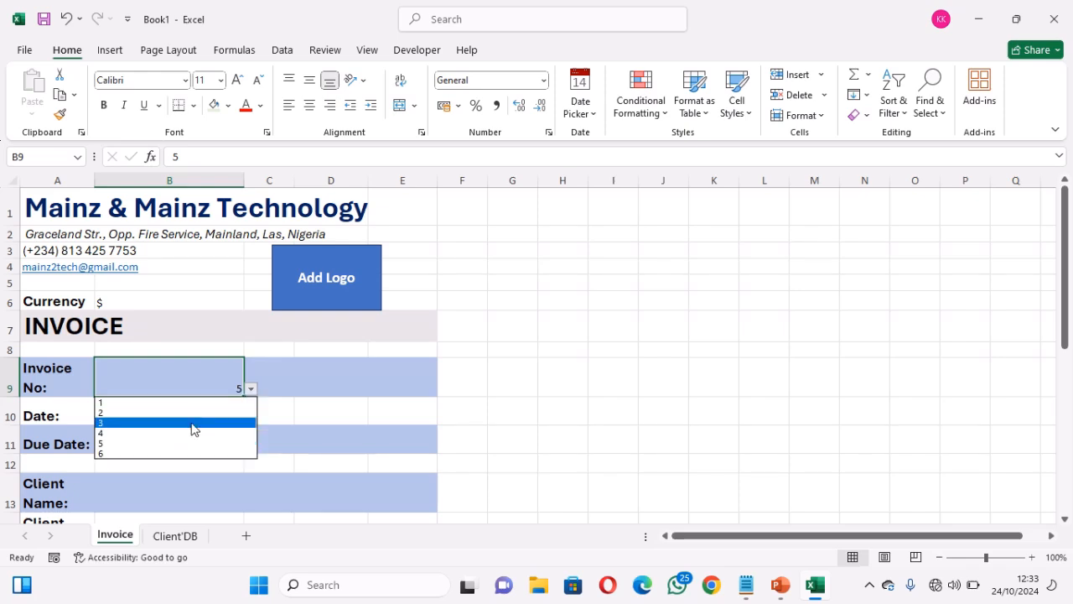
{"action": "left_click", "coordinate": [193, 423]}
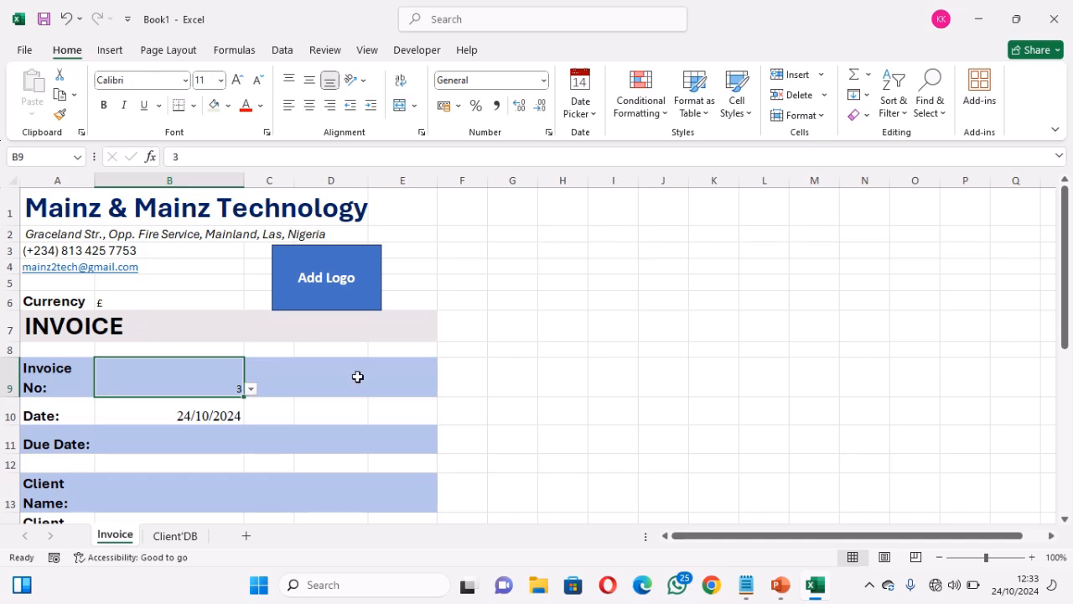
Copy the Currency cell's VLOOKUP formula text from the formula bar
{"action": "left_click", "coordinate": [183, 300]}
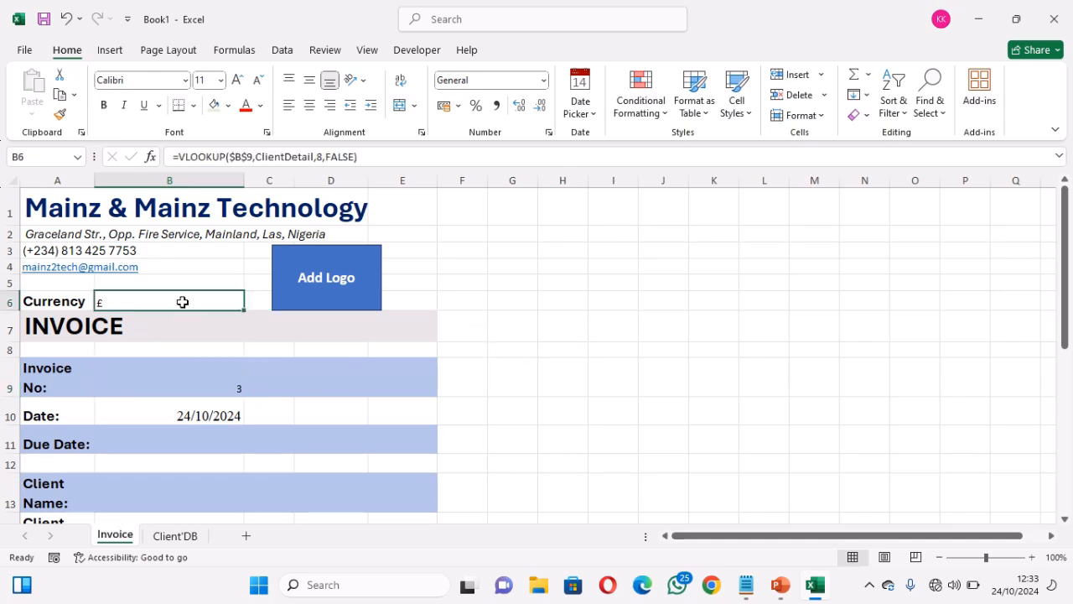
{"action": "left_click", "coordinate": [372, 156]}
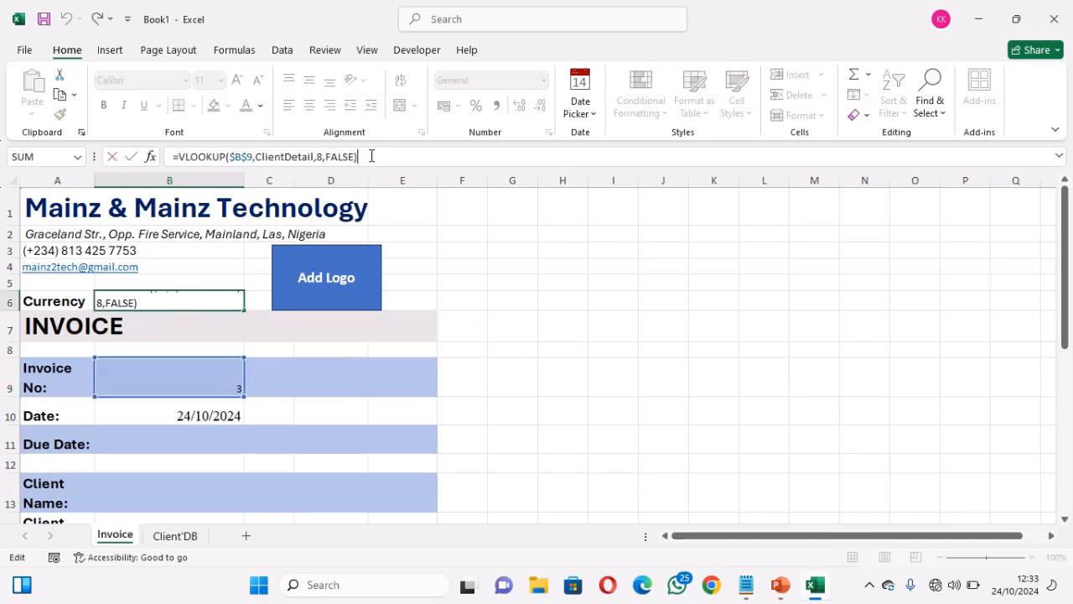
{"action": "key", "text": "ctrl+a"}
{"action": "key", "text": "ctrl+c"}
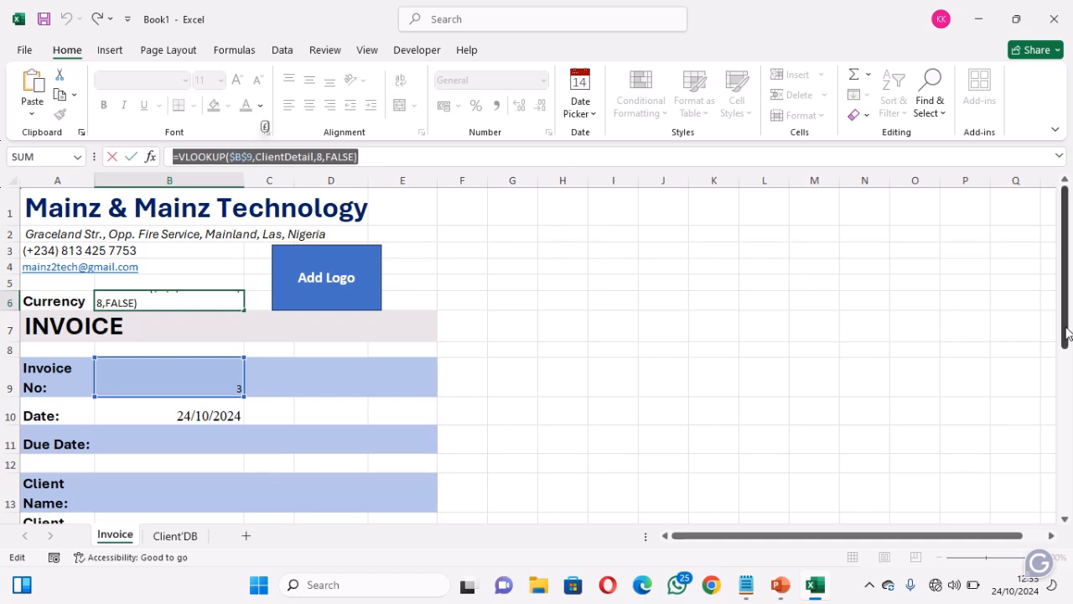
Paste the formula after an accidental =B13 reference, leaving B6 showing FALSE, then select Client Name
{"action": "left_click_drag", "start_coordinate": [1067, 334], "coordinate": [1034, 414]}
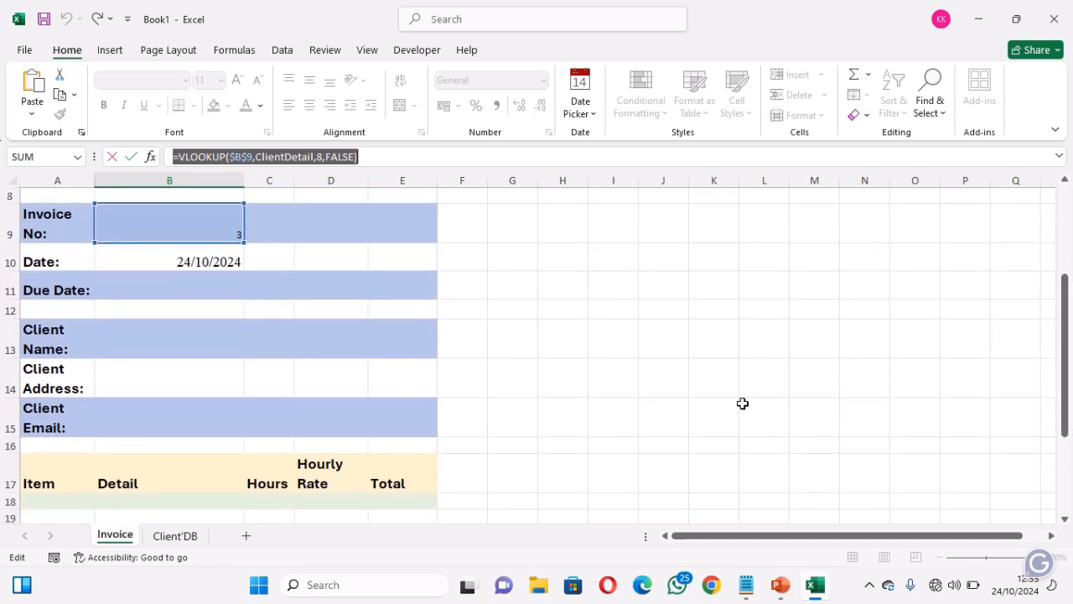
{"action": "left_click", "coordinate": [212, 344]}
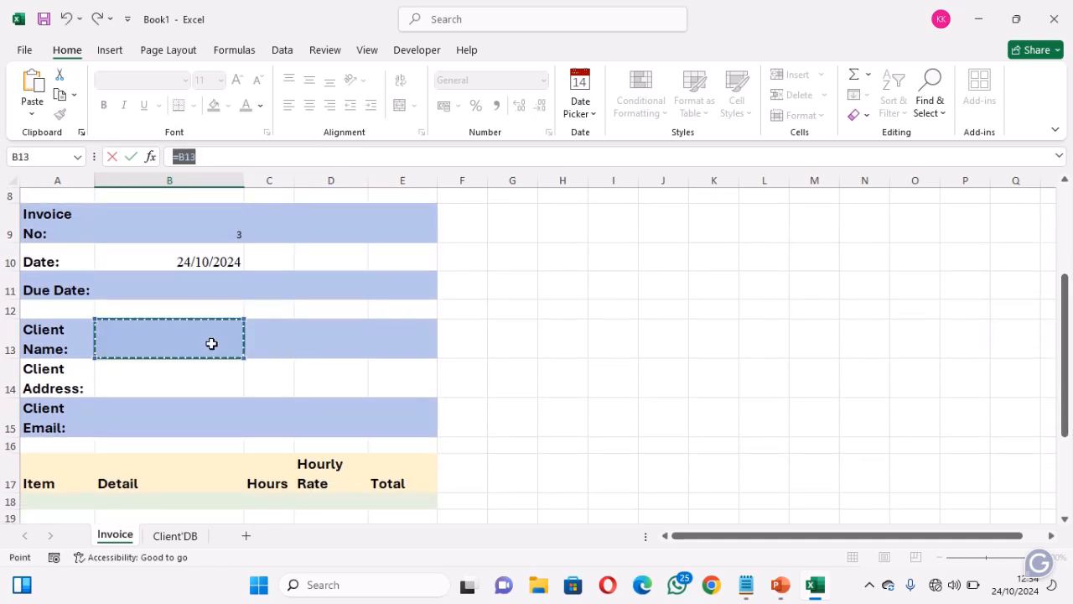
{"action": "key", "text": "ctrl+v"}
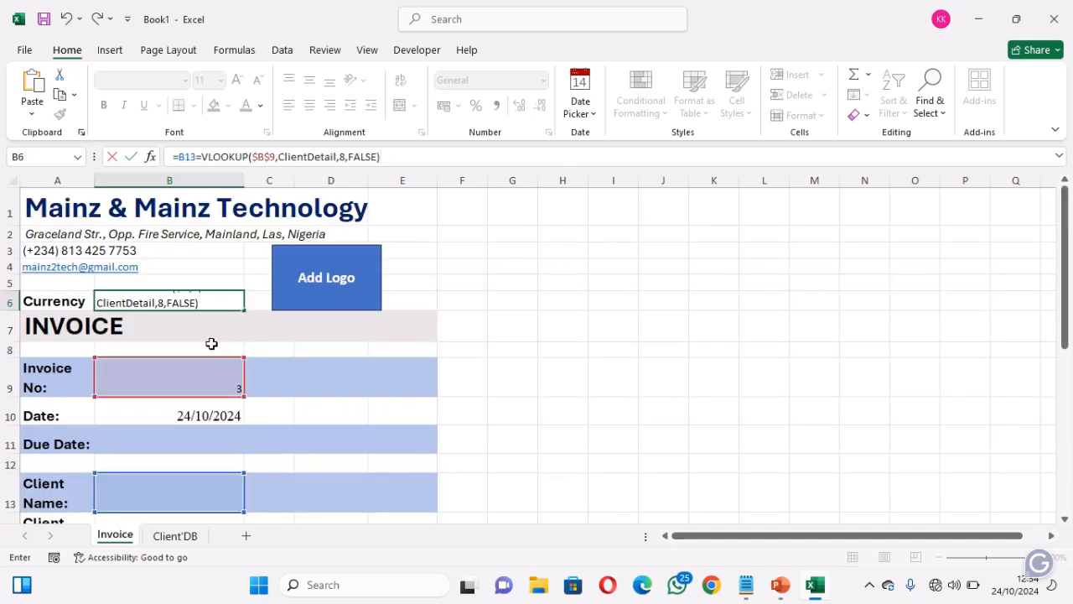
{"action": "left_click", "coordinate": [196, 504]}
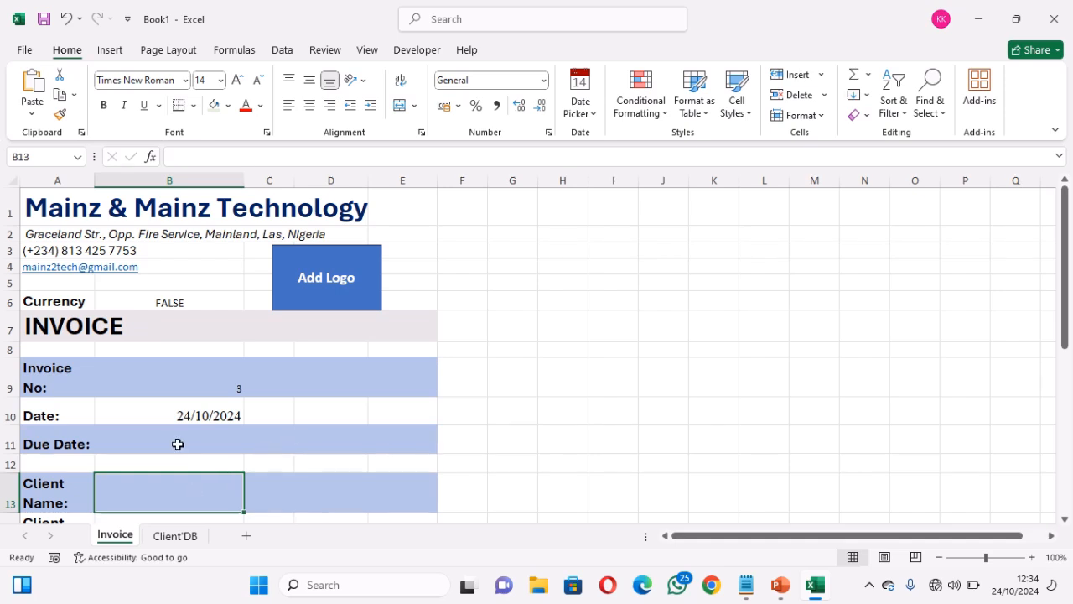
{"action": "left_click", "coordinate": [189, 304]}
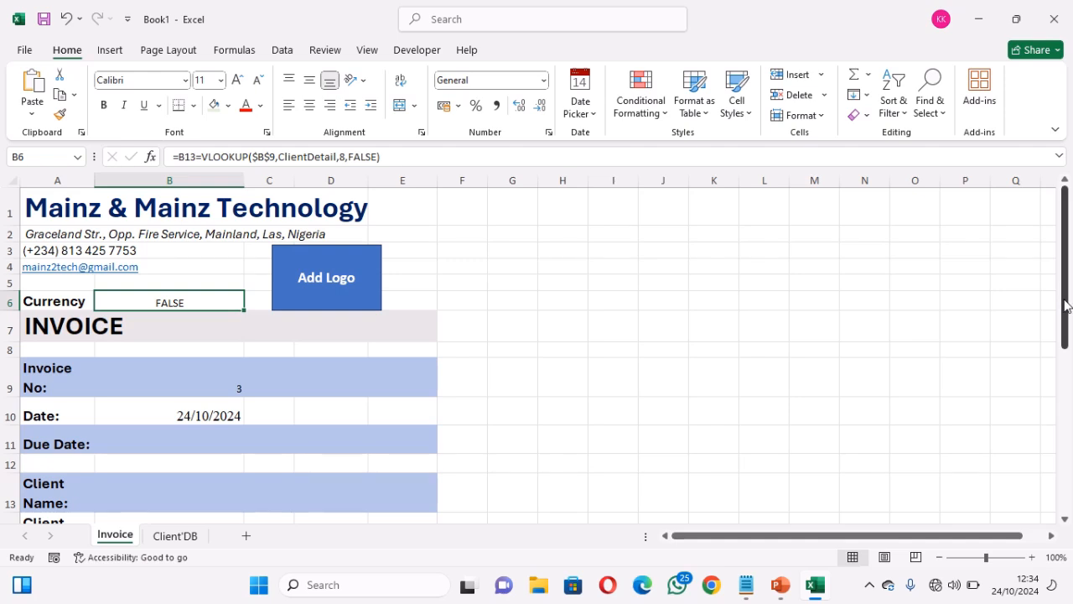
{"action": "left_click_drag", "start_coordinate": [1067, 306], "coordinate": [1067, 332]}
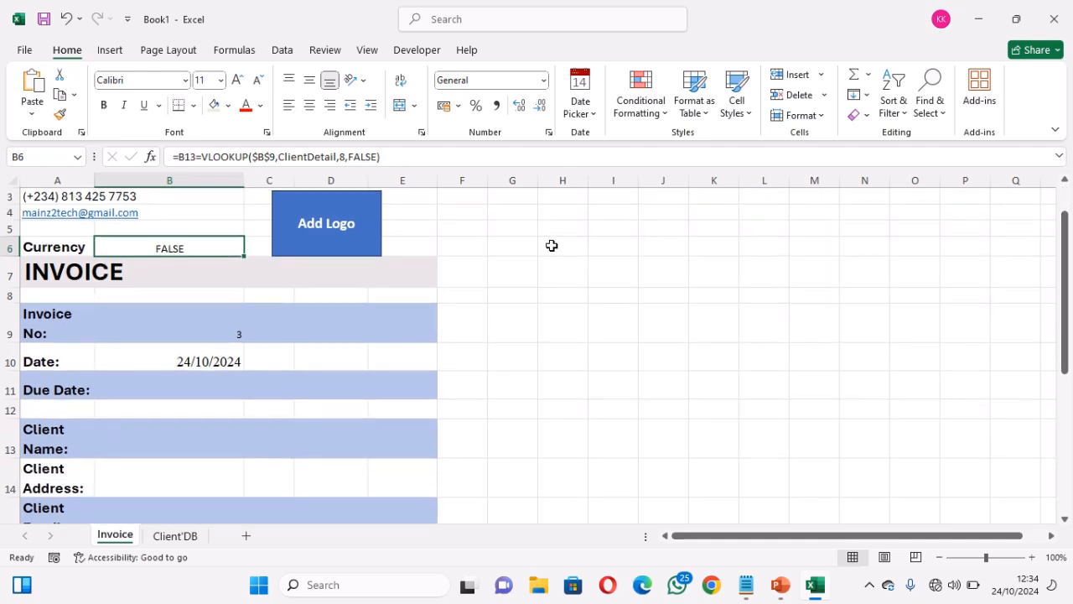
{"action": "left_click", "coordinate": [181, 445]}
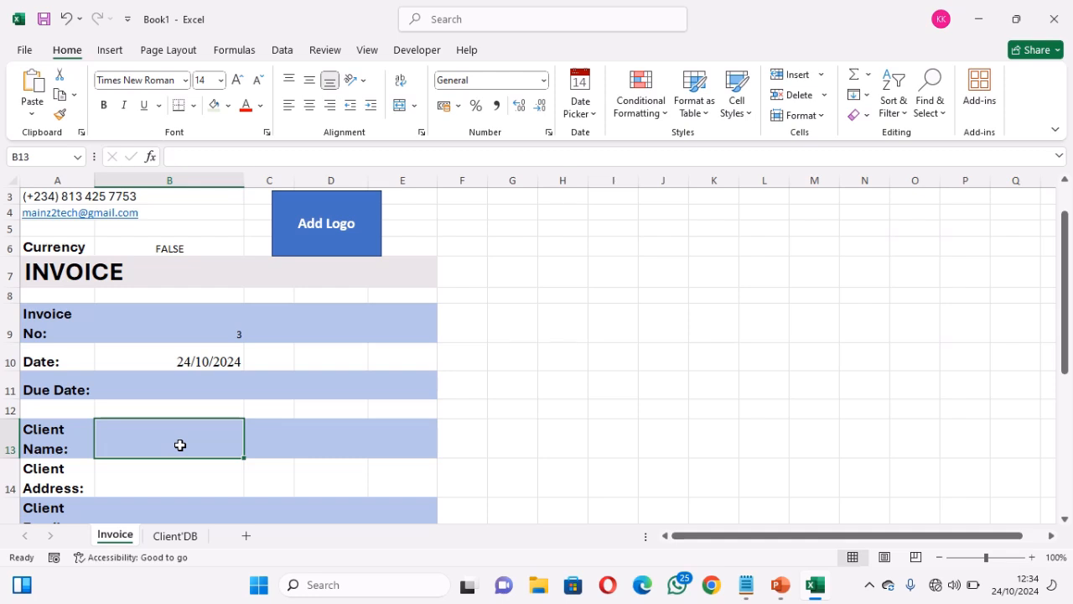
Paste the lookup into Client Name and change its column to 2 to show the name
{"action": "key", "text": "ctrl+v"}
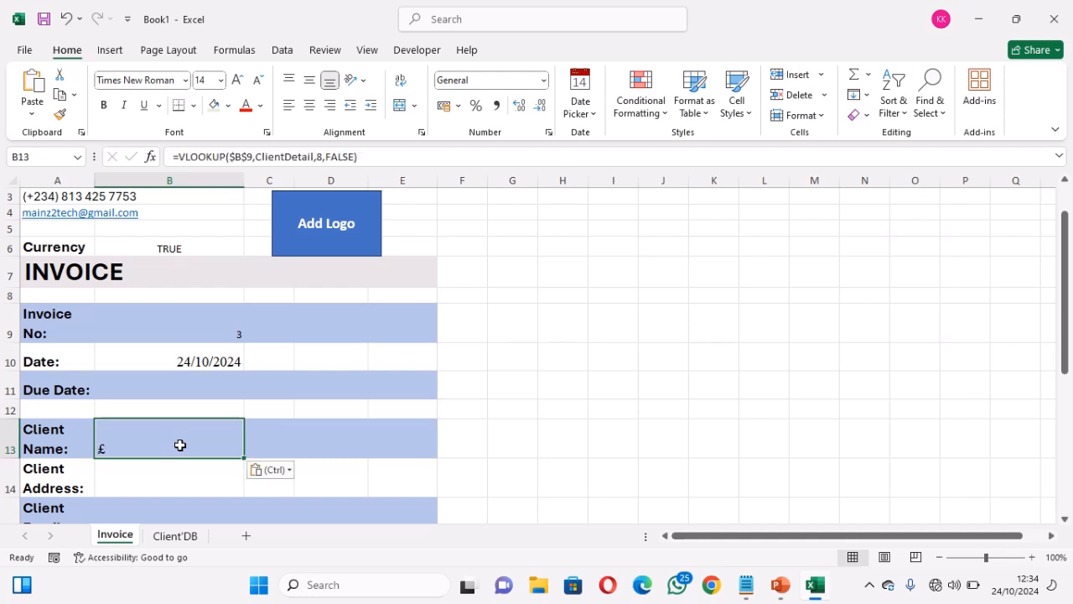
{"action": "left_click", "coordinate": [322, 158]}
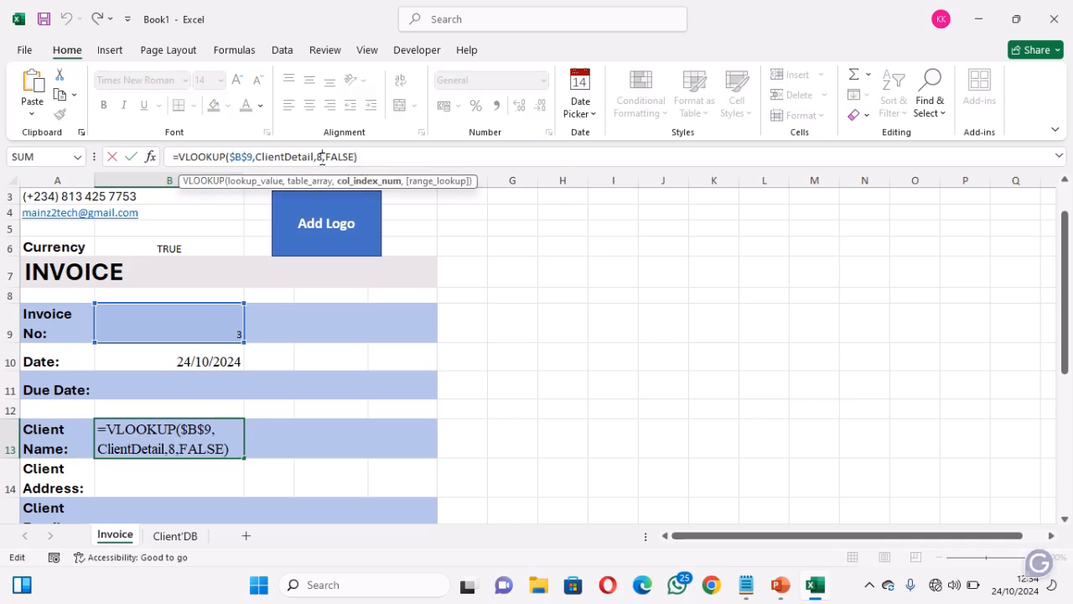
{"action": "key", "text": "BackSpace"}
{"action": "type", "text": "2"}
{"action": "key", "text": "Return"}
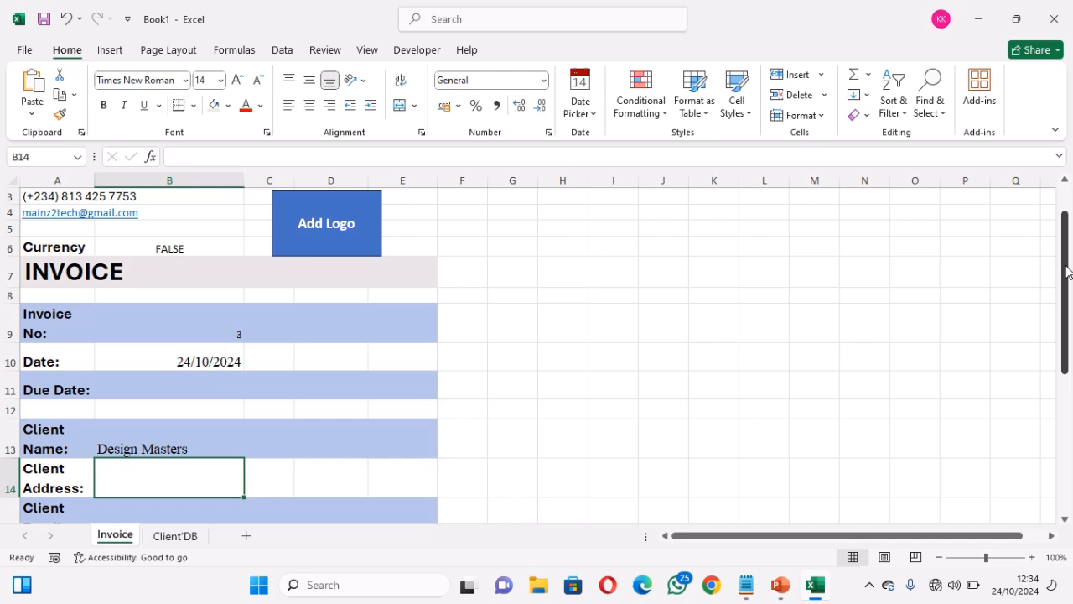
Paste the lookup into Client Address using column 3
{"action": "left_click_drag", "start_coordinate": [1067, 271], "coordinate": [1069, 367]}
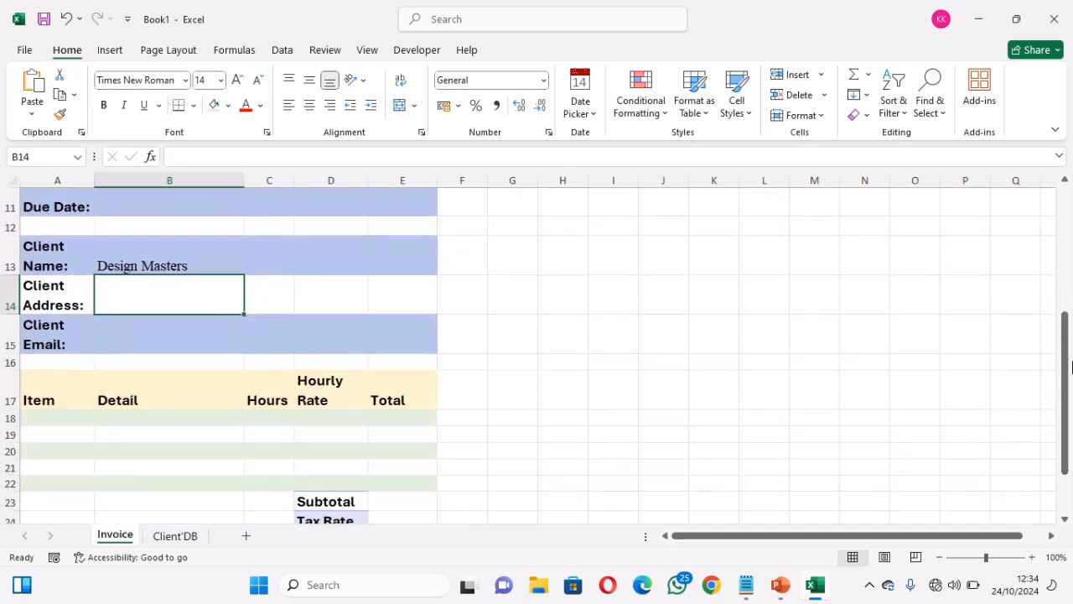
{"action": "key", "text": "ctrl+v"}
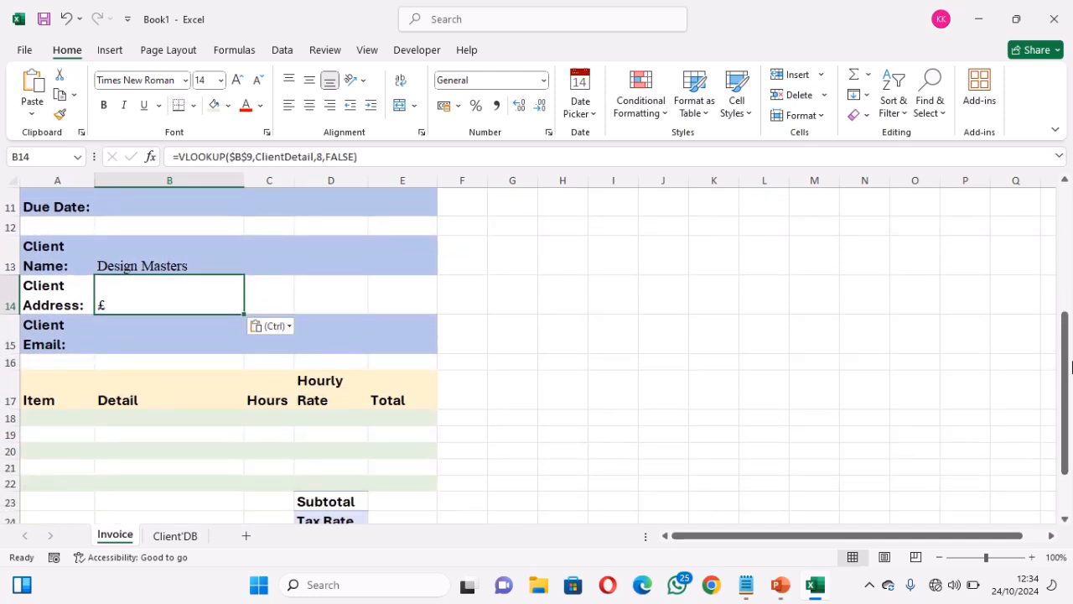
{"action": "left_click", "coordinate": [323, 156]}
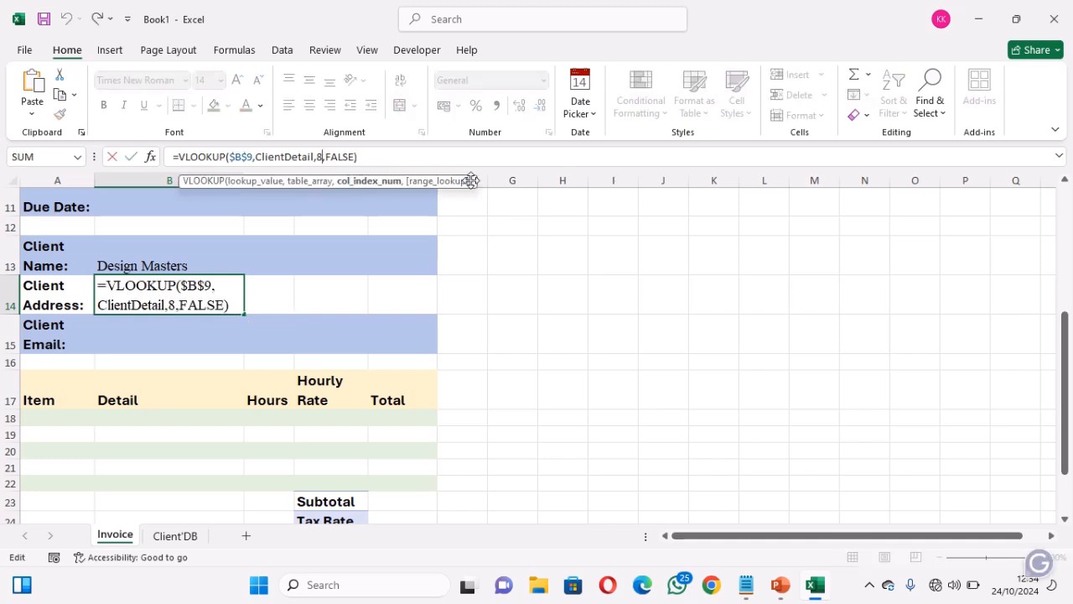
{"action": "key", "text": "BackSpace"}
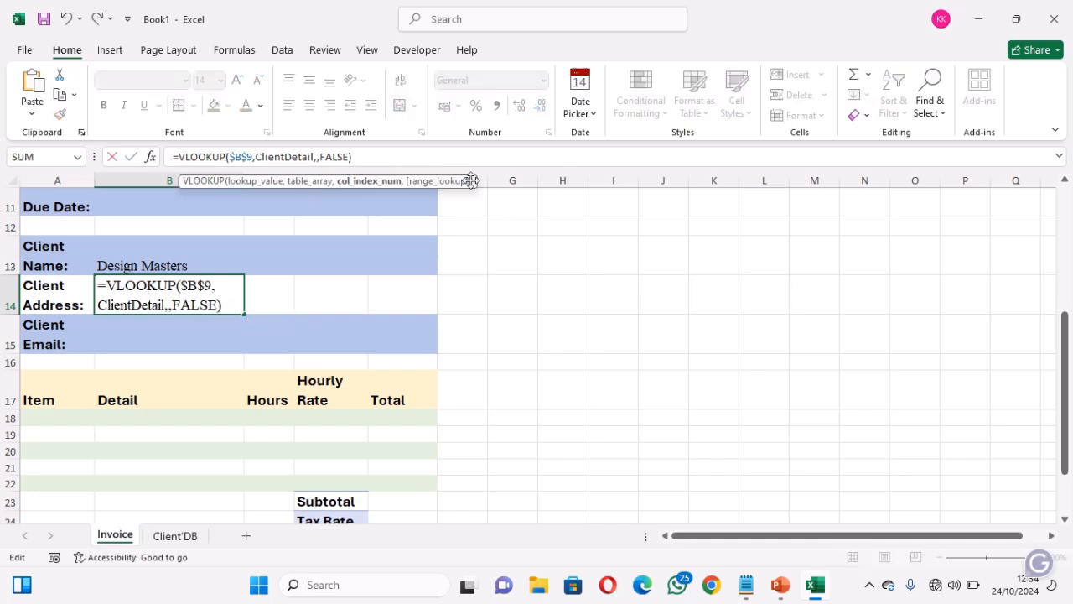
{"action": "type", "text": "3"}
{"action": "key", "text": "Return"}
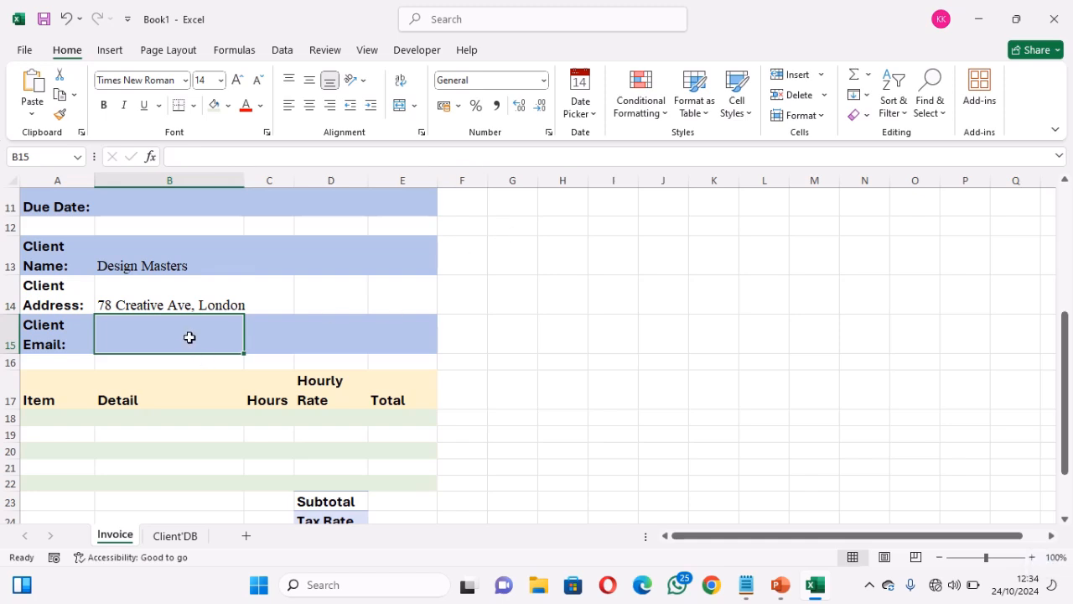
Paste the lookup into Client Email using column 4
{"action": "type", "text": "=VLOOKUP($B$9,ClientDetail,8,FALSE)"}
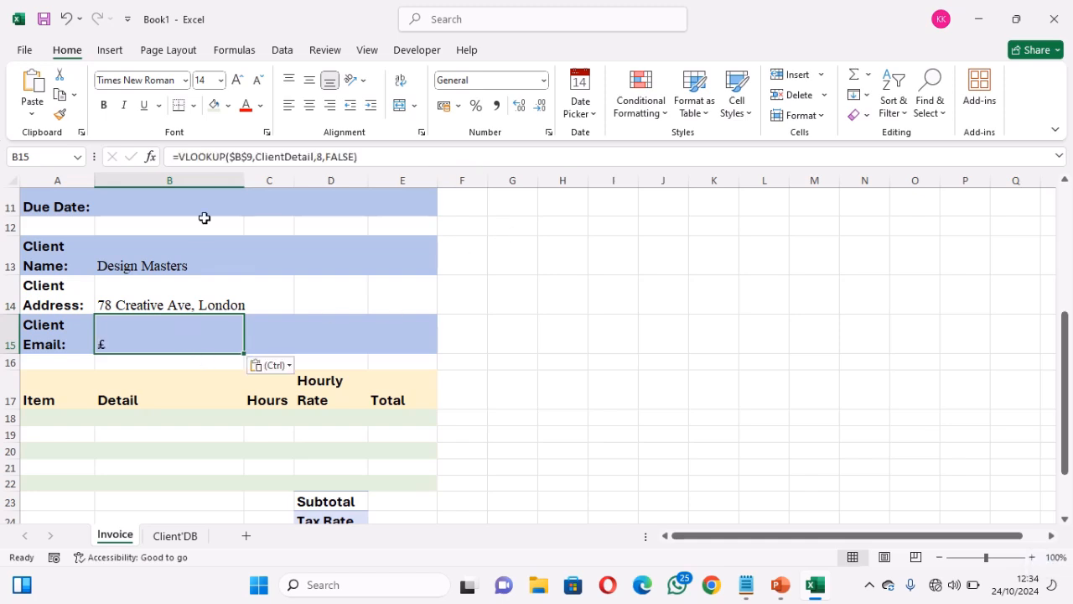
{"action": "left_click", "coordinate": [322, 156]}
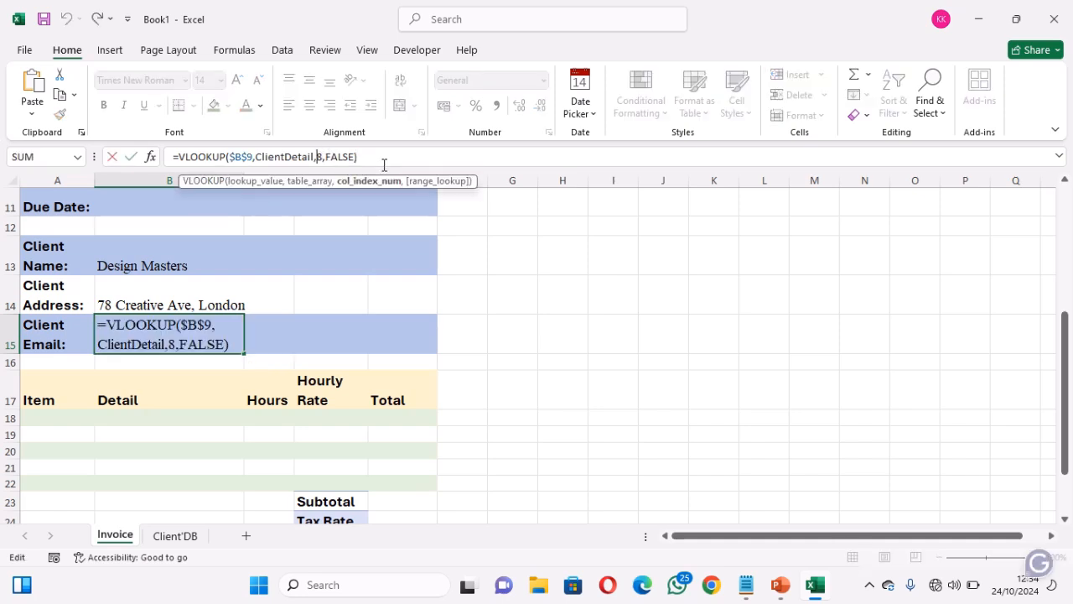
{"action": "key", "text": "Delete"}
{"action": "type", "text": "4"}
{"action": "key", "text": "Return"}
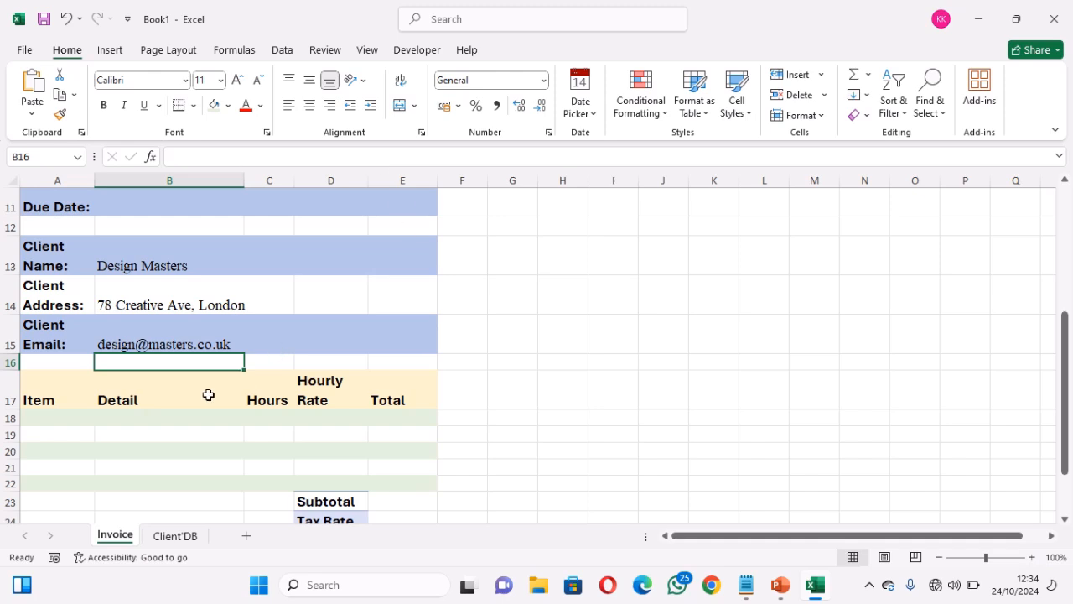
Paste the lookup into Detail B18 and set column 6 so it shows the task type
{"action": "left_click", "coordinate": [1065, 519]}
{"action": "left_click", "coordinate": [1065, 519]}
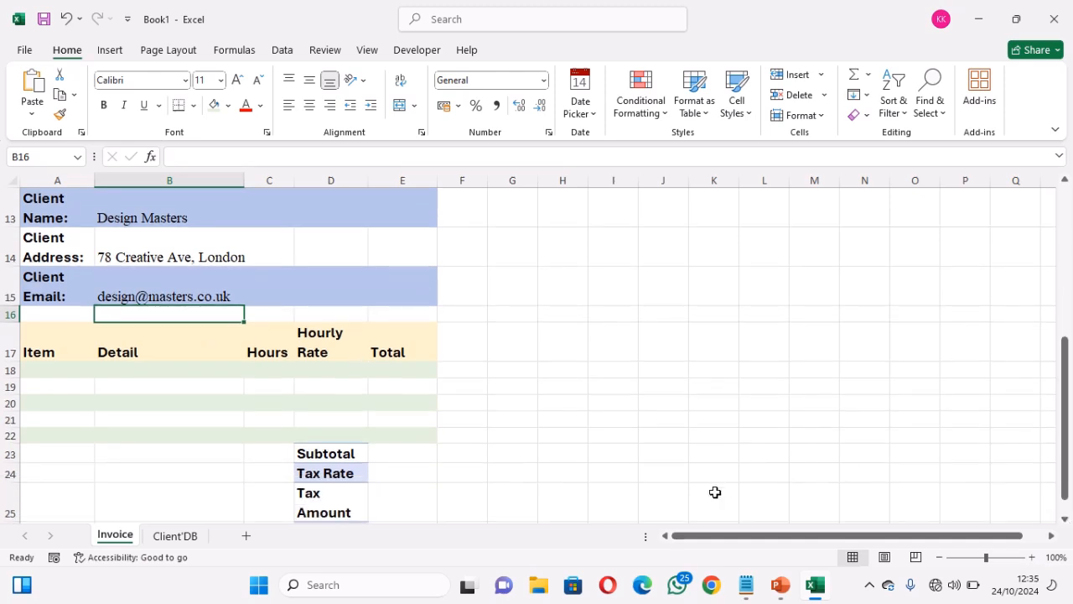
{"action": "left_click", "coordinate": [167, 367]}
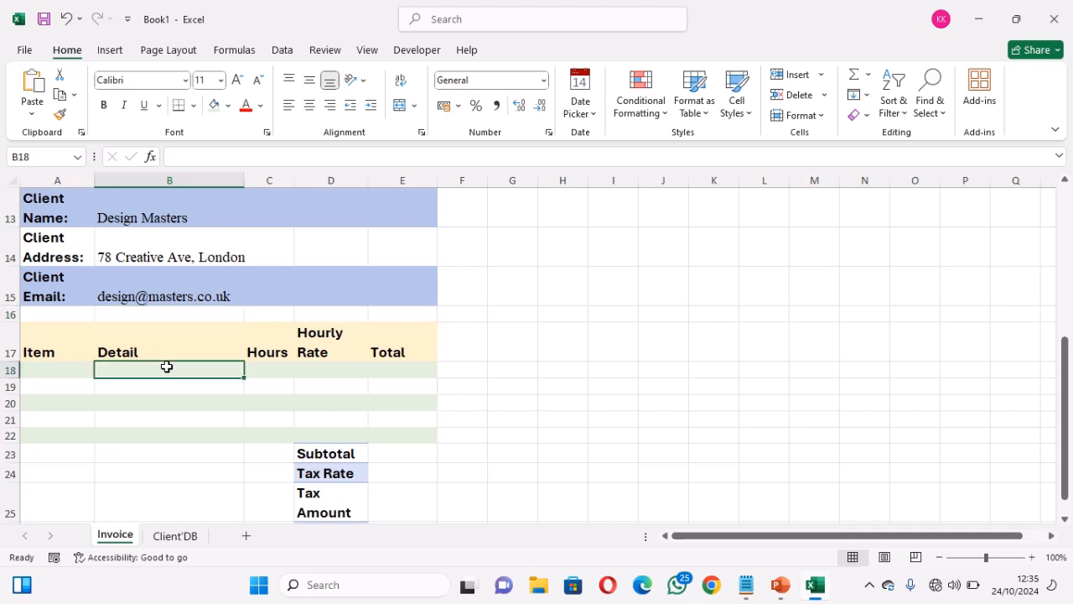
{"action": "type", "text": "=VLOOKUP($B$9,ClientDetail,8,FALSE)"}
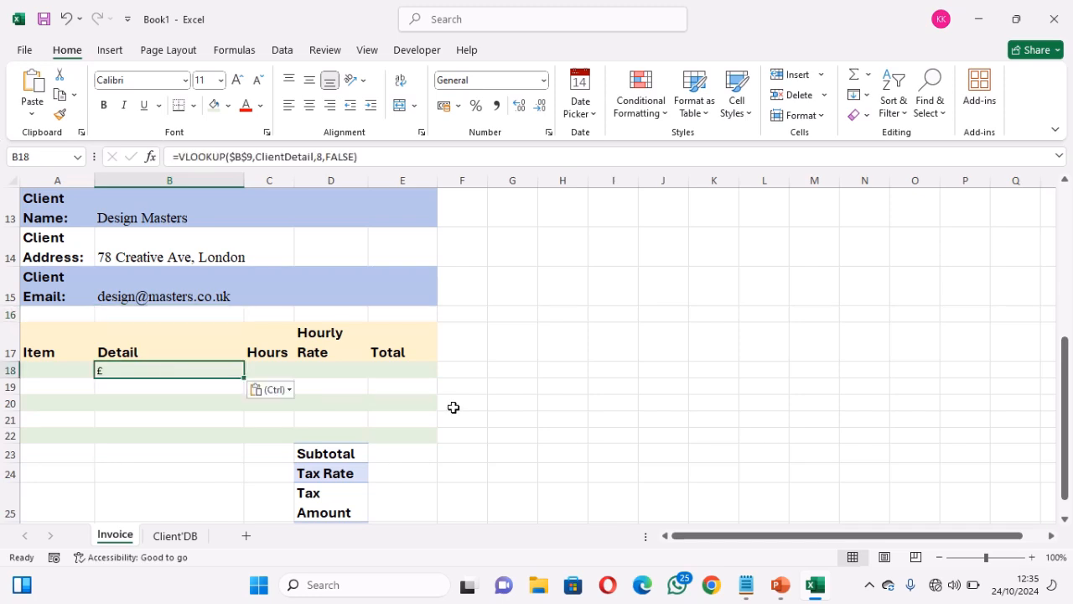
{"action": "left_click", "coordinate": [192, 537]}
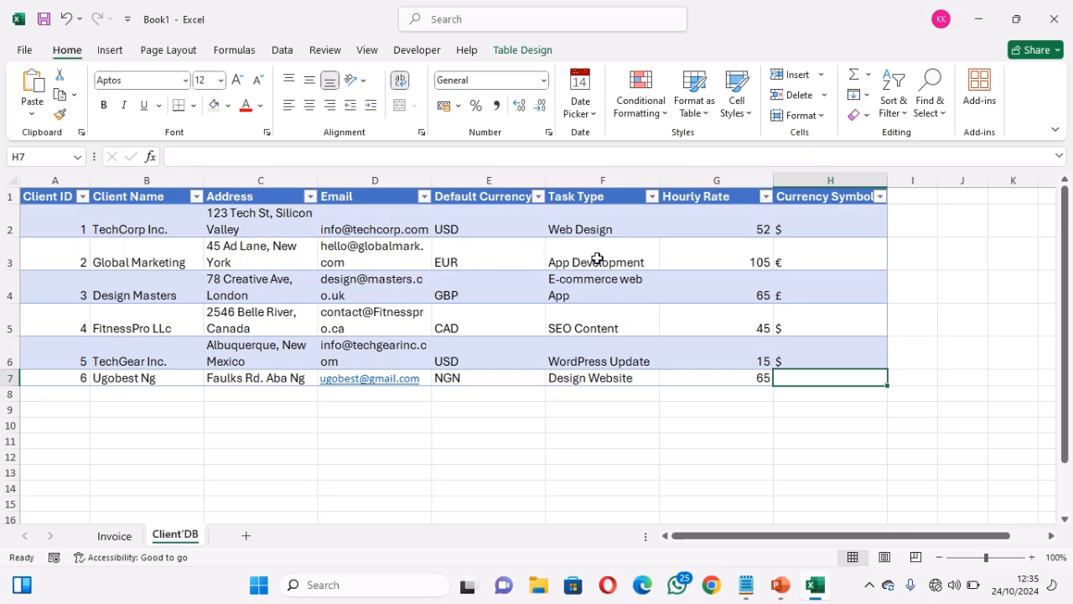
{"action": "left_click", "coordinate": [119, 537]}
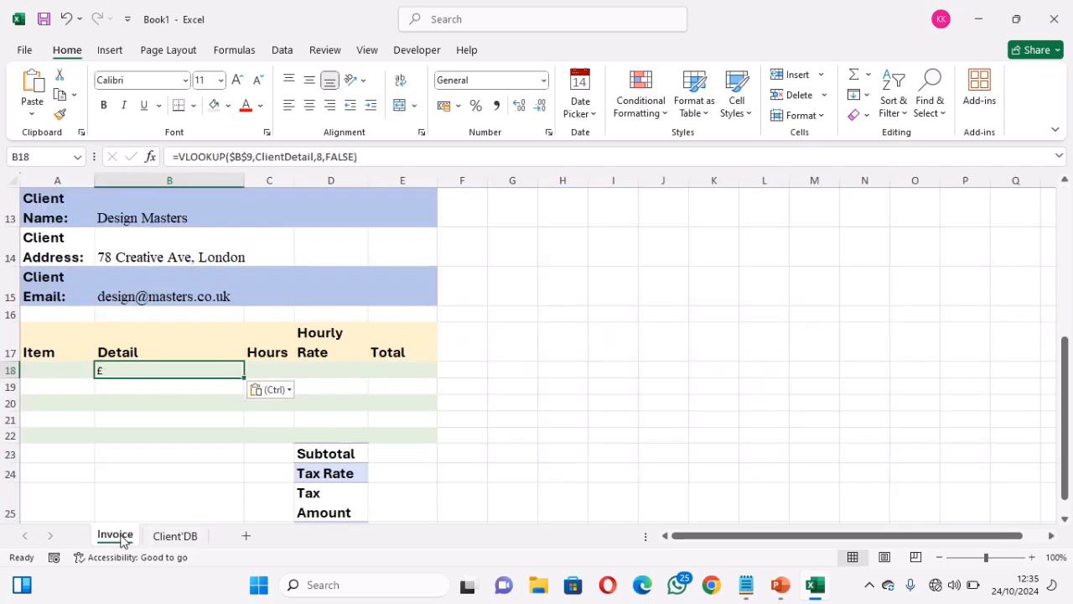
{"action": "left_click", "coordinate": [321, 156]}
{"action": "key", "text": "BackSpace"}
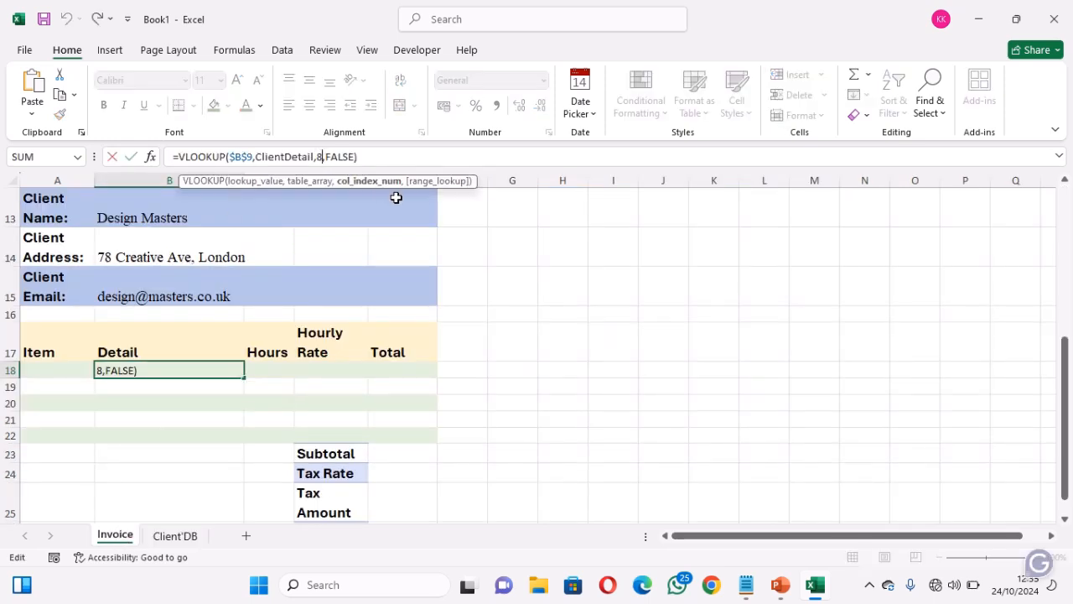
{"action": "type", "text": "6"}
{"action": "key", "text": "Return"}
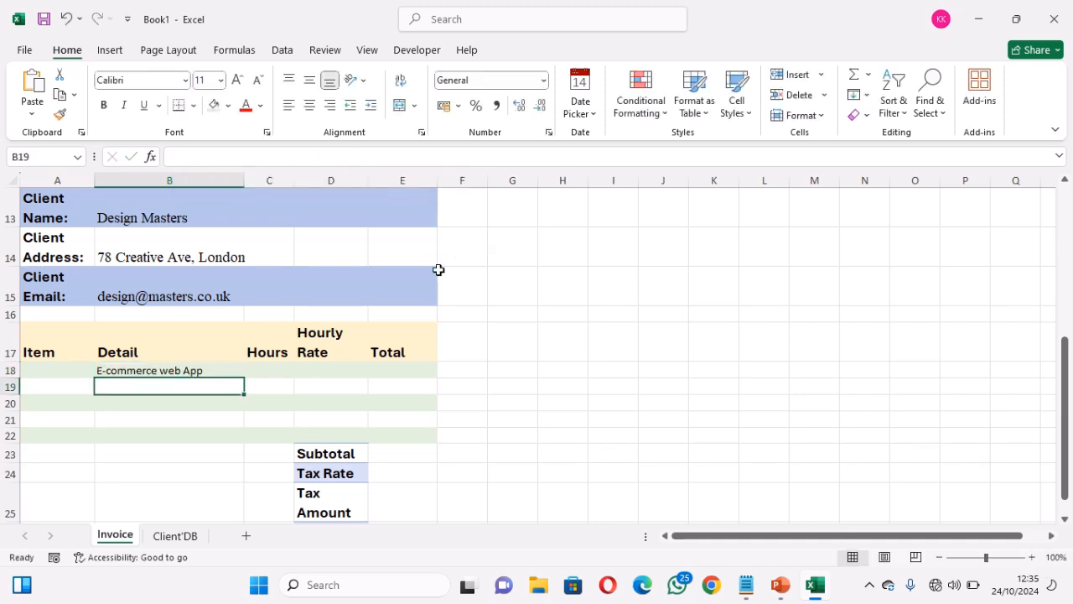
Paste the lookup into Hourly Rate D18 using column 7, giving 65
{"action": "left_click", "coordinate": [312, 370]}
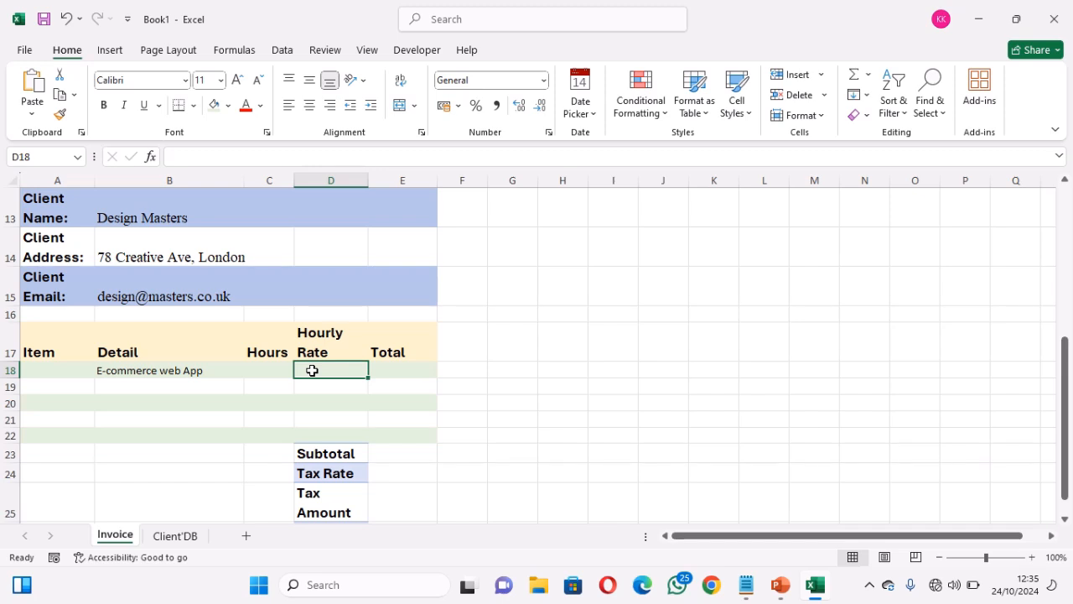
{"action": "type", "text": "=VLOOKUP($B$9,ClientDetail,8,FALSE)"}
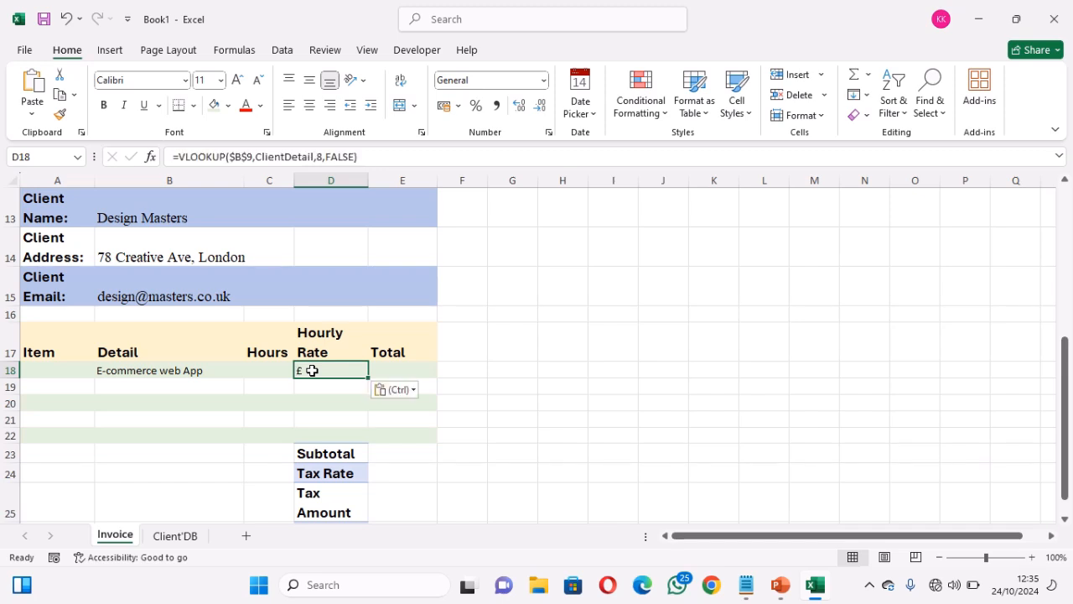
{"action": "left_click", "coordinate": [317, 157]}
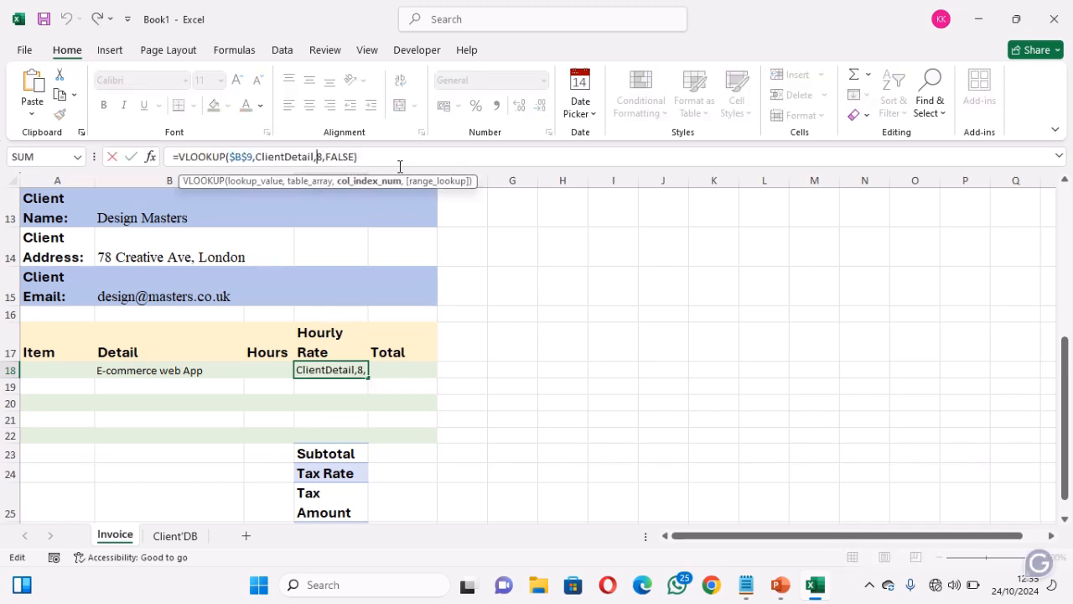
{"action": "key", "text": "Delete"}
{"action": "type", "text": "7"}
{"action": "key", "text": "Return"}
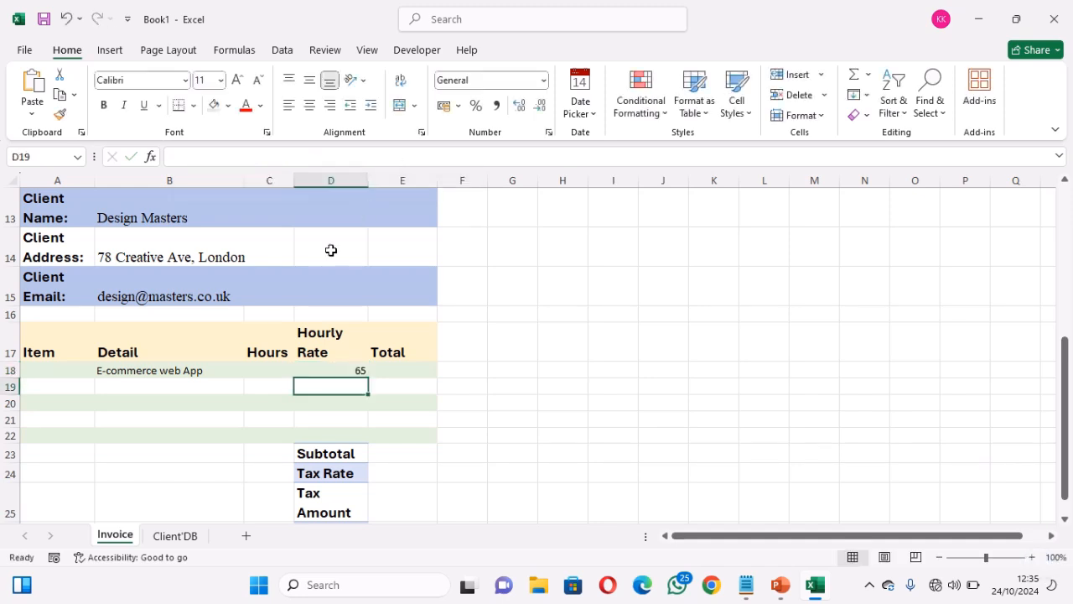
{"action": "left_click", "coordinate": [189, 372]}
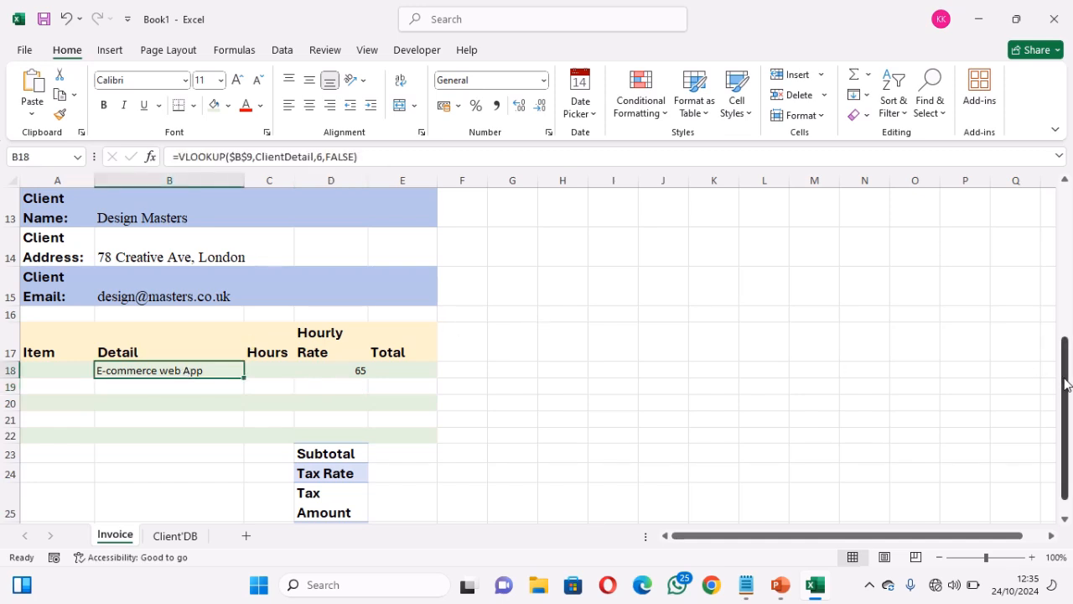
{"action": "left_click_drag", "start_coordinate": [1066, 384], "coordinate": [1055, 222]}
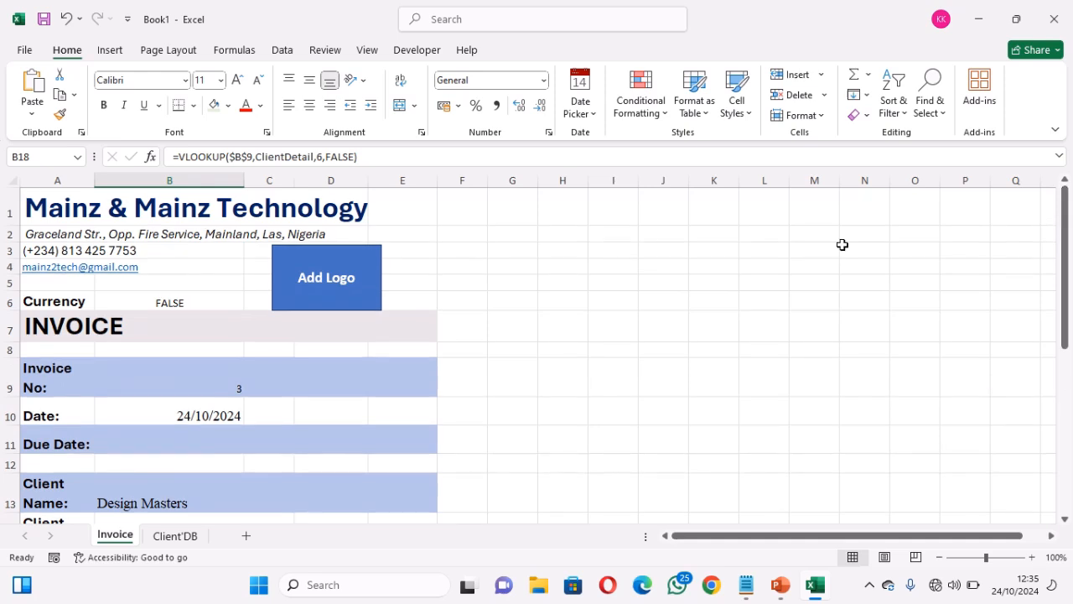
Set Invoice No in B9 to 2 from its dropdown
{"action": "left_click", "coordinate": [224, 372]}
{"action": "left_click", "coordinate": [251, 391]}
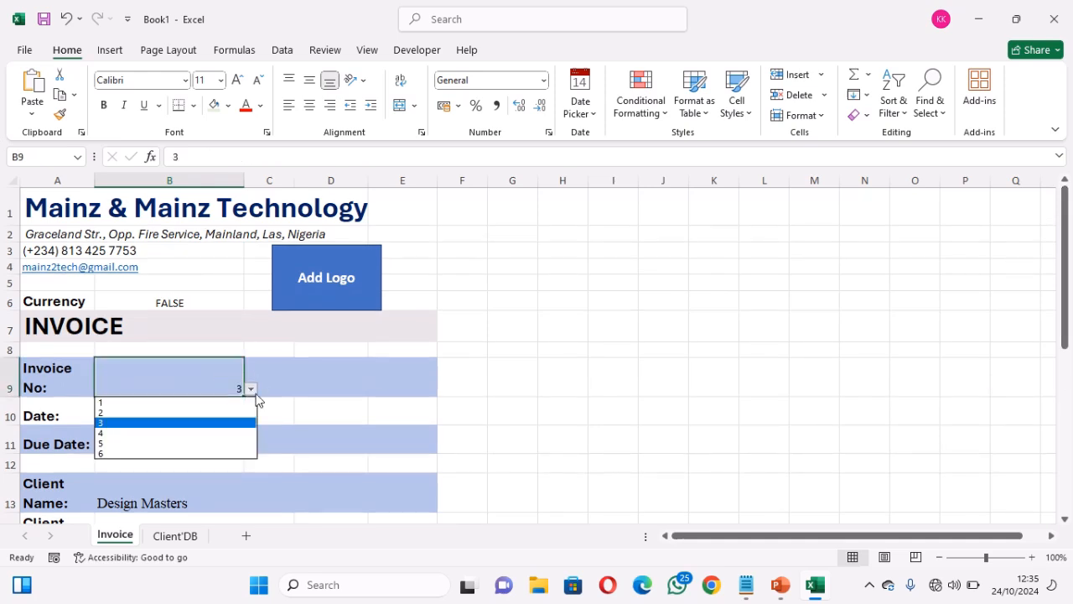
{"action": "left_click", "coordinate": [199, 413]}
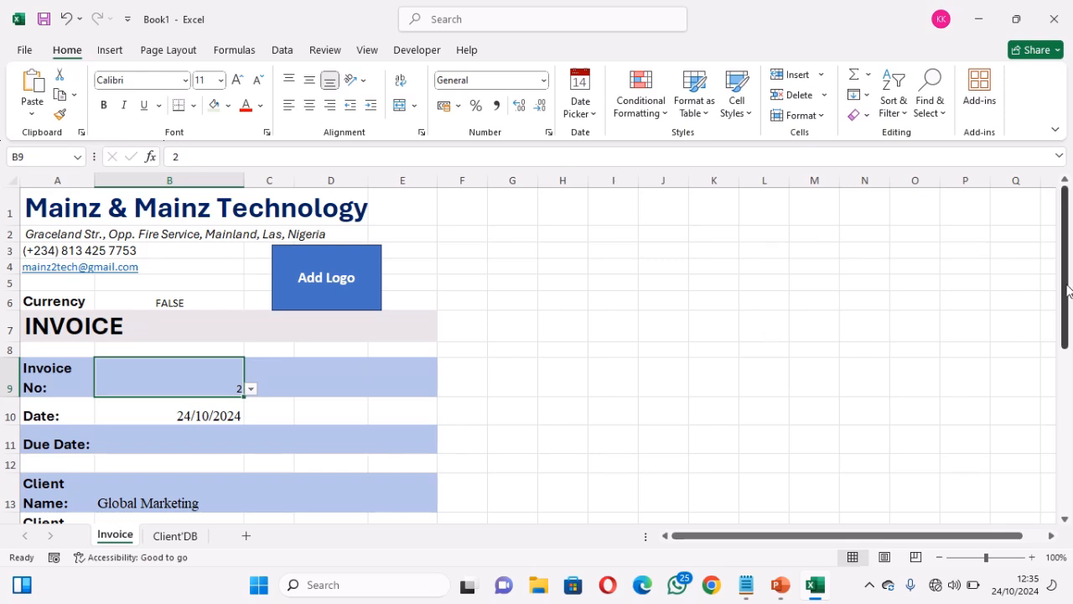
{"action": "mouse_move", "coordinate": [1068, 290]}
{"action": "left_mouse_down"}
{"action": "mouse_move", "coordinate": [1068, 303]}
{"action": "mouse_move", "coordinate": [1068, 289]}
{"action": "left_mouse_up"}
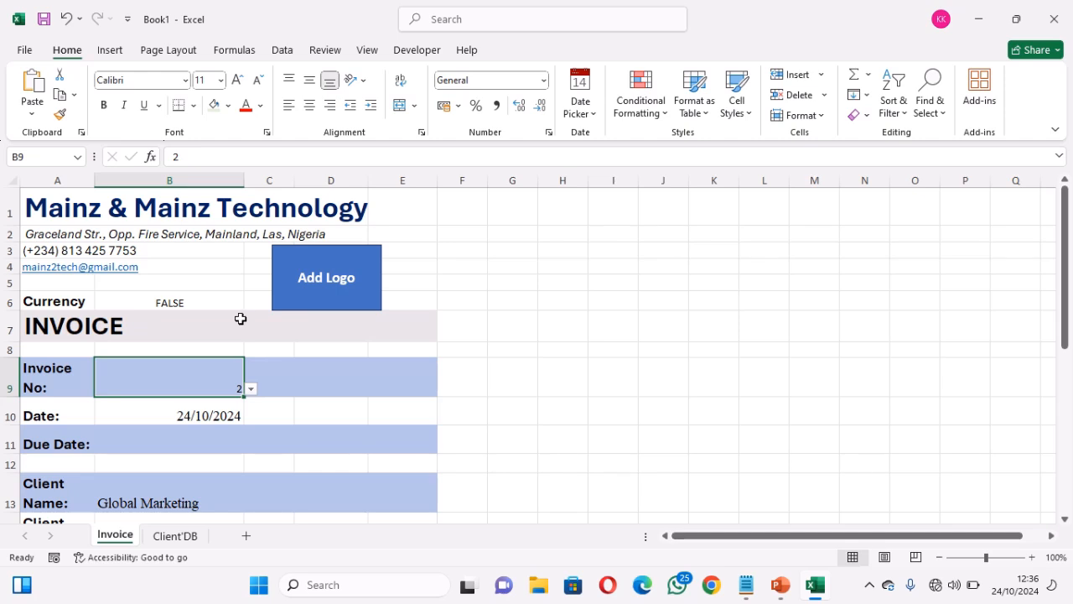
Remove the stray 'B13=' from the Currency formula in B6 so it shows €
{"action": "left_click", "coordinate": [170, 304]}
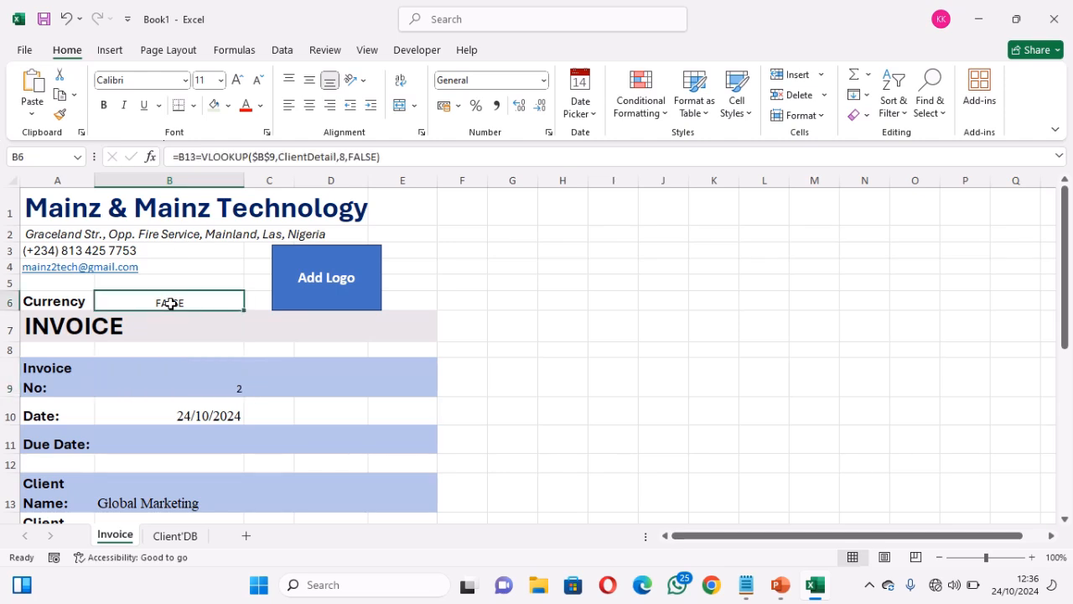
{"action": "left_click", "coordinate": [202, 158]}
{"action": "key", "text": "BackSpace"}
{"action": "key", "text": "BackSpace"}
{"action": "key", "text": "BackSpace"}
{"action": "key", "text": "BackSpace"}
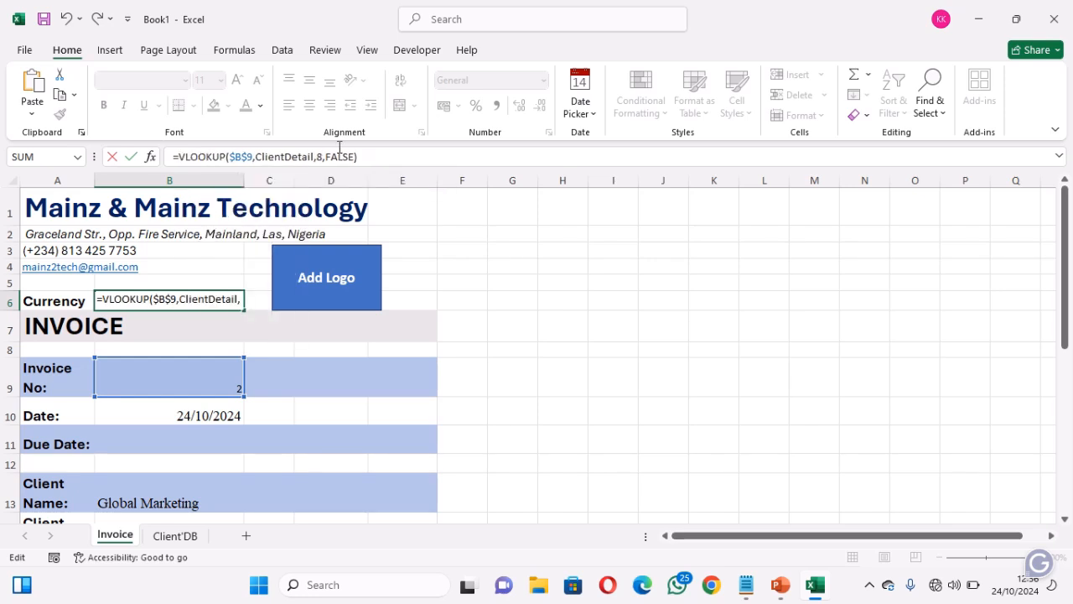
{"action": "left_click", "coordinate": [377, 160]}
{"action": "key", "text": "Return"}
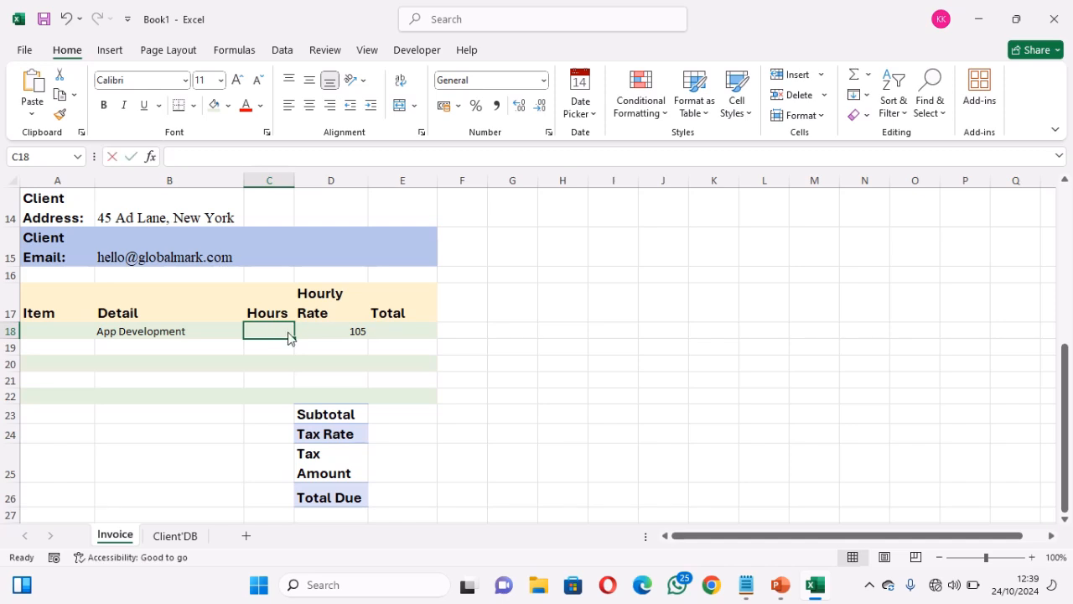
Enter 7 hours in C18 for the App Development line
{"action": "type", "text": "7"}
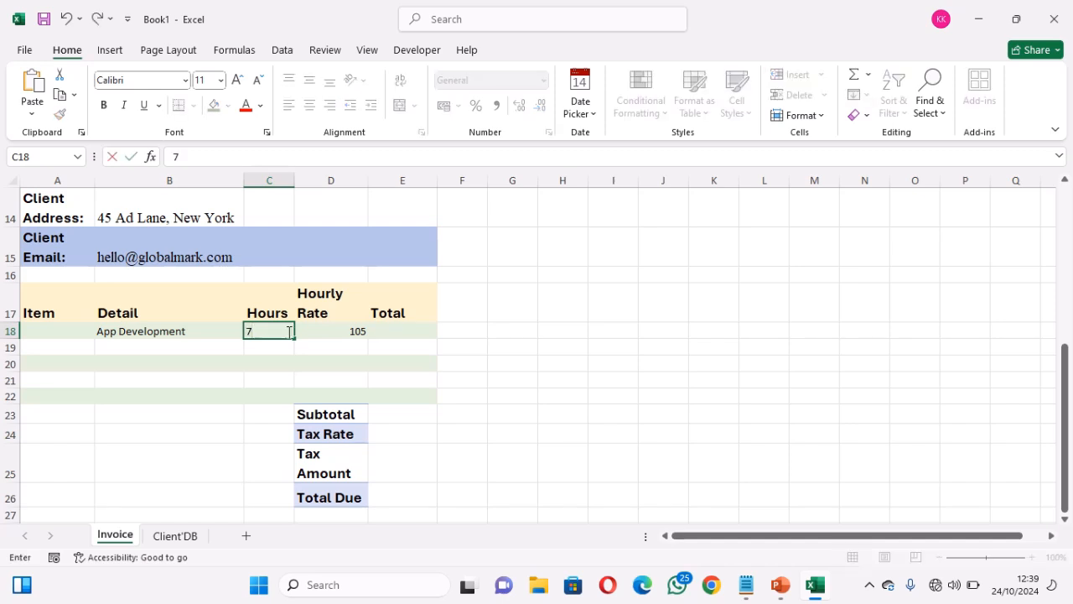
{"action": "left_click", "coordinate": [390, 331]}
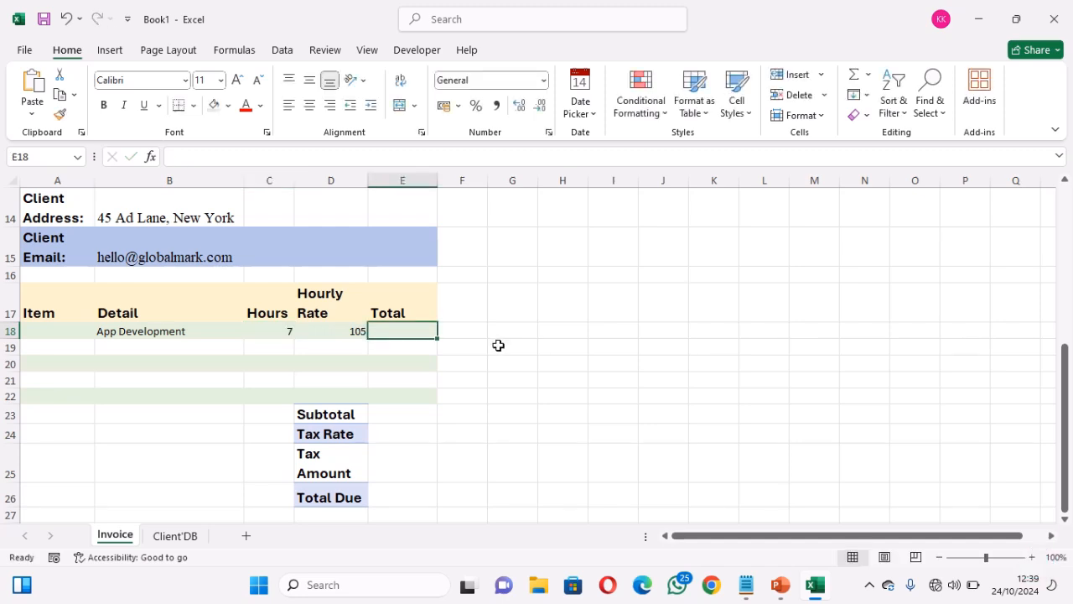
{"action": "left_click", "coordinate": [279, 332]}
{"action": "left_click", "coordinate": [315, 330]}
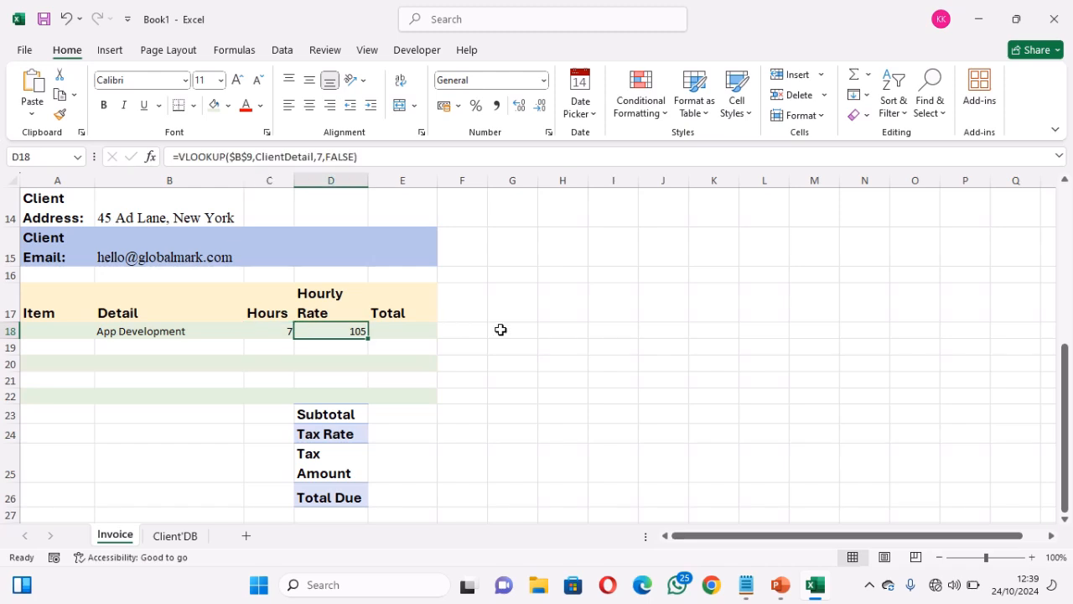
Enter =PRODUCT(C18,D18) in E18 for a total of 735 and fill it down to E22
{"action": "left_click", "coordinate": [399, 329]}
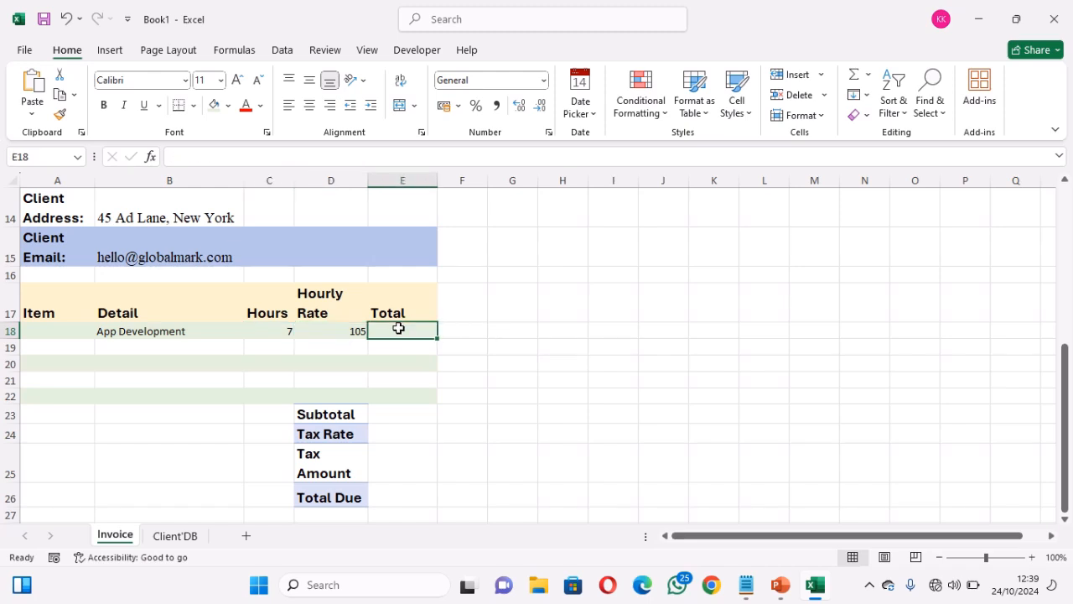
{"action": "type", "text": "="}
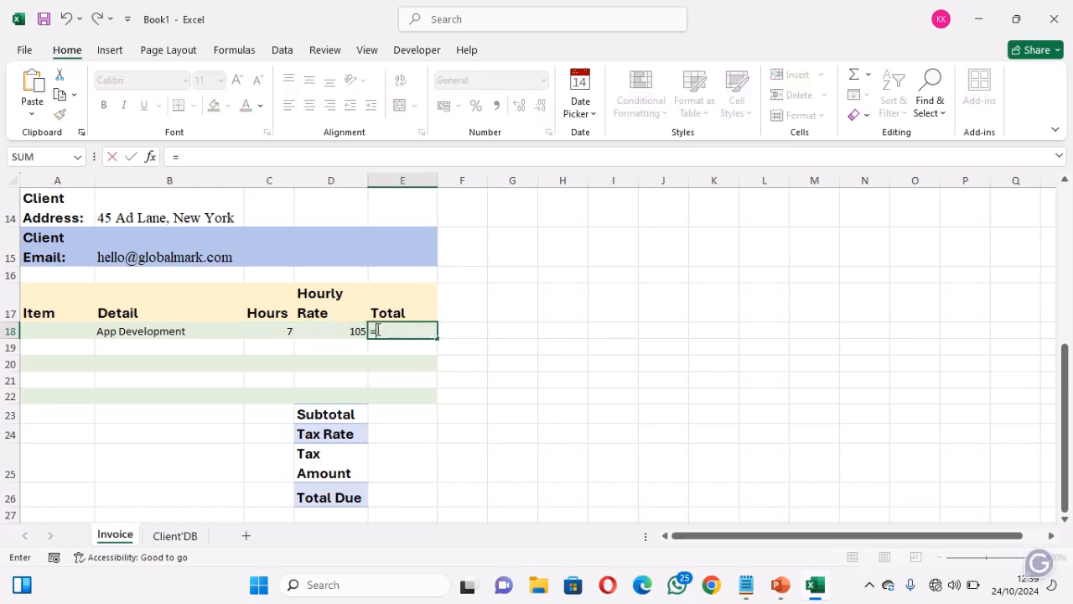
{"action": "type", "text": "pro"}
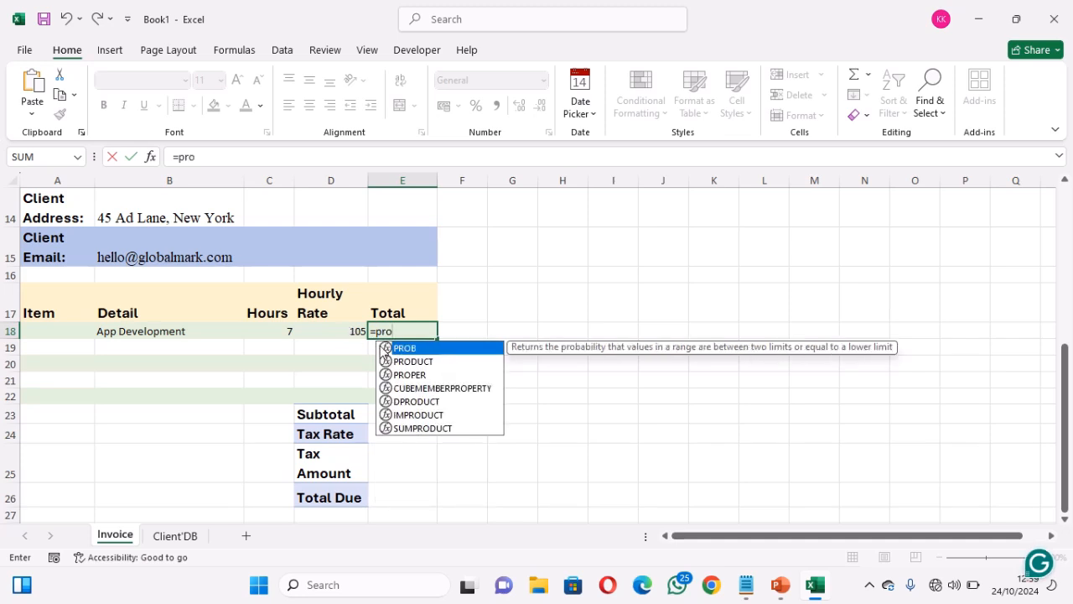
{"action": "type", "text": "d"}
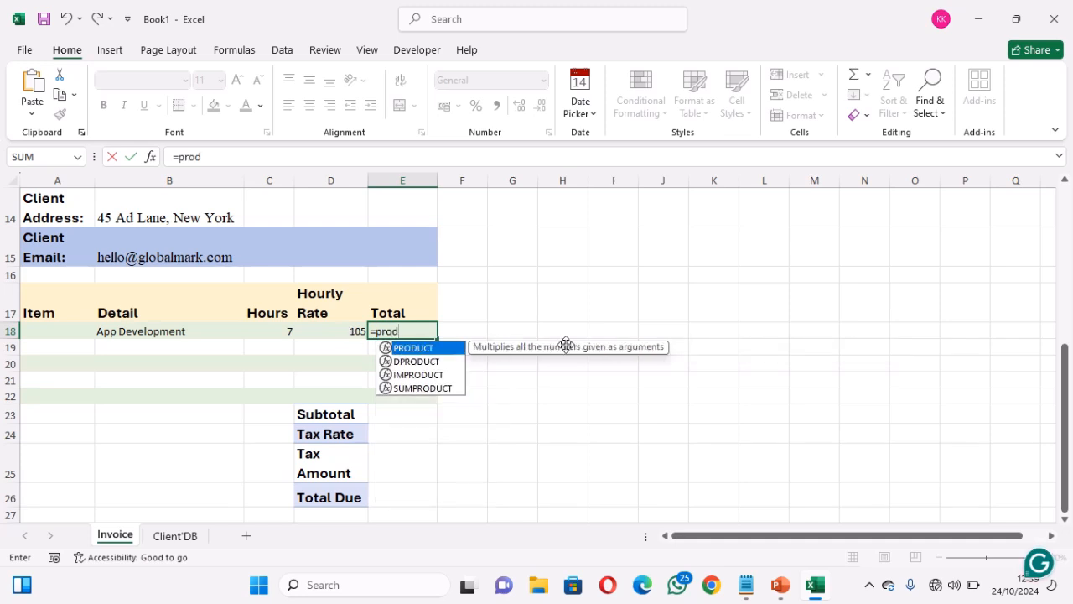
{"action": "key", "text": "Tab"}
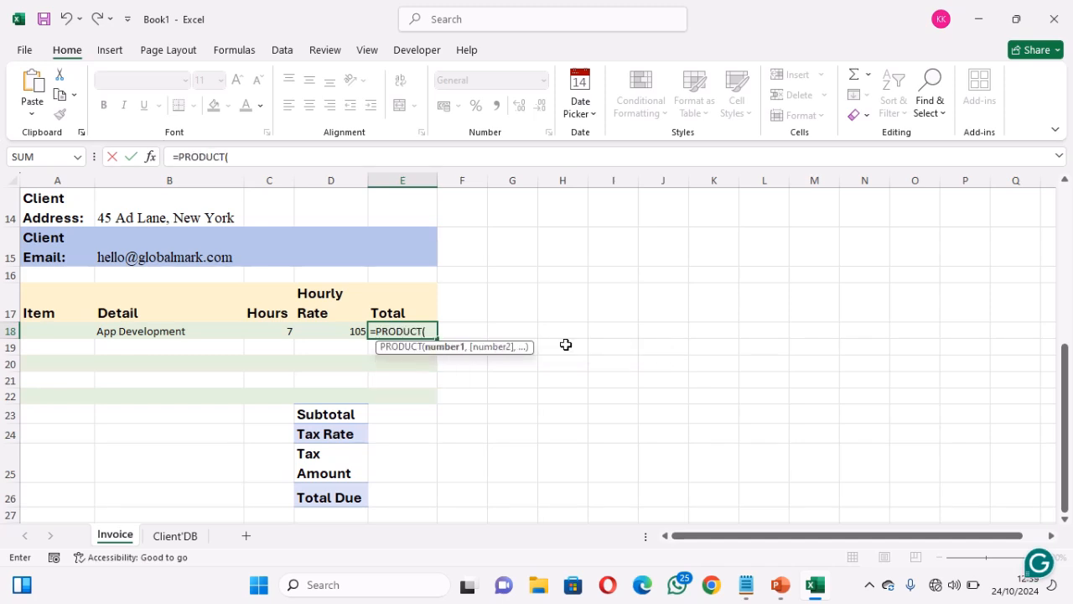
{"action": "left_click", "coordinate": [280, 332]}
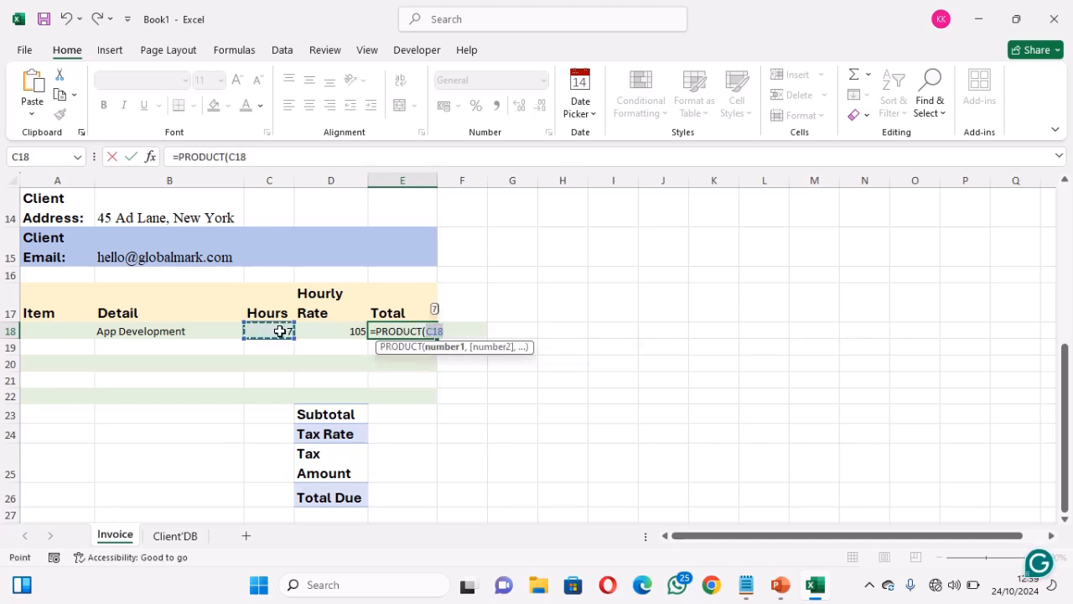
{"action": "type", "text": ","}
{"action": "left_click", "coordinate": [317, 333]}
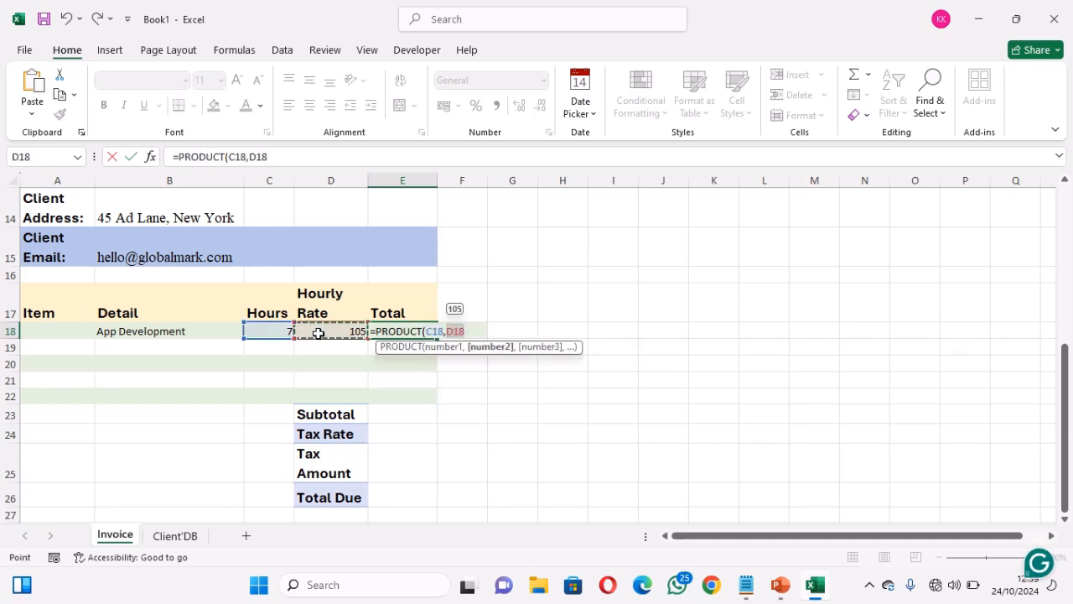
{"action": "type", "text": ")"}
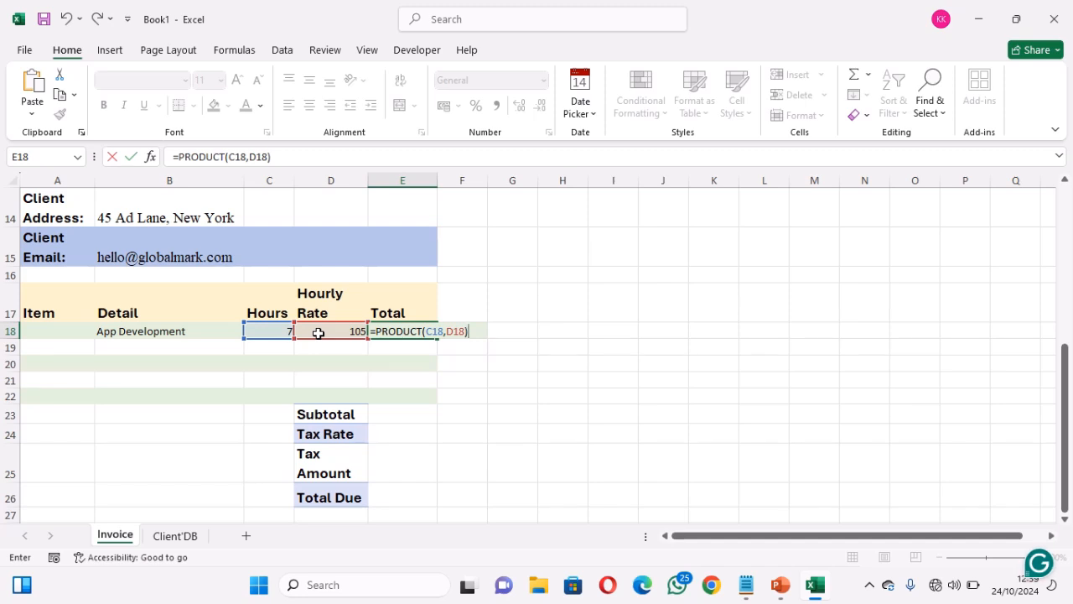
{"action": "key", "text": "Return"}
{"action": "left_click", "coordinate": [394, 332]}
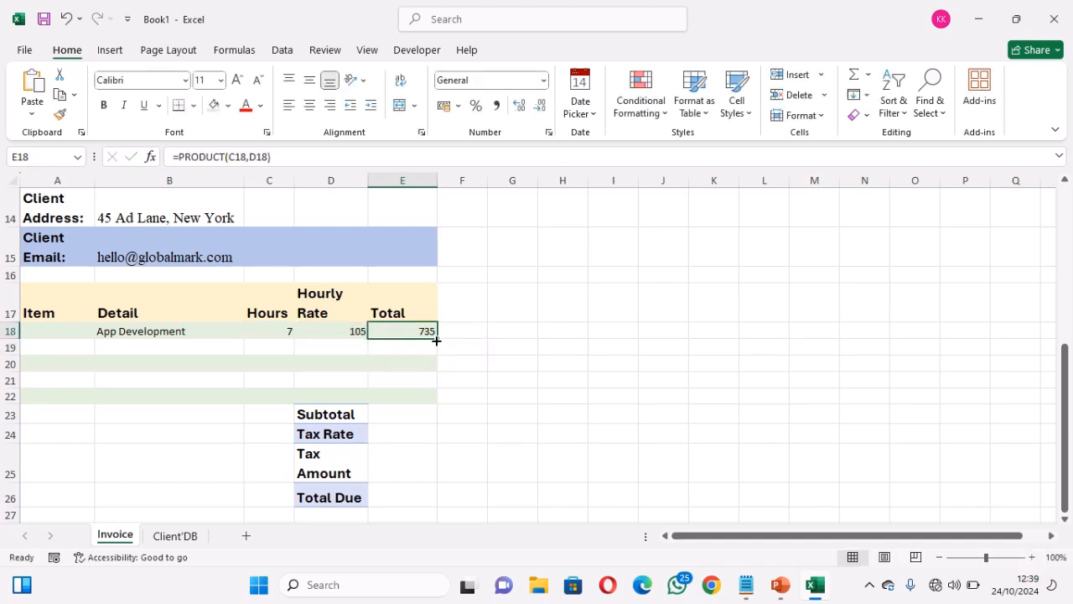
{"action": "left_click_drag", "start_coordinate": [436, 340], "coordinate": [436, 399]}
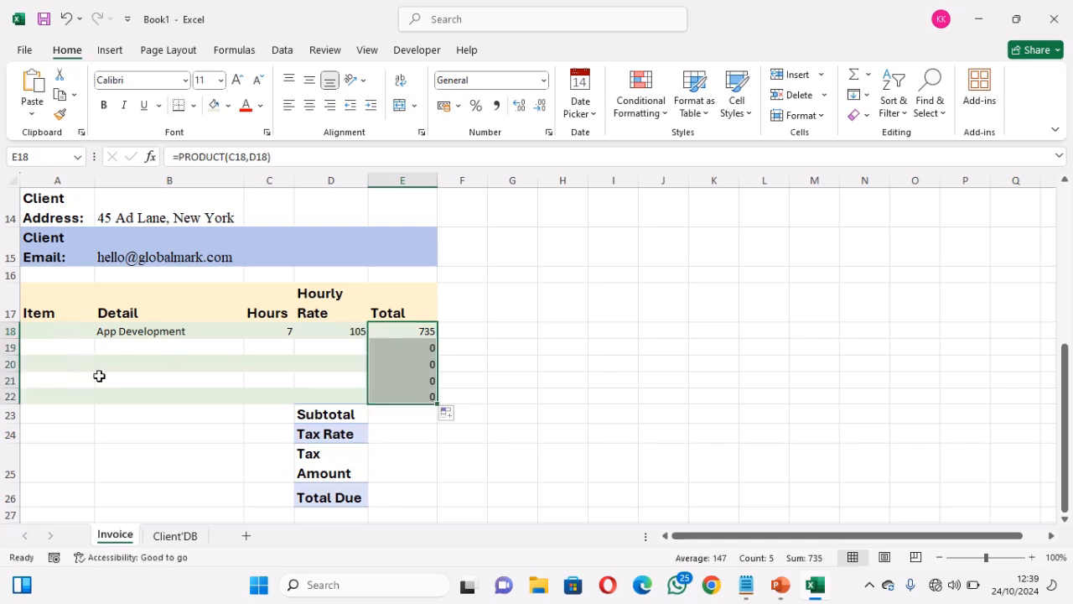
{"action": "left_click", "coordinate": [395, 416]}
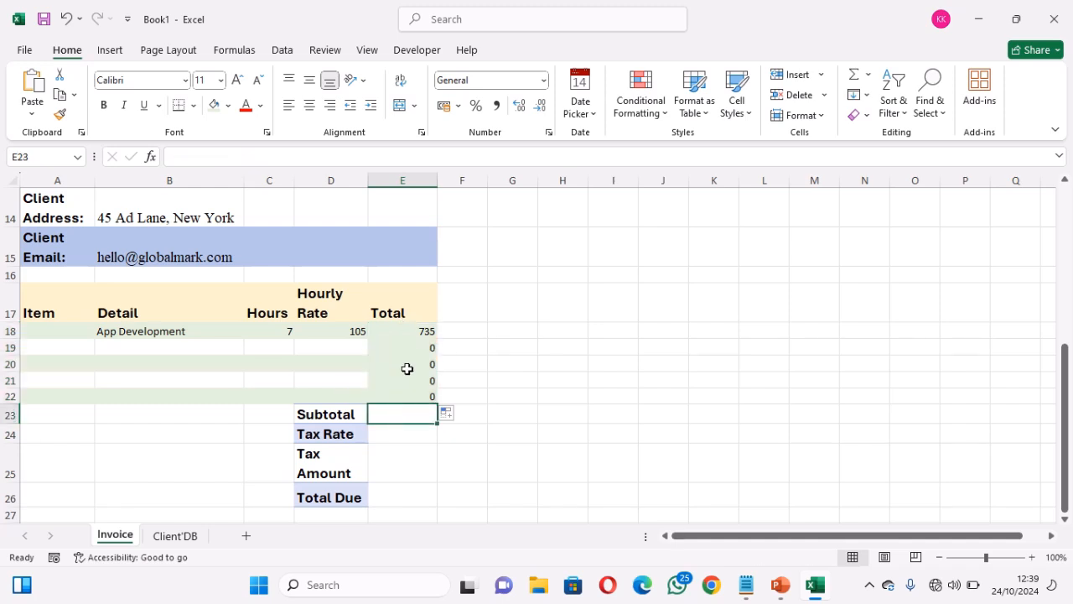
Enter =SUM(E18:E22) as the Subtotal in E23, giving 735
{"action": "type", "text": "="}
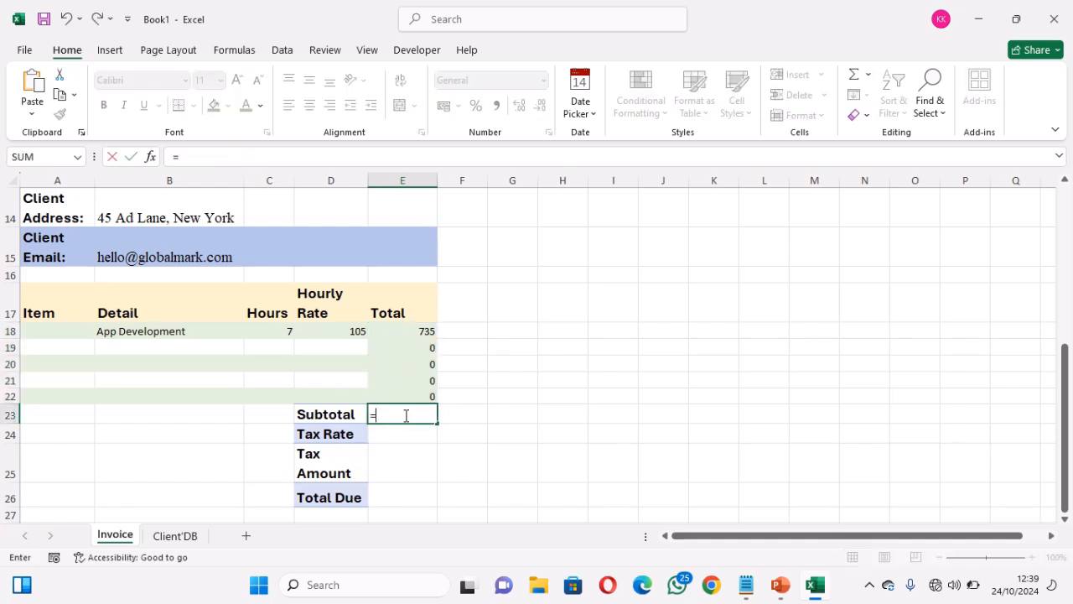
{"action": "type", "text": "SUM("}
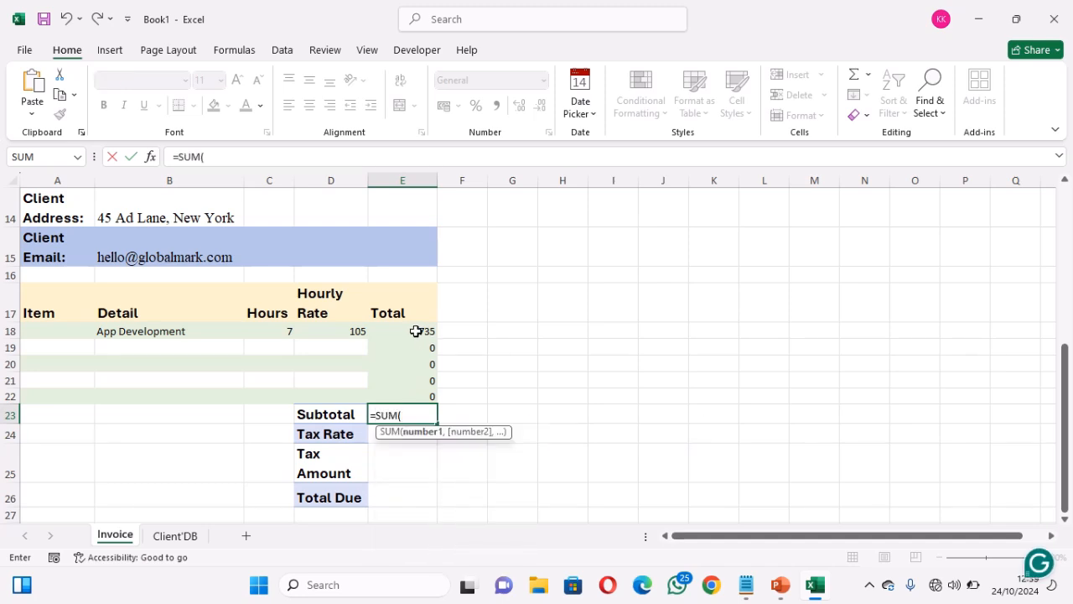
{"action": "left_click", "coordinate": [416, 332]}
{"action": "left_click_drag", "start_coordinate": [416, 331], "coordinate": [414, 394]}
{"action": "type", "text": ")"}
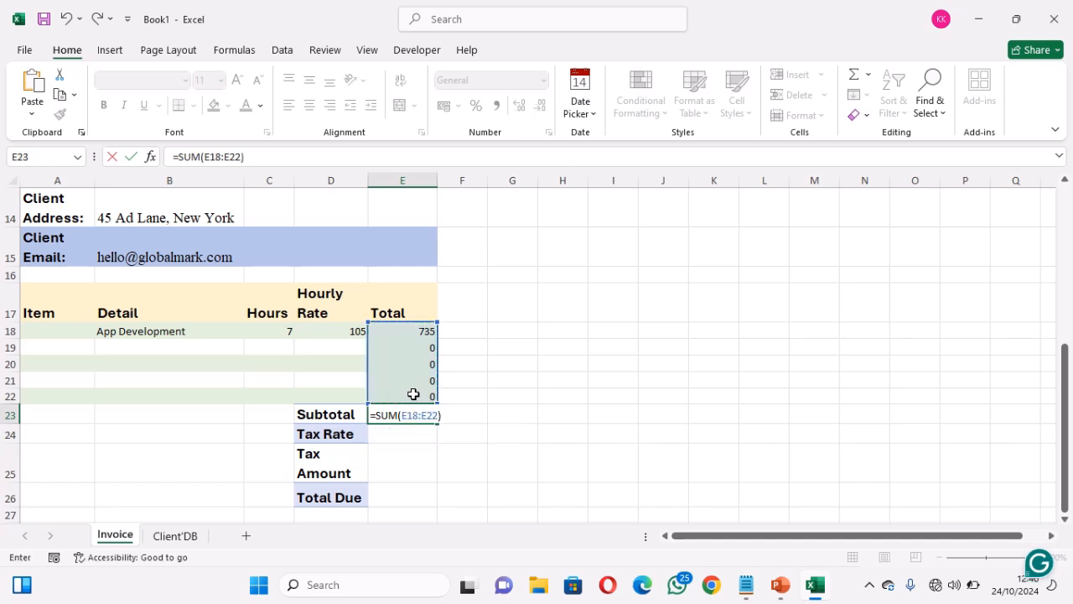
{"action": "key", "text": "Return"}
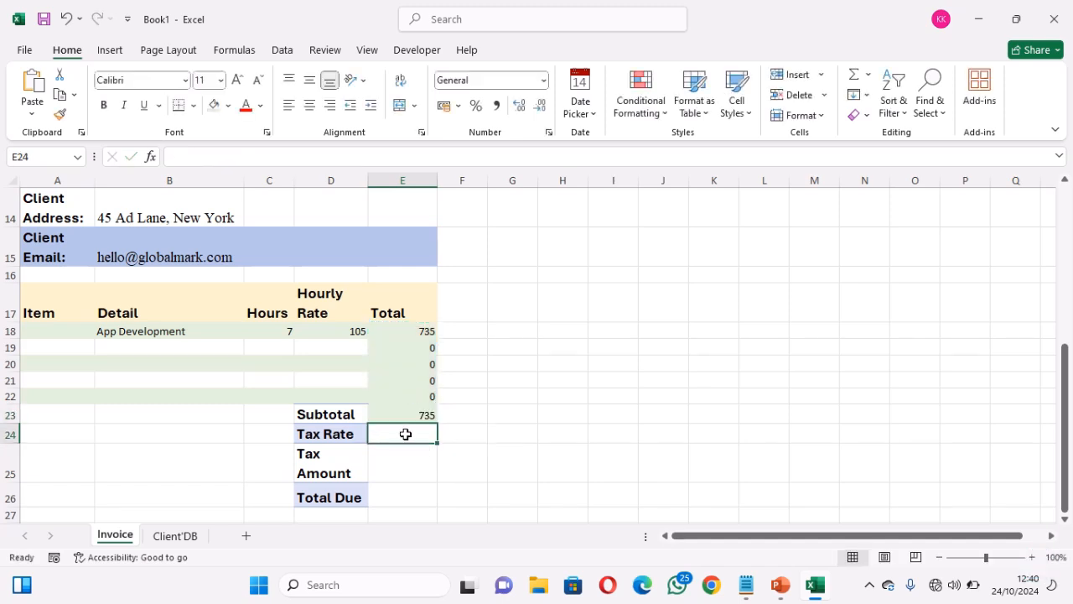
Set the Tax Rate in E24 to 7.50%
{"action": "type", "text": "7.5"}
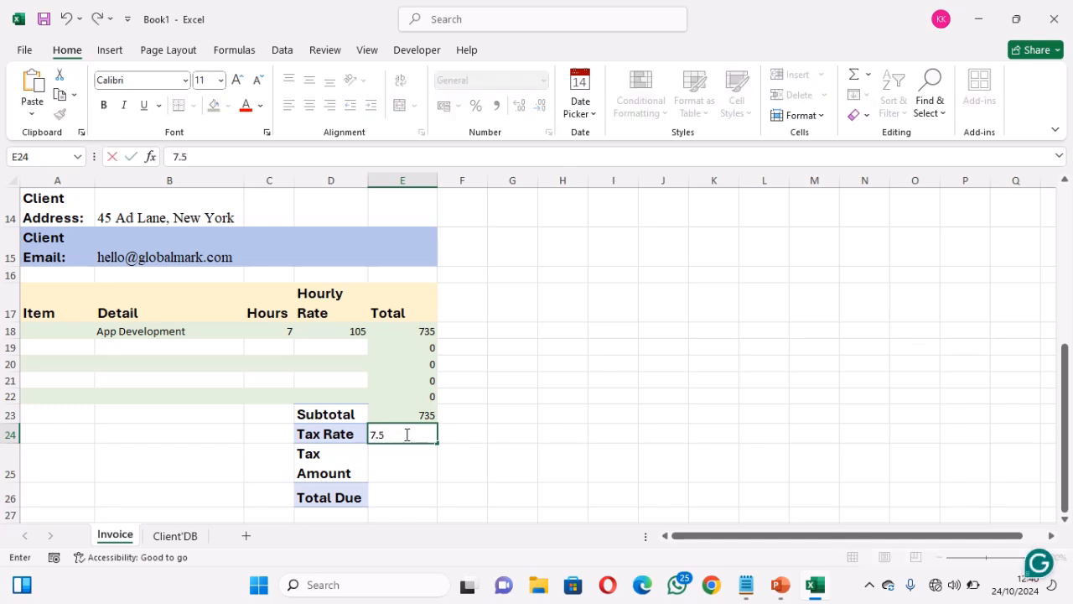
{"action": "type", "text": "0%"}
{"action": "key", "text": "Return"}
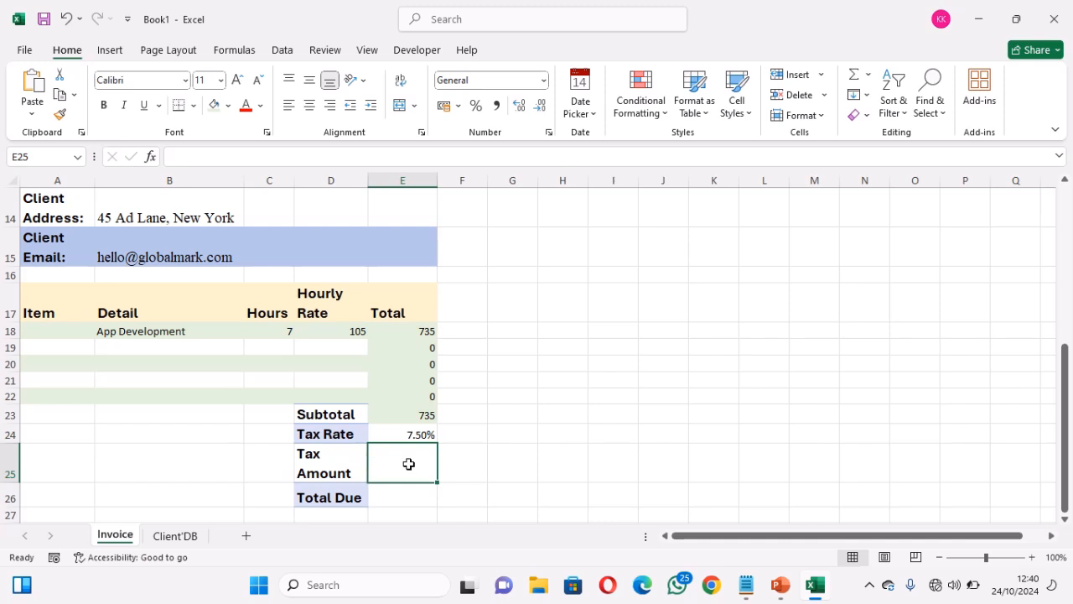
{"action": "left_click", "coordinate": [403, 415]}
{"action": "left_click", "coordinate": [410, 433]}
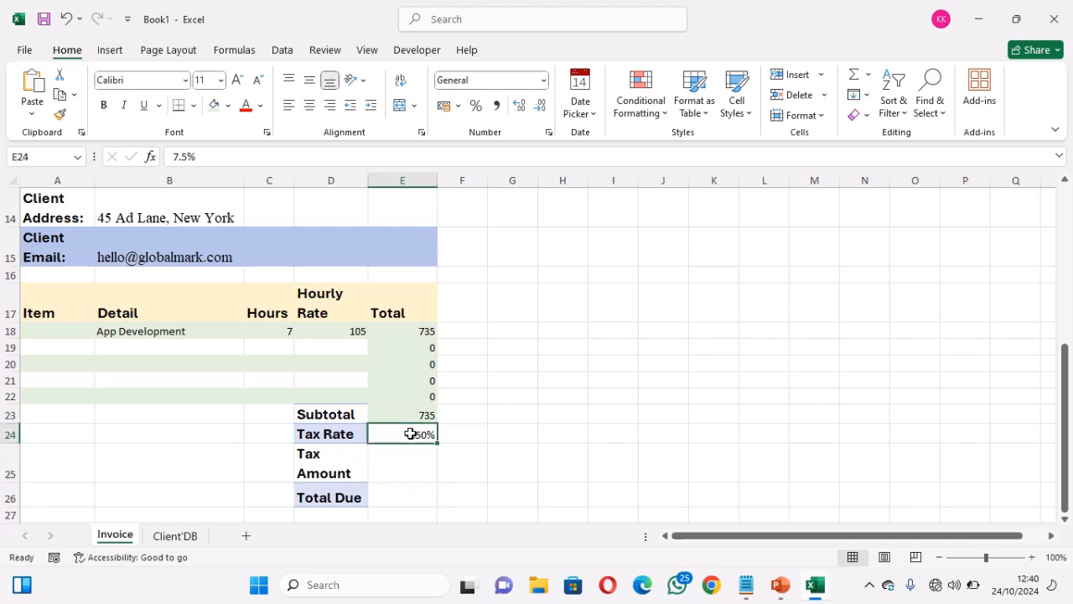
Enter =E23*E24 as the Tax Amount in E25, giving 55.125
{"action": "left_click", "coordinate": [404, 466]}
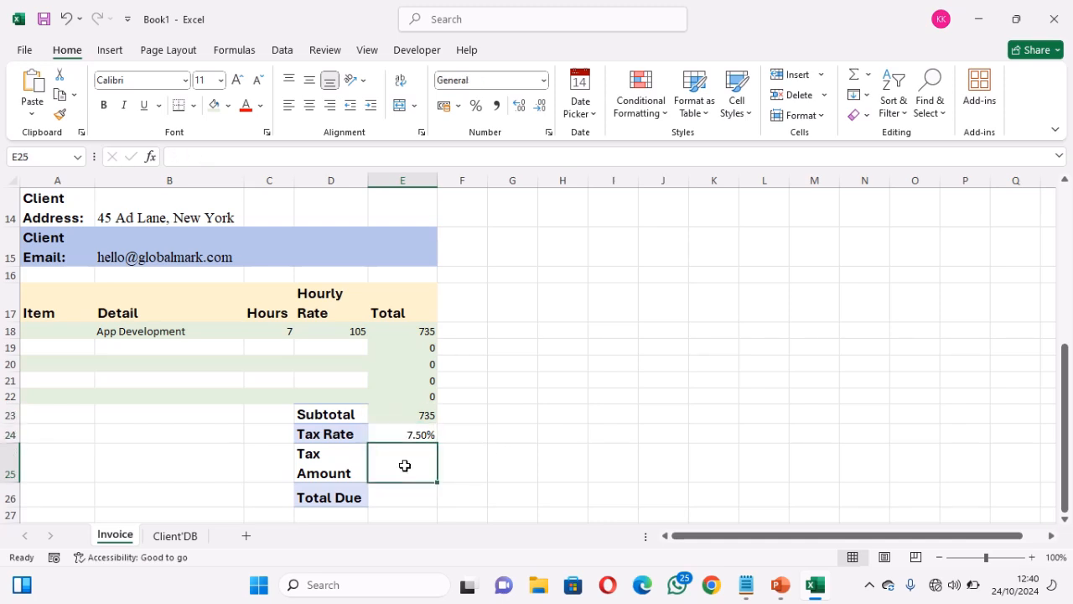
{"action": "type", "text": "="}
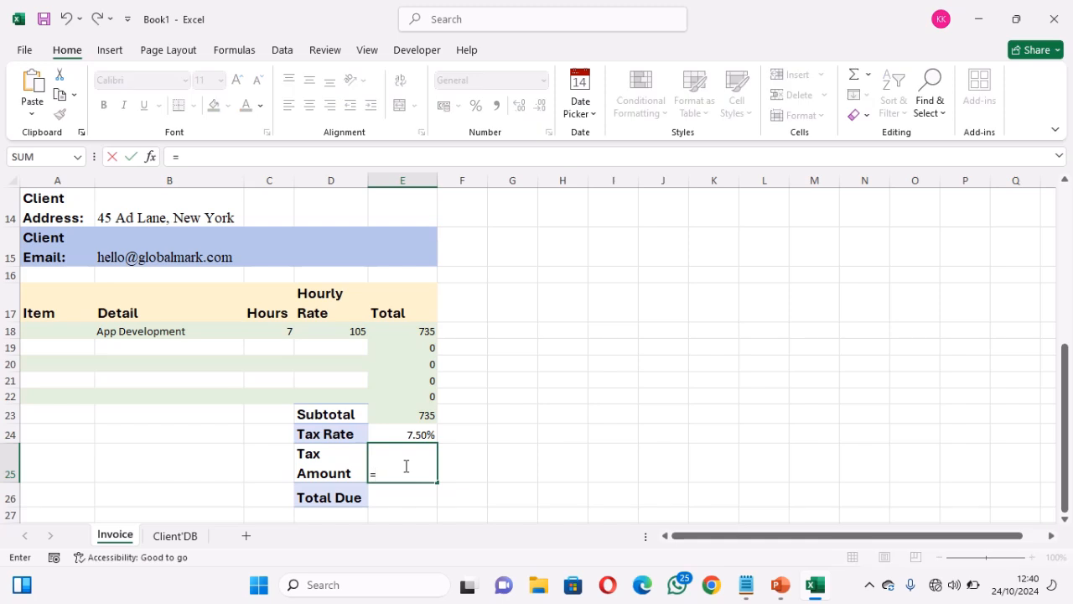
{"action": "left_click", "coordinate": [406, 415]}
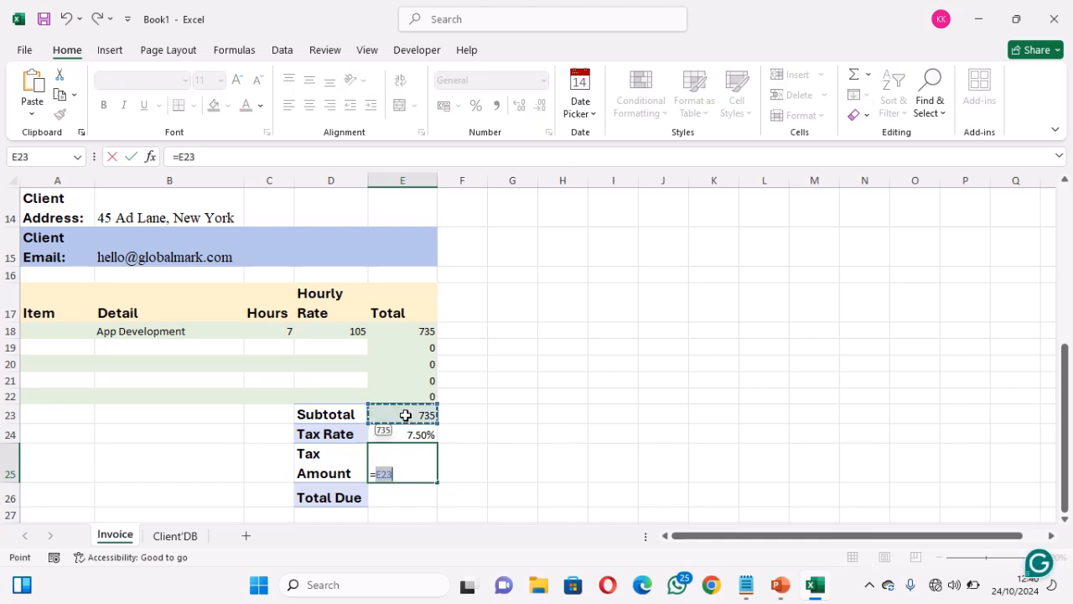
{"action": "type", "text": "*"}
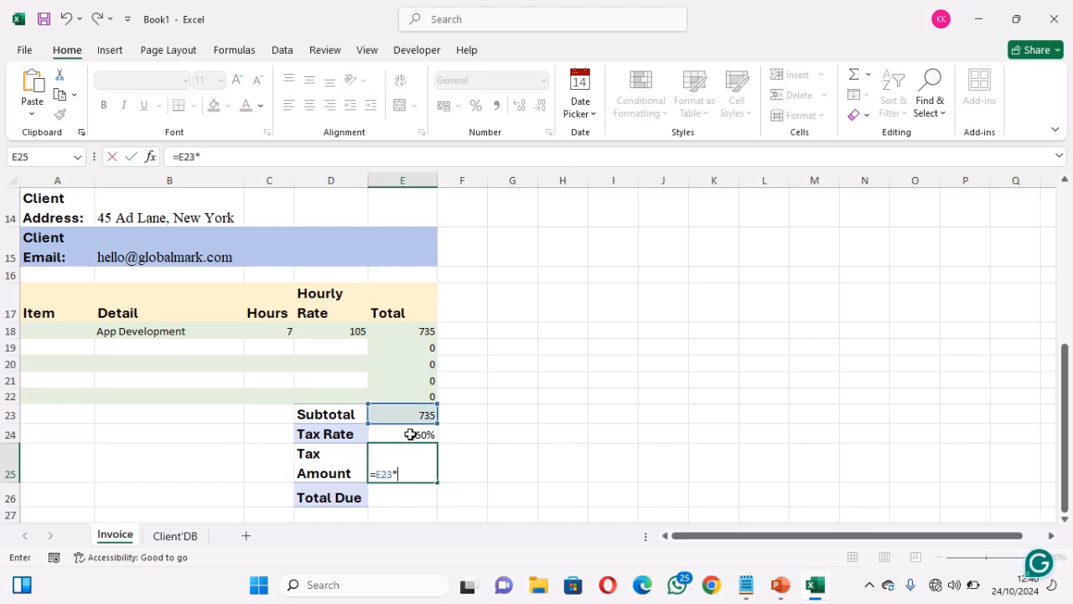
{"action": "left_click", "coordinate": [410, 435]}
{"action": "key", "text": "Return"}
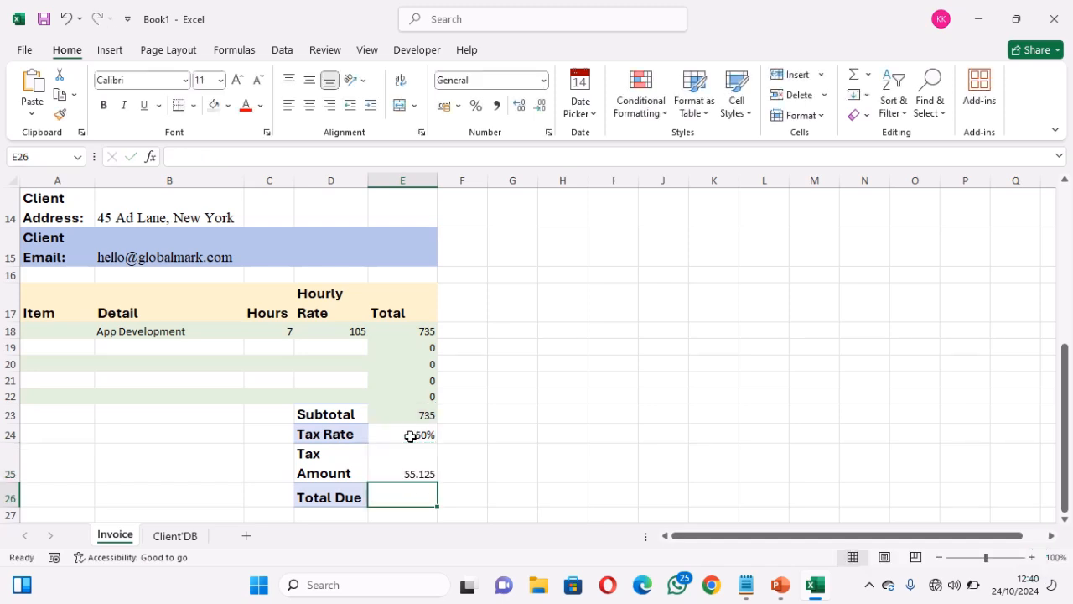
{"action": "left_click", "coordinate": [412, 468]}
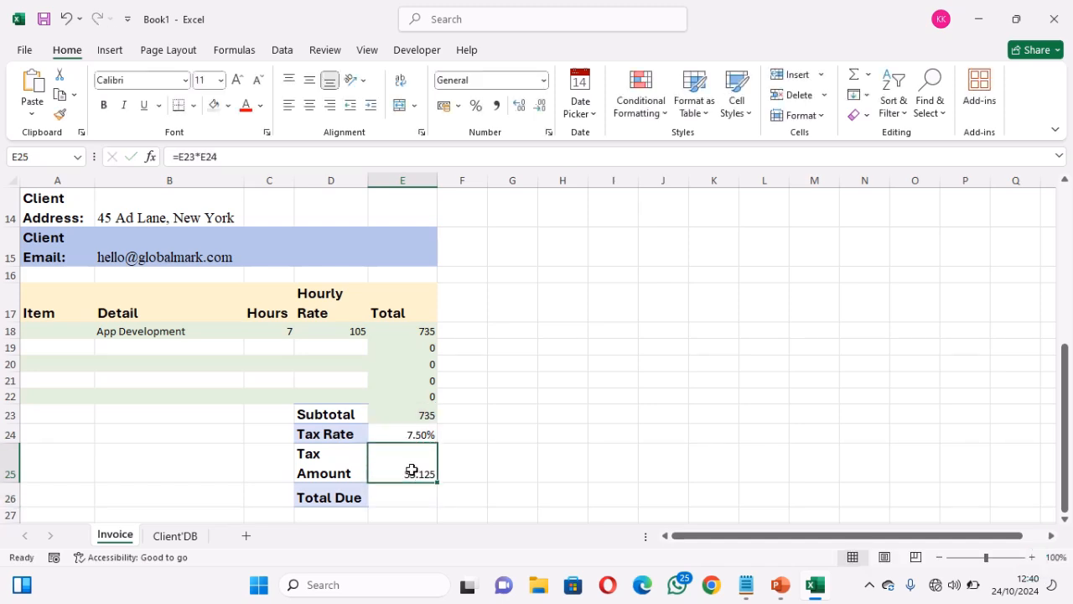
Enter =E23+E25 as the Total Due in E26, giving 790.125
{"action": "left_click", "coordinate": [401, 495]}
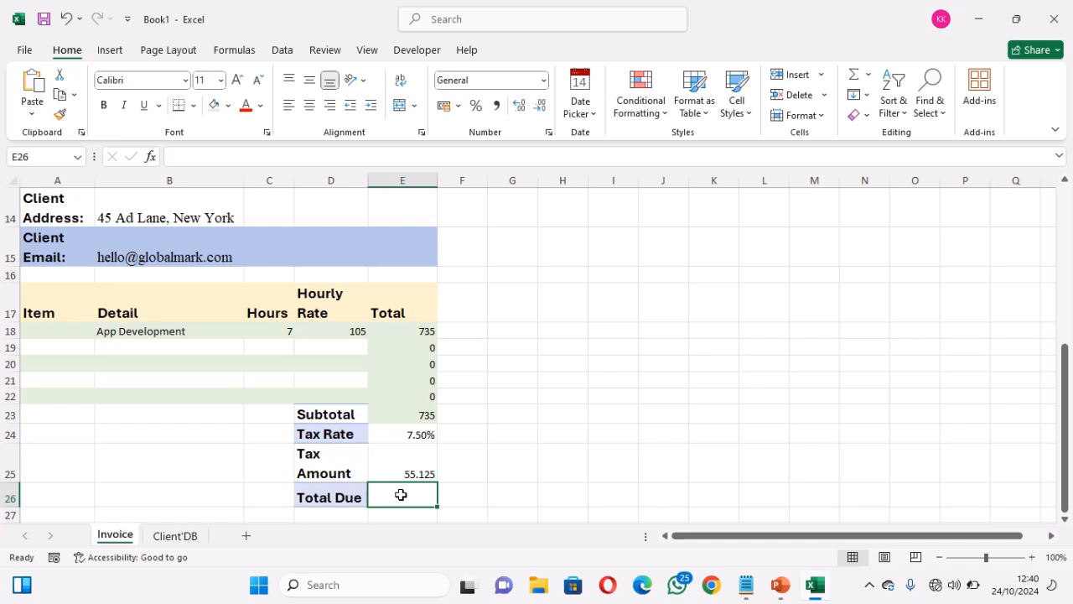
{"action": "type", "text": "="}
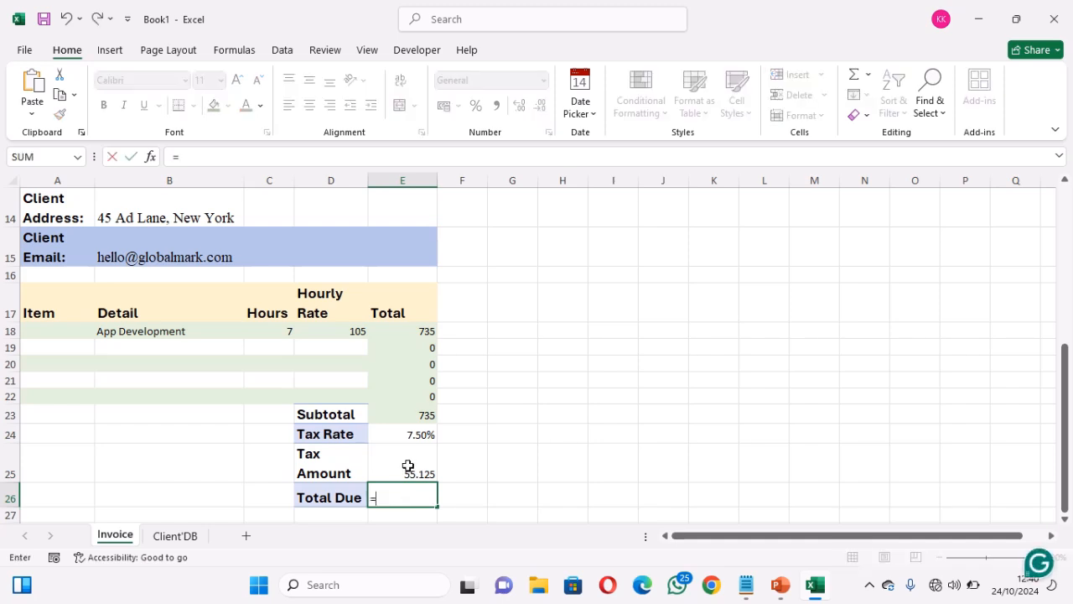
{"action": "left_click", "coordinate": [412, 415]}
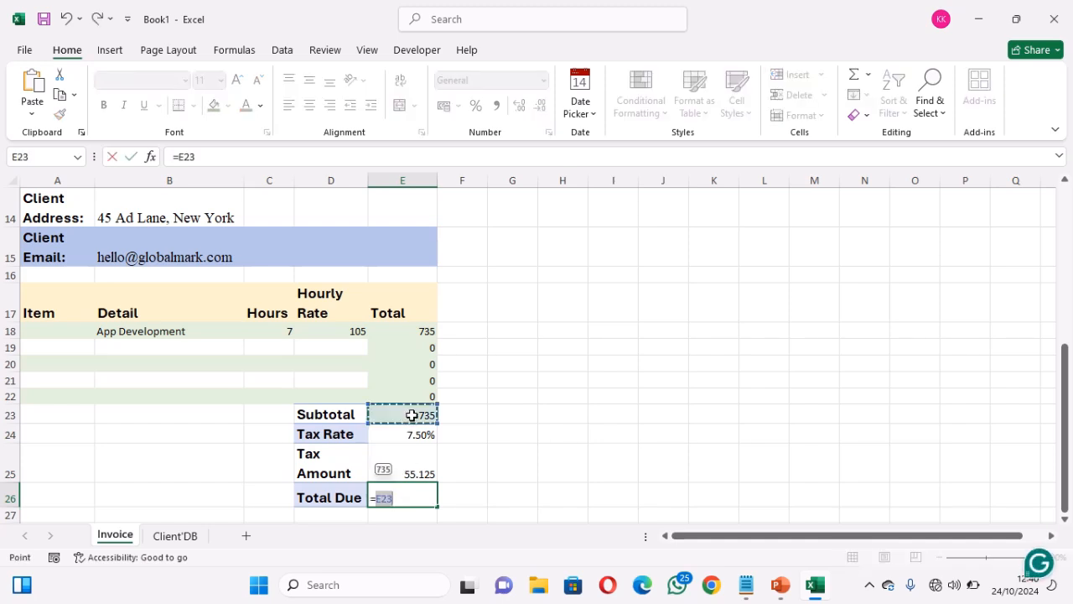
{"action": "type", "text": "+"}
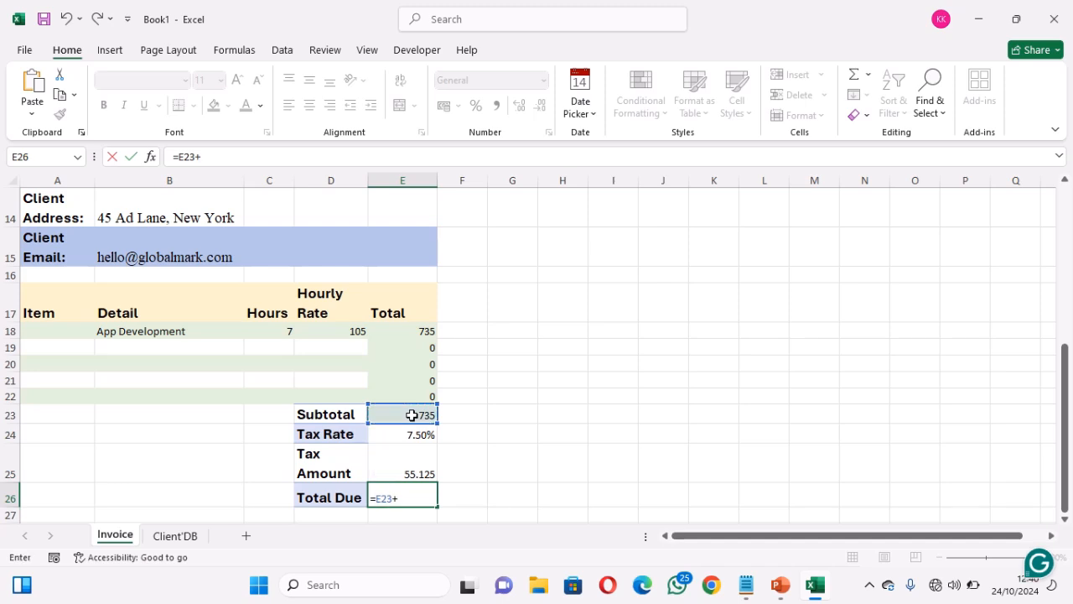
{"action": "left_click", "coordinate": [410, 465]}
{"action": "key", "text": "Return"}
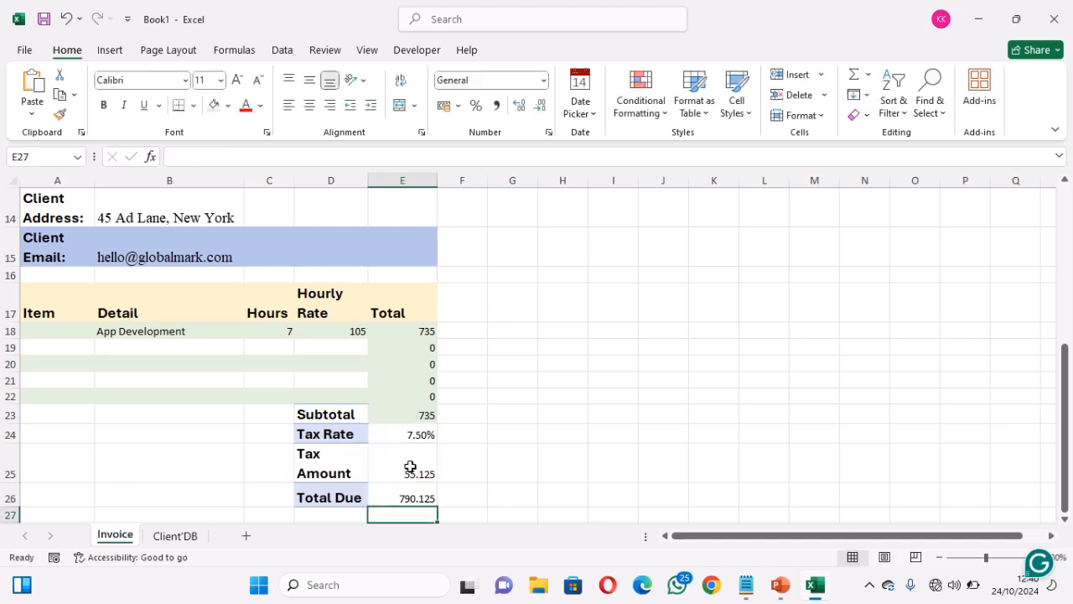
{"action": "left_click", "coordinate": [406, 495]}
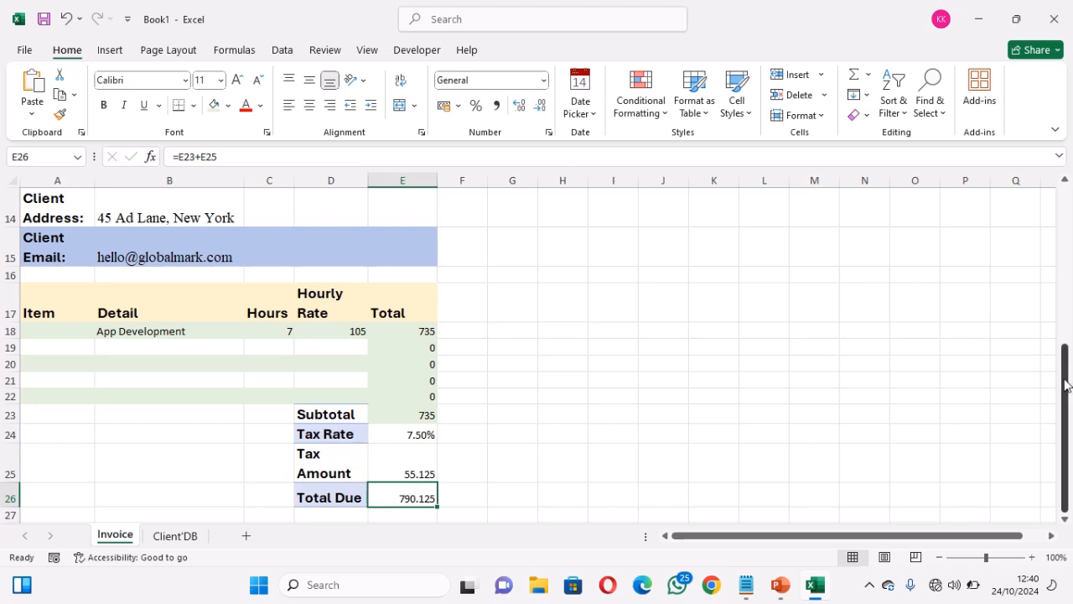
{"action": "left_click_drag", "start_coordinate": [1065, 384], "coordinate": [1060, 272]}
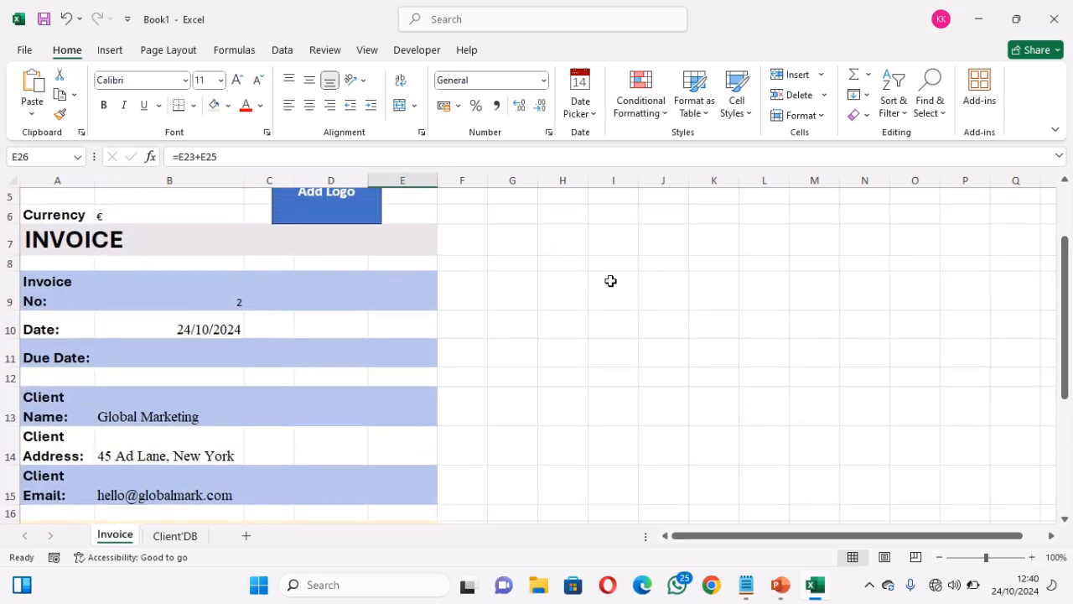
{"action": "left_click", "coordinate": [192, 215]}
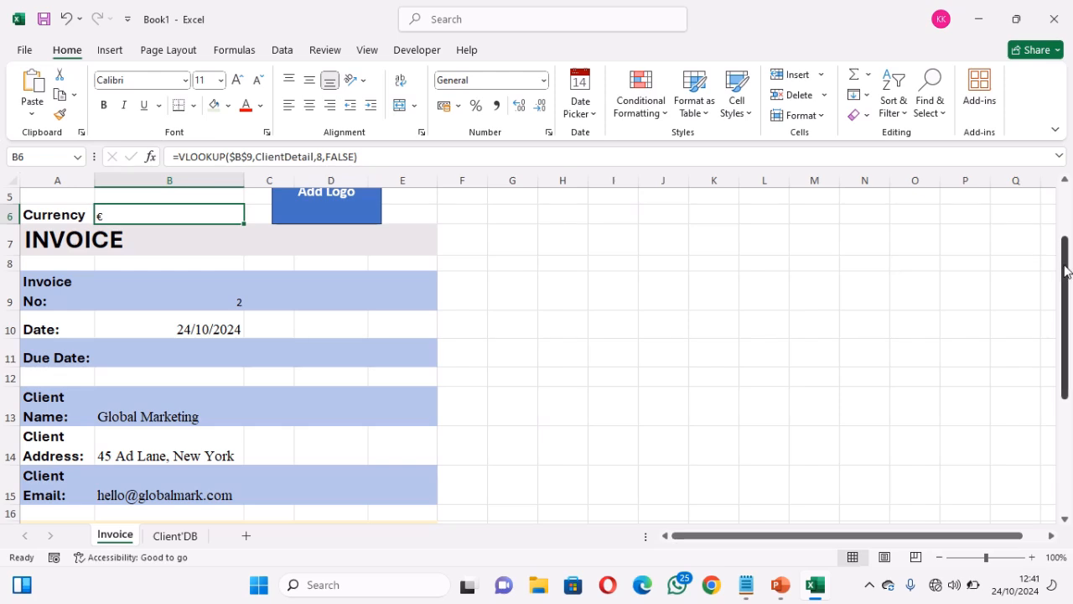
{"action": "left_click_drag", "start_coordinate": [1067, 271], "coordinate": [1072, 424]}
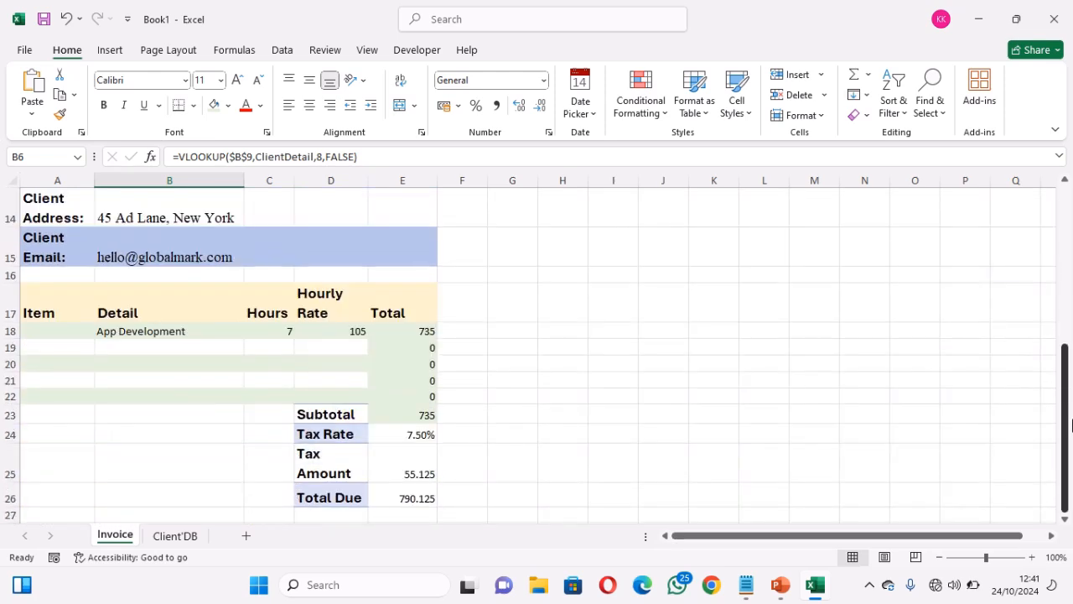
{"action": "left_click", "coordinate": [416, 497]}
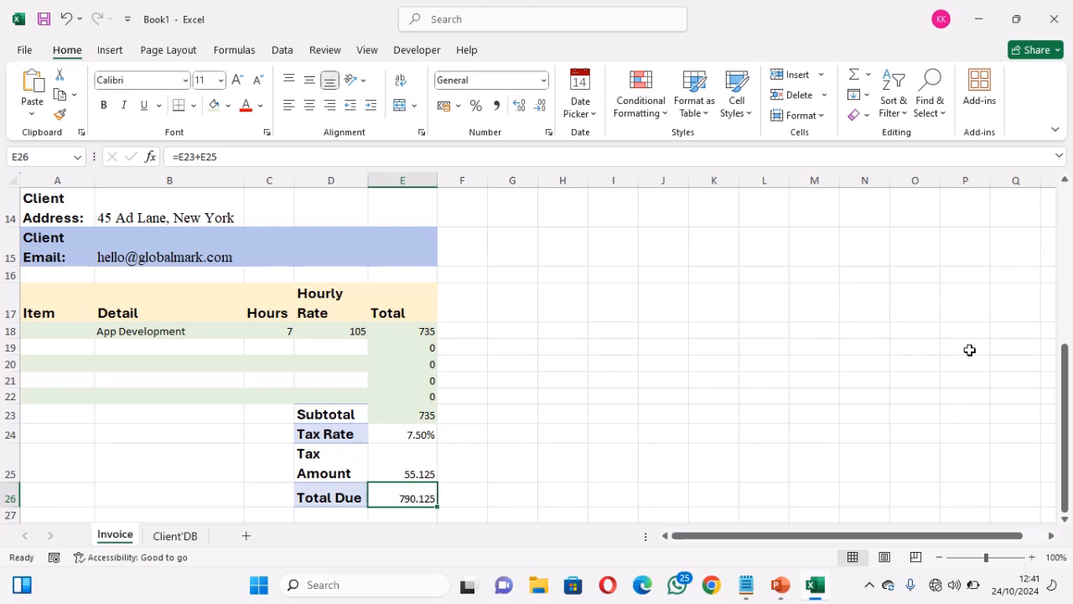
{"action": "mouse_move", "coordinate": [1068, 366]}
{"action": "left_mouse_down"}
{"action": "mouse_move", "coordinate": [1063, 251]}
{"action": "mouse_move", "coordinate": [1063, 366]}
{"action": "left_mouse_up"}
Start rewriting E26 as a CONCAT formula beginning with the currency cell $B$6
{"action": "left_click", "coordinate": [228, 157]}
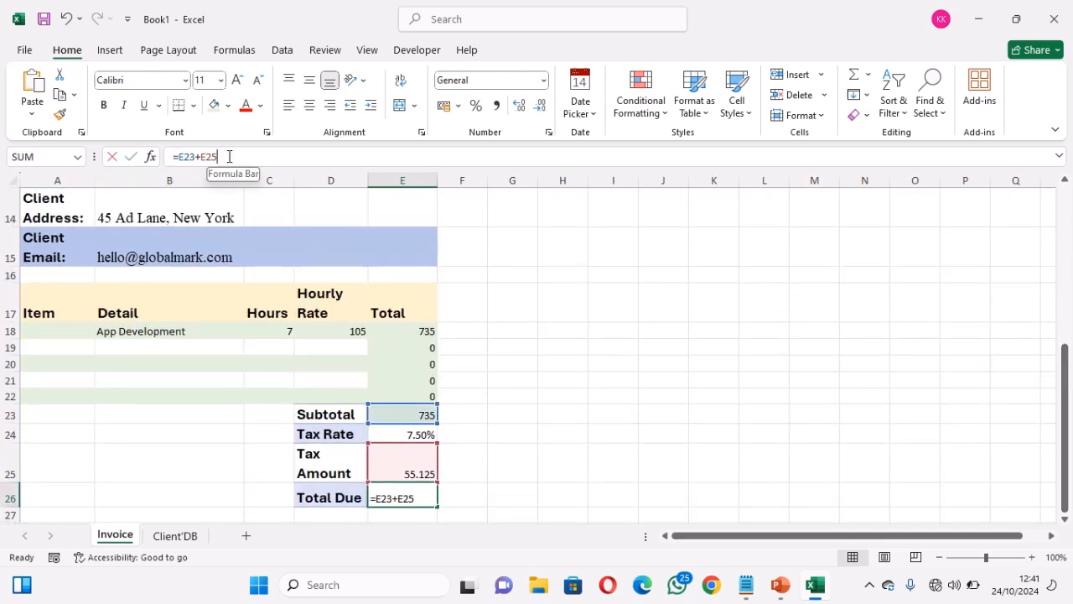
{"action": "key", "text": "BackSpace"}
{"action": "key", "text": "BackSpace"}
{"action": "key", "text": "BackSpace"}
{"action": "key", "text": "BackSpace"}
{"action": "key", "text": "BackSpace"}
{"action": "key", "text": "BackSpace"}
{"action": "key", "text": "BackSpace"}
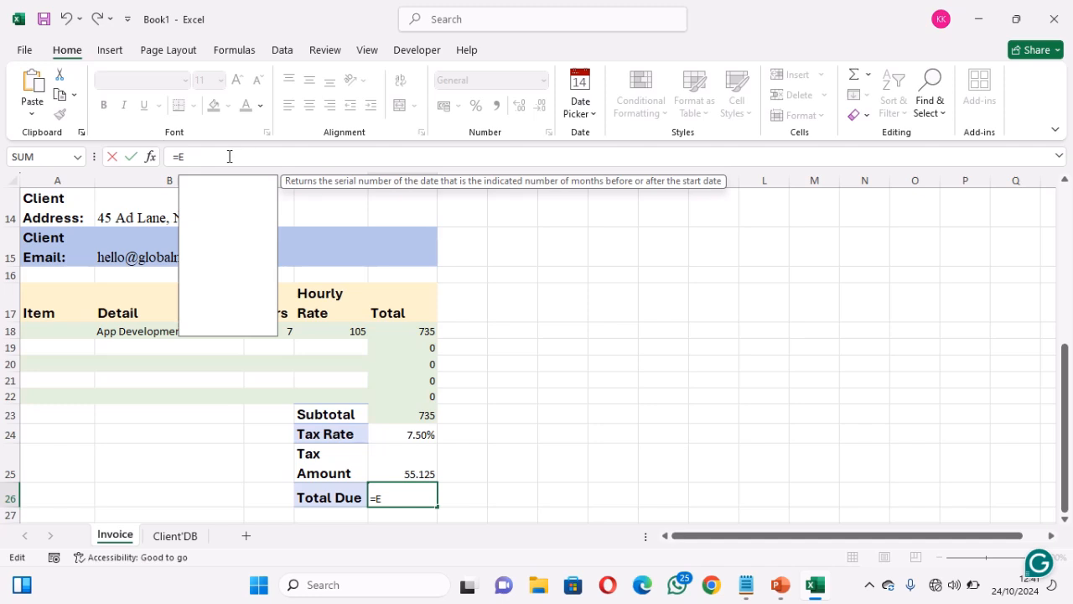
{"action": "type", "text": "conc"}
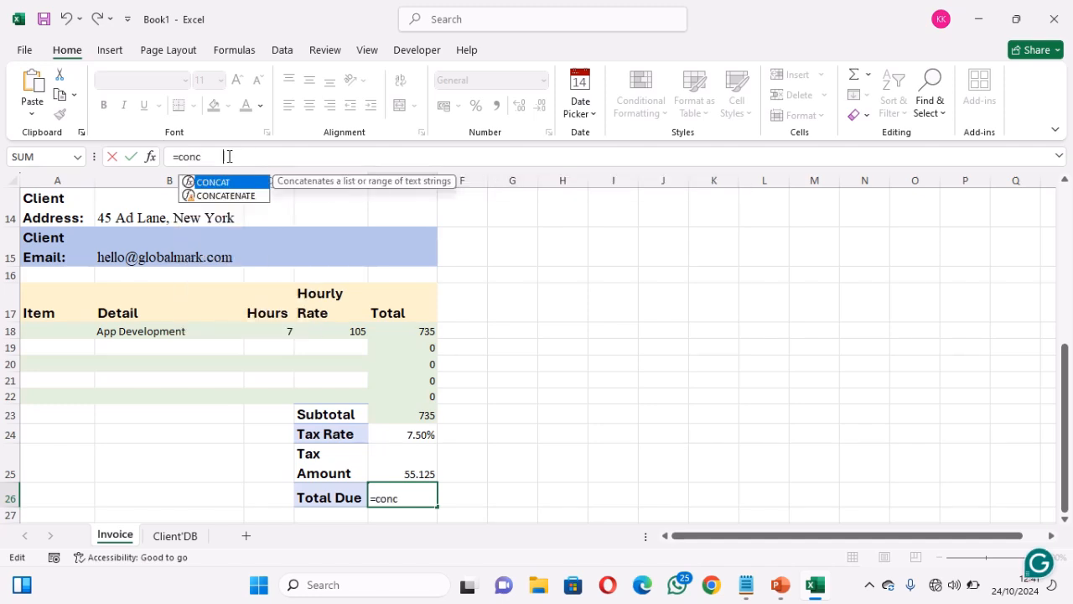
{"action": "key", "text": "Tab"}
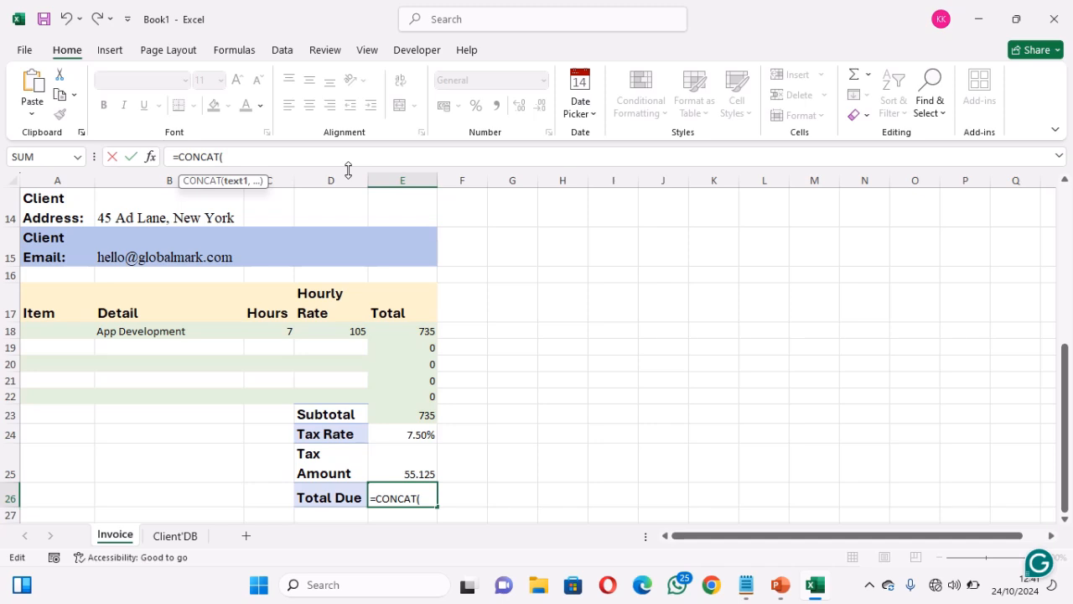
{"action": "type", "text": "$B"}
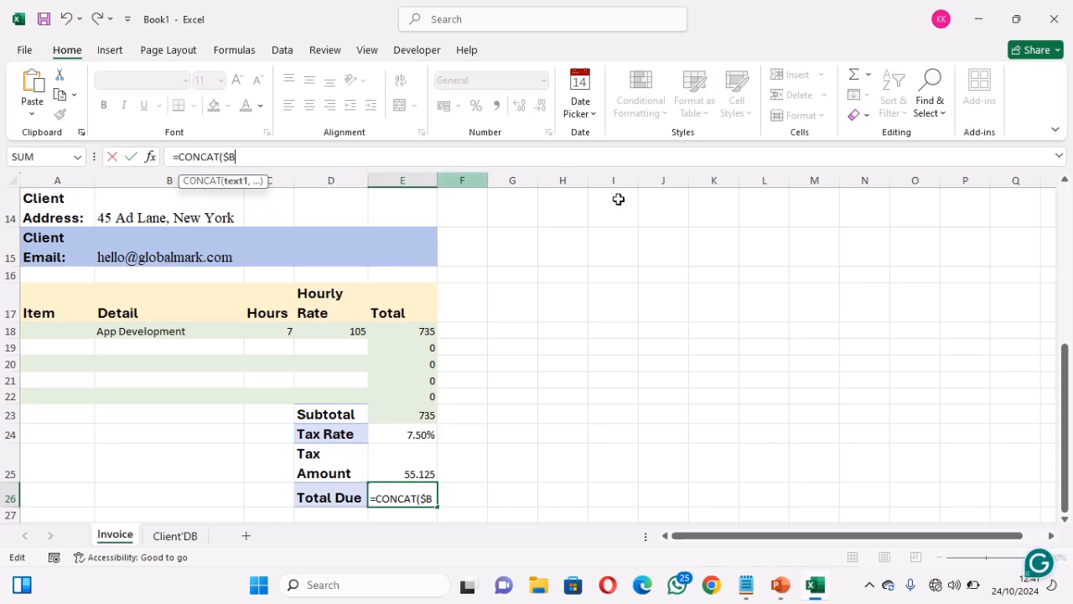
{"action": "left_click_drag", "start_coordinate": [1067, 371], "coordinate": [1057, 211]}
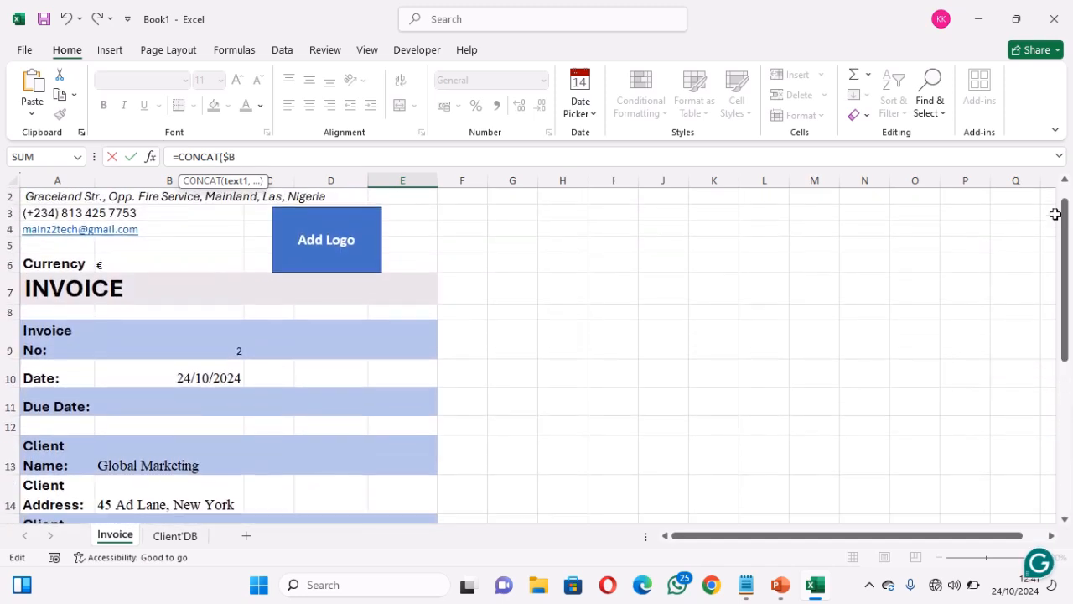
{"action": "left_click", "coordinate": [146, 270]}
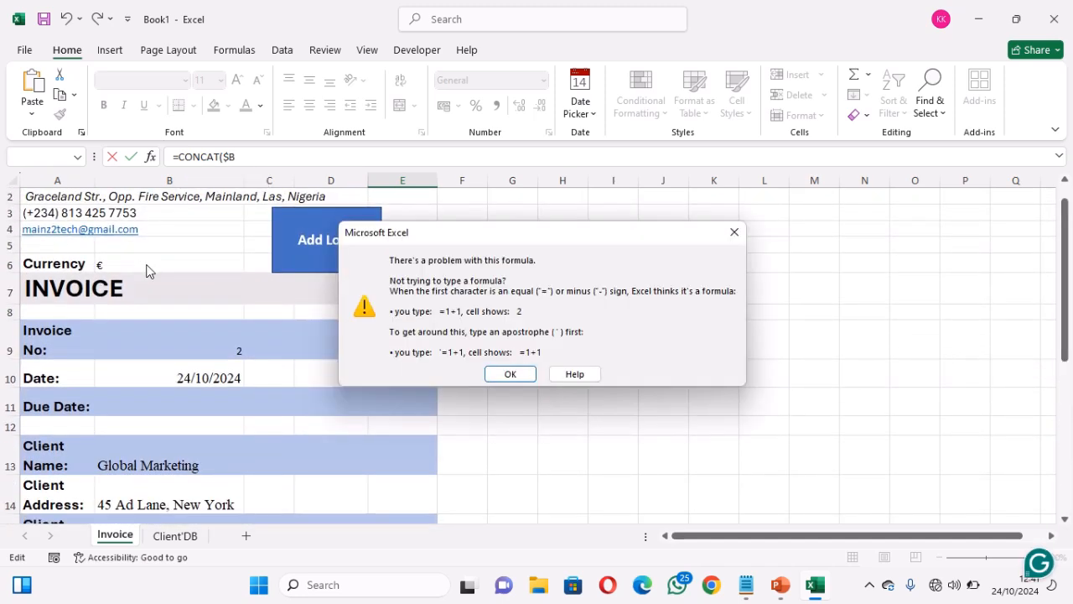
{"action": "left_click", "coordinate": [521, 378]}
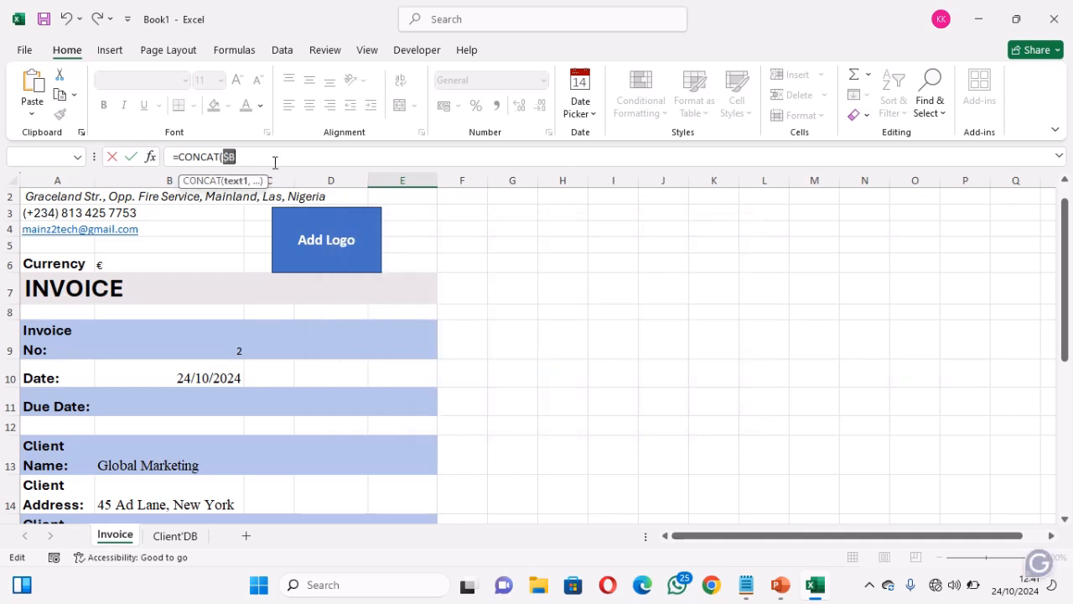
{"action": "left_click", "coordinate": [139, 268]}
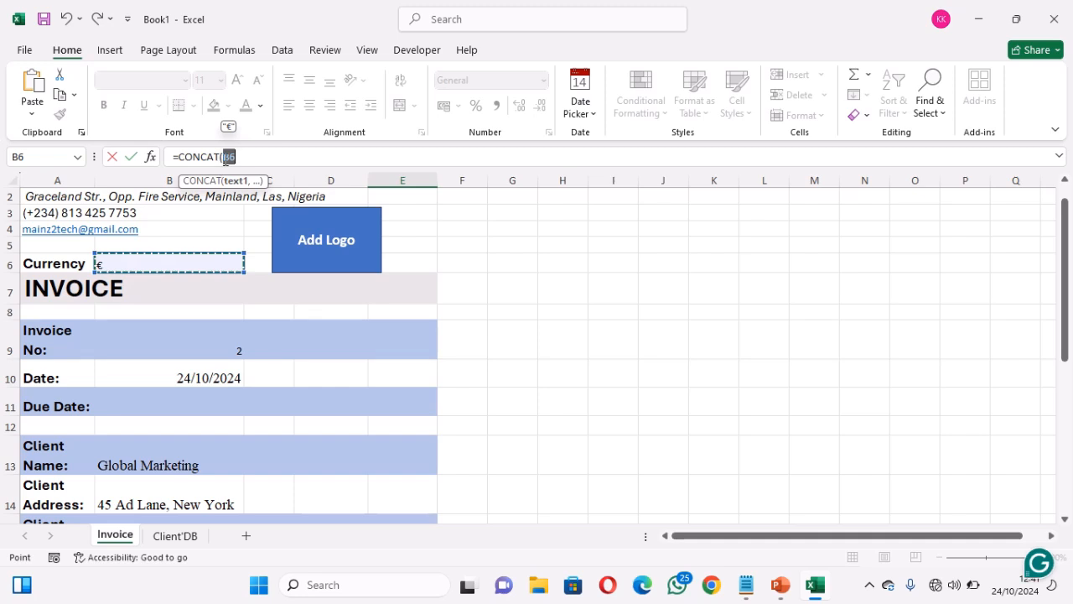
{"action": "left_click", "coordinate": [223, 155]}
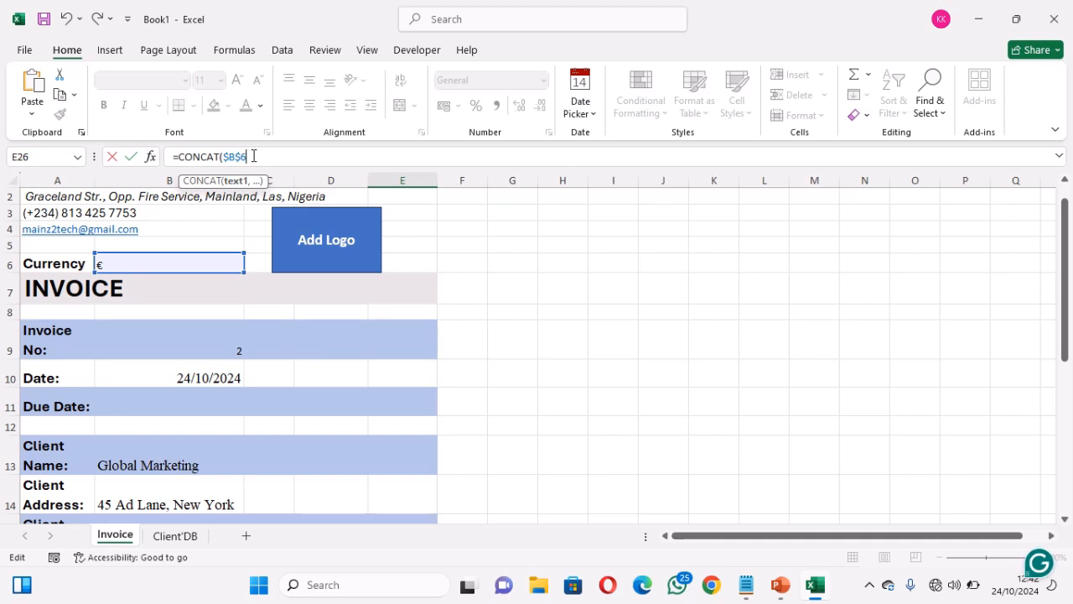
Add SUM(E23,E25) as the second argument and accept Excel's correction, showing €790.125
{"action": "type", "text": ",sum"}
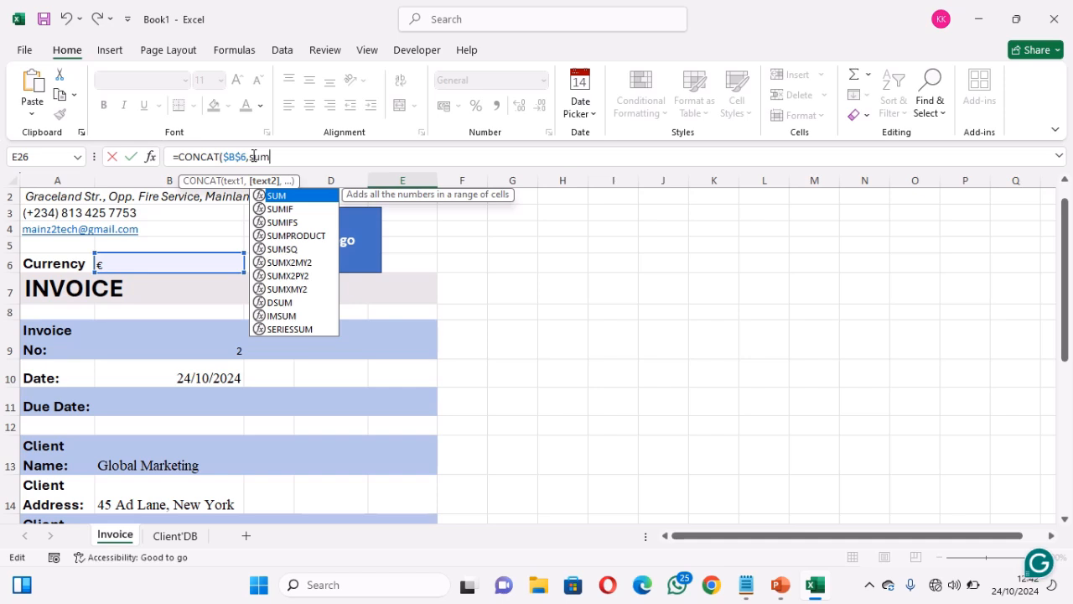
{"action": "key", "text": "Tab"}
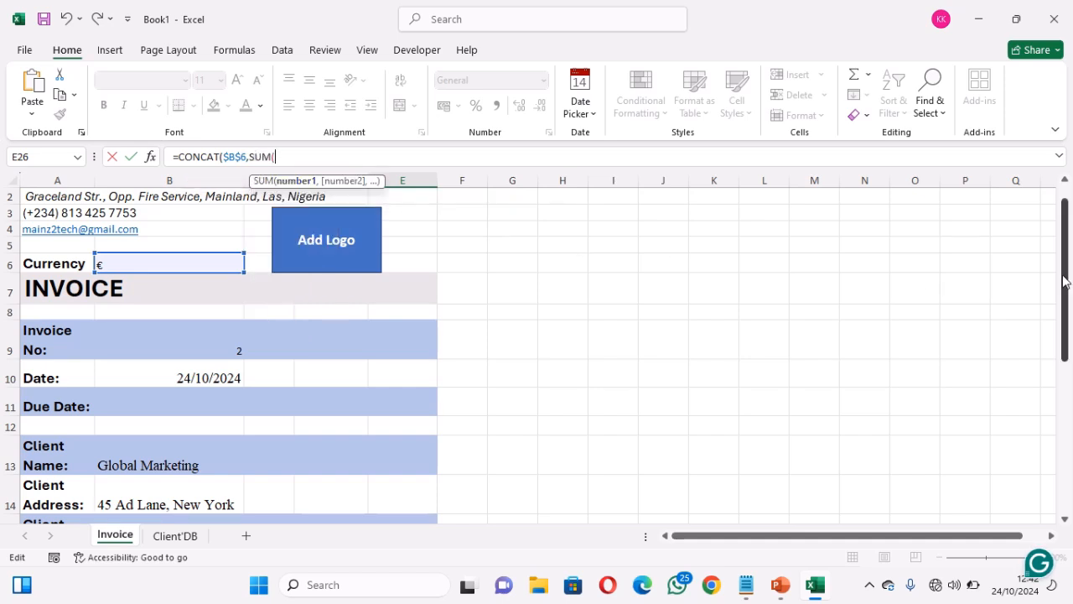
{"action": "left_click_drag", "start_coordinate": [1063, 281], "coordinate": [1068, 454]}
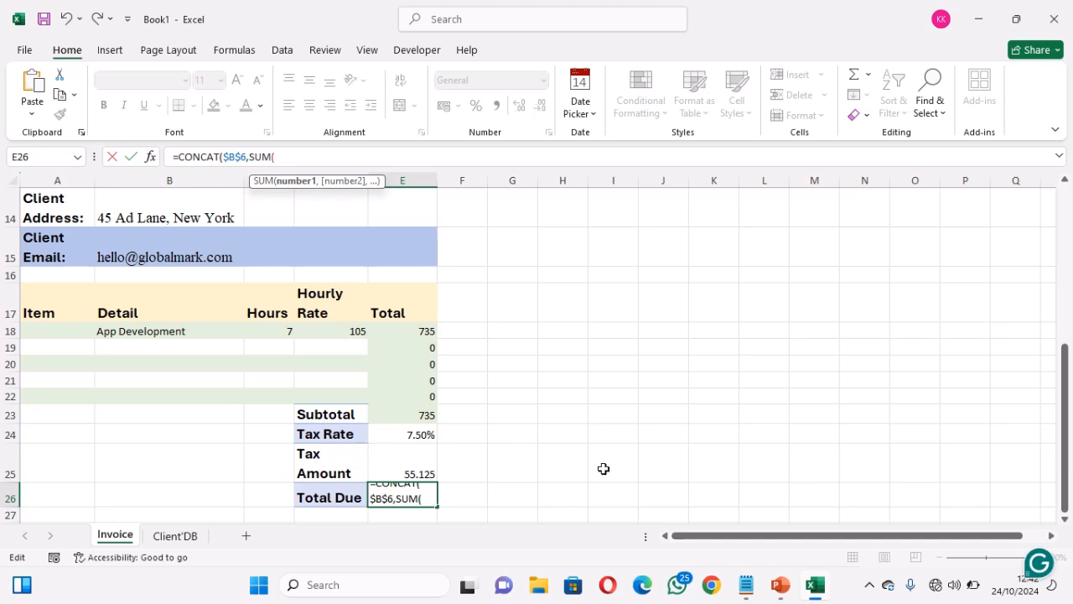
{"action": "left_click", "coordinate": [410, 415]}
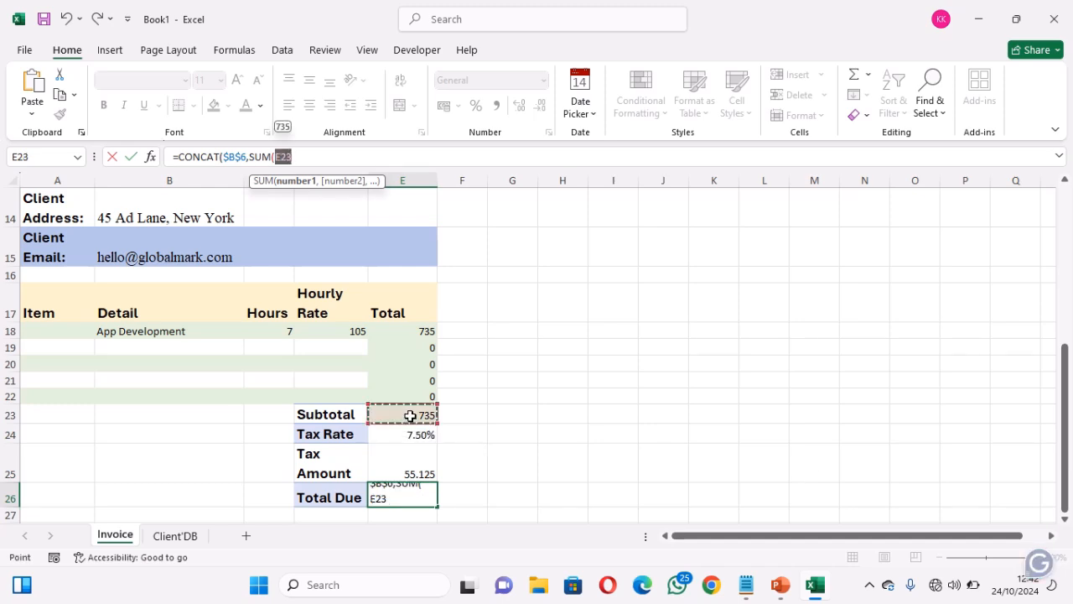
{"action": "type", "text": ","}
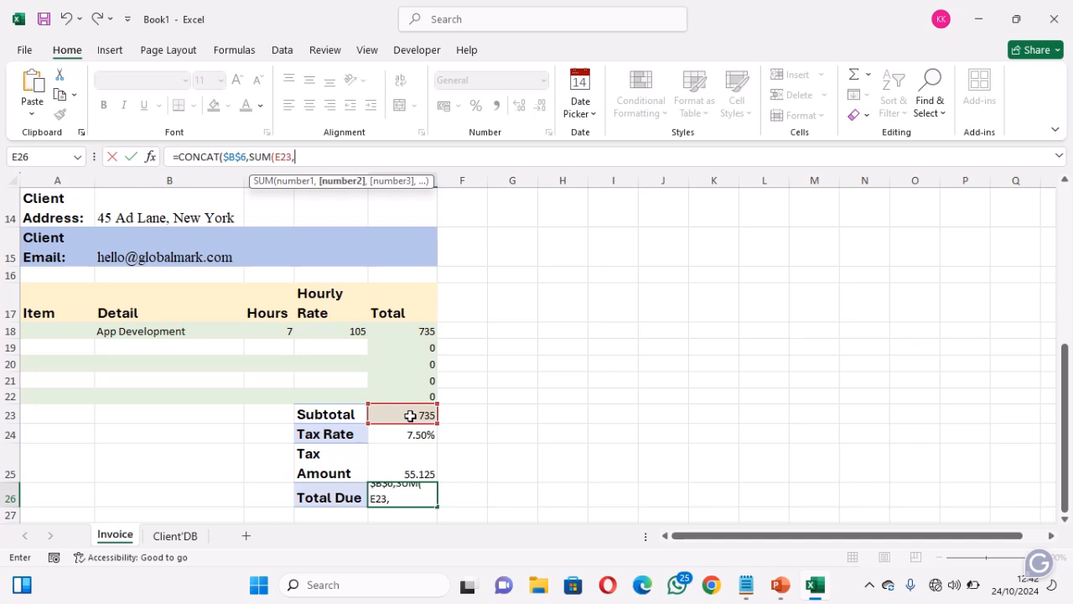
{"action": "left_click", "coordinate": [408, 464]}
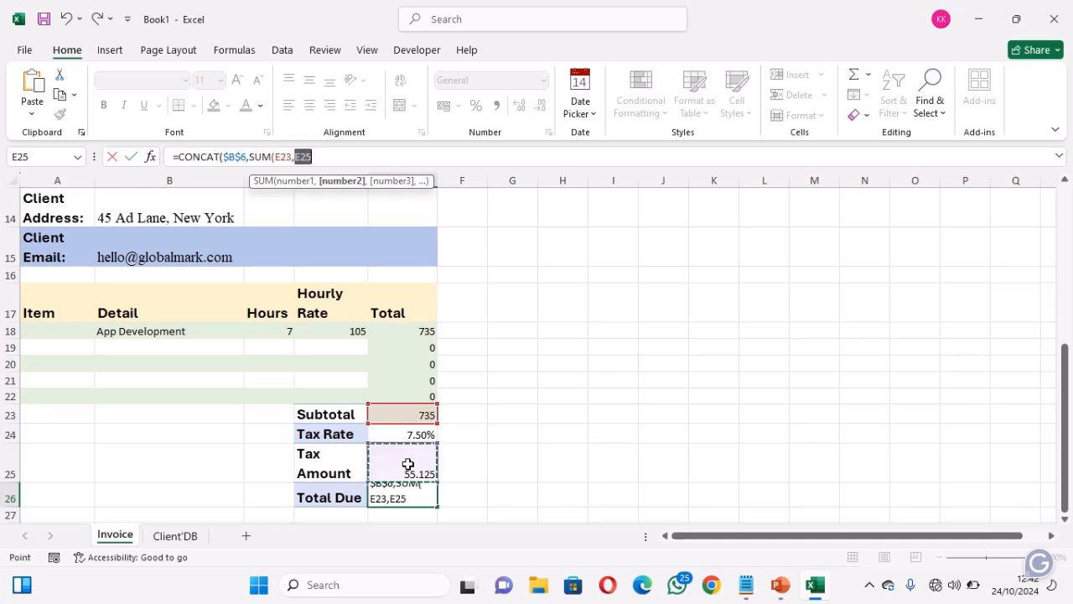
{"action": "type", "text": ")"}
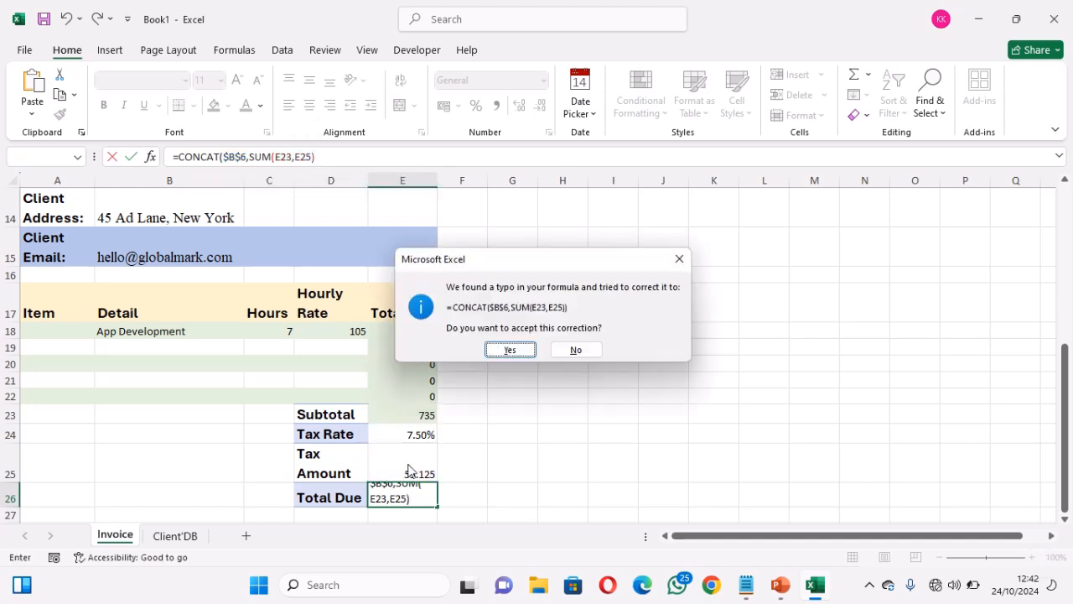
{"action": "left_click", "coordinate": [512, 351]}
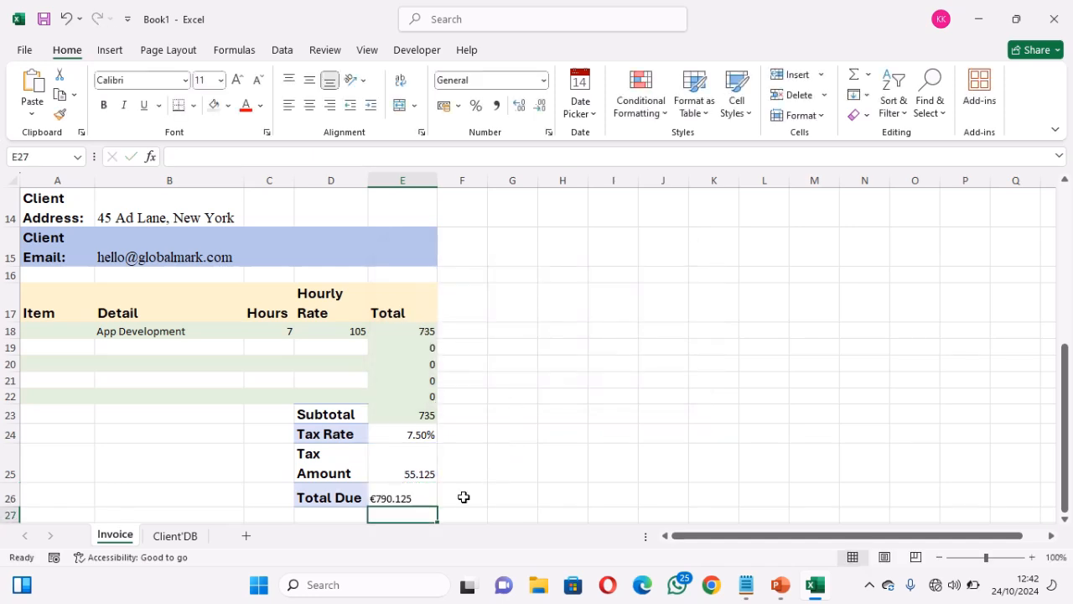
Format the Total Due cell E26 in Aptos, size 14, bold
{"action": "left_click", "coordinate": [402, 497]}
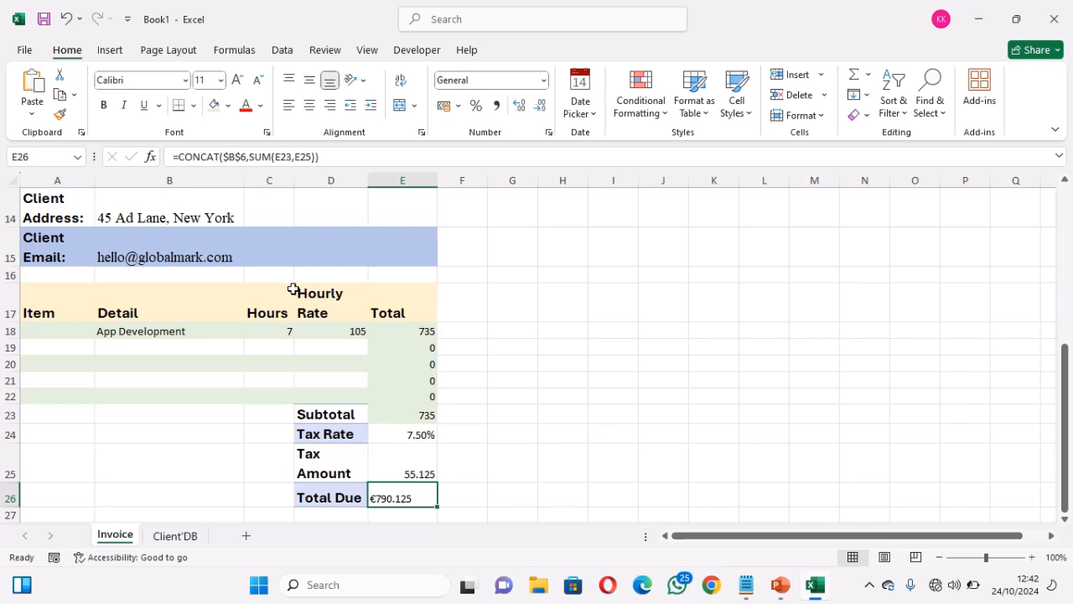
{"action": "left_click", "coordinate": [129, 82]}
{"action": "type", "text": "A"}
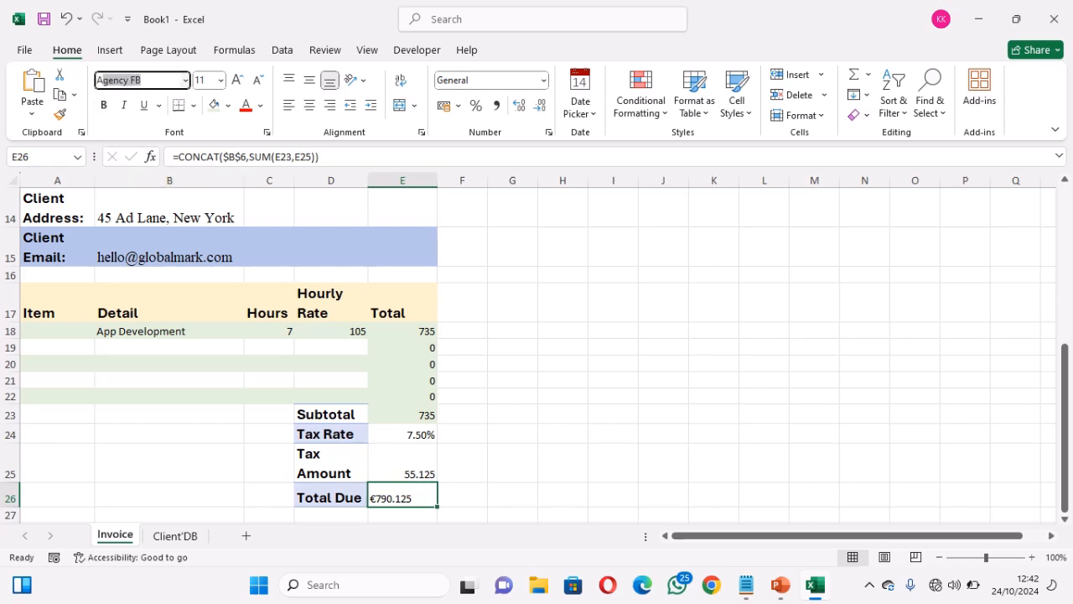
{"action": "type", "text": "ptos"}
{"action": "key", "text": "Tab"}
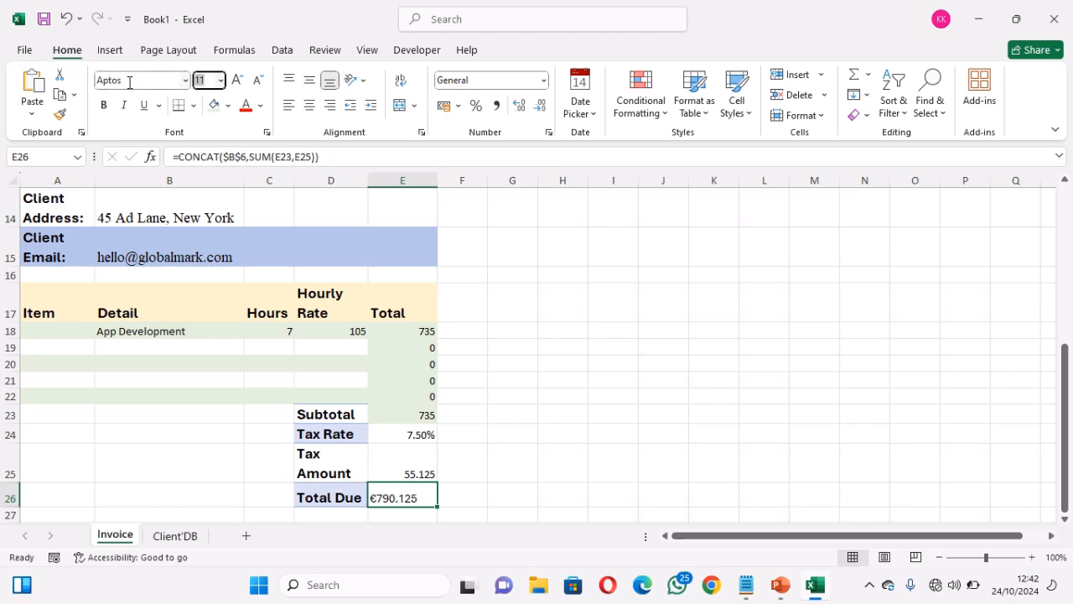
{"action": "type", "text": "14"}
{"action": "key", "text": "Return"}
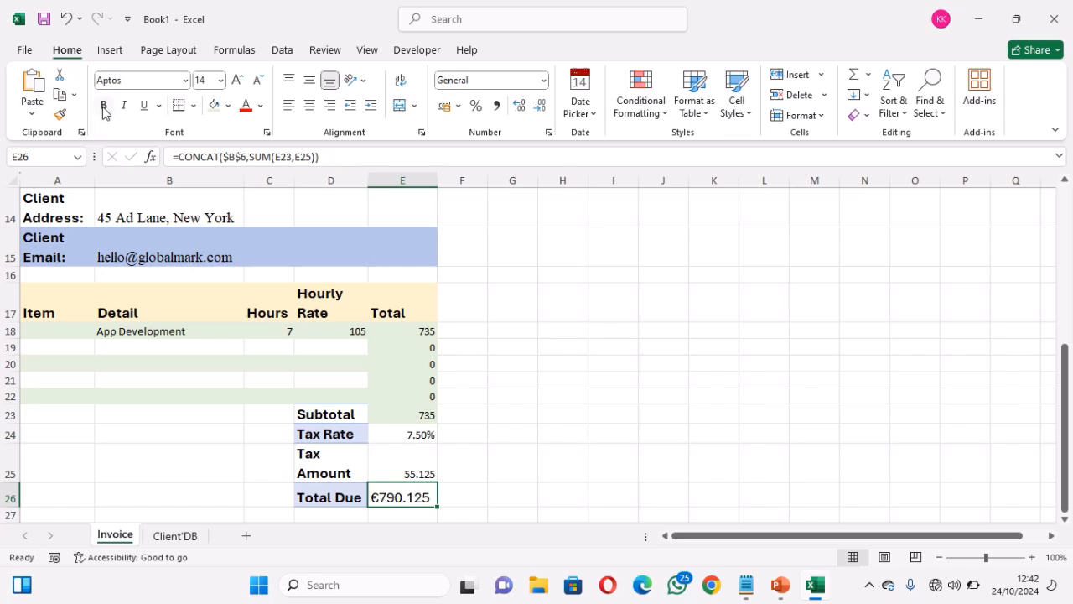
{"action": "left_click", "coordinate": [104, 107]}
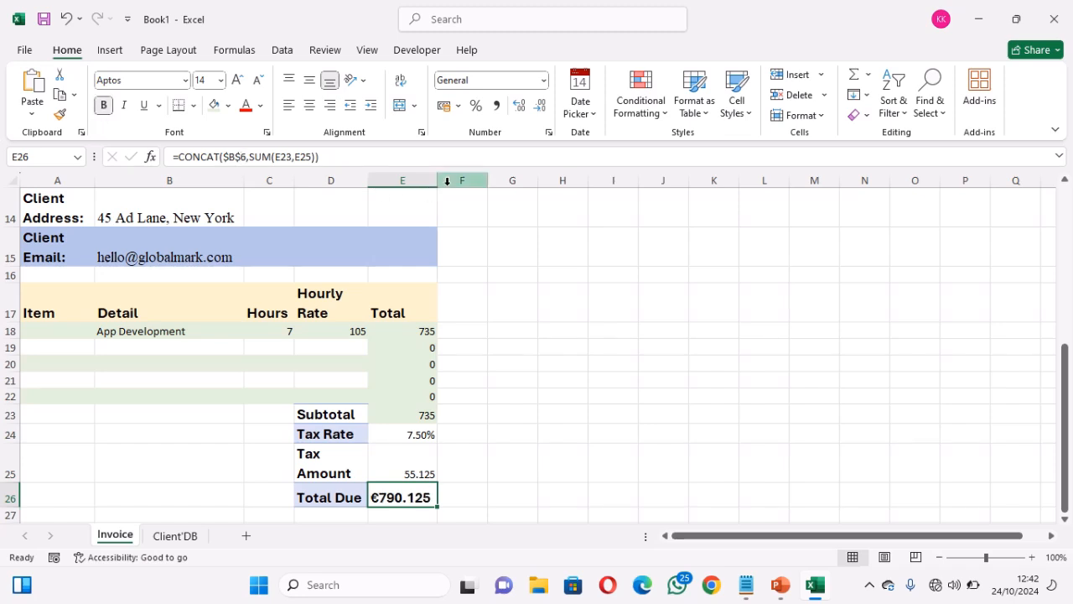
Widen column E, heighten row 26, and middle-align and indent the total
{"action": "left_click_drag", "start_coordinate": [436, 183], "coordinate": [454, 183]}
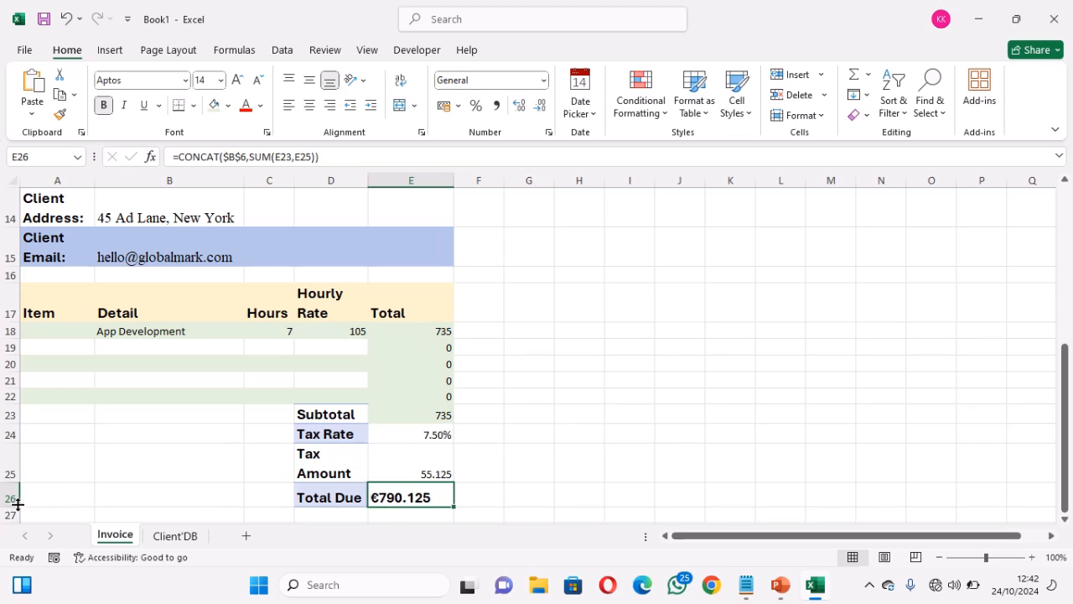
{"action": "left_click_drag", "start_coordinate": [17, 503], "coordinate": [17, 517]}
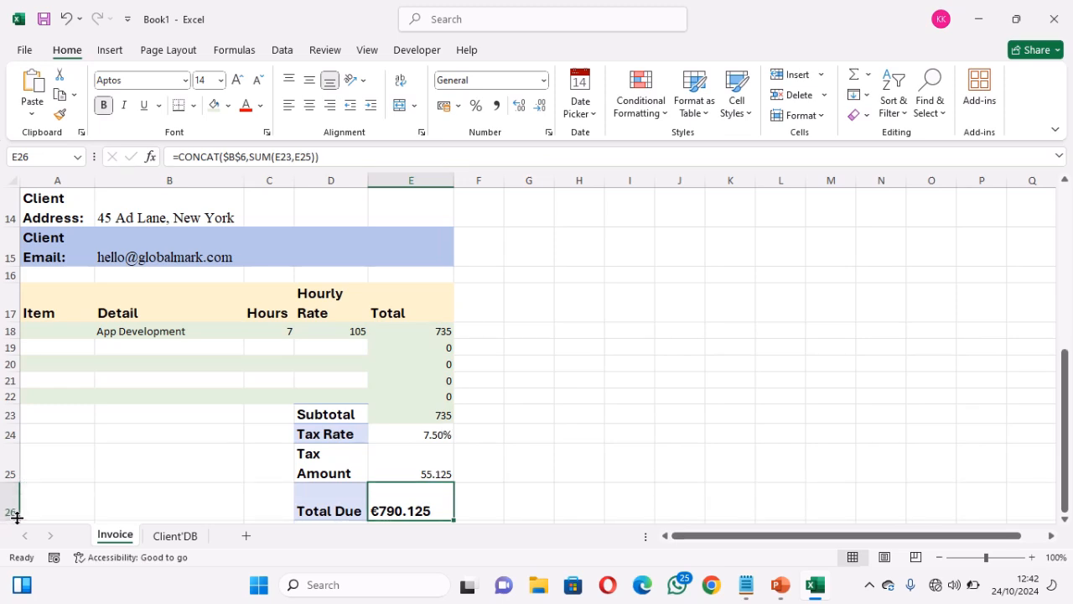
{"action": "left_click", "coordinate": [310, 81]}
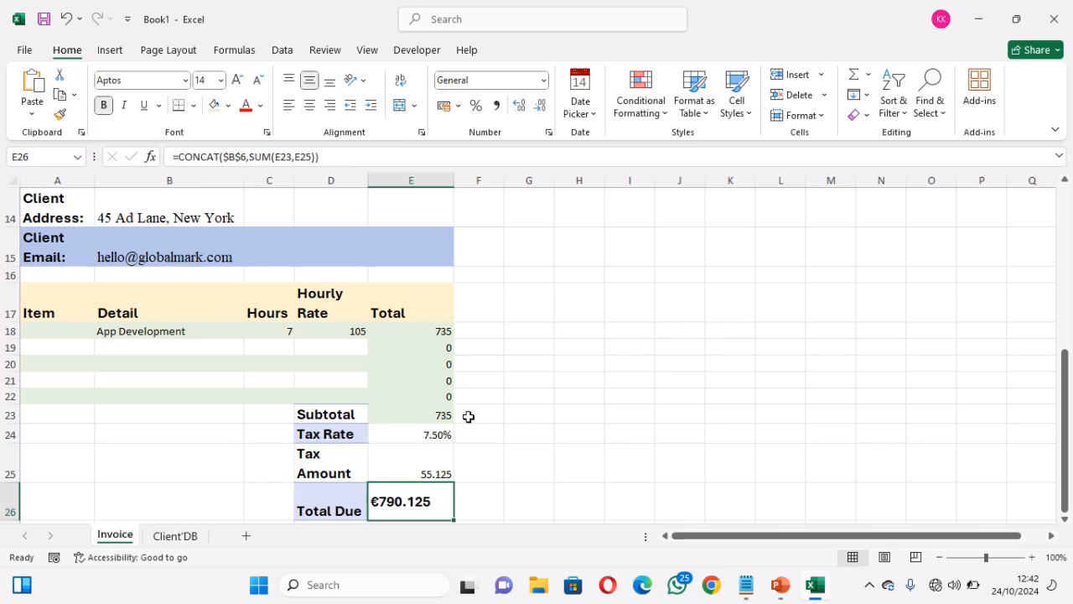
{"action": "left_click", "coordinate": [371, 108]}
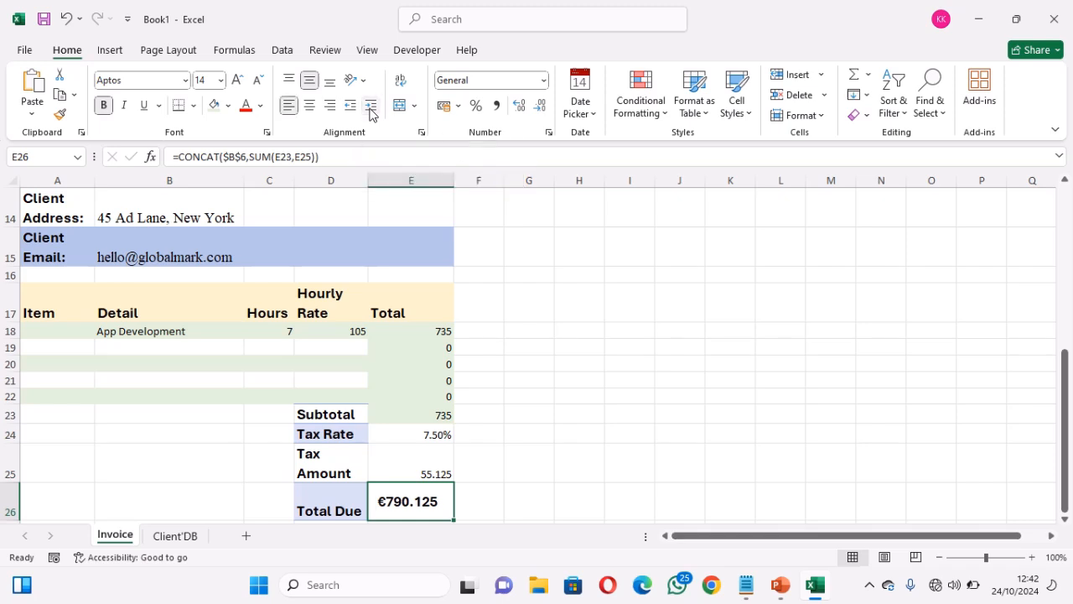
{"action": "left_click", "coordinate": [526, 497]}
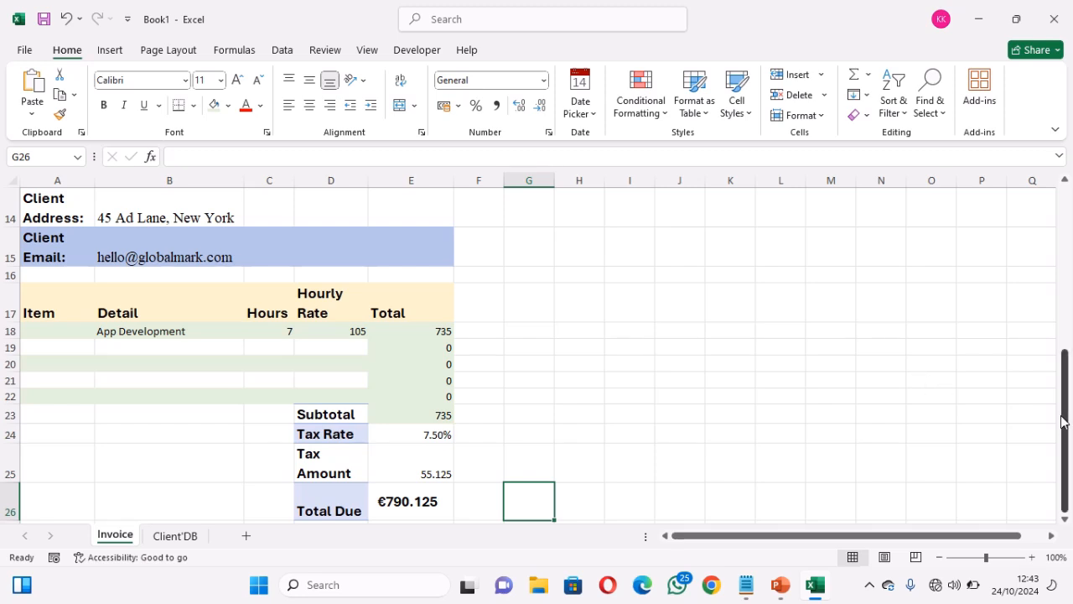
Switch the invoice number in B9 to 4 using its dropdown
{"action": "left_click_drag", "start_coordinate": [1063, 417], "coordinate": [1063, 291]}
{"action": "left_click", "coordinate": [233, 314]}
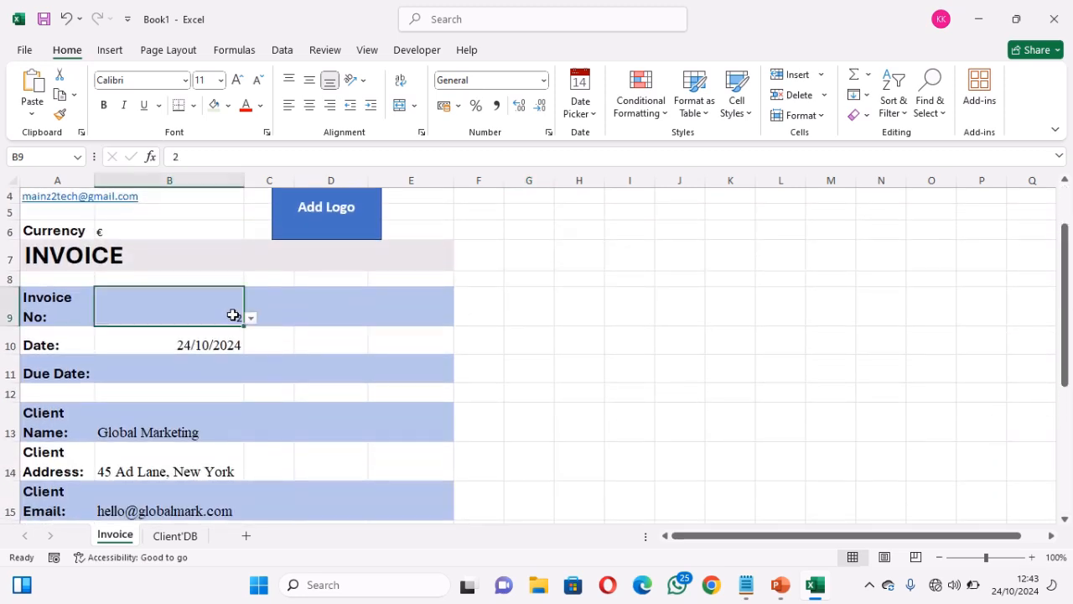
{"action": "left_click", "coordinate": [251, 319]}
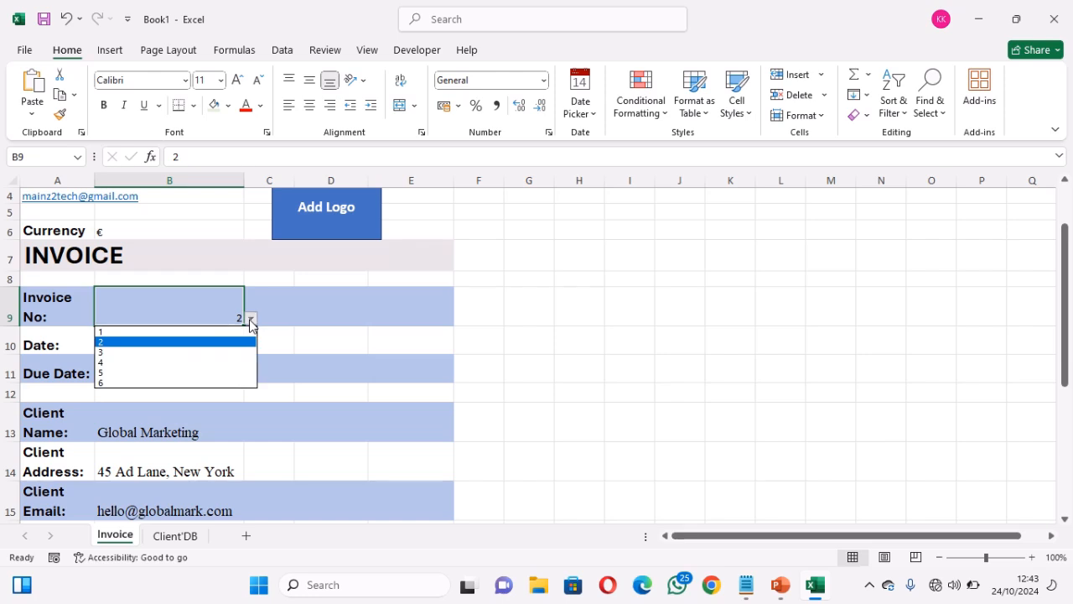
{"action": "left_click", "coordinate": [199, 362]}
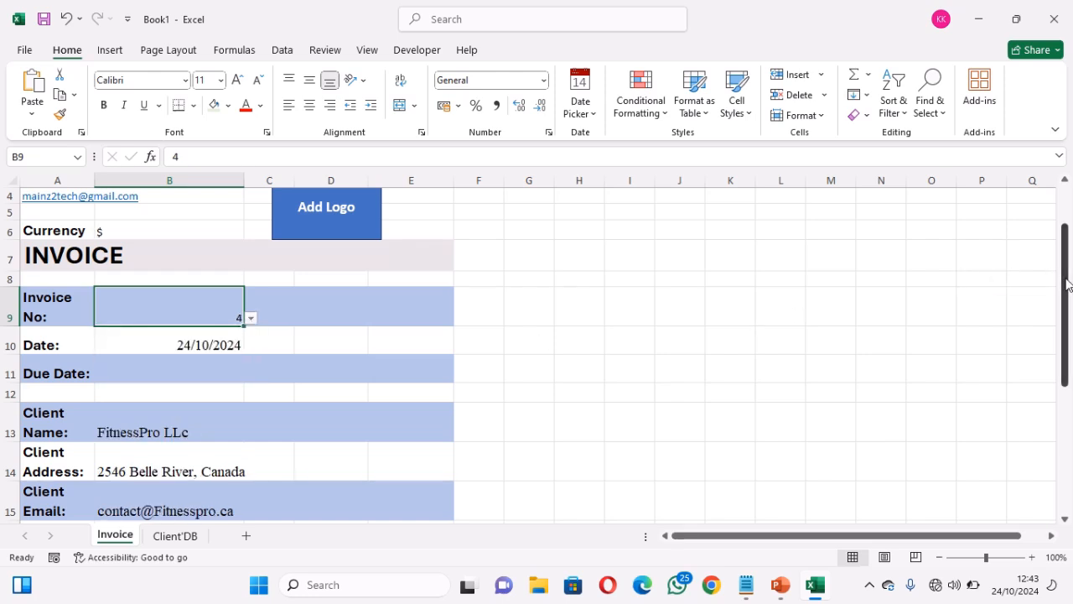
Enter item 1 with 3 hours in row 18 and confirm Total Due reads $145.125
{"action": "left_click_drag", "start_coordinate": [1067, 285], "coordinate": [1049, 441]}
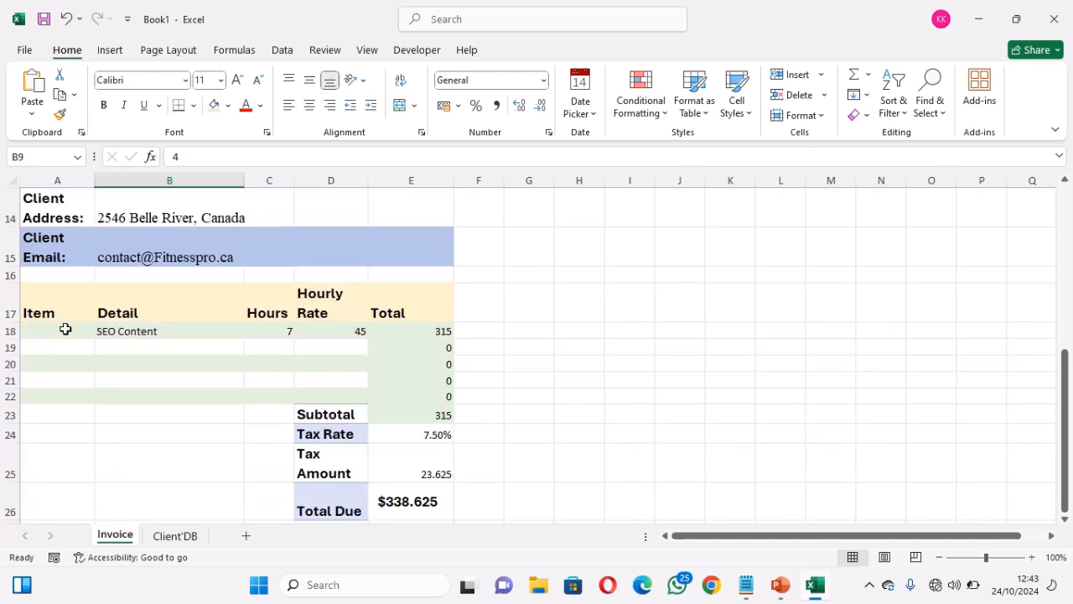
{"action": "left_click", "coordinate": [65, 329]}
{"action": "type", "text": "1"}
{"action": "key", "text": "Tab"}
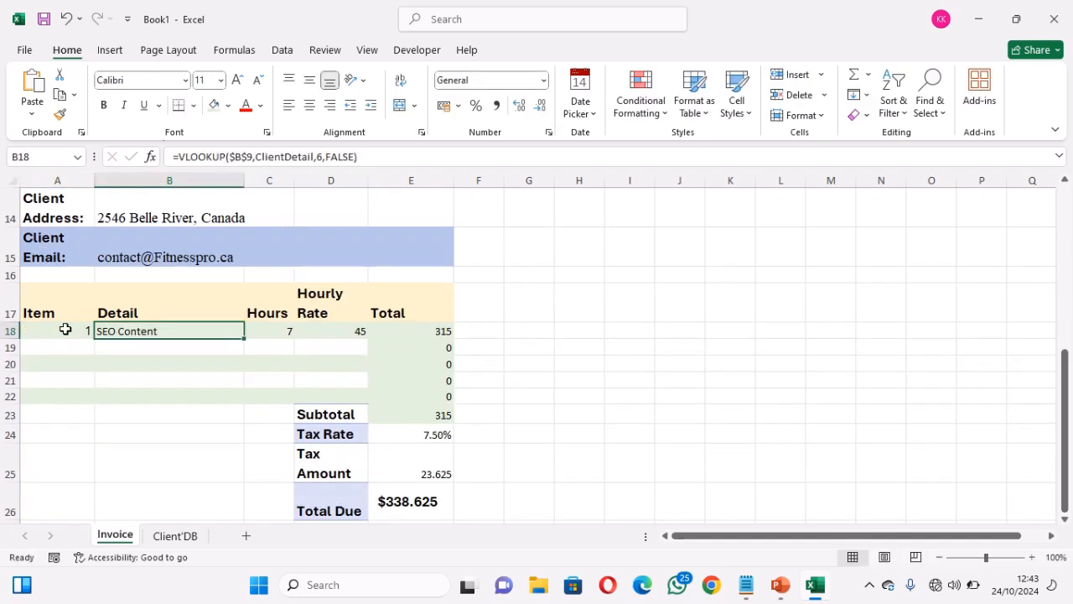
{"action": "key", "text": "Tab"}
{"action": "type", "text": "3"}
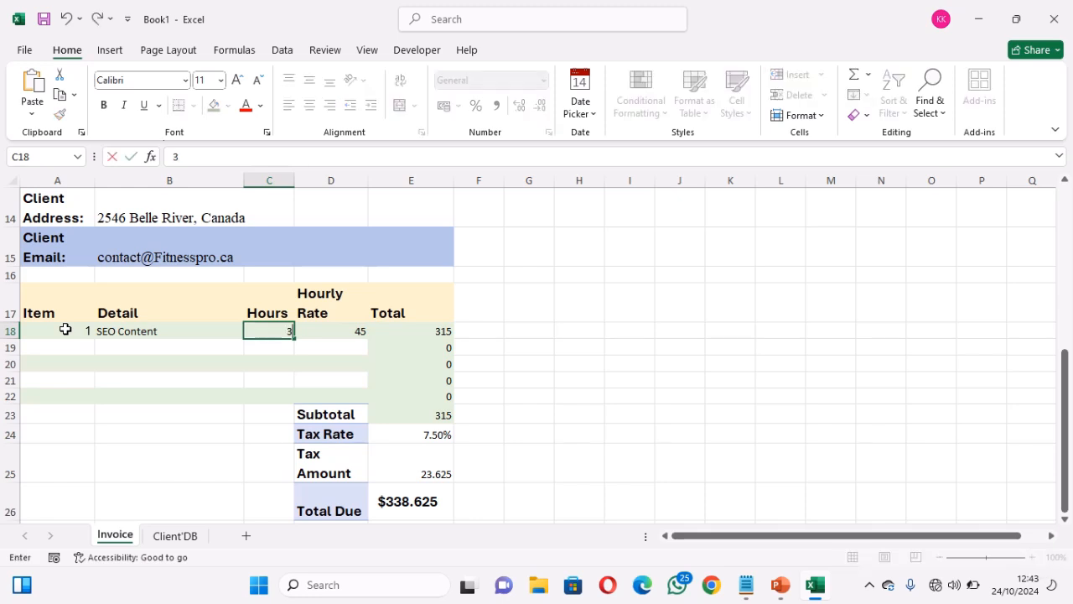
{"action": "key", "text": "Tab"}
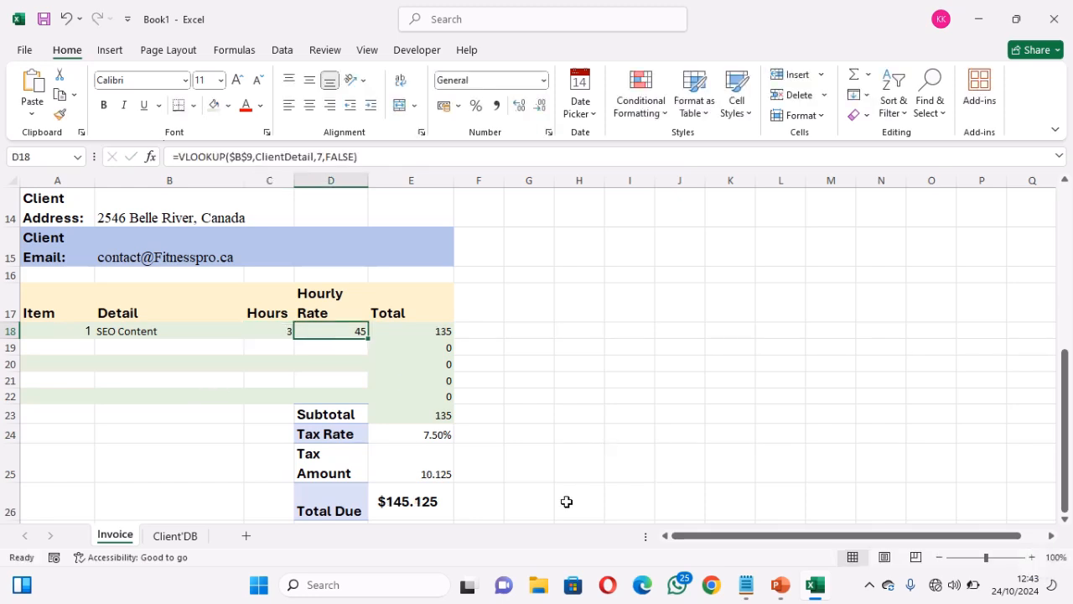
{"action": "left_click", "coordinate": [422, 510]}
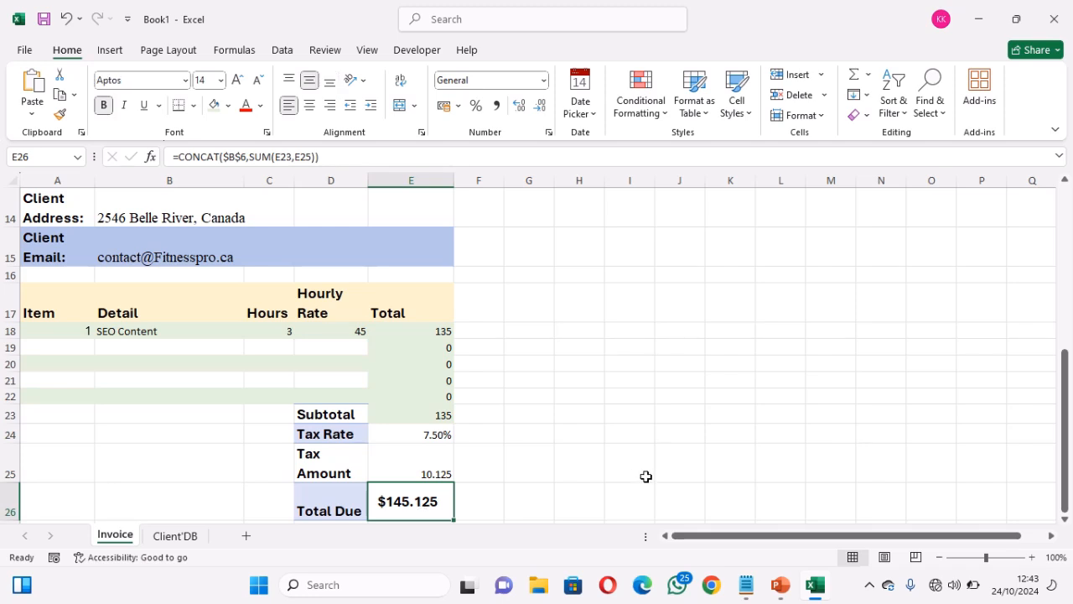